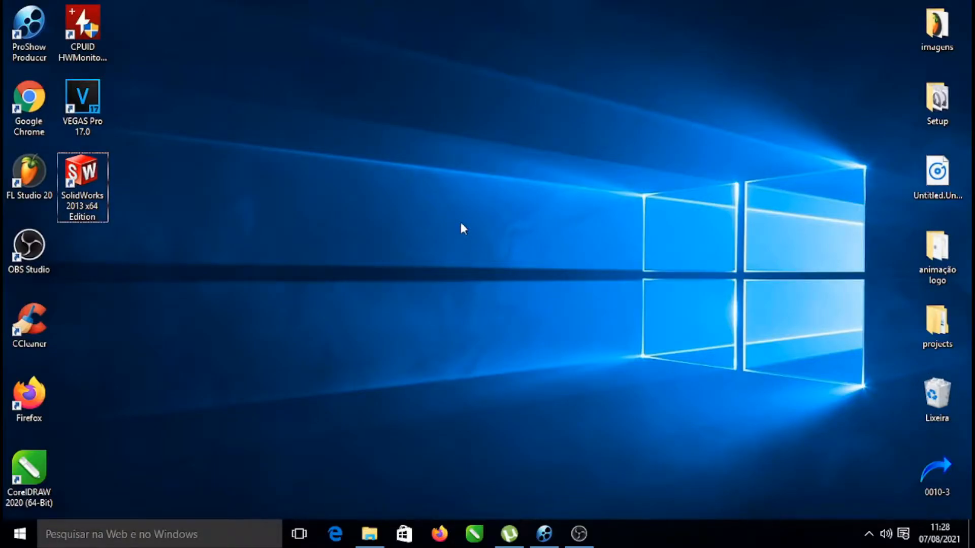
Open the tutorial solid part file from the novos videos solidworks folder
click(369, 534)
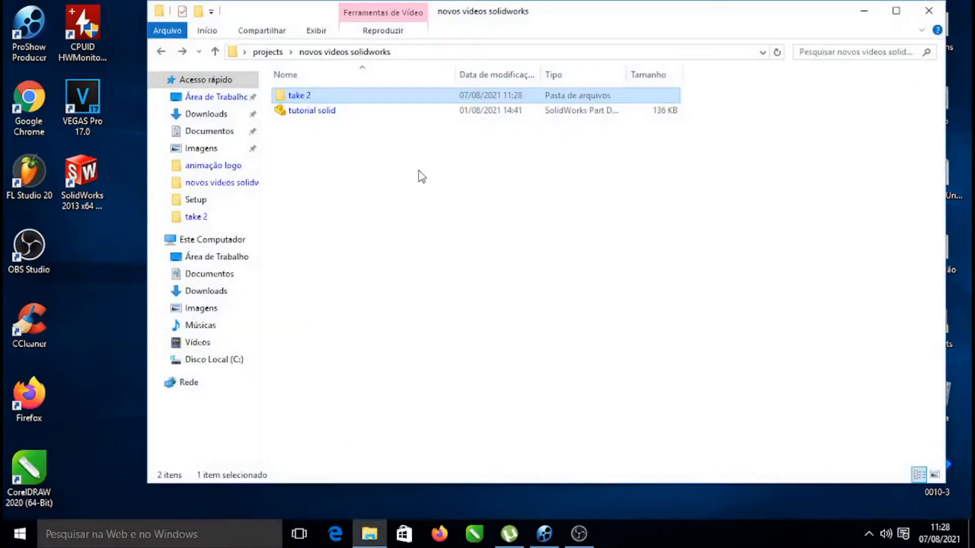
double_click(308, 113)
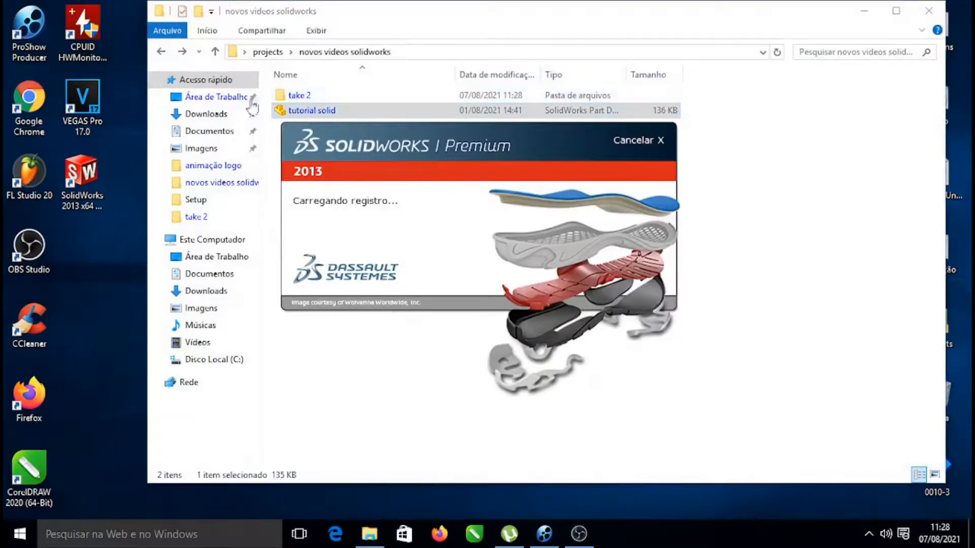
click(863, 10)
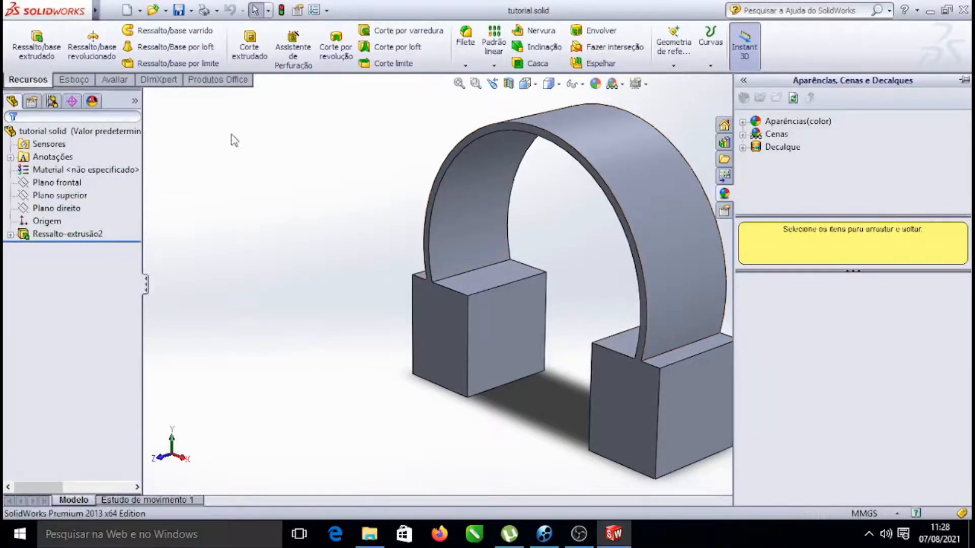
Orbit the view around the headphone model to examine its shape
click(80, 81)
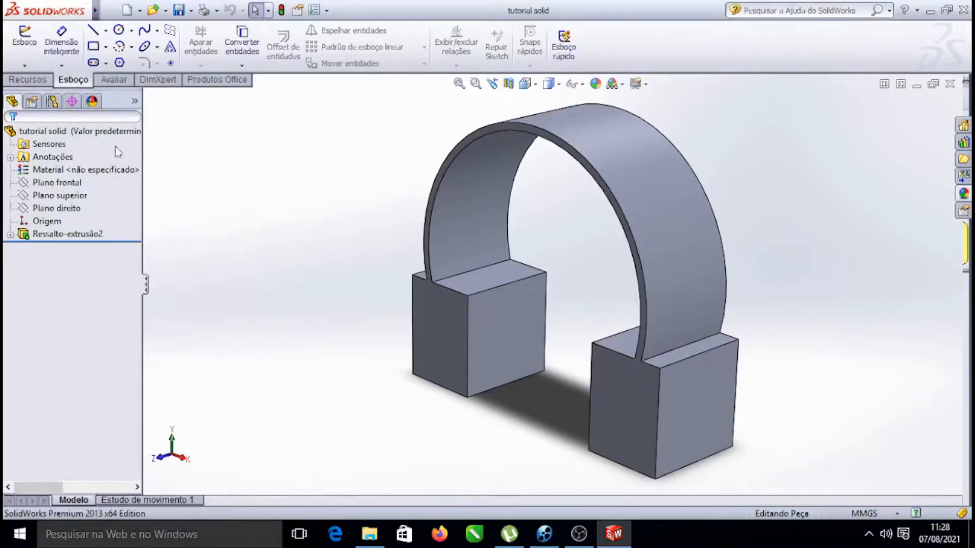
click(20, 79)
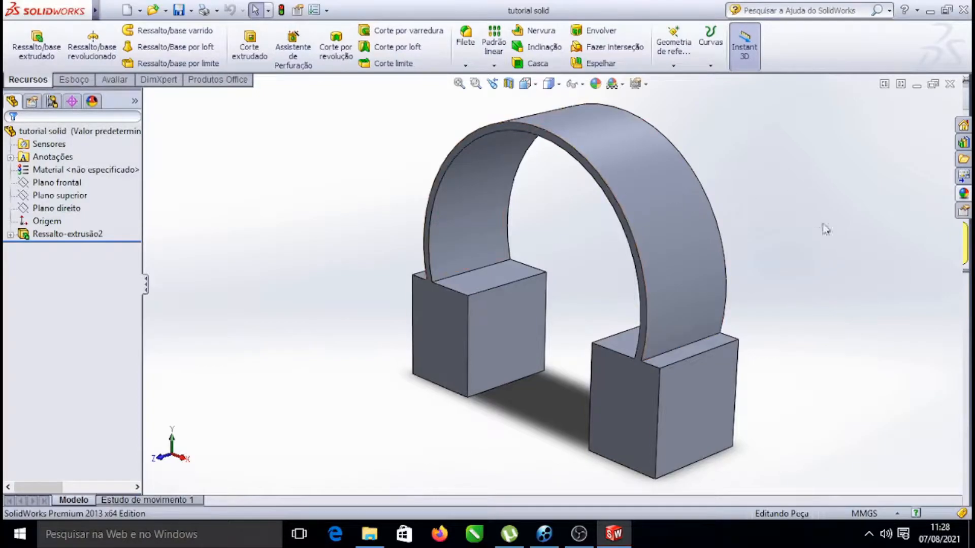
right_click(853, 206)
click(793, 278)
drag(794, 278, 757, 257)
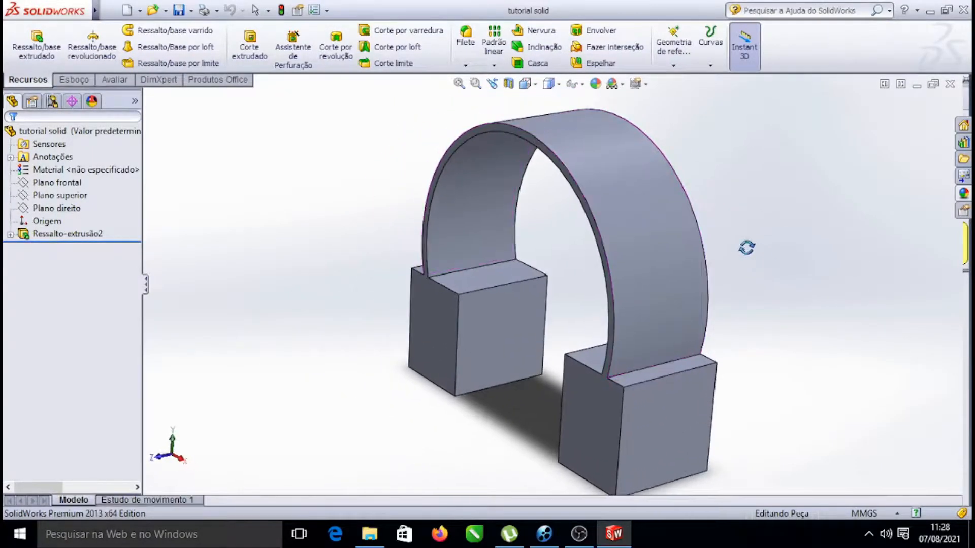
key(Escape)
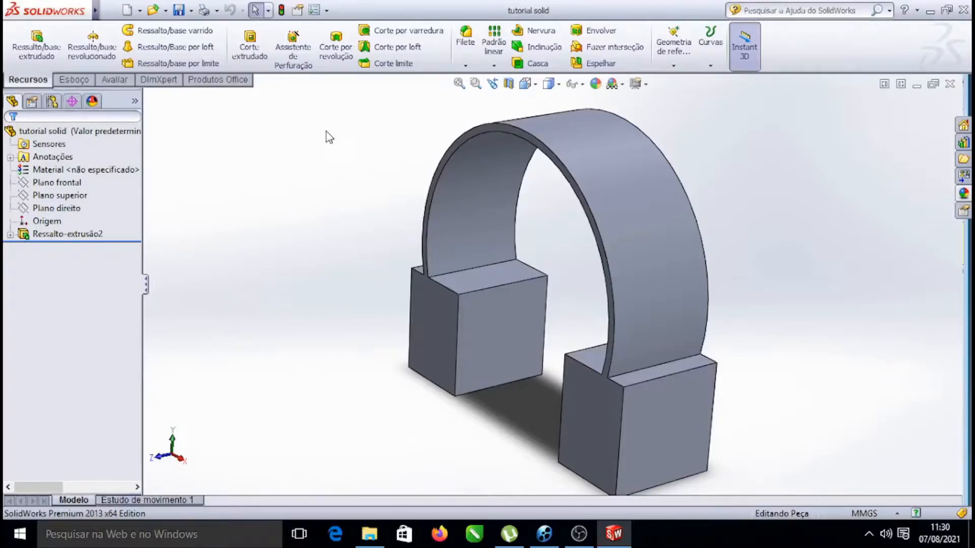
right_click(329, 132)
click(363, 199)
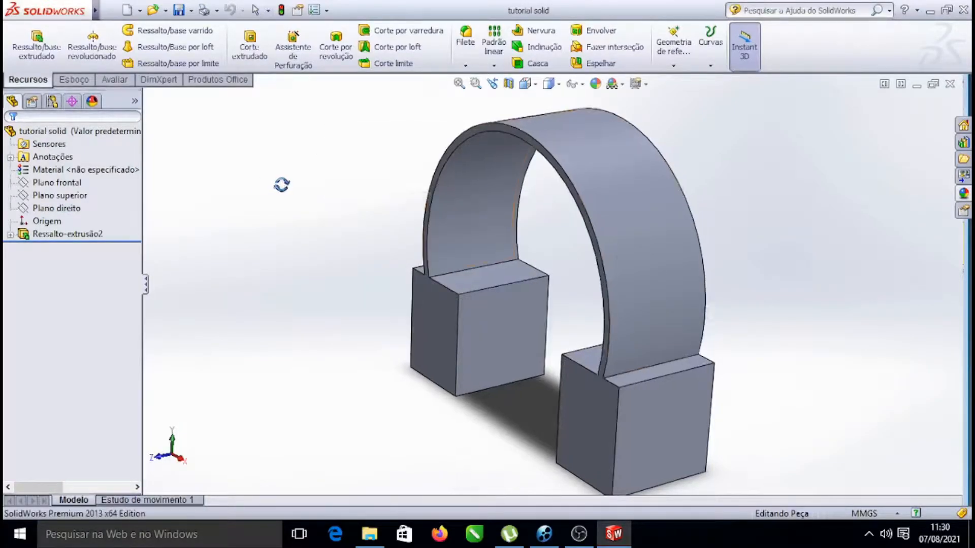
drag(847, 255, 773, 421)
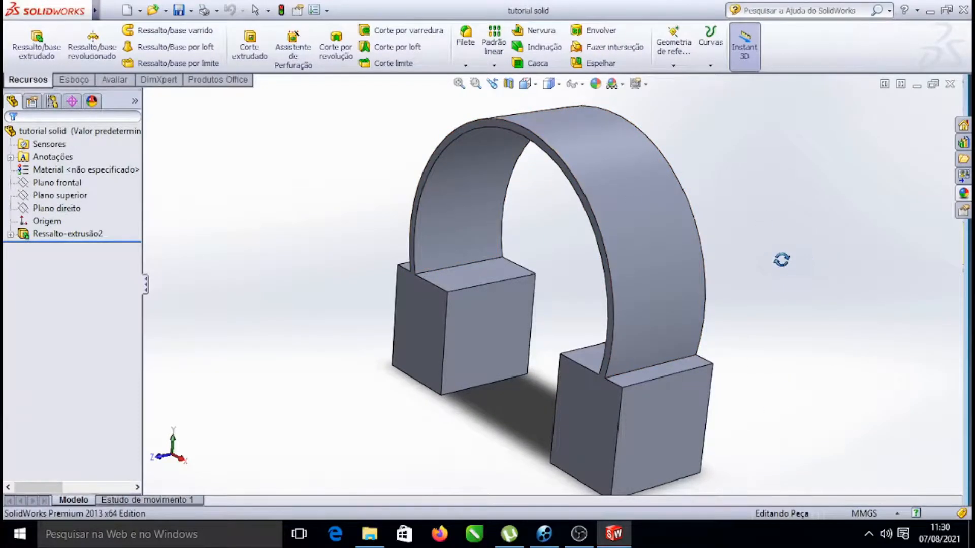
Select the Right Plane and orient the view normal to it
click(78, 83)
click(55, 170)
click(57, 183)
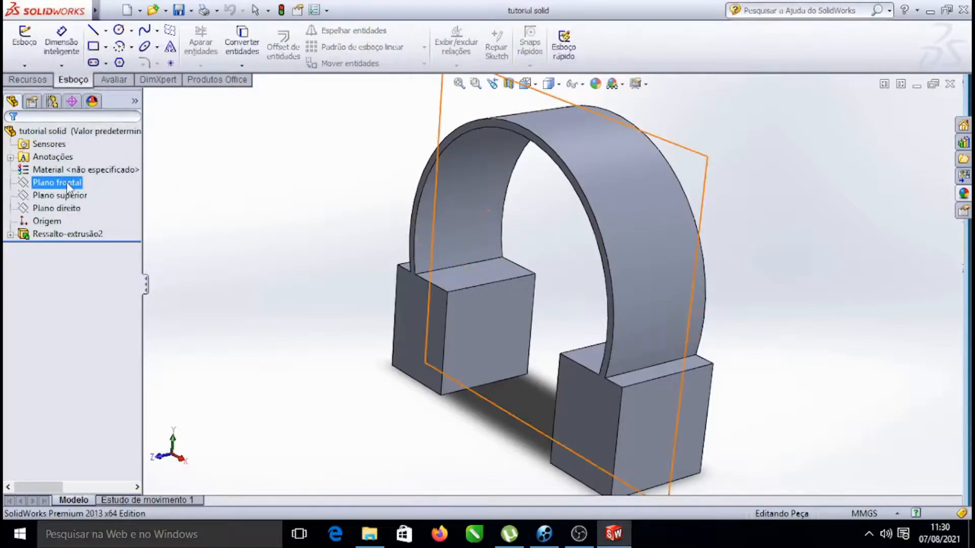
click(74, 209)
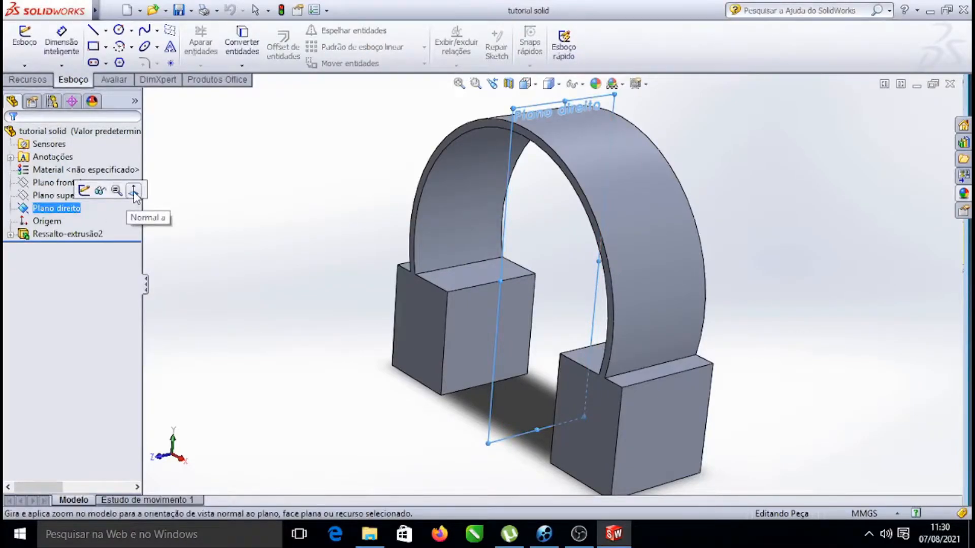
click(133, 191)
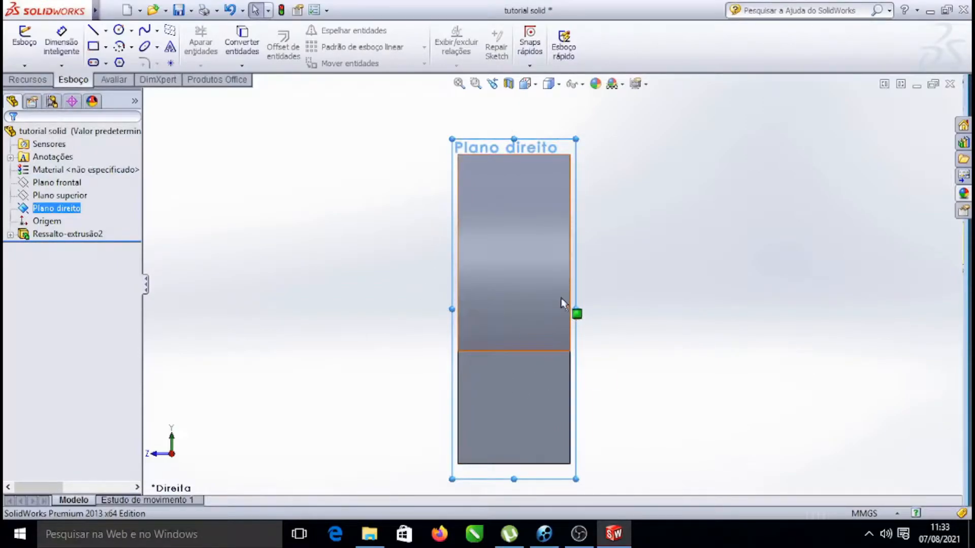
key(alt+f)
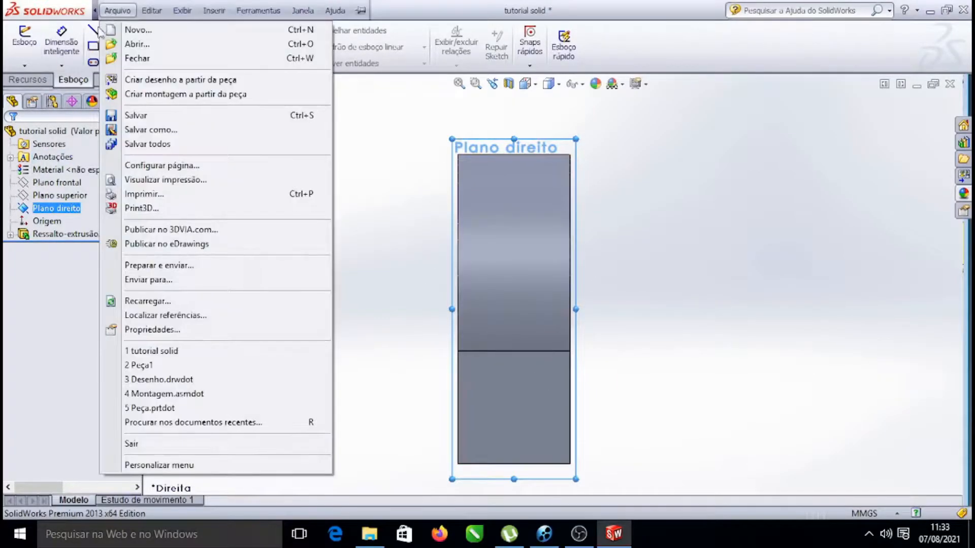
key(Escape)
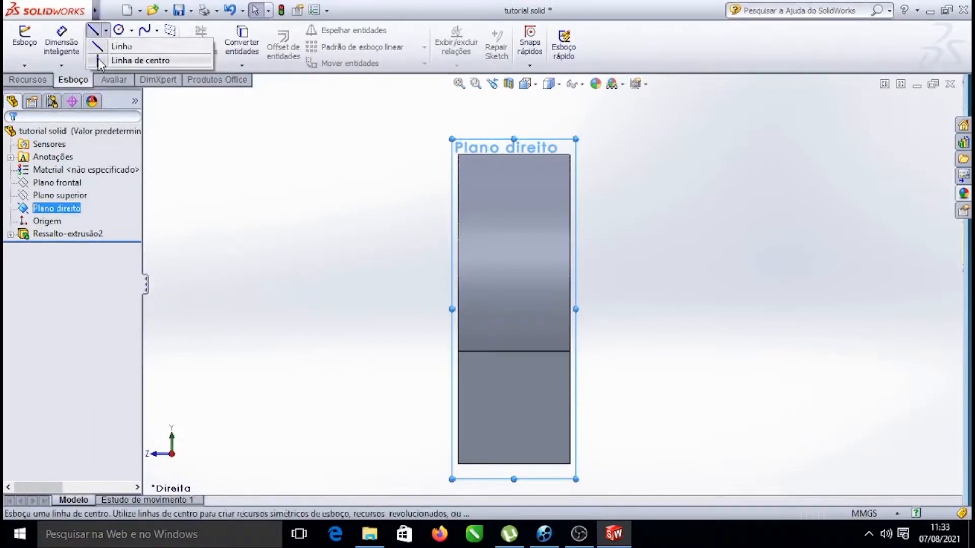
Sketch a vertical centerline on the Right Plane from above the part down through its upper half
click(100, 61)
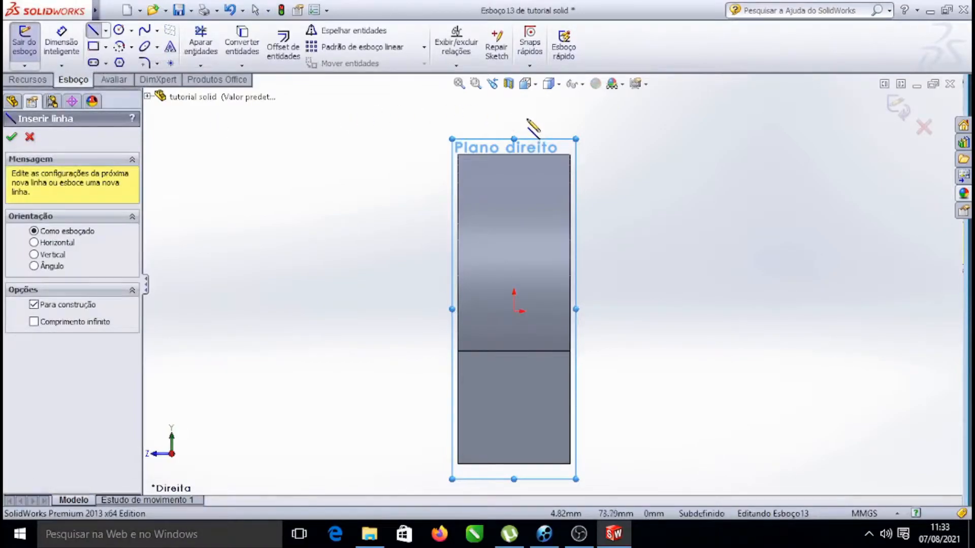
click(514, 96)
click(514, 216)
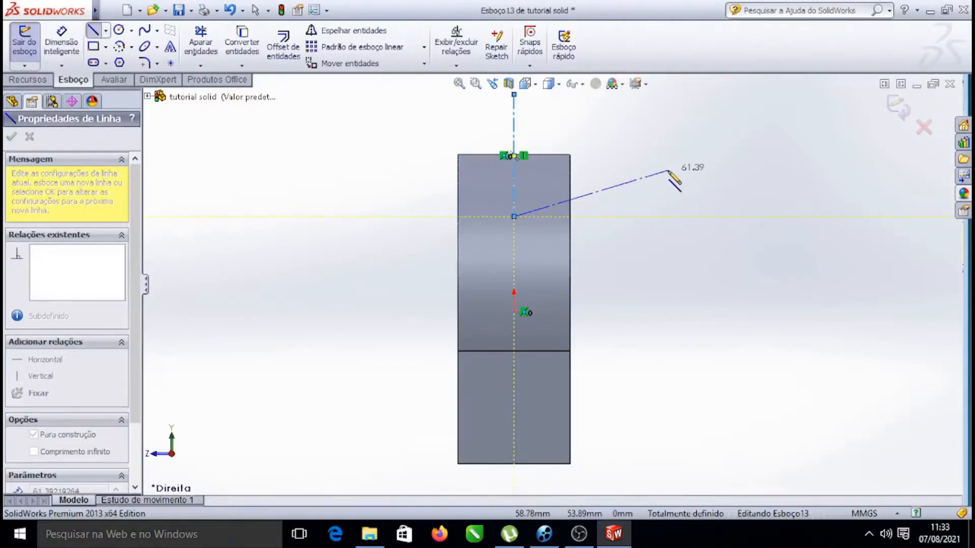
key(Escape)
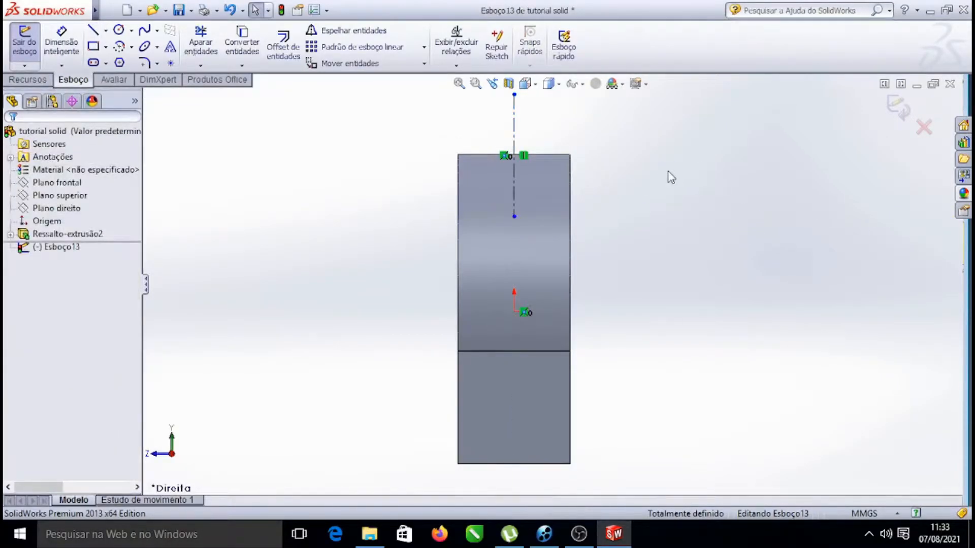
Draw a corner rectangle about 42.5 mm wide and 86 mm tall right of the centerline, starting on the part's middle edge
click(92, 48)
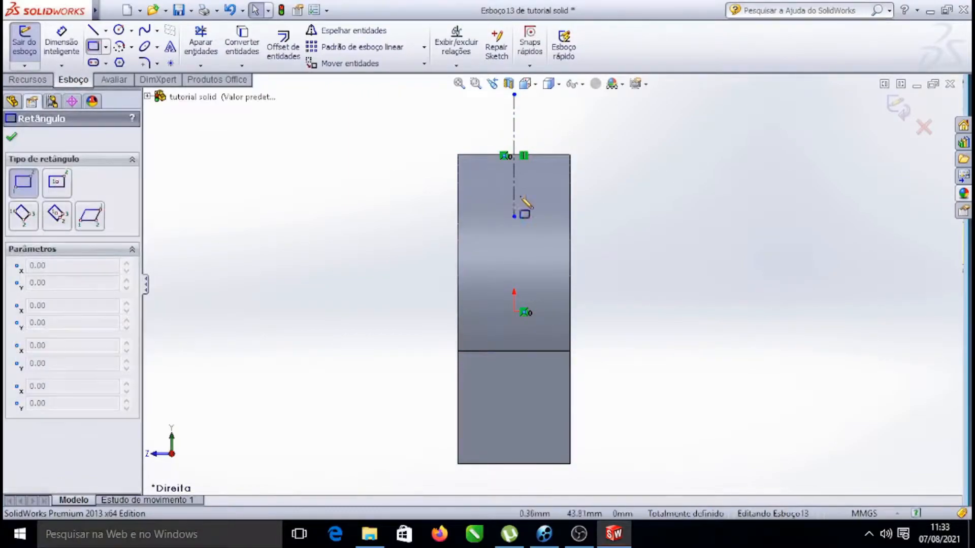
click(543, 352)
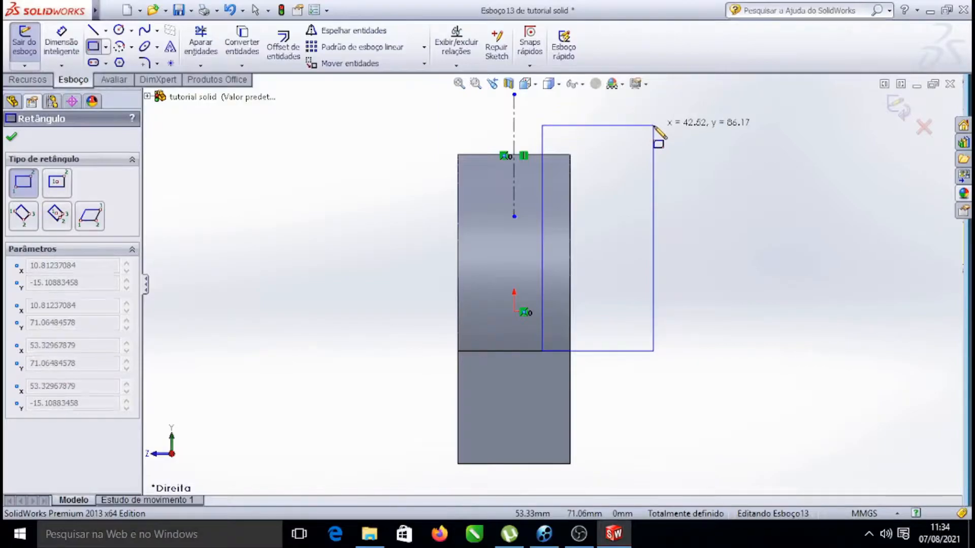
click(653, 125)
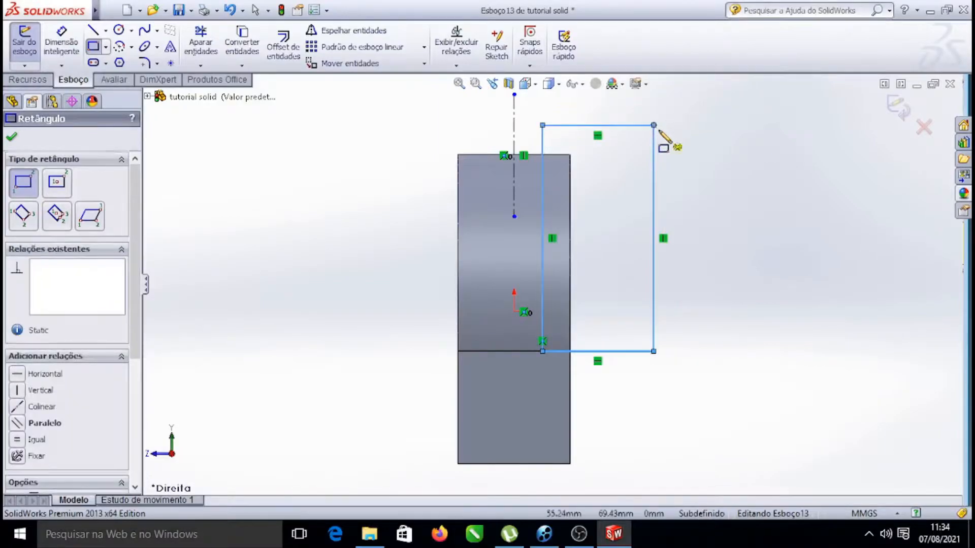
click(11, 137)
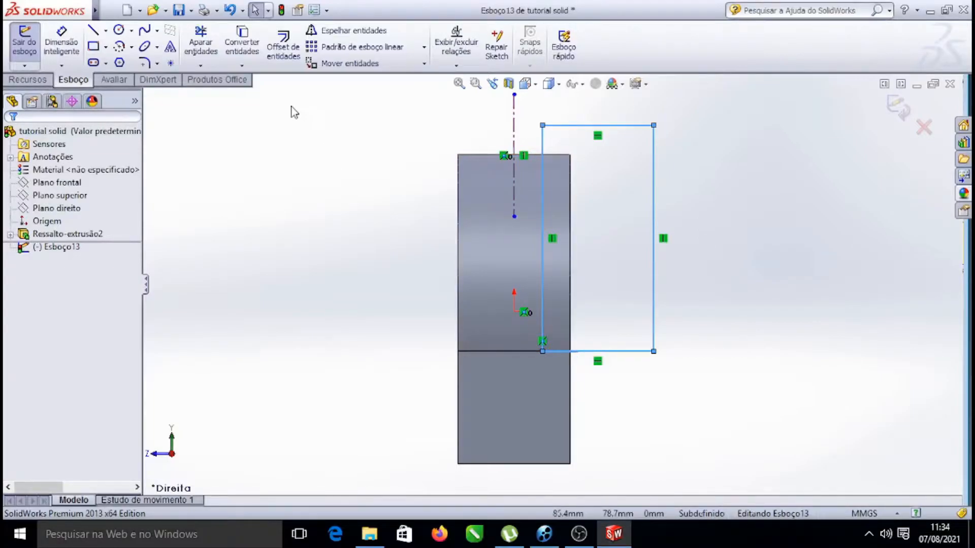
Mirror the rectangle's lines about the centerline with Mirror Entities, keeping a copy
click(369, 34)
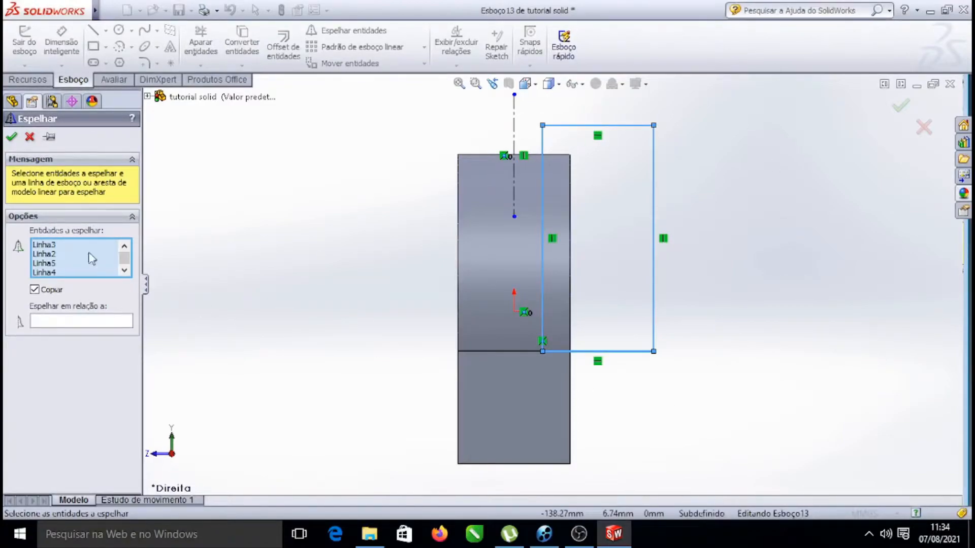
click(87, 321)
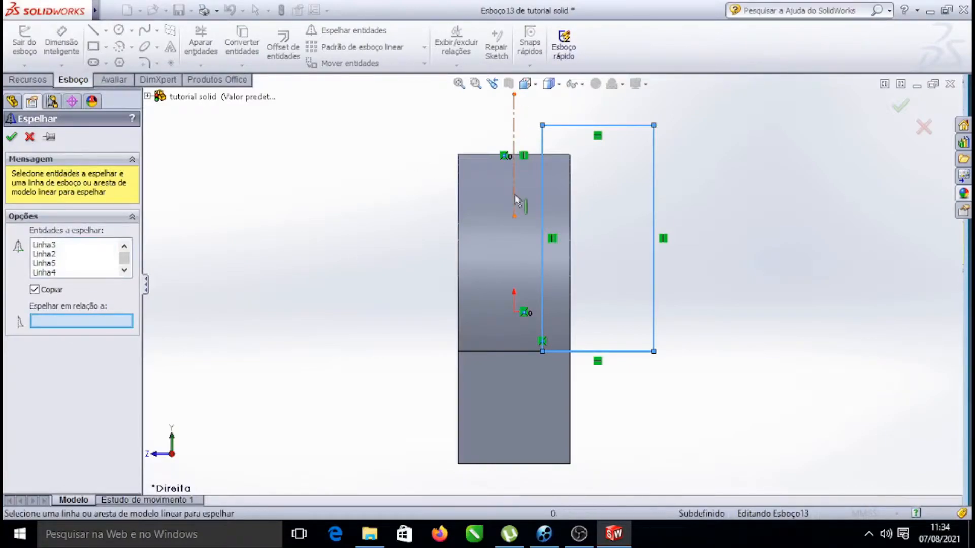
click(514, 132)
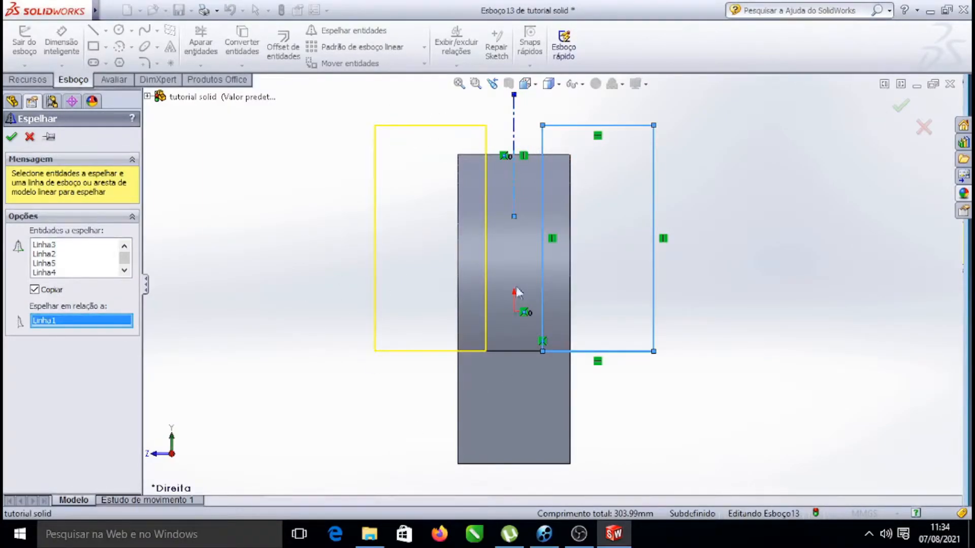
click(12, 137)
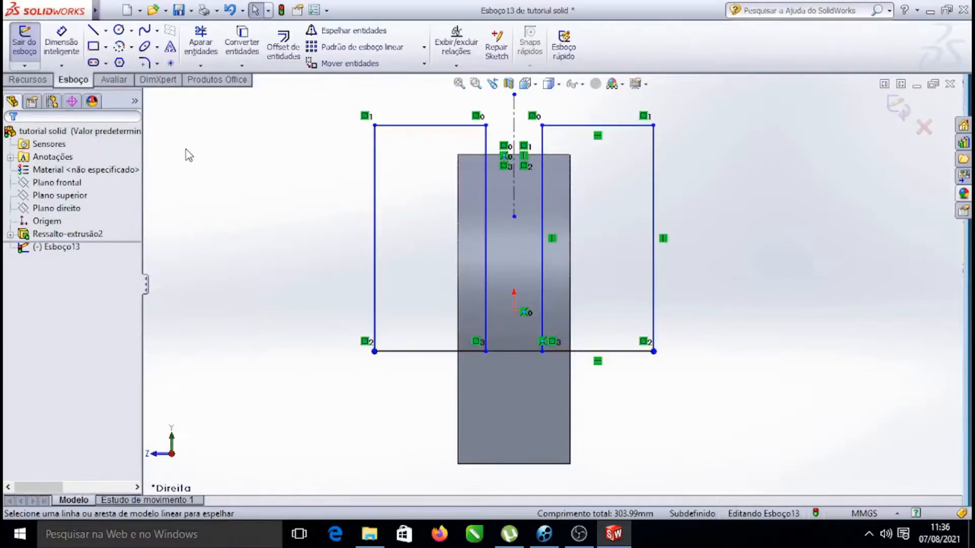
Orbit and zoom the view to inspect the mirrored sketch against the model
right_click(265, 128)
click(259, 152)
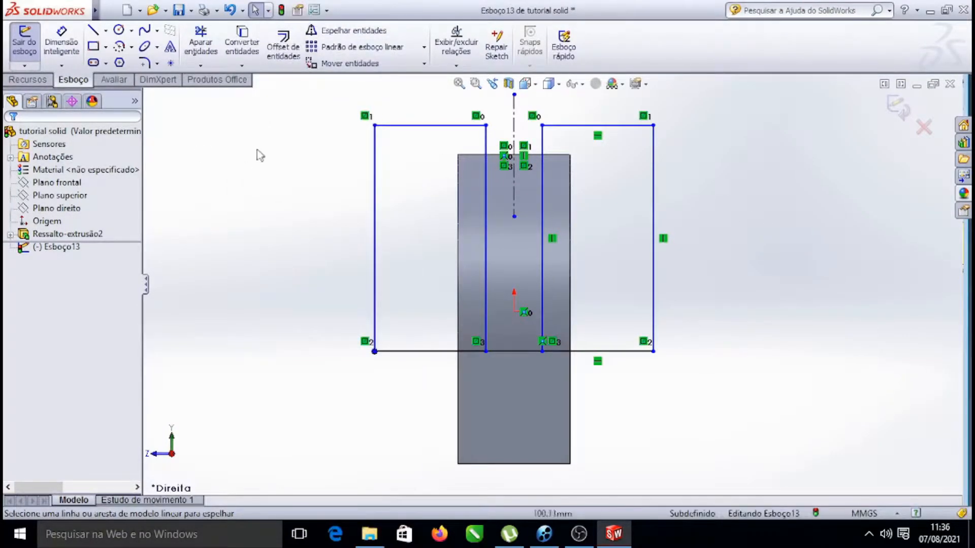
right_click(269, 120)
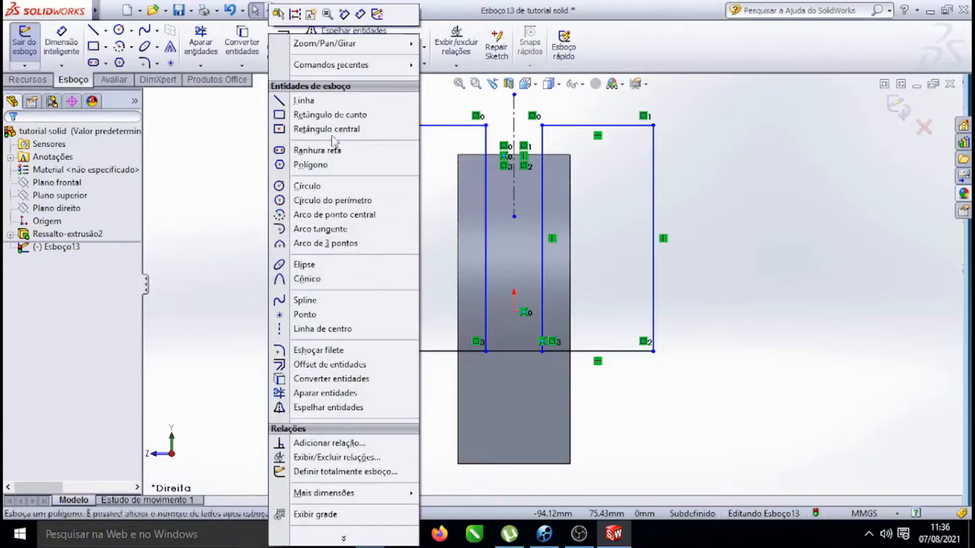
mouse_move(339, 47)
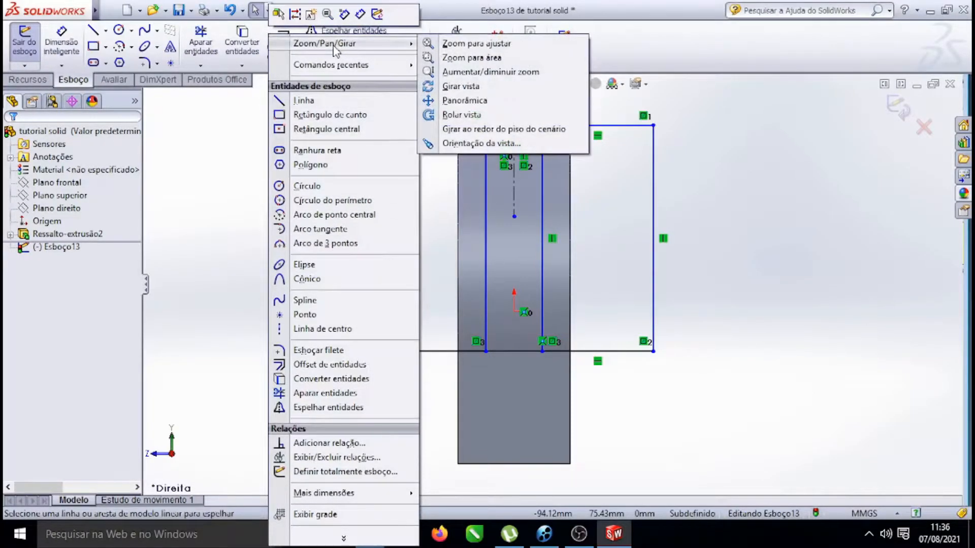
click(466, 87)
middle_drag(795, 179, 737, 261)
scroll(765, 244, down, 4)
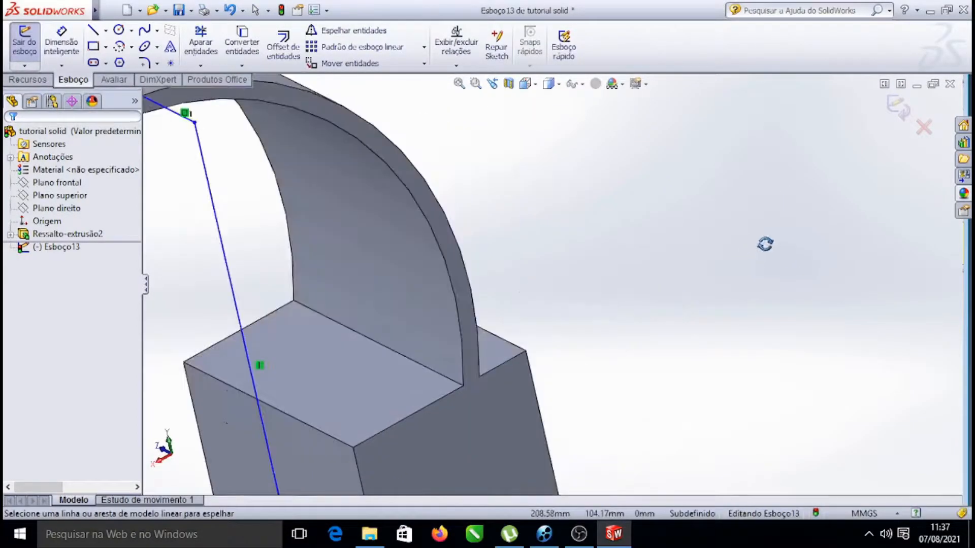
scroll(624, 263, up, 7)
scroll(356, 307, up, 3)
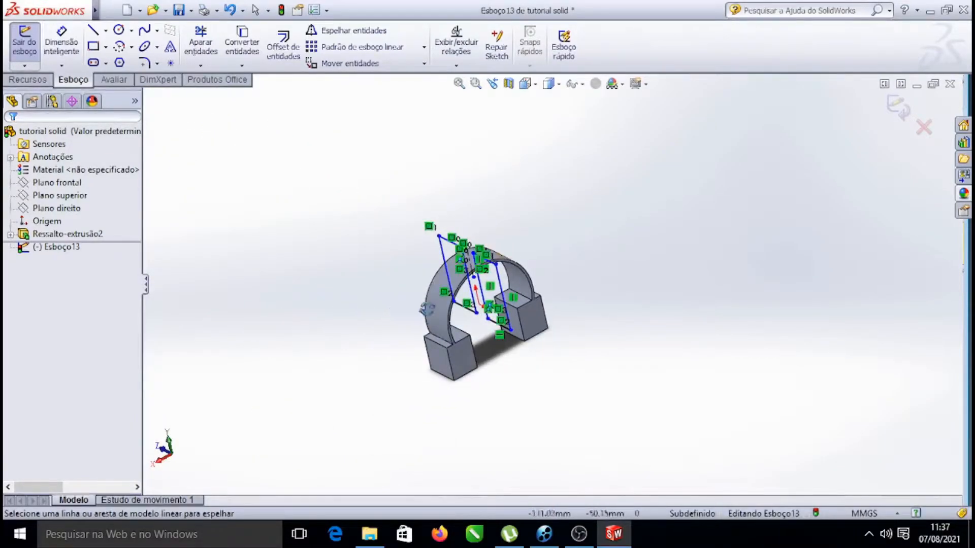
scroll(427, 308, down, 5)
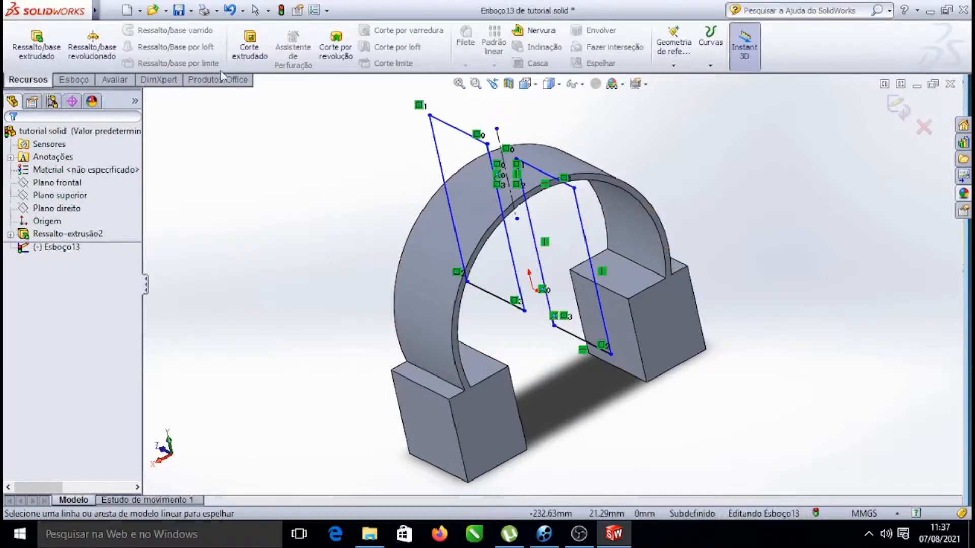
Start an Extruded Cut from the sketch and drag its first-direction depth to 90 mm
click(251, 48)
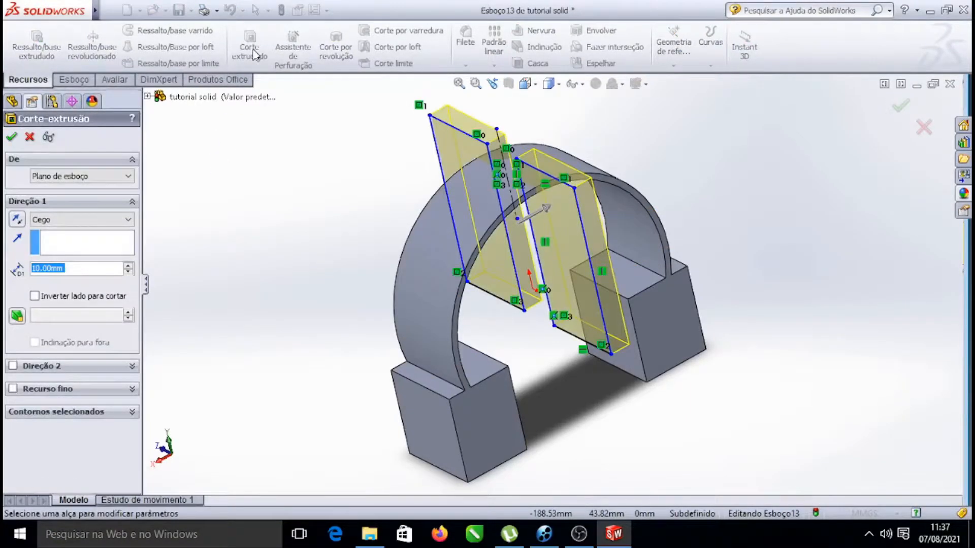
mouse_move(546, 208)
mouse_down()
mouse_move(657, 175)
mouse_move(685, 152)
mouse_up()
scroll(559, 156, down, 3)
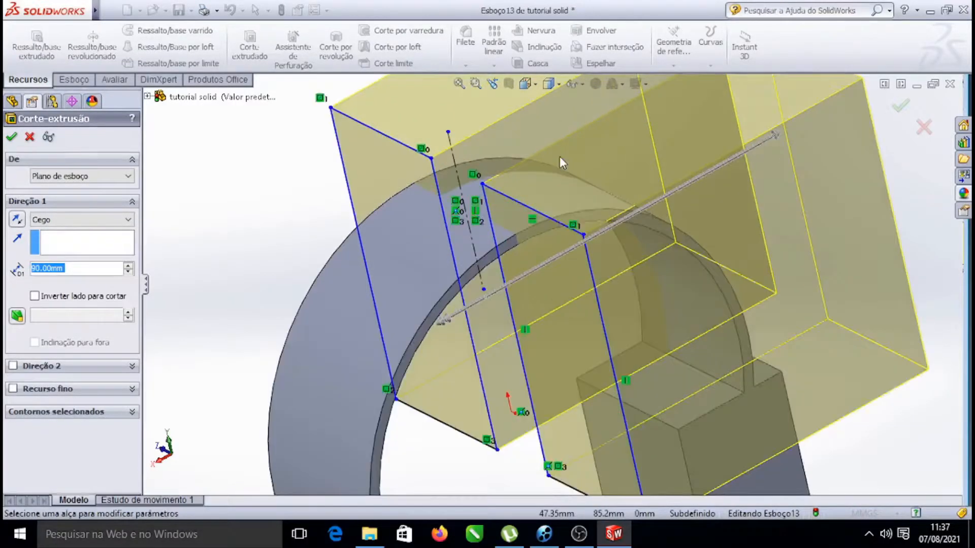
scroll(560, 157, up, 4)
Enable the cut's second direction and drag its depth to 115 mm
right_click(740, 159)
mouse_move(792, 174)
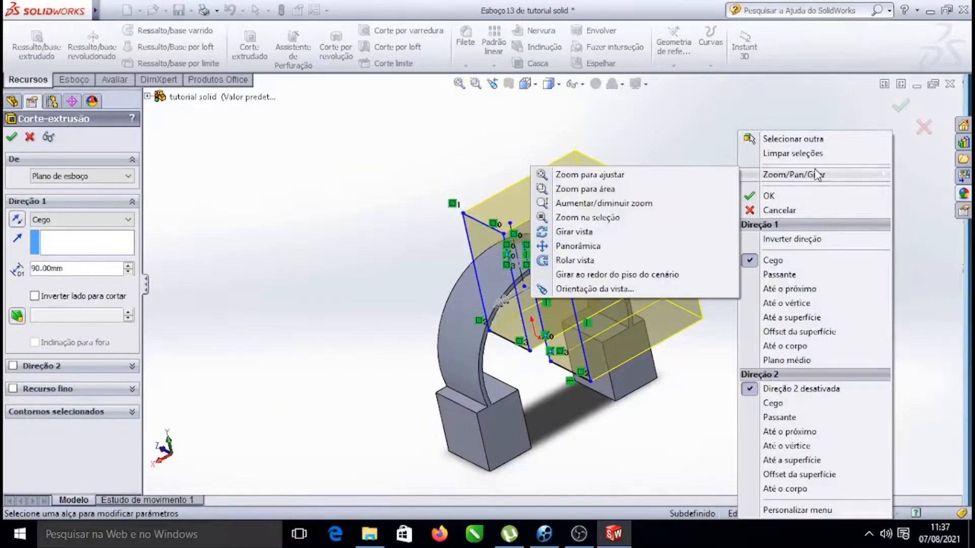
click(553, 232)
drag(553, 232, 538, 306)
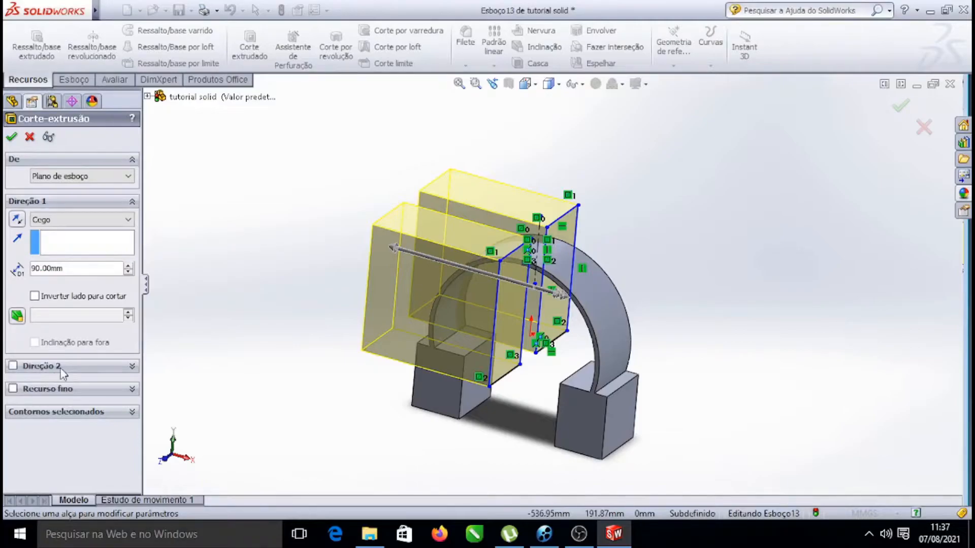
click(13, 367)
middle_drag(563, 299, 571, 331)
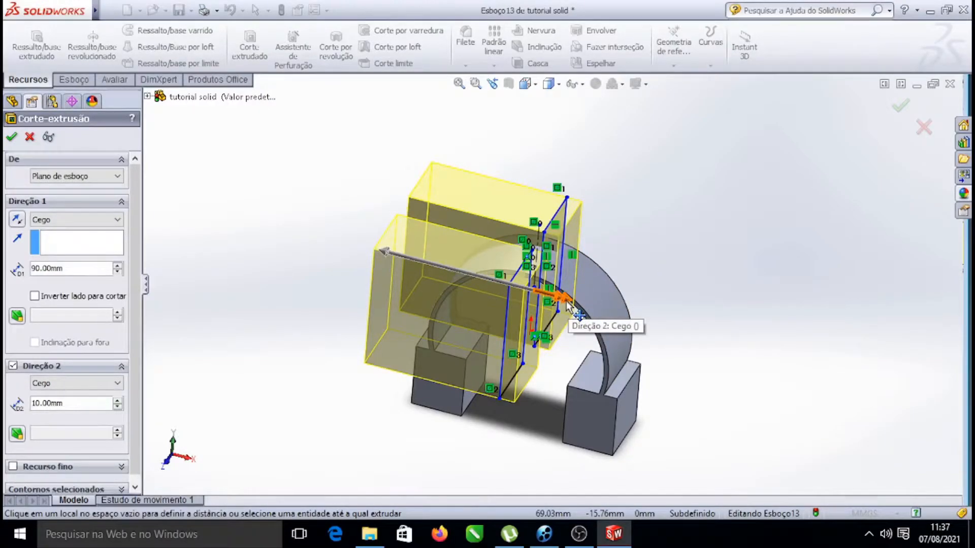
drag(568, 305, 711, 345)
Confirm the Extruded Cut
right_click(715, 152)
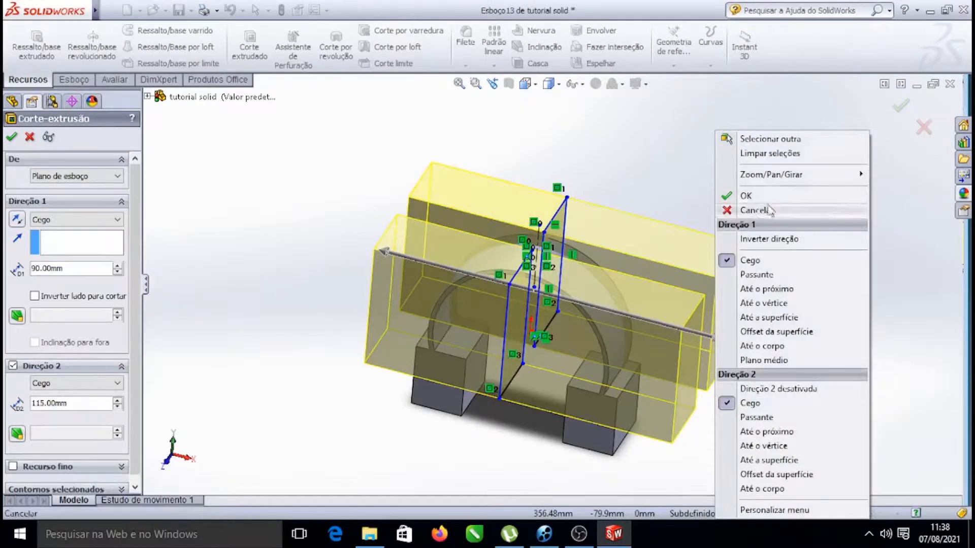
mouse_move(733, 174)
click(551, 231)
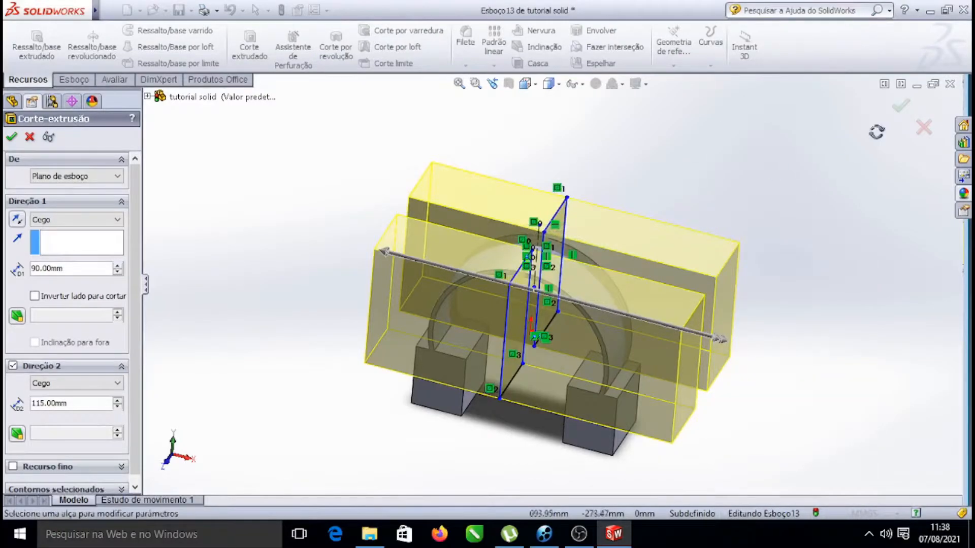
drag(762, 184, 733, 128)
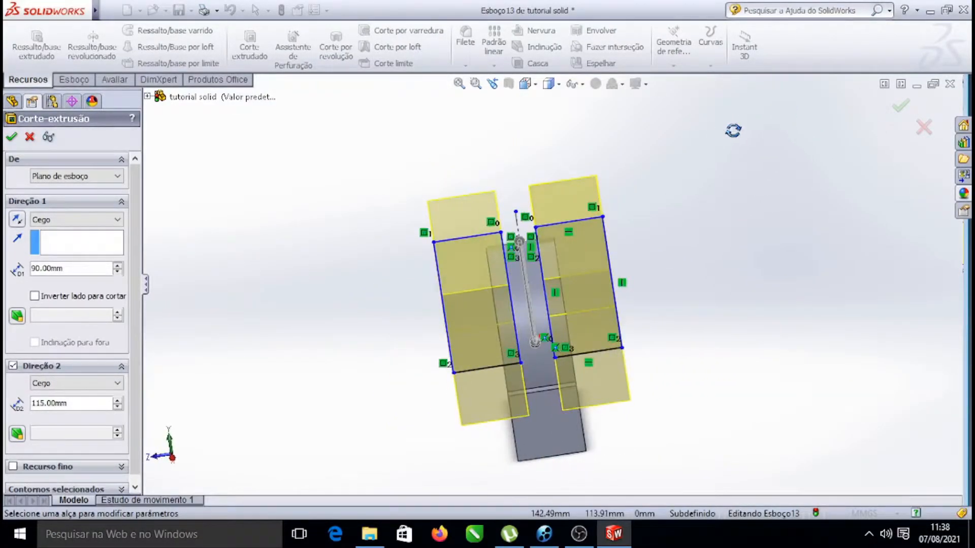
drag(786, 230, 768, 269)
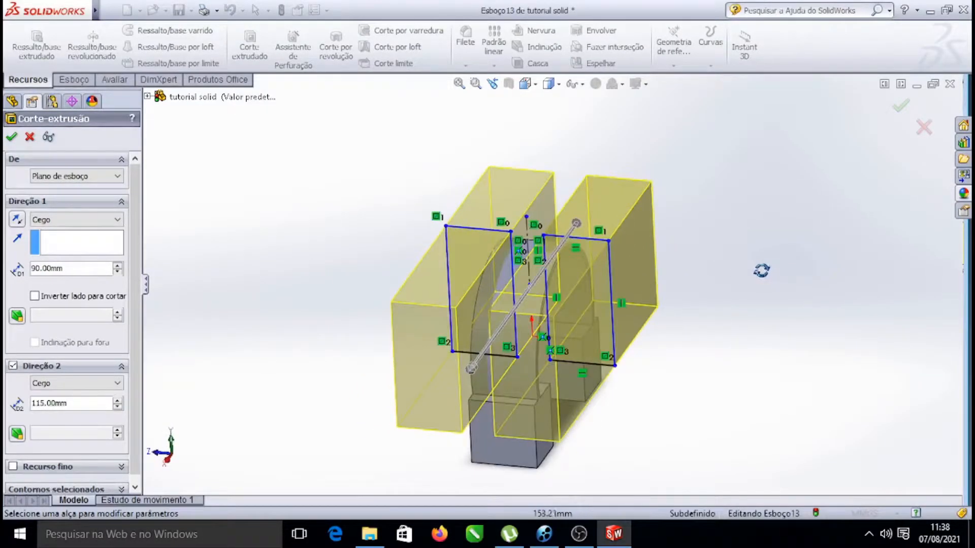
click(9, 137)
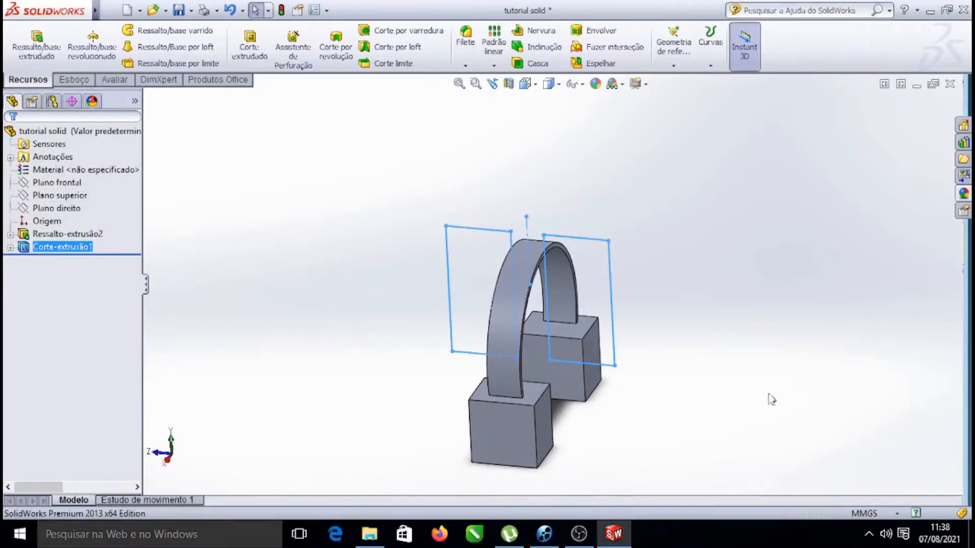
Orbit and zoom around the model to inspect the result of the cut on the headband and earcups
right_click(733, 236)
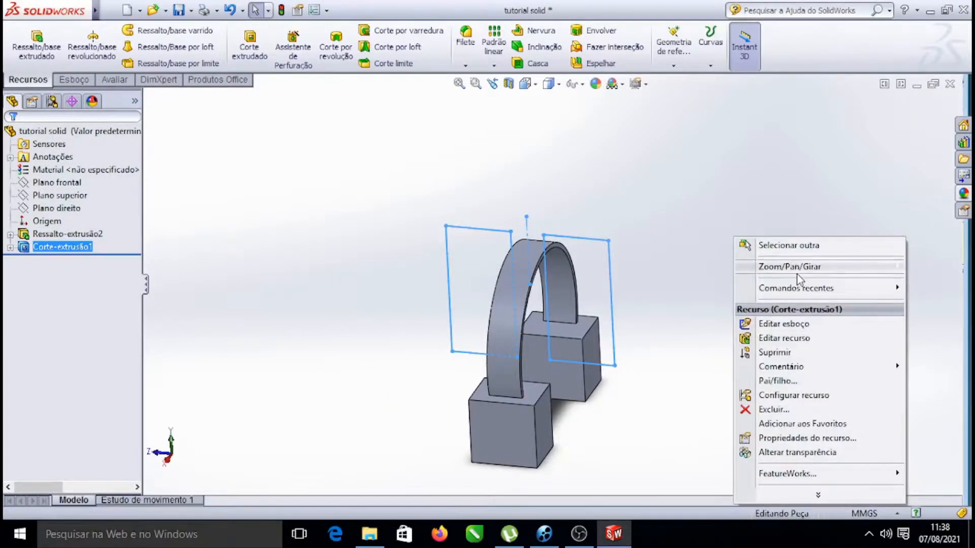
mouse_move(797, 276)
click(570, 323)
drag(753, 451, 720, 455)
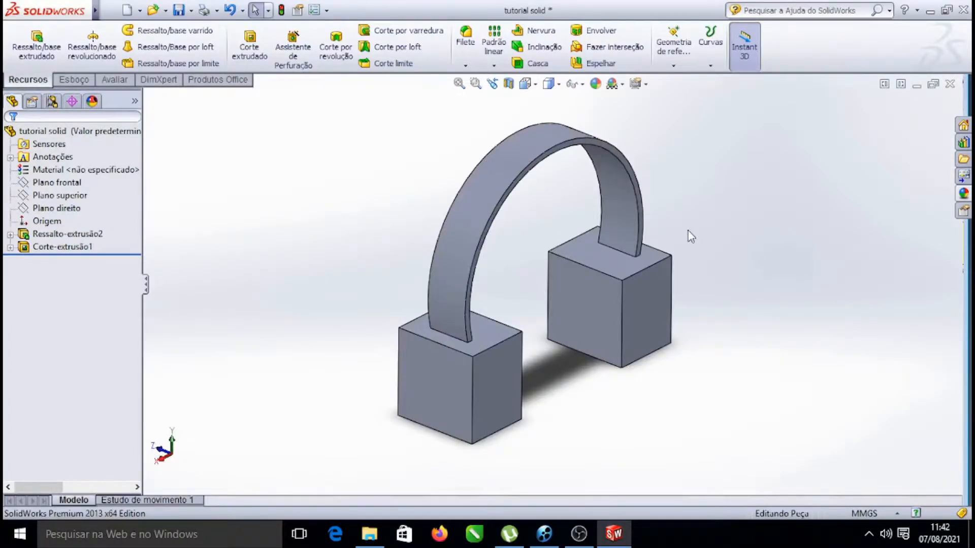
right_click(727, 179)
click(771, 251)
drag(782, 238, 711, 227)
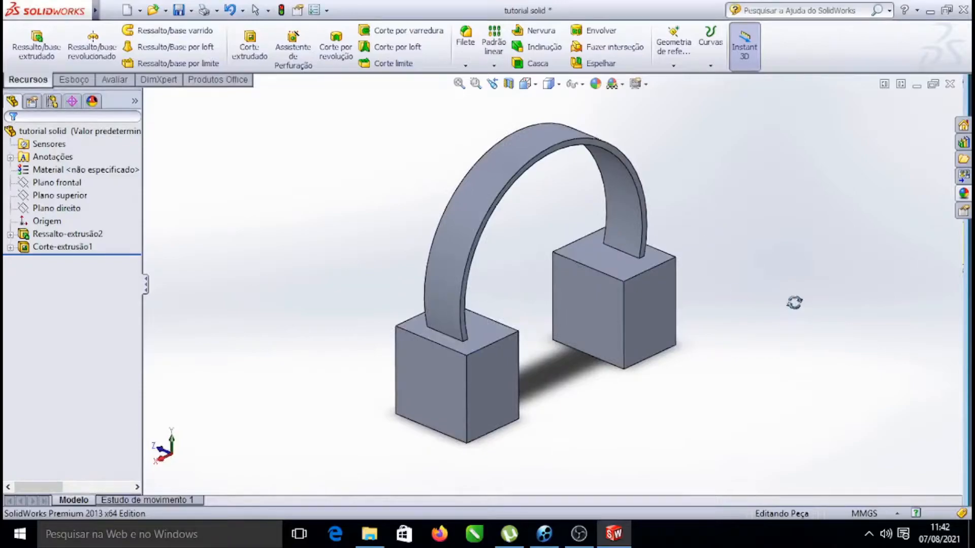
scroll(757, 276, up, 4)
scroll(525, 266, down, 3)
scroll(598, 292, down, 2)
scroll(664, 341, up, 2)
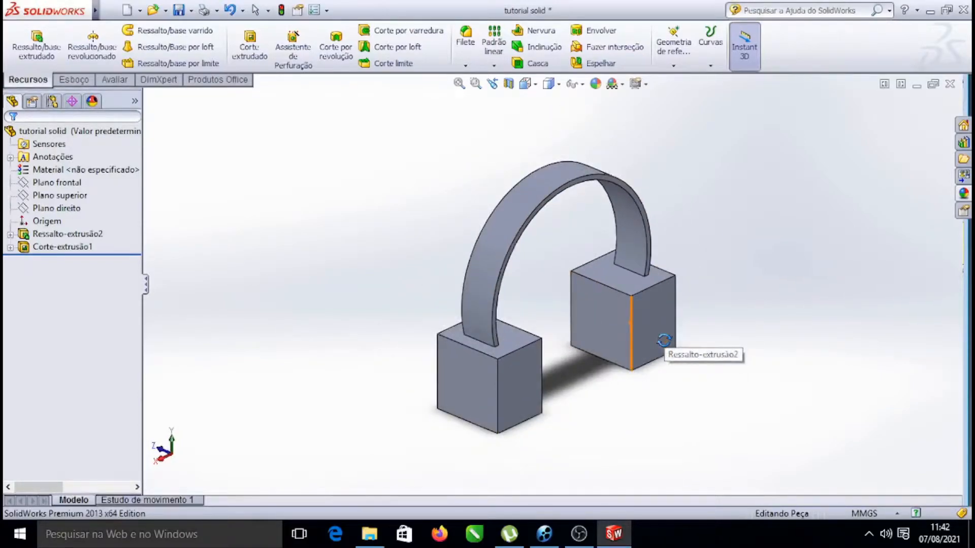
scroll(660, 347, down, 2)
scroll(510, 257, up, 2)
scroll(516, 240, up, 1)
scroll(523, 353, down, 2)
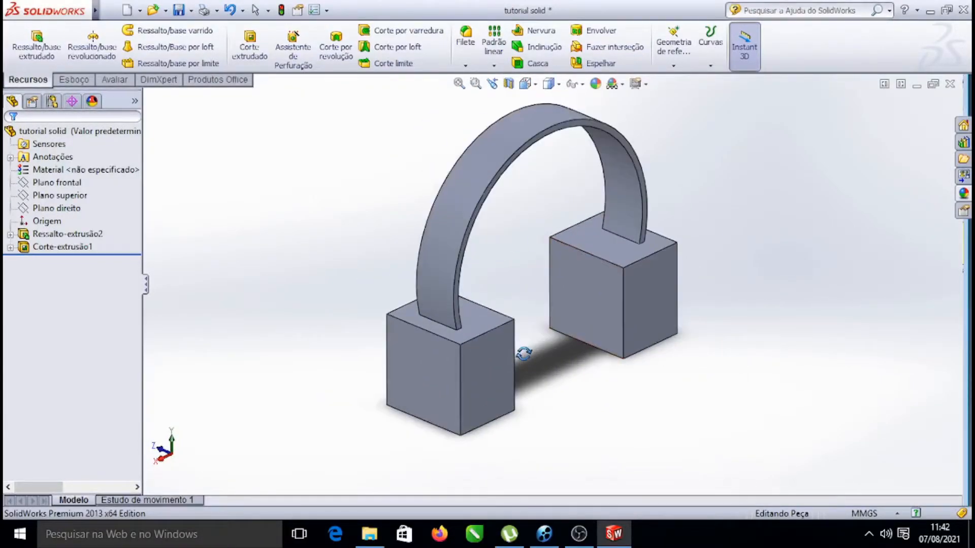
scroll(438, 404, down, 2)
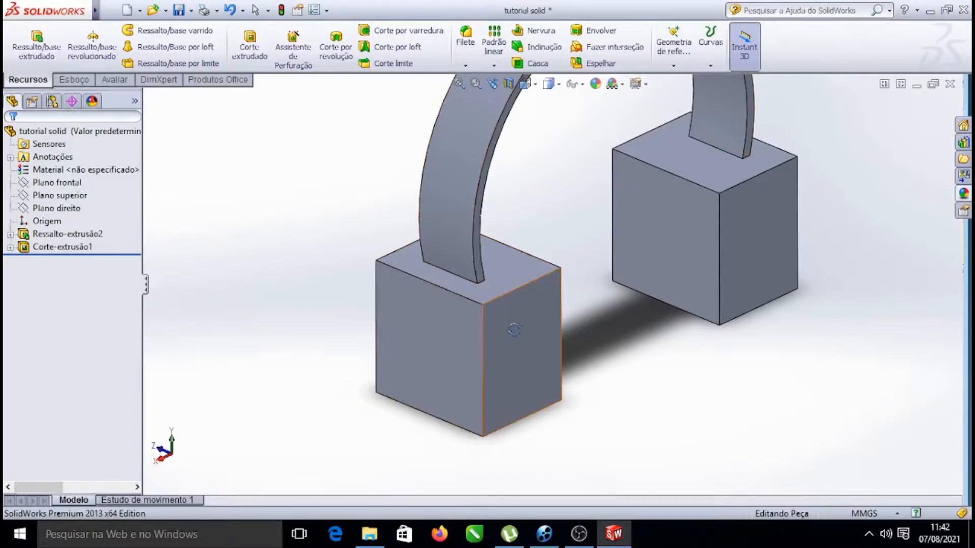
scroll(485, 212, down, 3)
scroll(485, 274, up, 5)
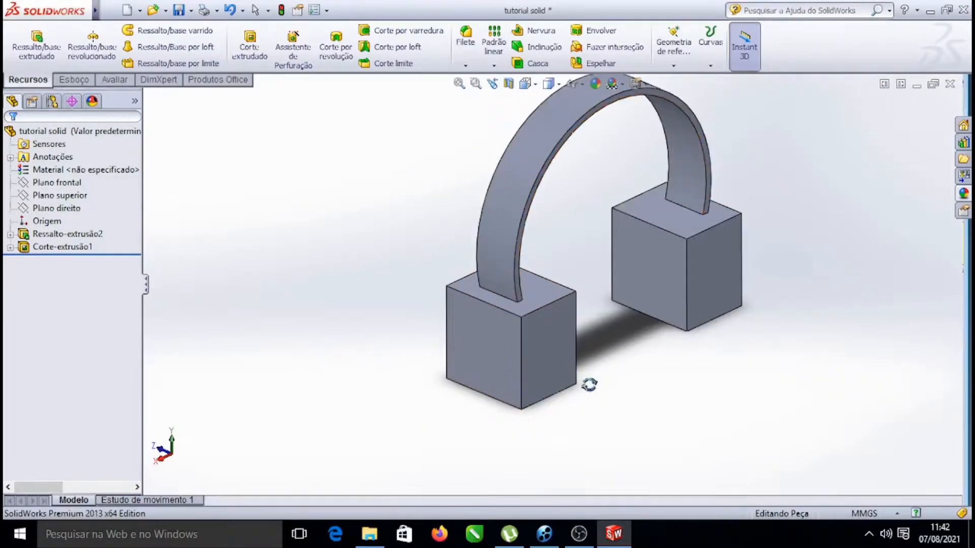
scroll(587, 385, down, 6)
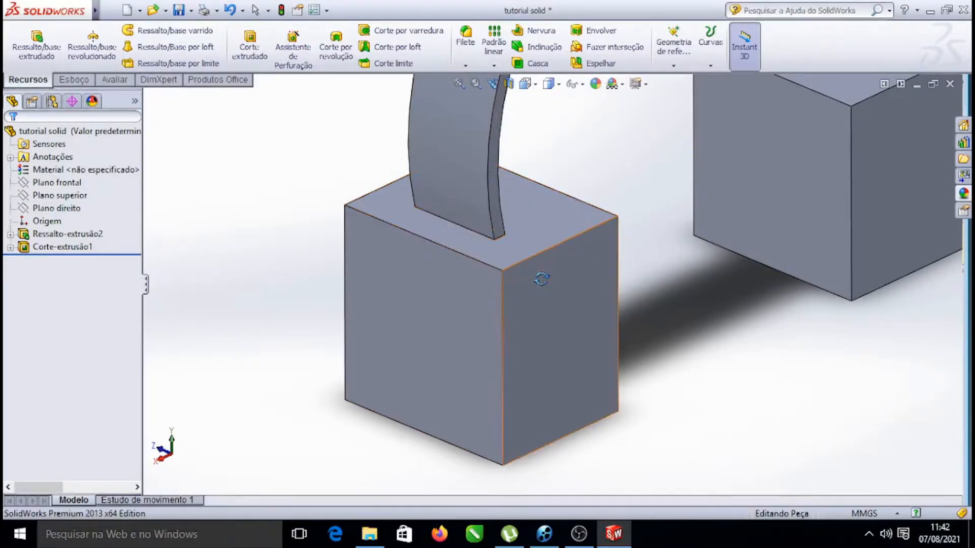
key(Escape)
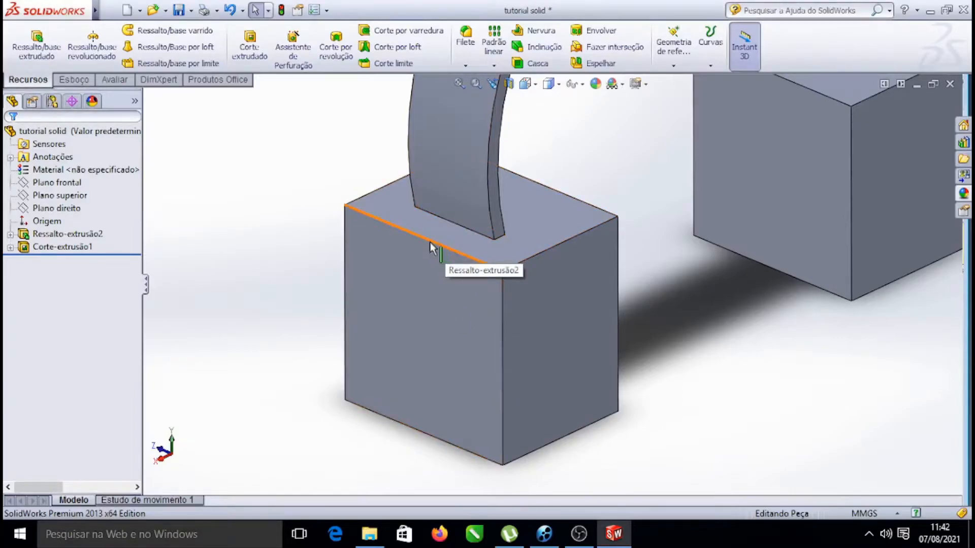
Start a sketch on the front face of the left earcup block and draw a line along its top edge
click(395, 265)
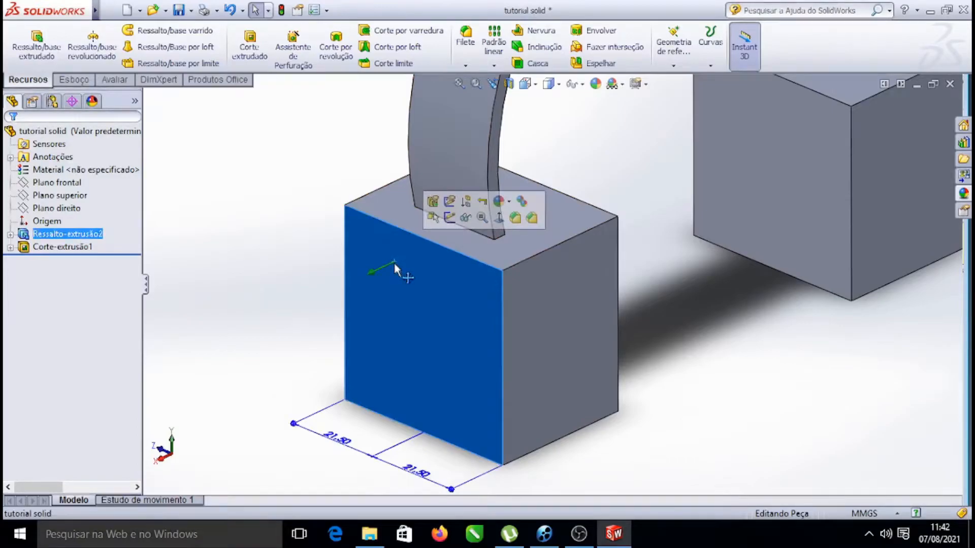
click(499, 218)
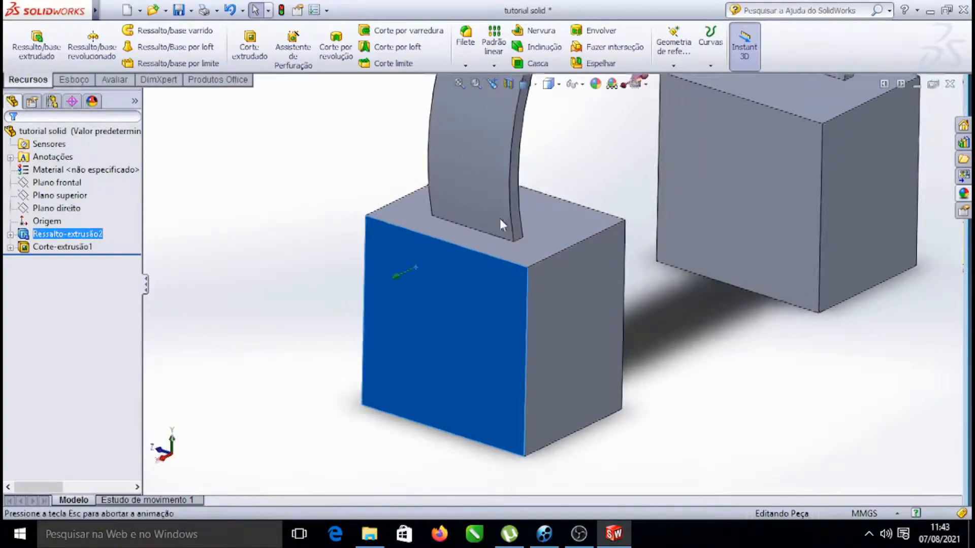
scroll(541, 256, down, 5)
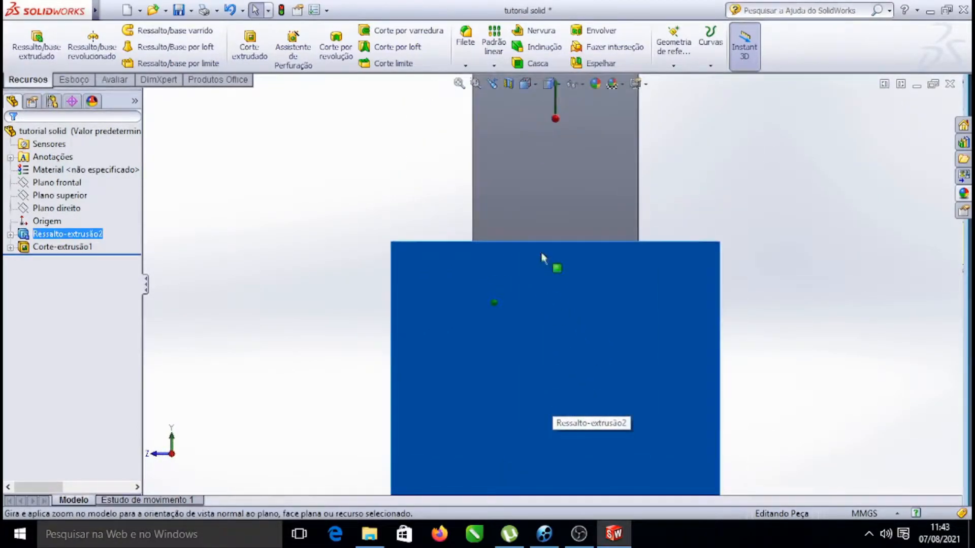
scroll(587, 263, up, 3)
click(77, 81)
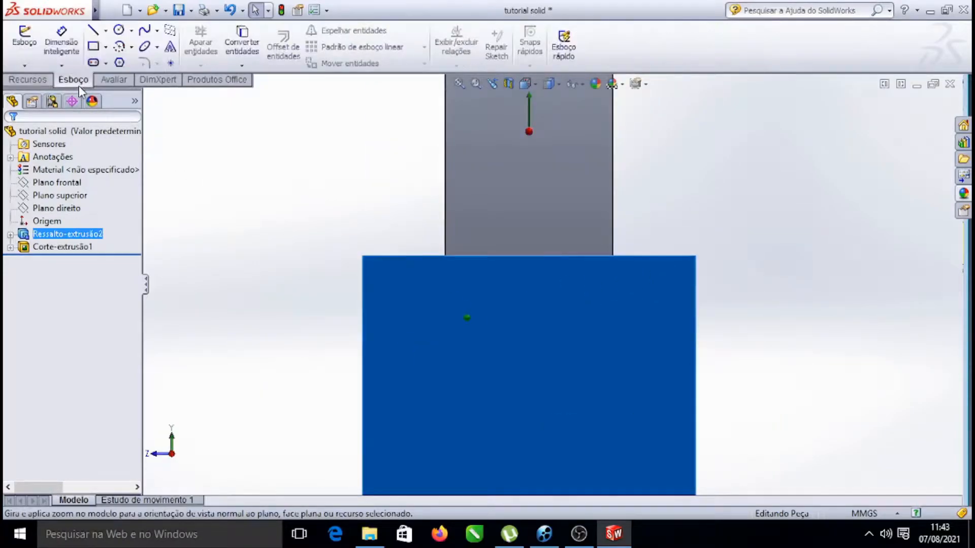
click(93, 31)
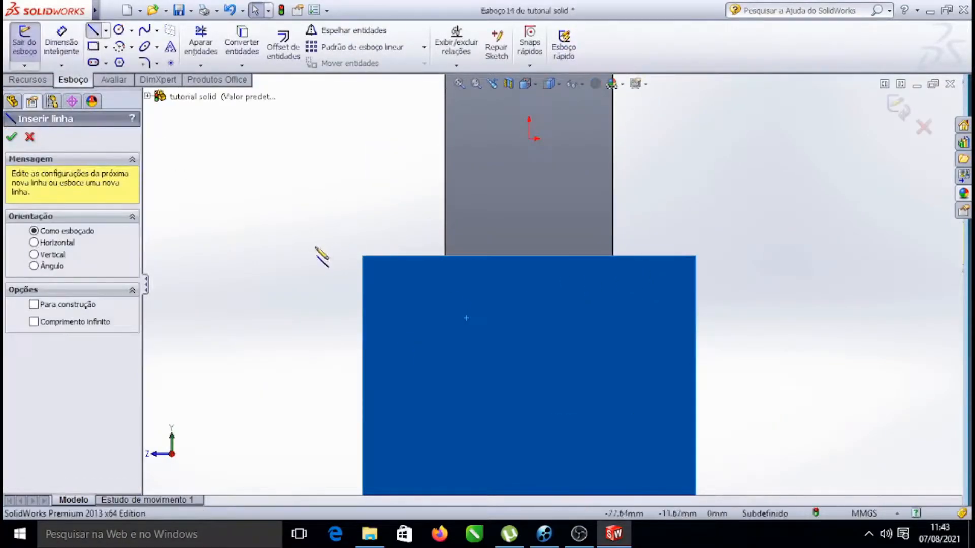
click(362, 255)
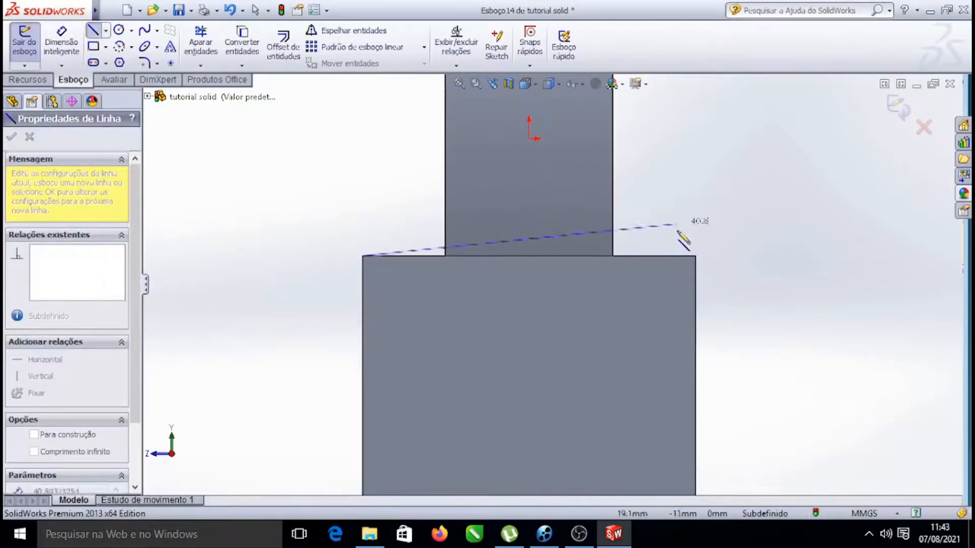
click(695, 256)
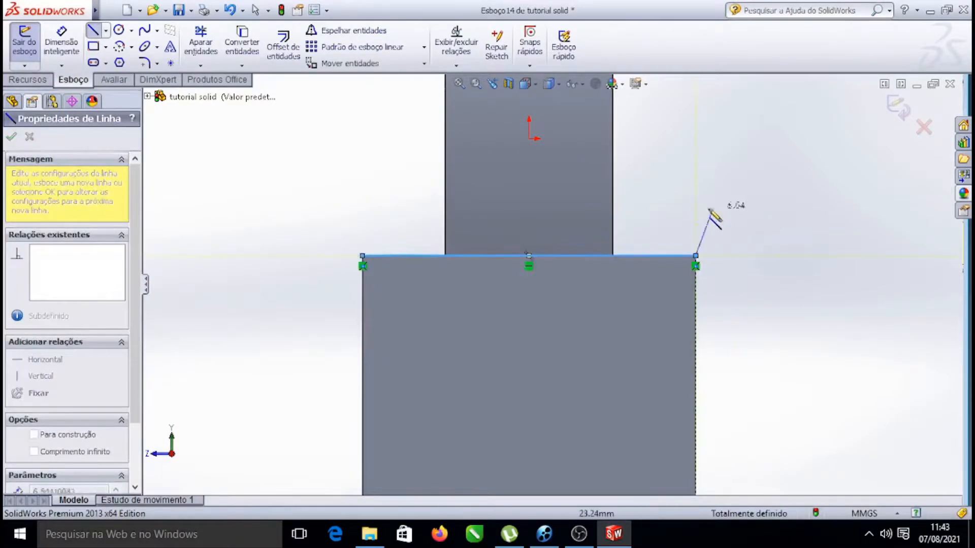
key(Escape)
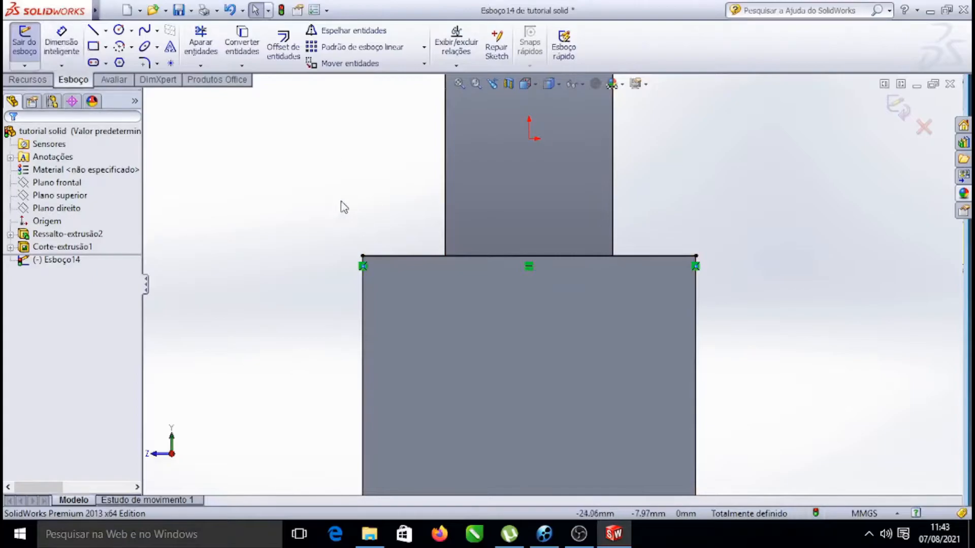
click(59, 47)
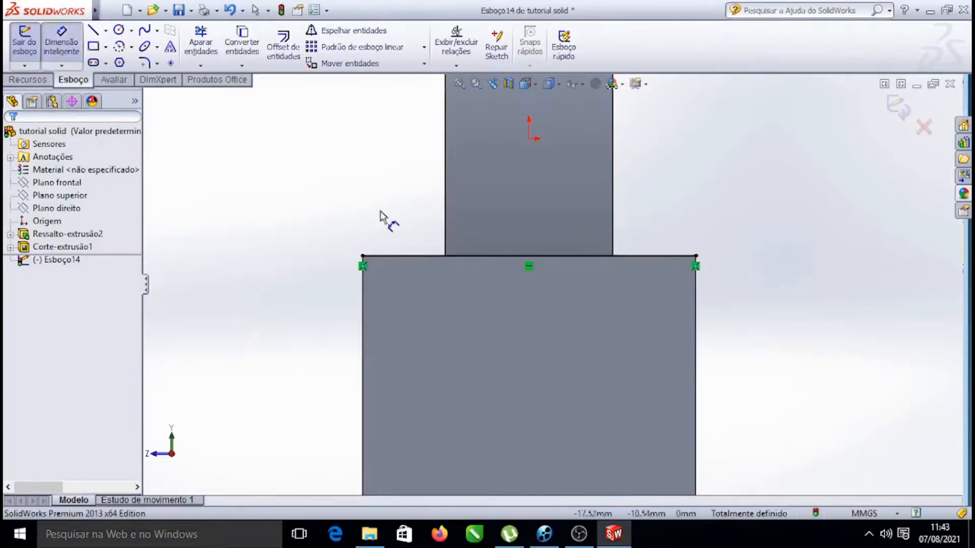
click(407, 258)
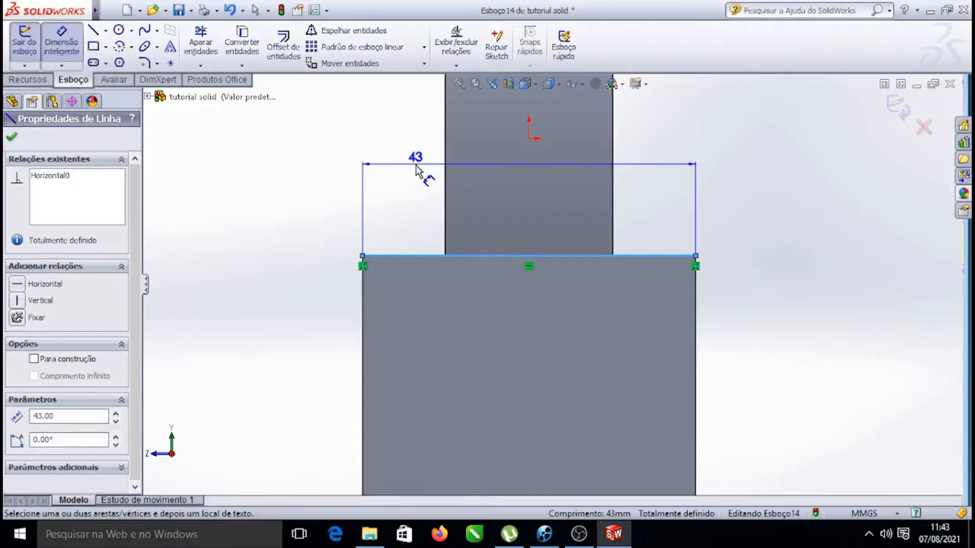
key(Escape)
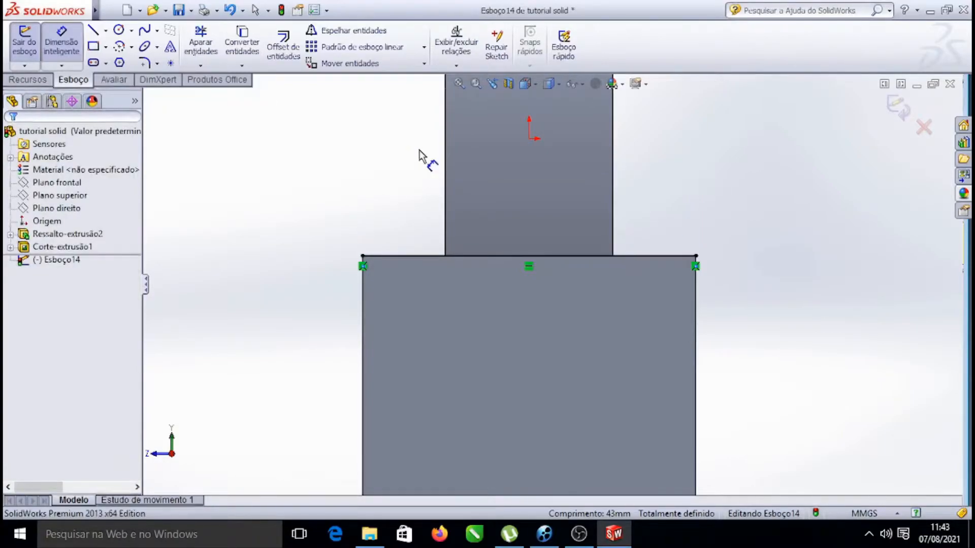
Draw a vertical construction centerline about 42 mm long from the top edge's midpoint down to the bottom edge
click(454, 256)
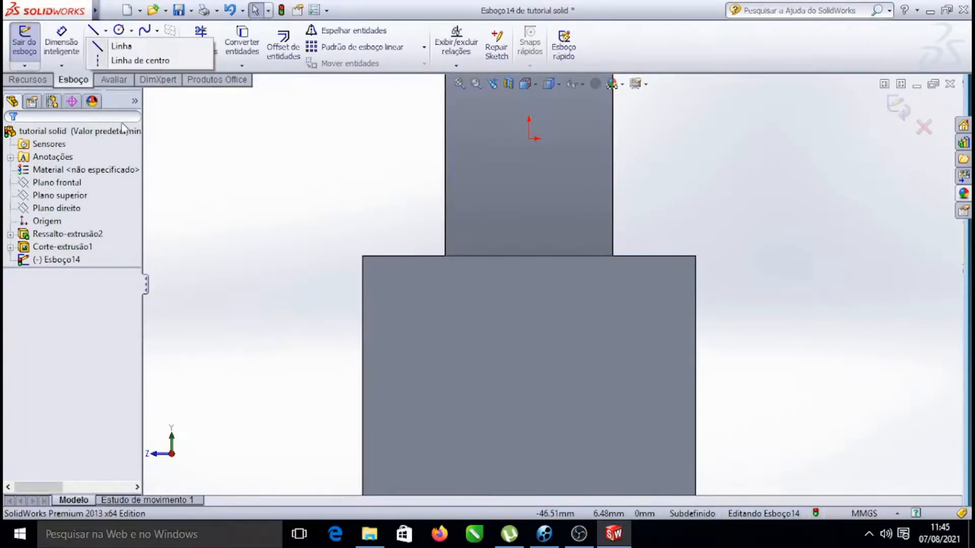
click(98, 64)
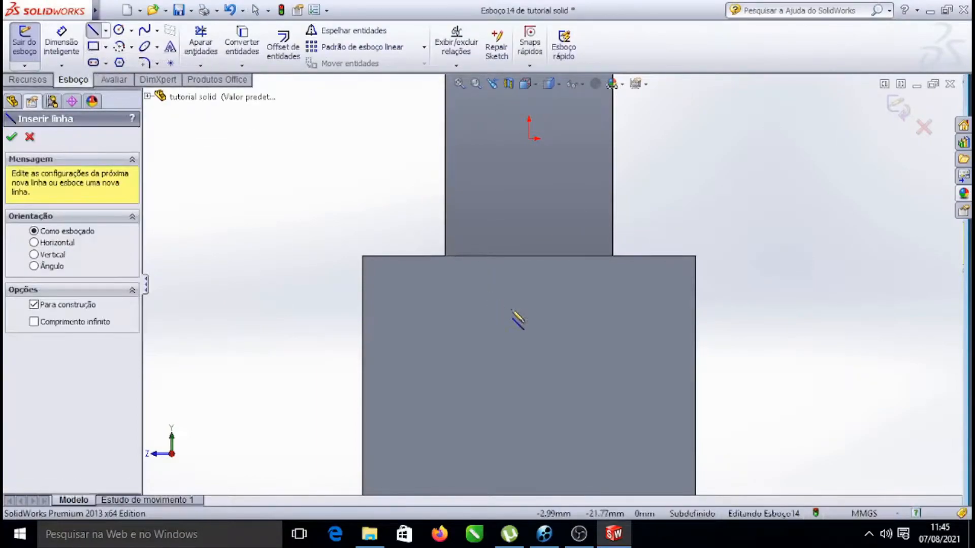
click(528, 255)
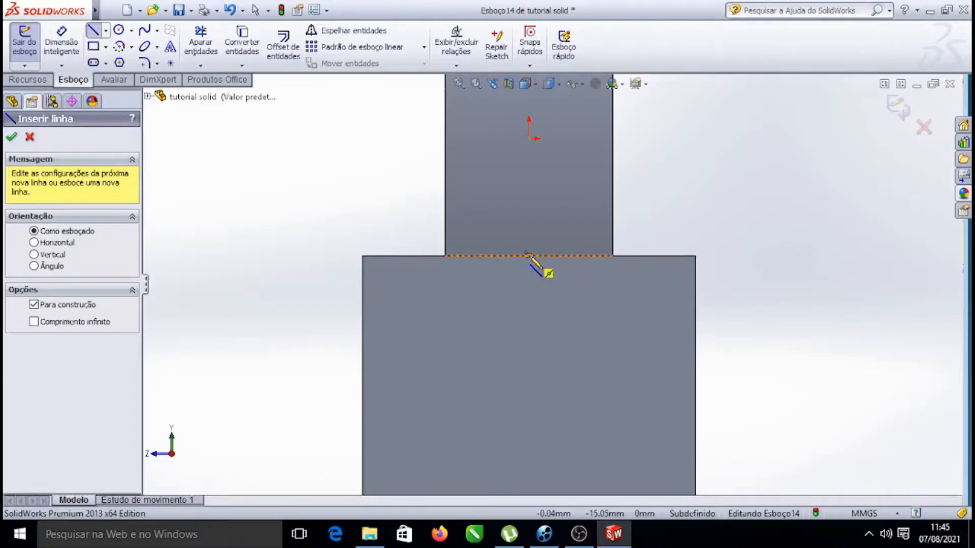
click(529, 255)
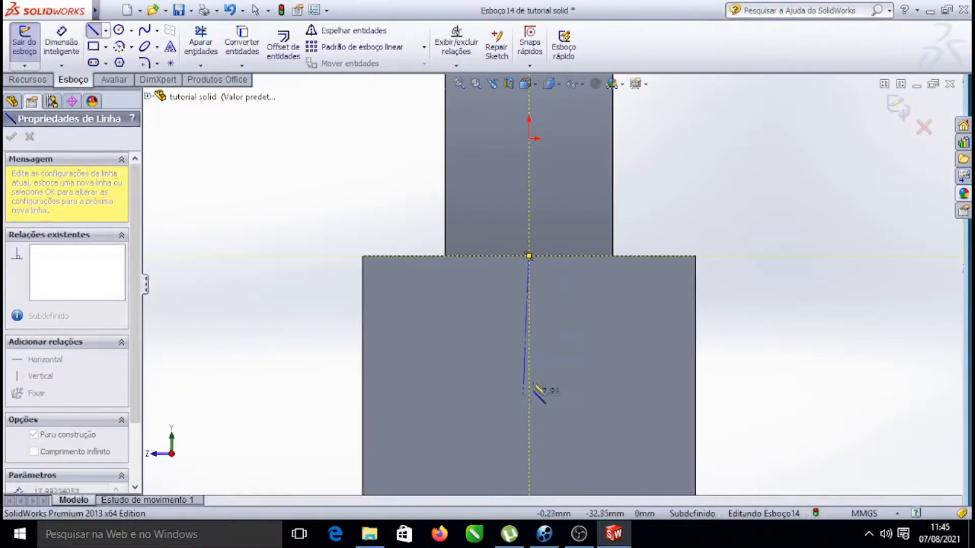
scroll(540, 337, up, 3)
scroll(558, 376, down, 4)
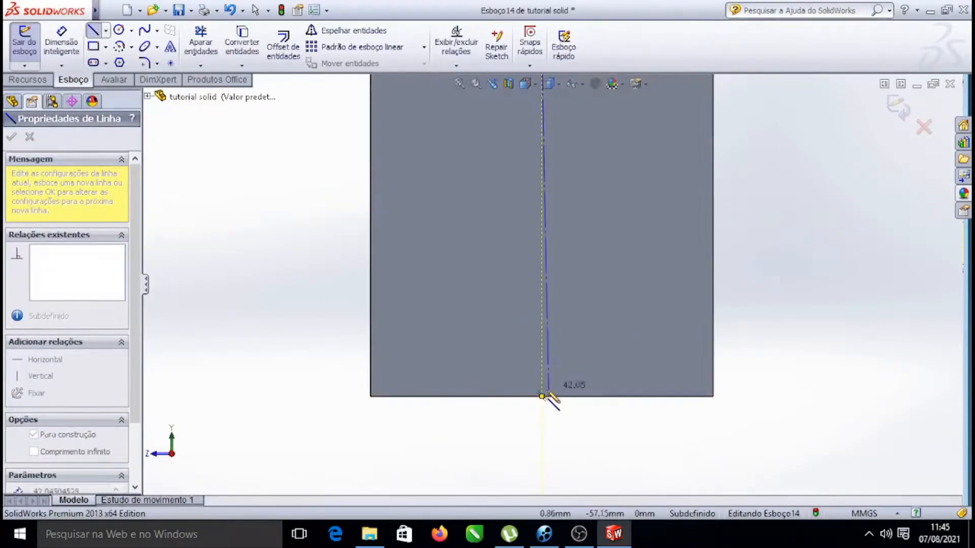
click(541, 395)
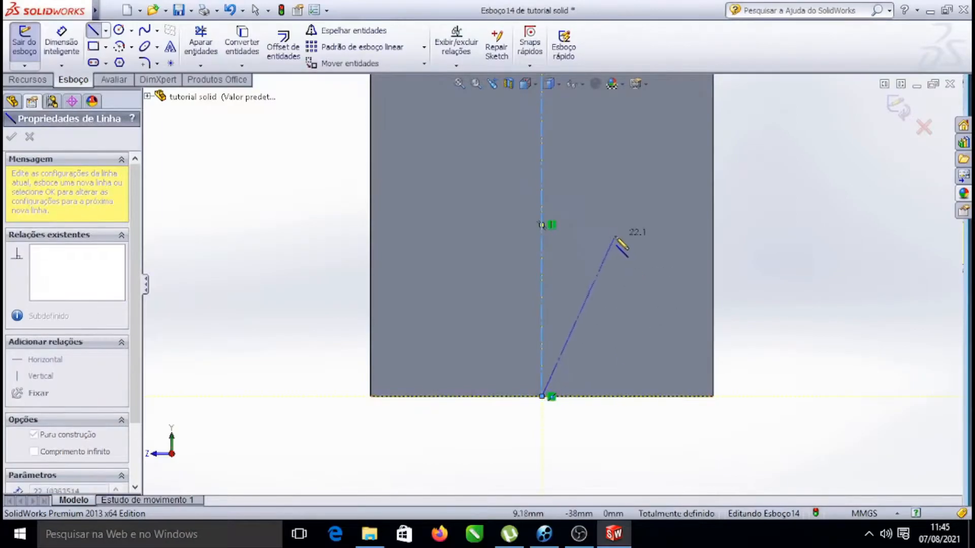
key(Escape)
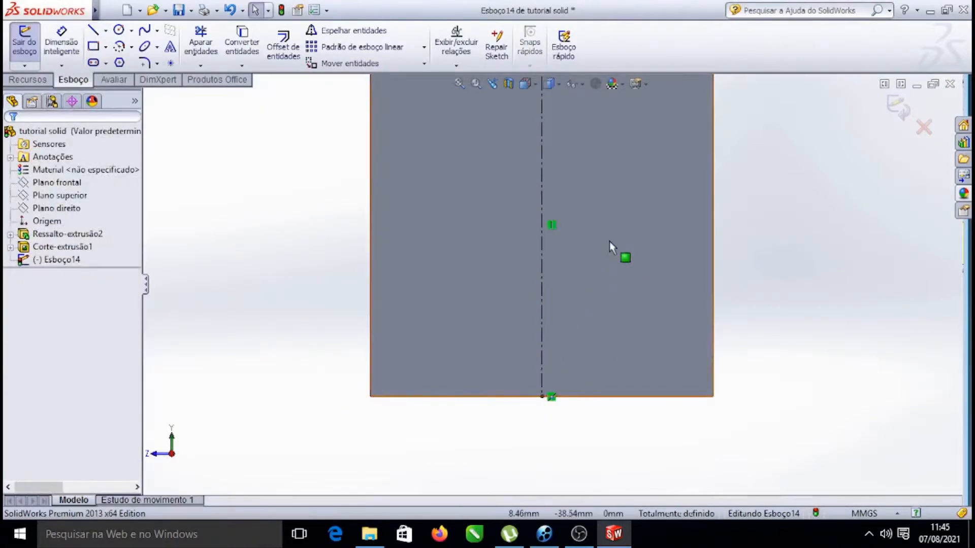
Zoom and orbit around the left earcup block to inspect its sketch with the centerline
scroll(613, 244, up, 3)
right_click(654, 159)
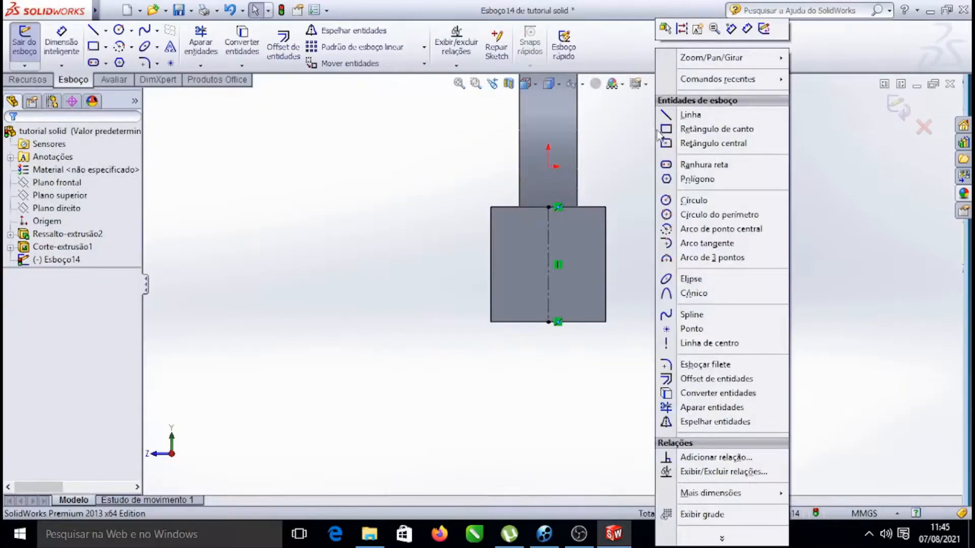
click(621, 133)
scroll(551, 285, up, 3)
scroll(616, 222, down, 4)
scroll(570, 279, up, 2)
scroll(563, 326, down, 3)
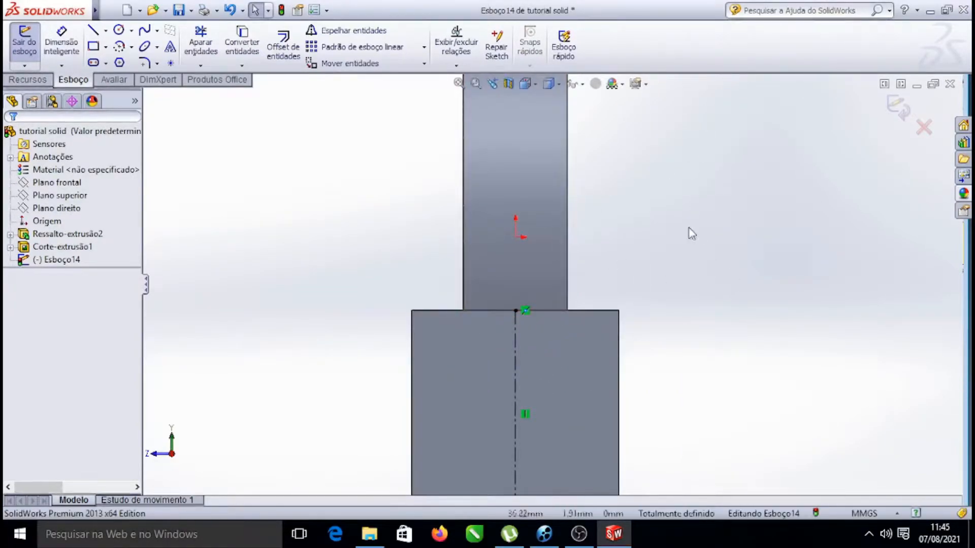
scroll(605, 235, up, 4)
scroll(531, 242, down, 2)
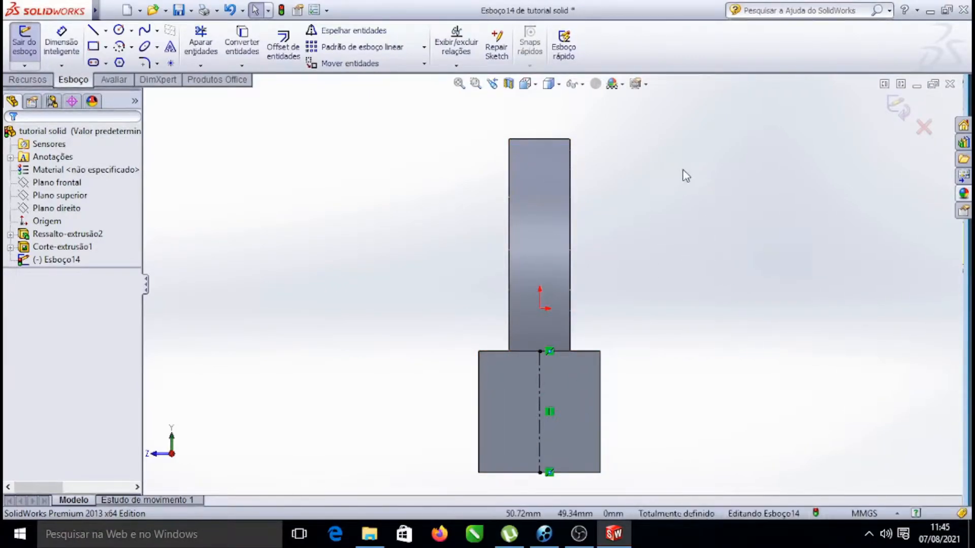
right_click(706, 162)
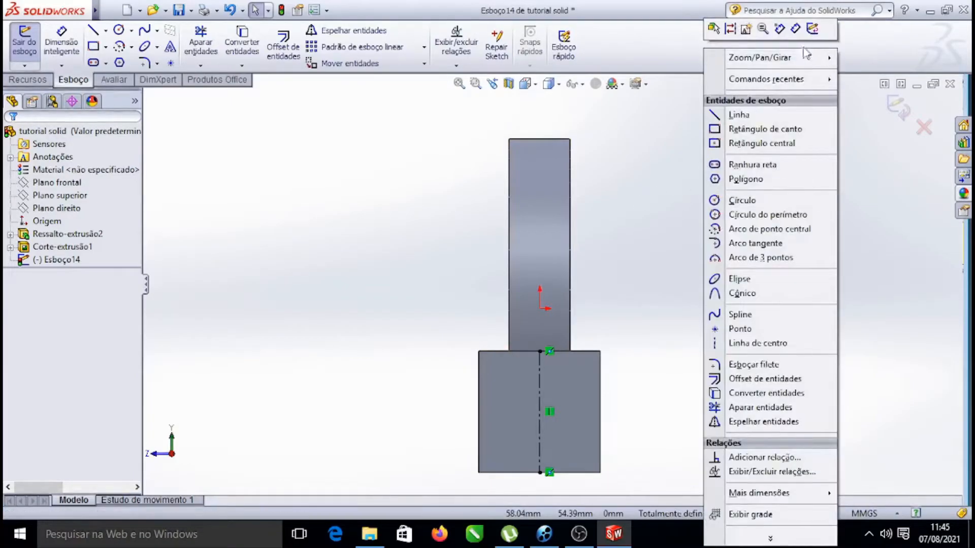
mouse_move(806, 56)
click(583, 107)
drag(853, 152, 616, 264)
scroll(604, 285, up, 5)
scroll(579, 342, down, 4)
drag(771, 222, 747, 260)
scroll(609, 352, down, 3)
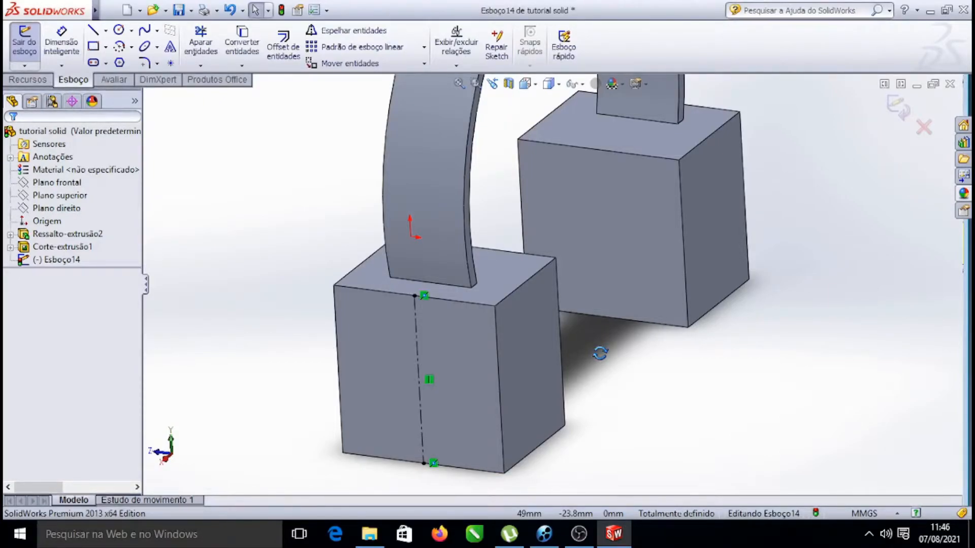
Exit the centerline sketch on the earcup face
scroll(600, 353, up, 1)
scroll(522, 350, down, 1)
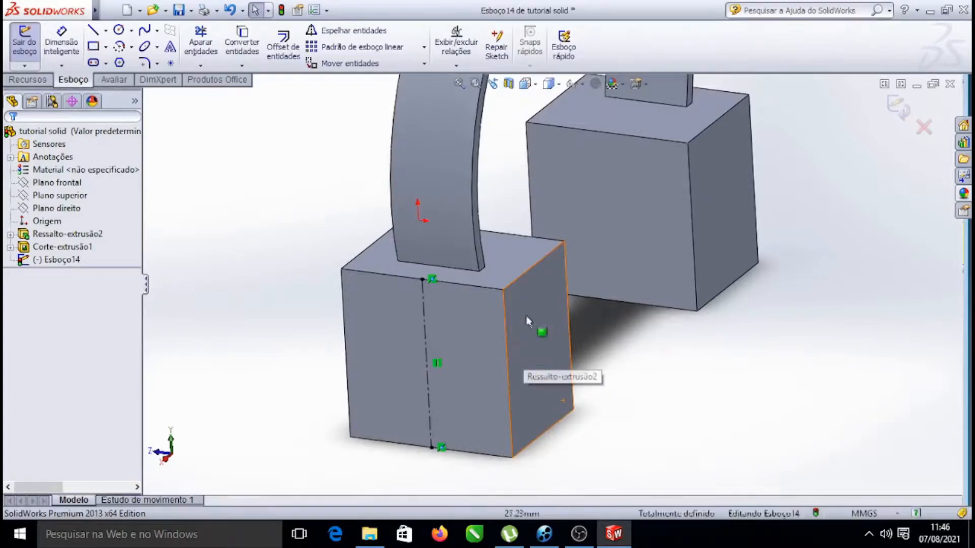
click(524, 281)
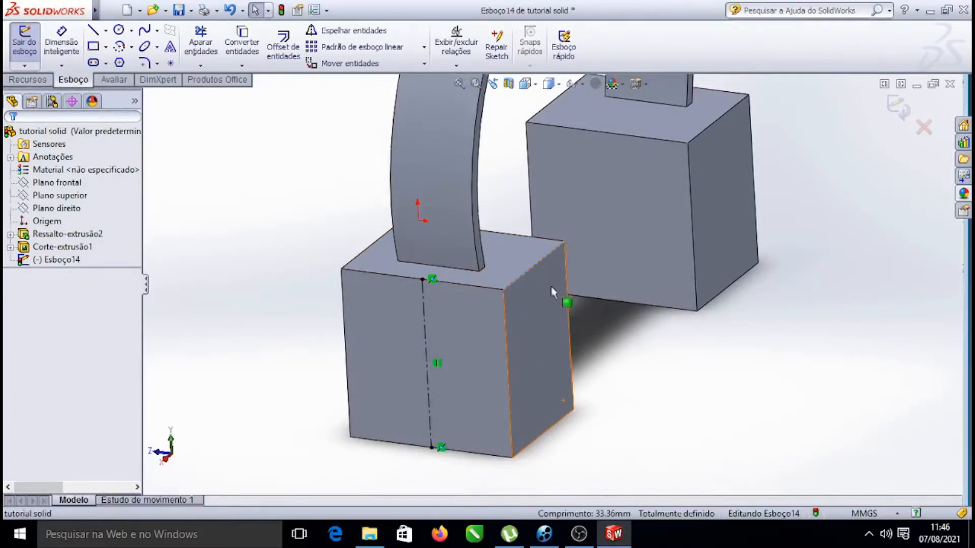
click(521, 281)
key(Escape)
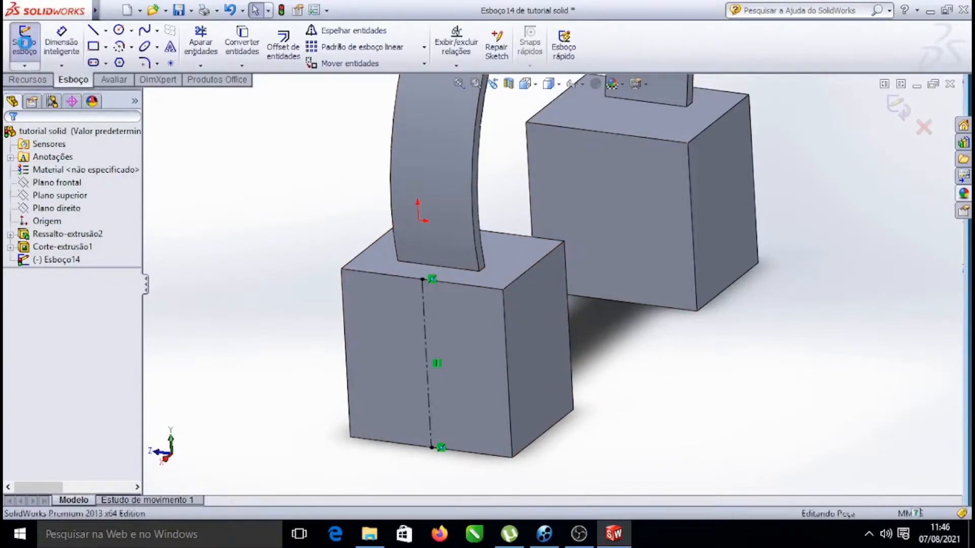
click(26, 47)
Fillet the top outer edge of the left earcup block with a radius of 21.5 mm
click(525, 272)
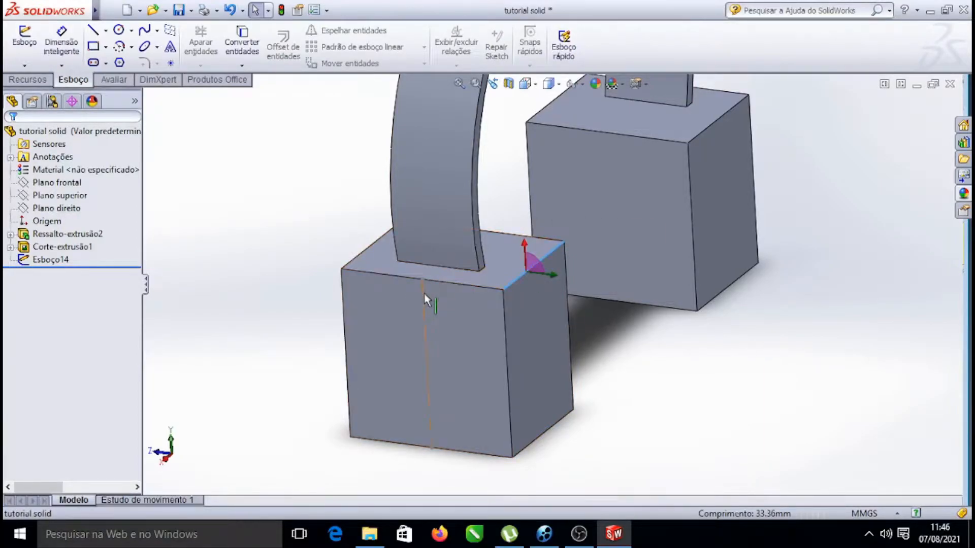
click(630, 336)
click(547, 255)
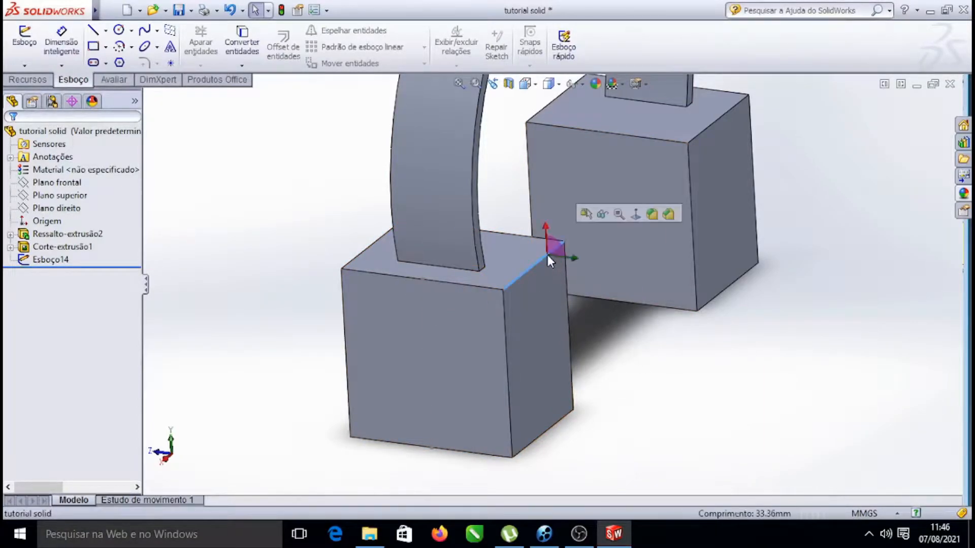
click(651, 214)
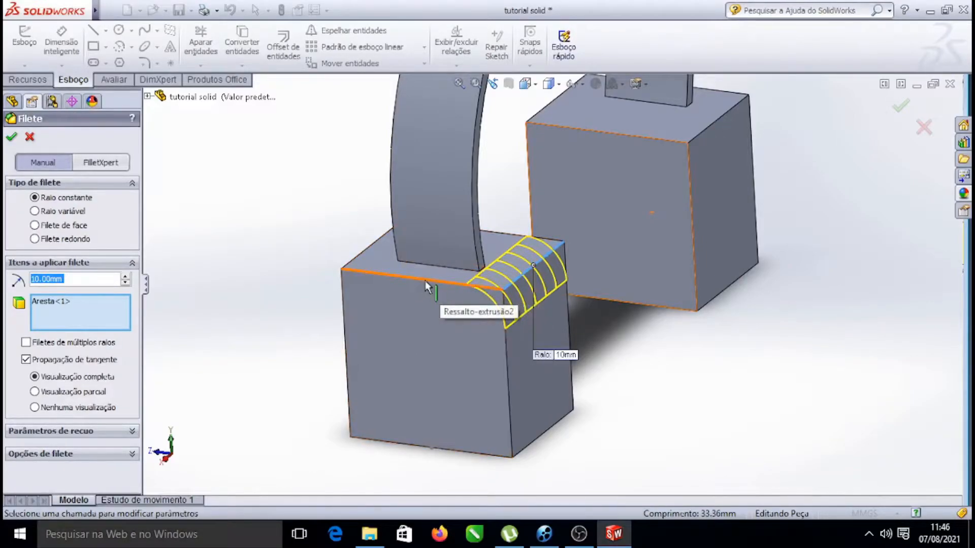
scroll(424, 284, down, 3)
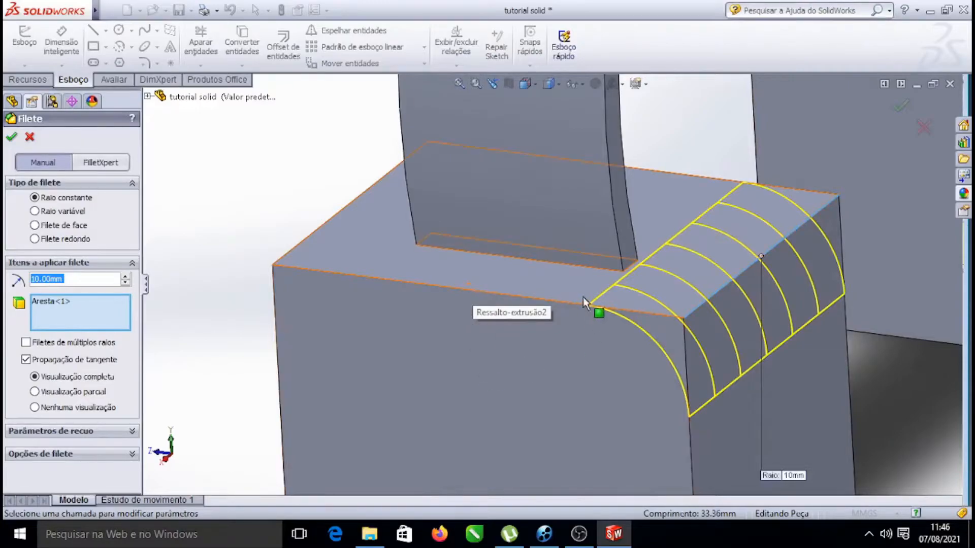
scroll(621, 310, up, 5)
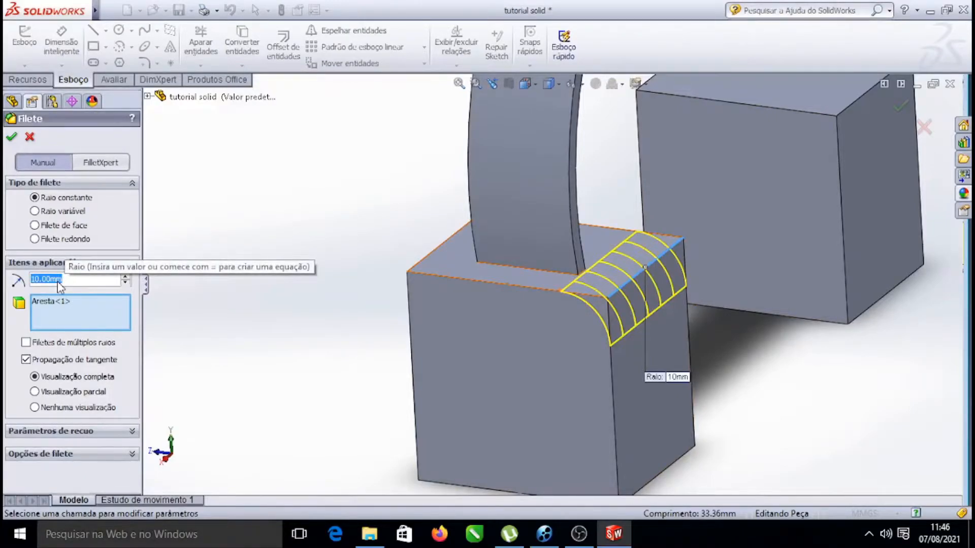
text(20)
key(Return)
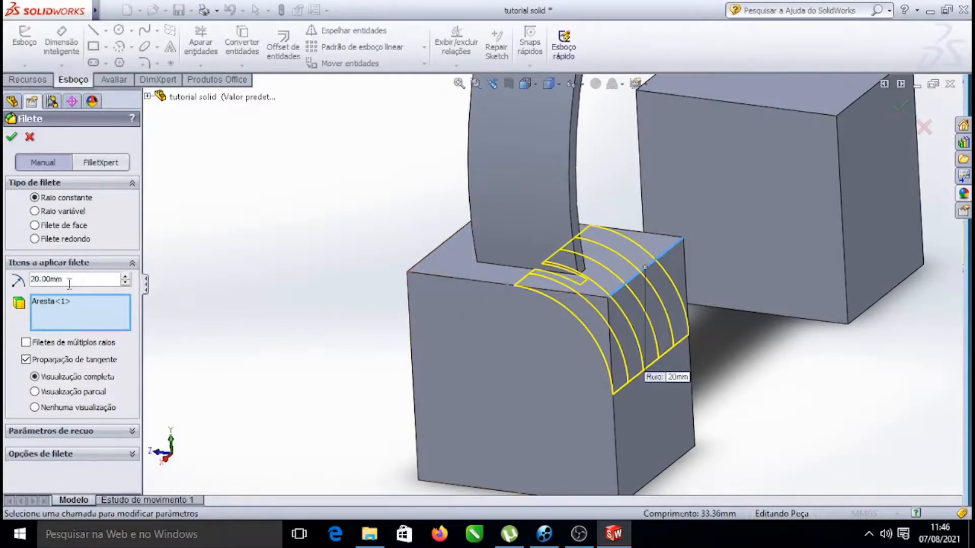
click(54, 280)
mouse_move(122, 294)
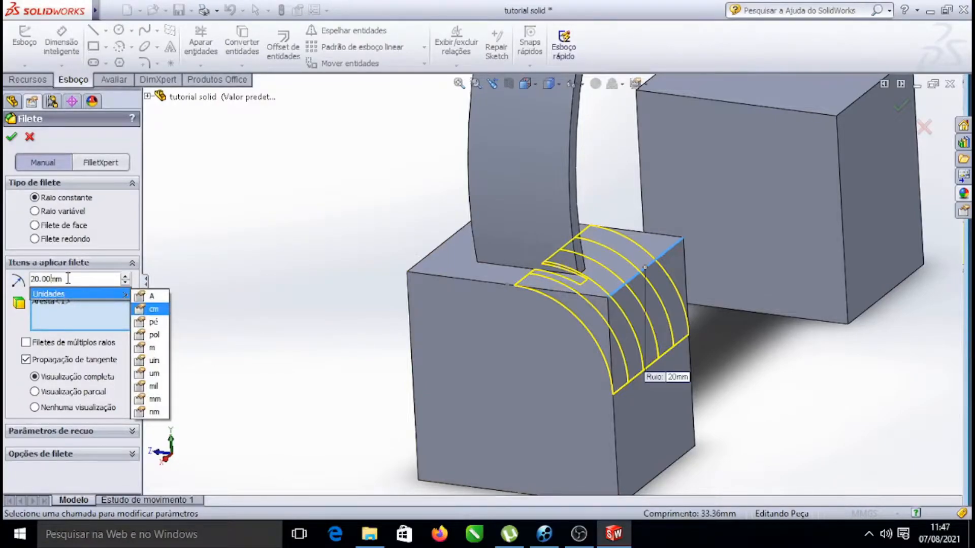
key(BackSpace)
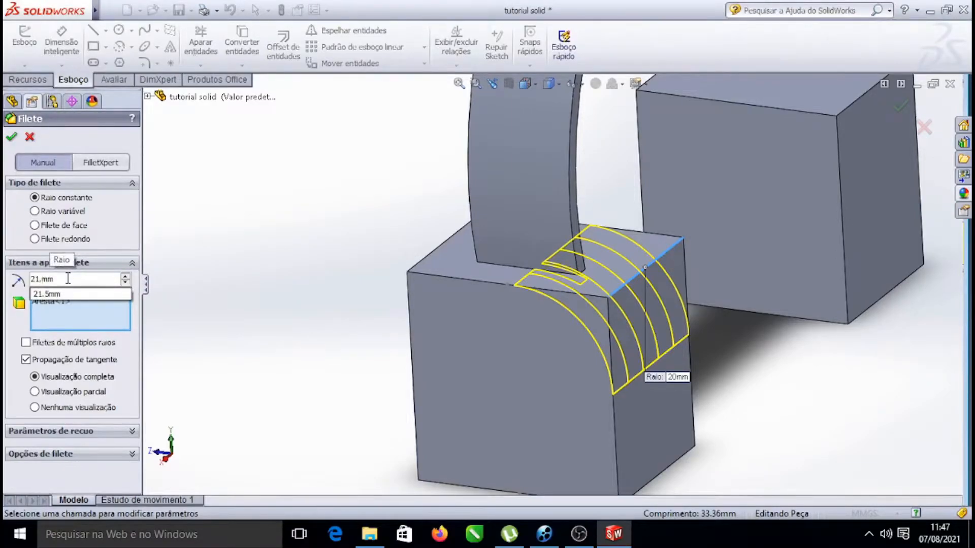
text(5)
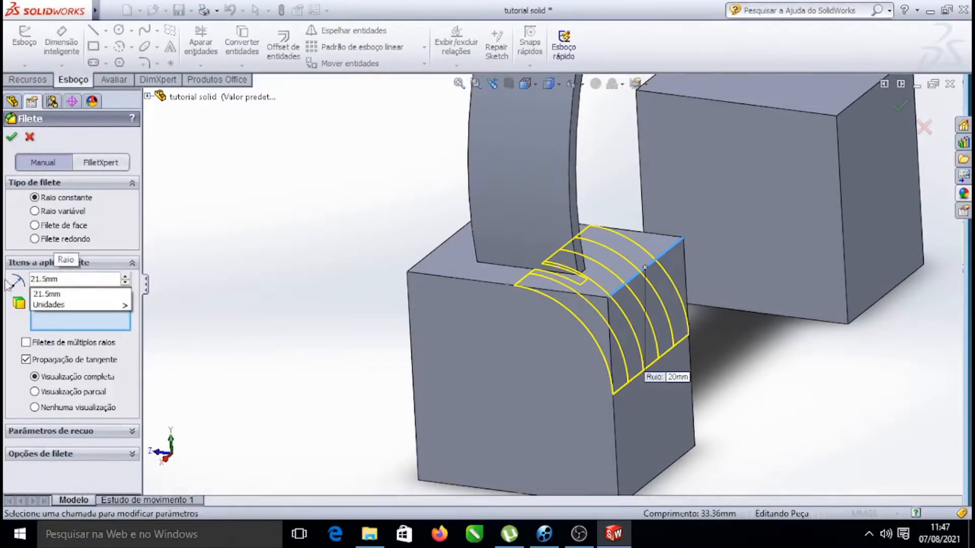
key(Return)
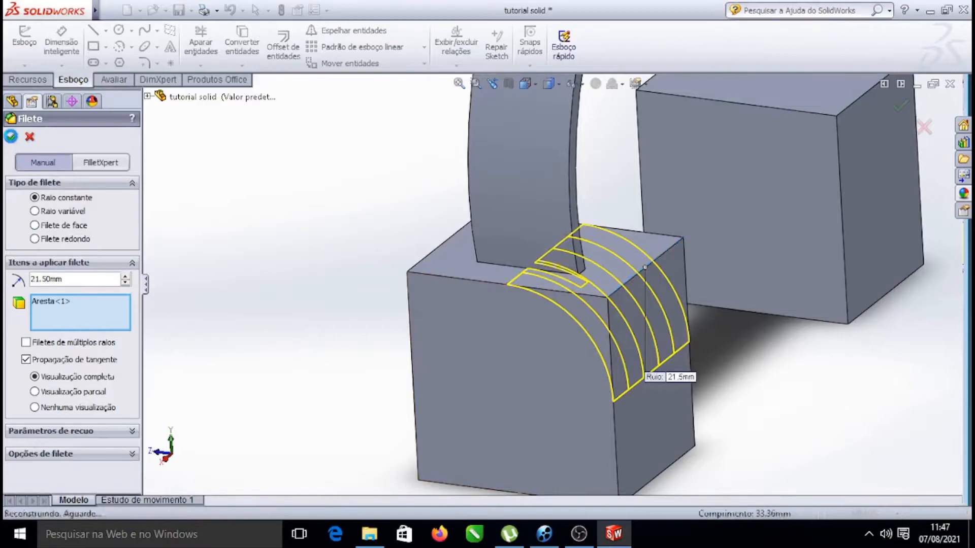
click(11, 136)
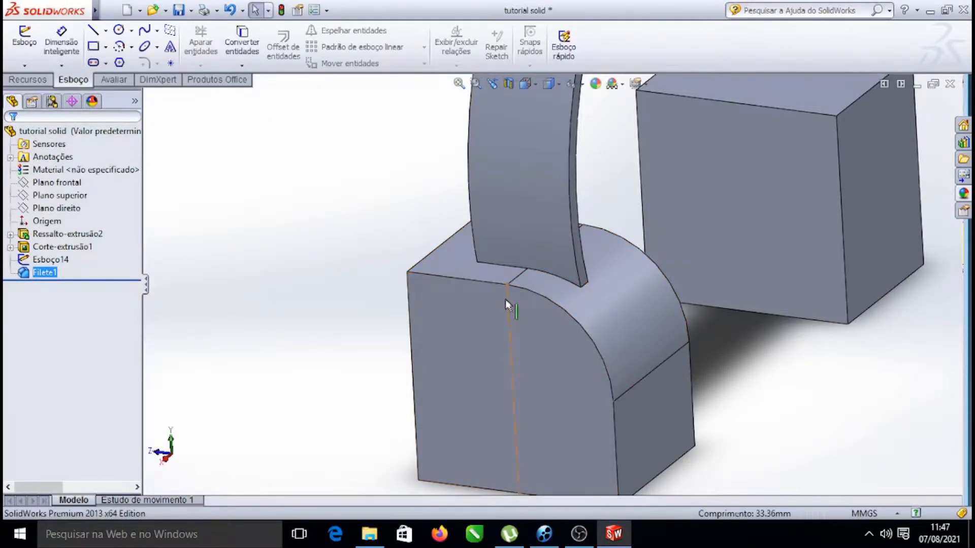
Fillet the bottom outer edge of the left earcup block with the same 21.5 mm radius
scroll(562, 377, down, 5)
scroll(577, 383, up, 4)
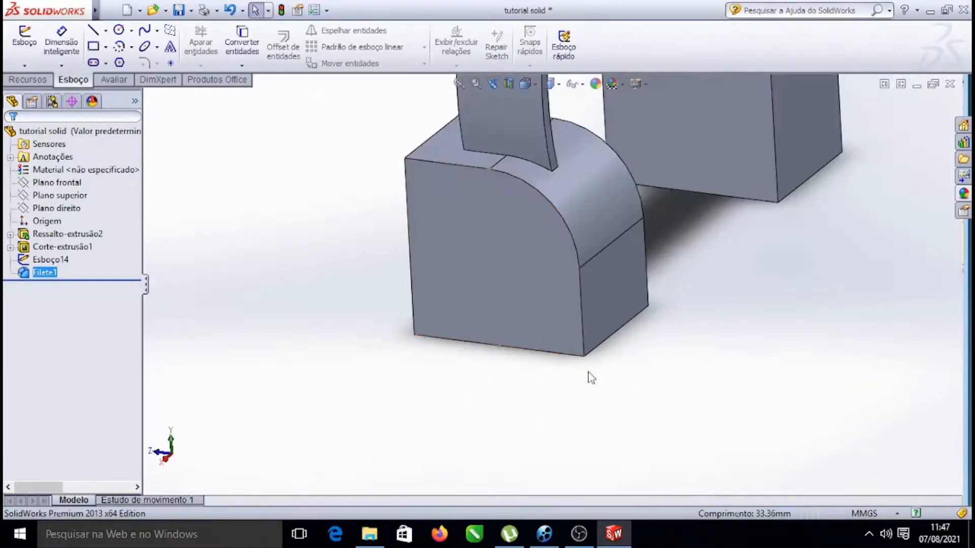
click(618, 339)
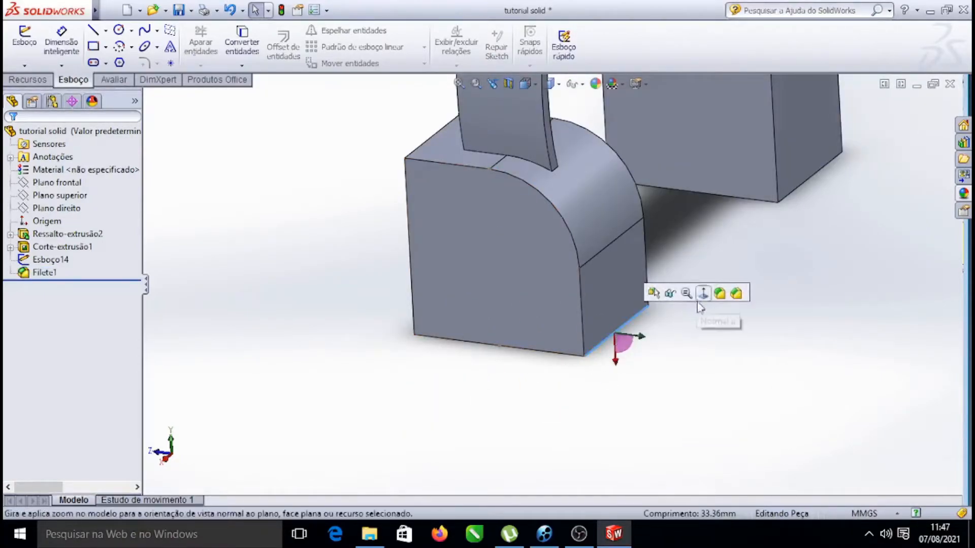
click(719, 293)
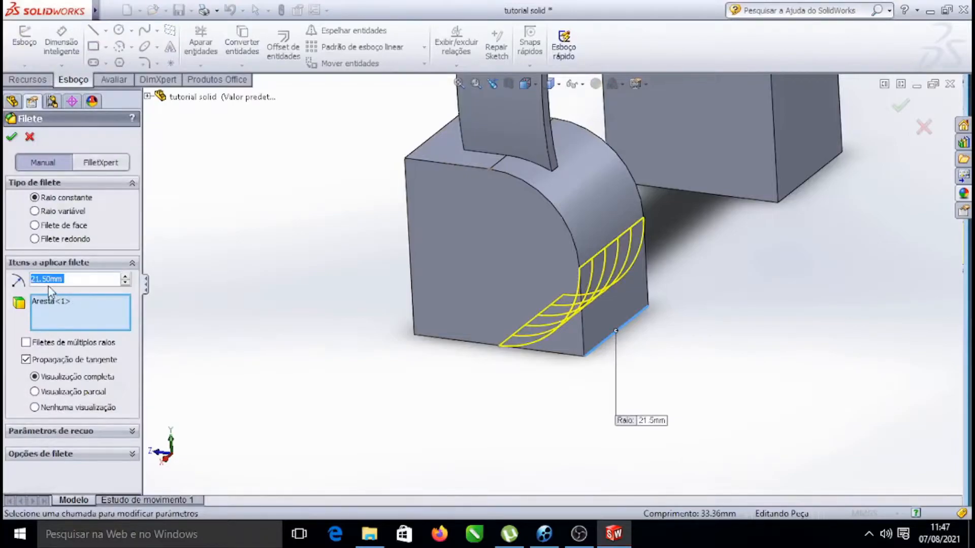
click(12, 137)
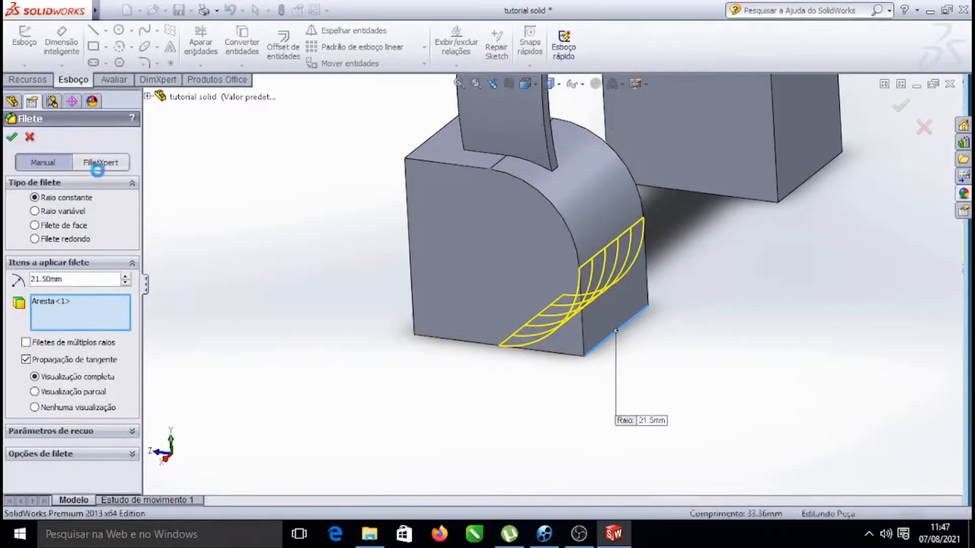
Fillet the top inner edge of the left earcup block with a 21.5 mm radius
click(437, 133)
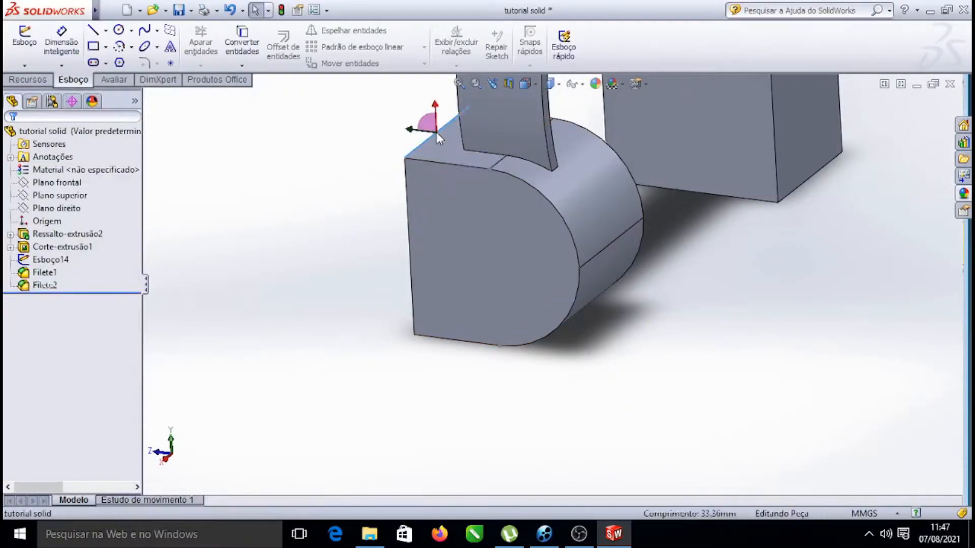
click(535, 93)
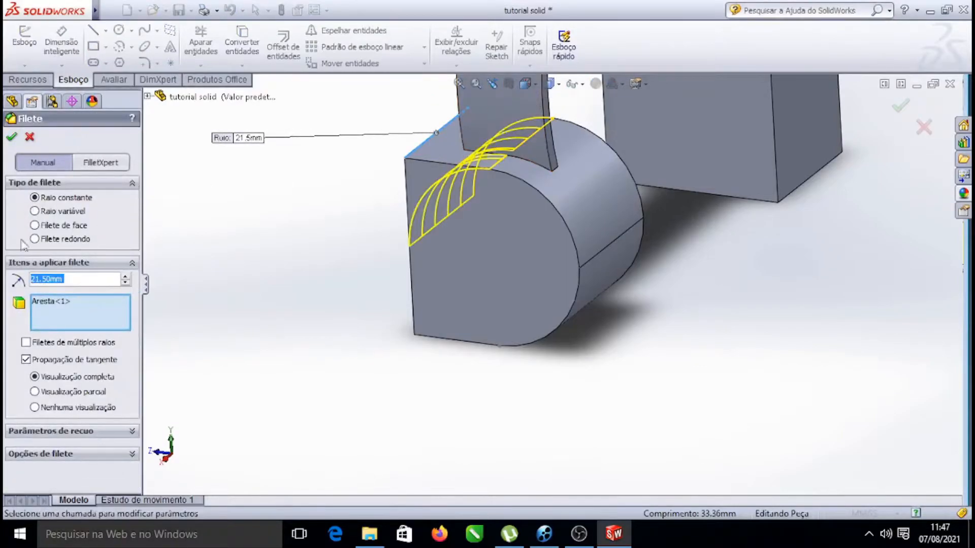
click(11, 138)
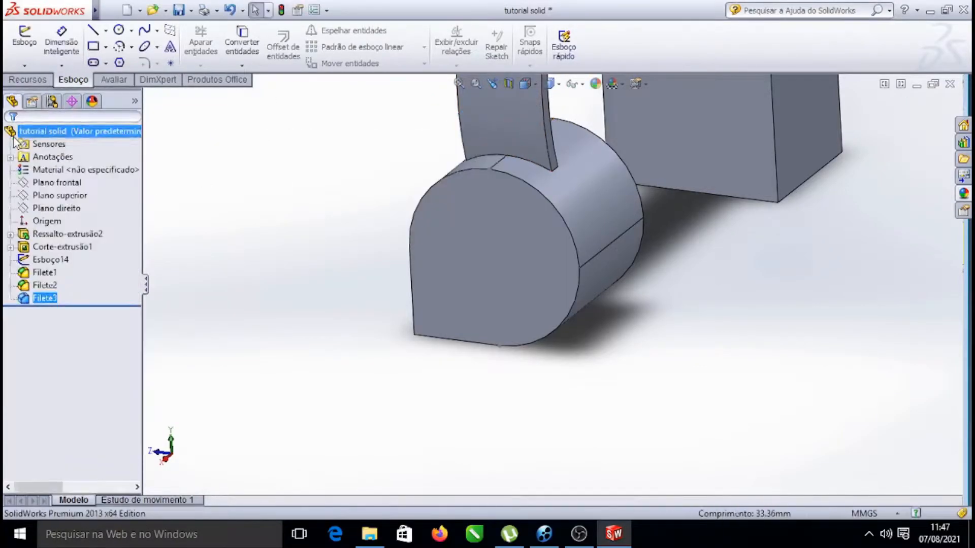
Fillet the remaining bottom inner edge of the left earcup with a 21.5 mm radius
right_click(46, 298)
right_click(278, 163)
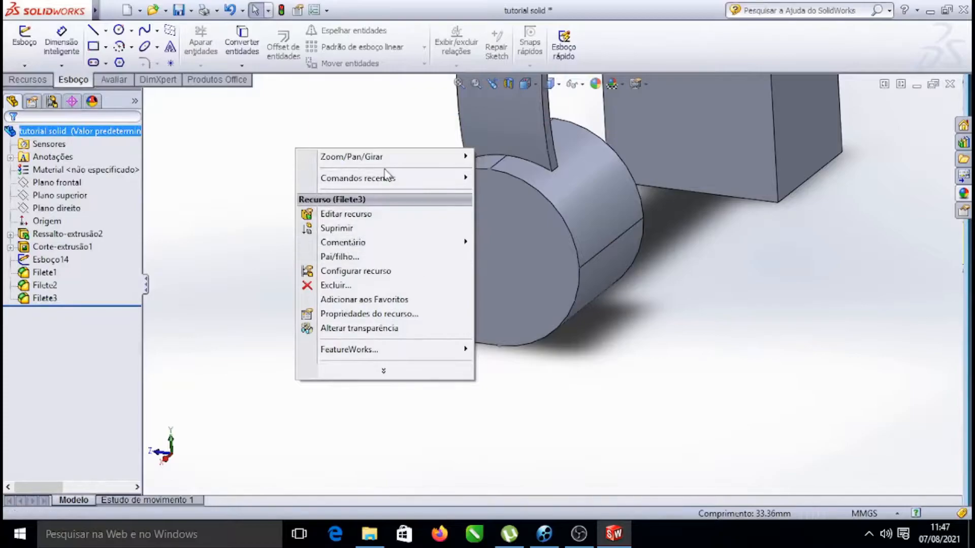
mouse_move(391, 158)
click(514, 213)
drag(514, 214, 433, 161)
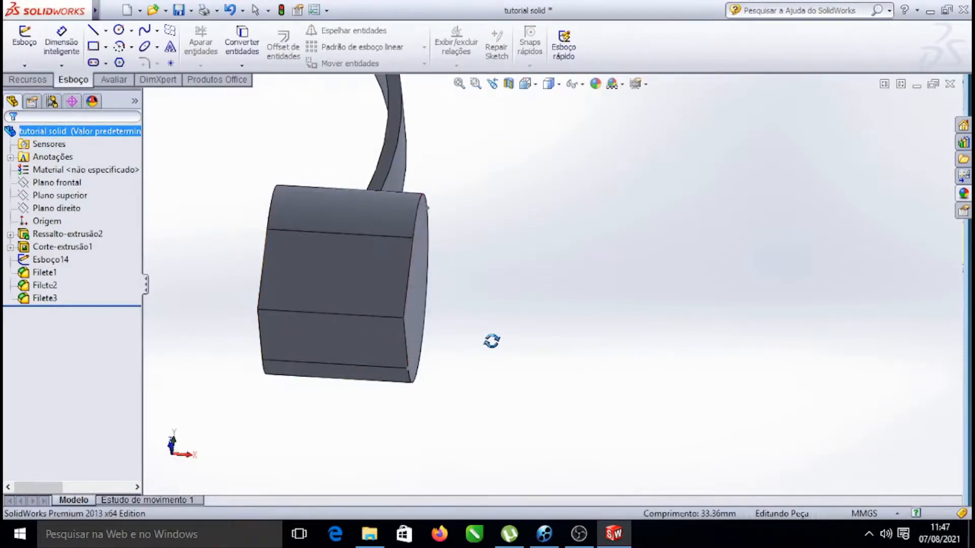
click(377, 316)
click(498, 274)
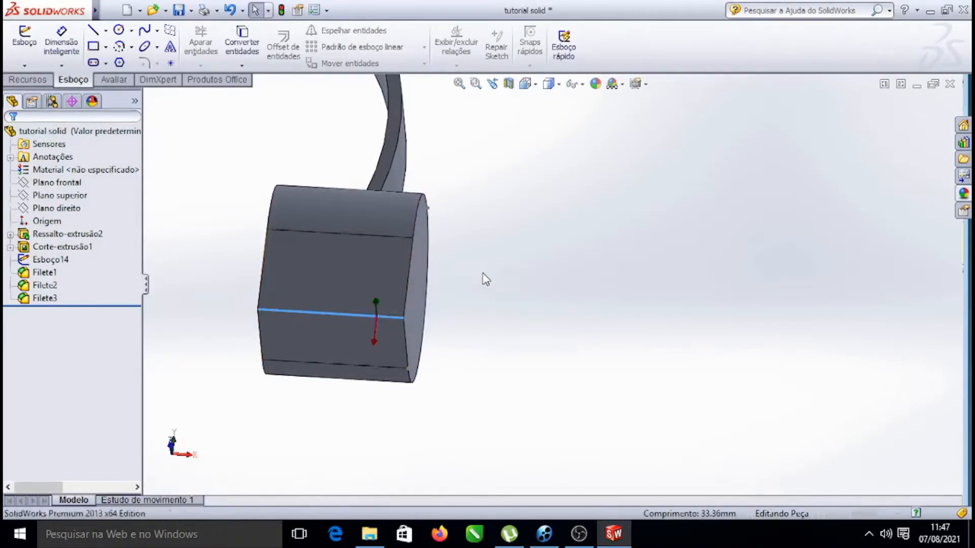
click(11, 138)
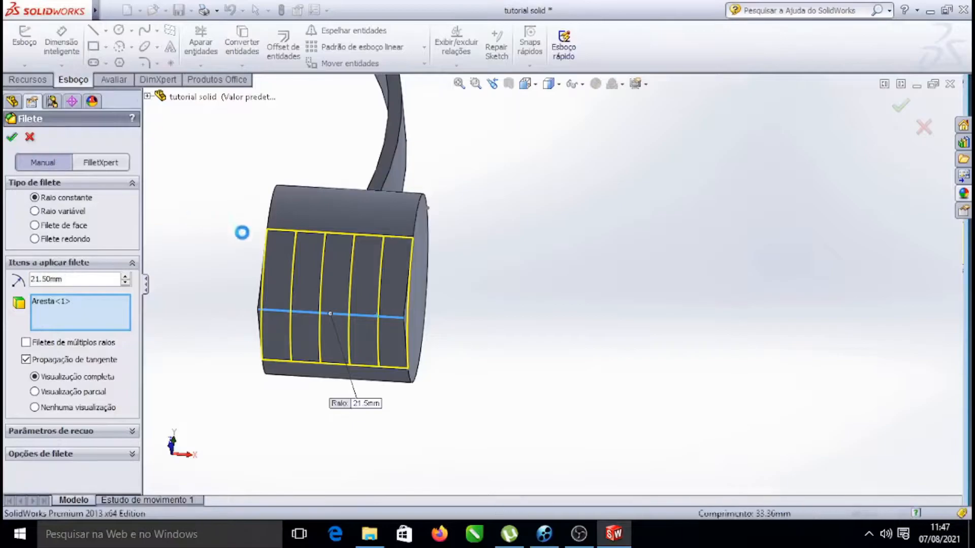
Orbit and zoom around the whole headphone to inspect the rounded left earcup
right_click(656, 203)
mouse_move(730, 234)
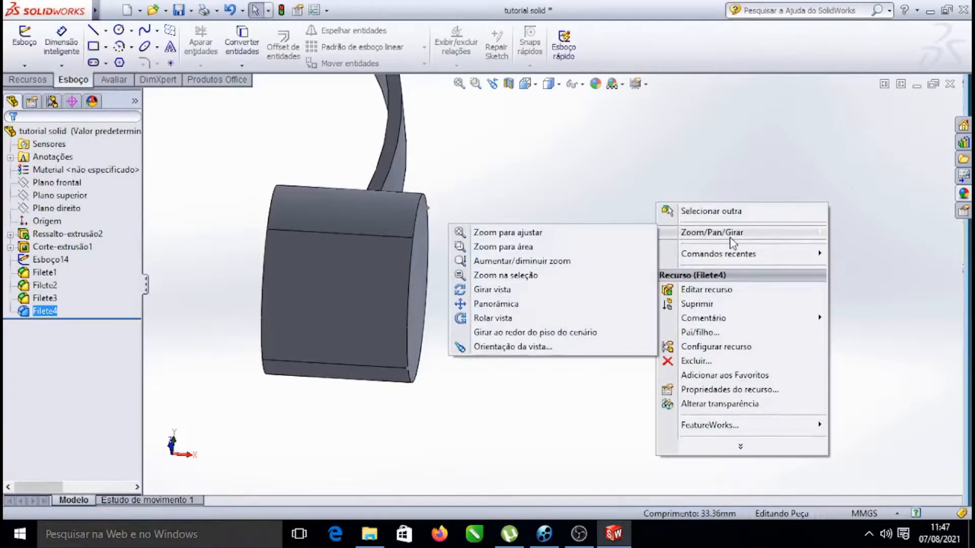
click(502, 289)
drag(696, 181, 581, 200)
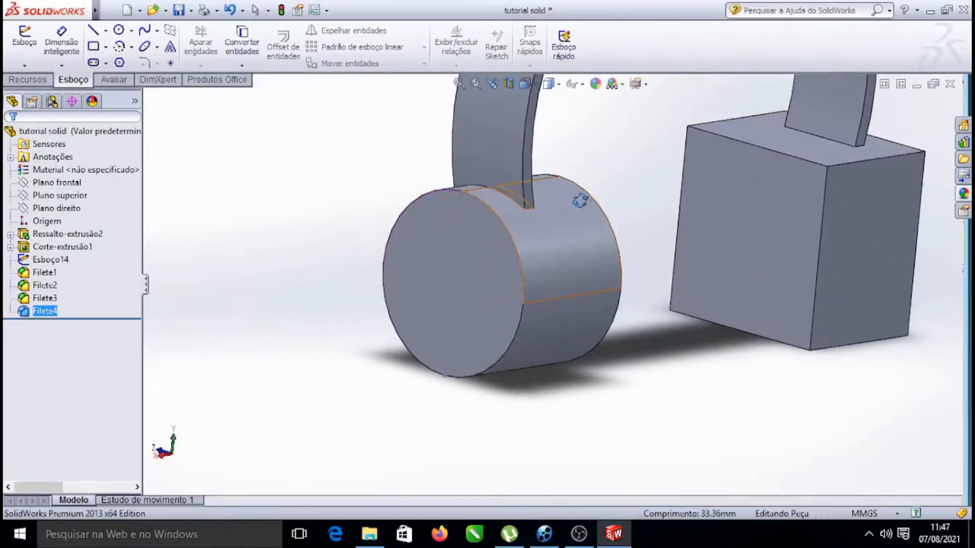
scroll(584, 192, up, 5)
scroll(584, 189, down, 4)
drag(514, 343, 539, 303)
scroll(539, 303, up, 4)
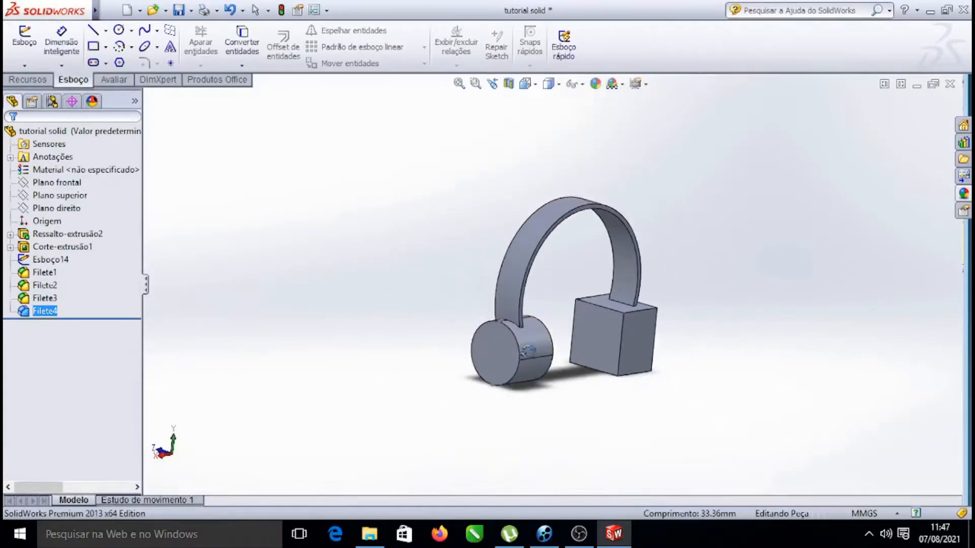
scroll(528, 283, down, 6)
scroll(558, 276, up, 3)
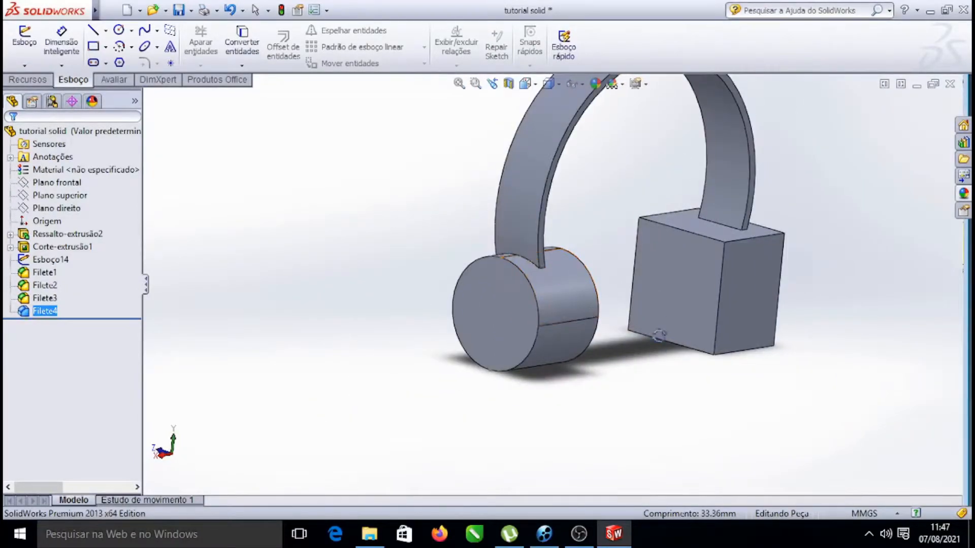
drag(779, 402, 762, 430)
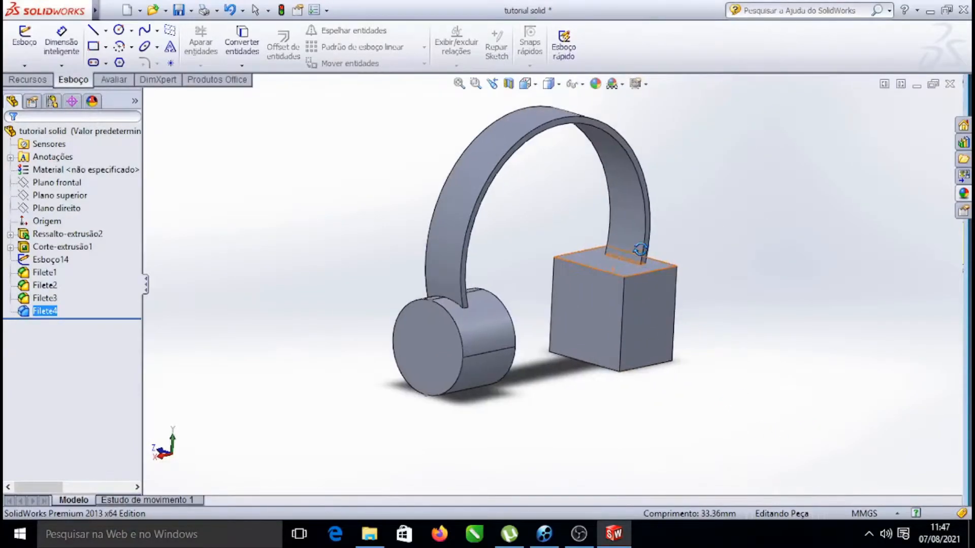
scroll(551, 285, down, 3)
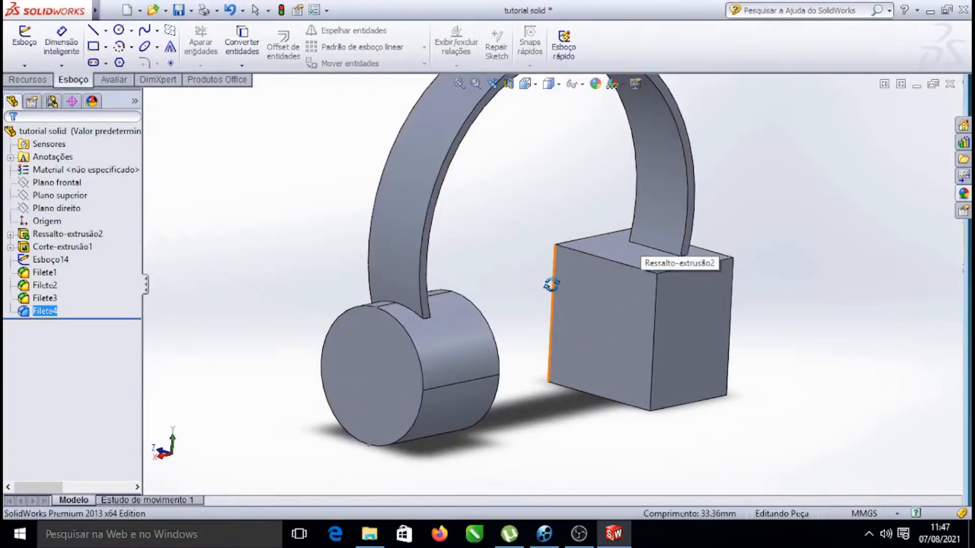
key(Escape)
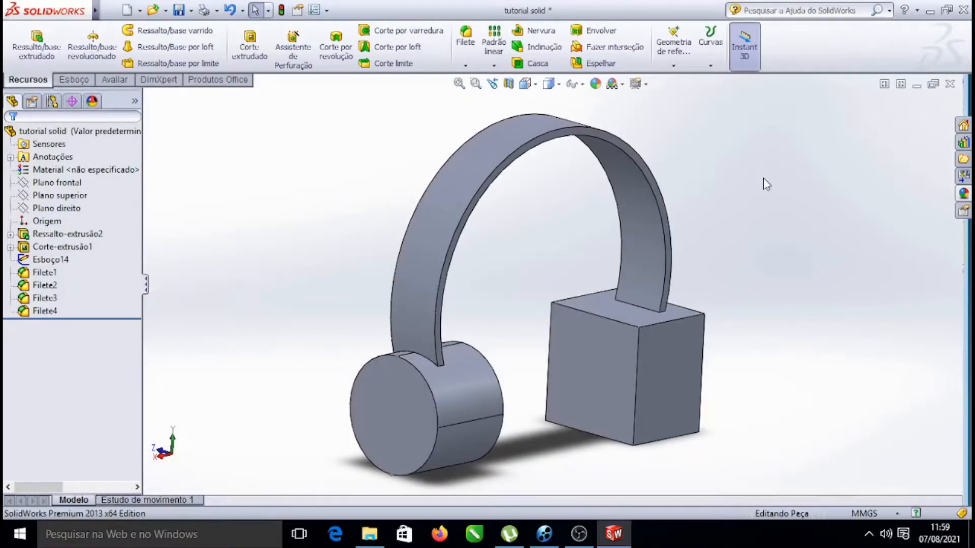
scroll(767, 209, up, 3)
scroll(604, 300, down, 3)
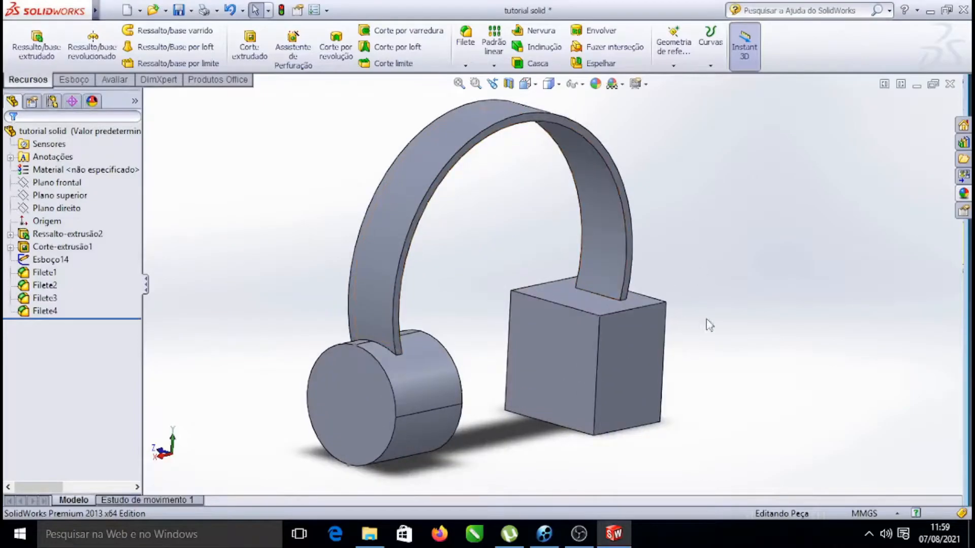
click(642, 309)
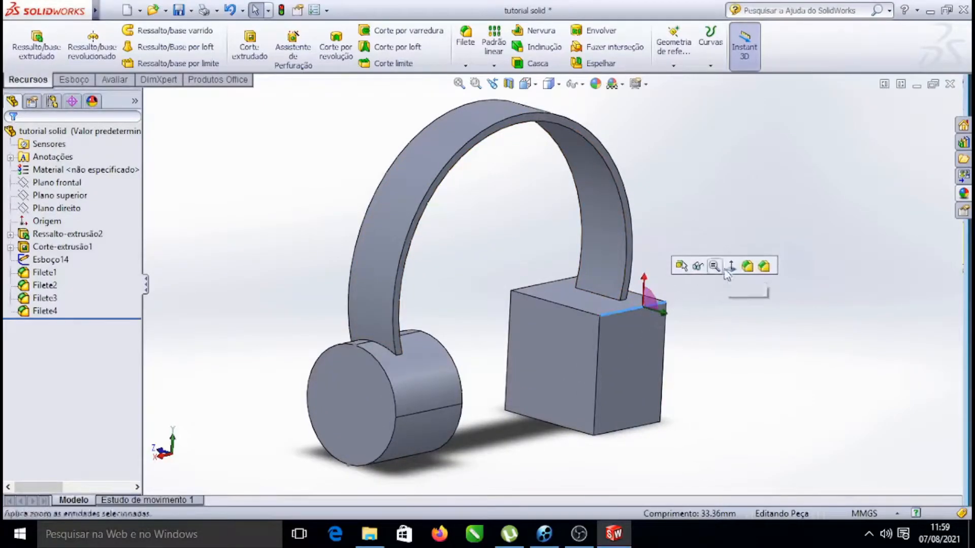
click(756, 265)
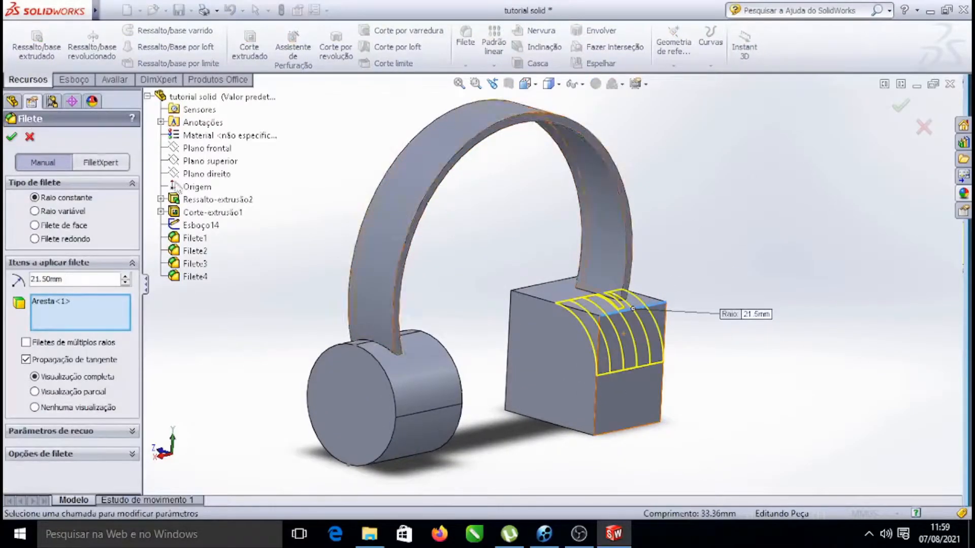
click(551, 282)
click(635, 430)
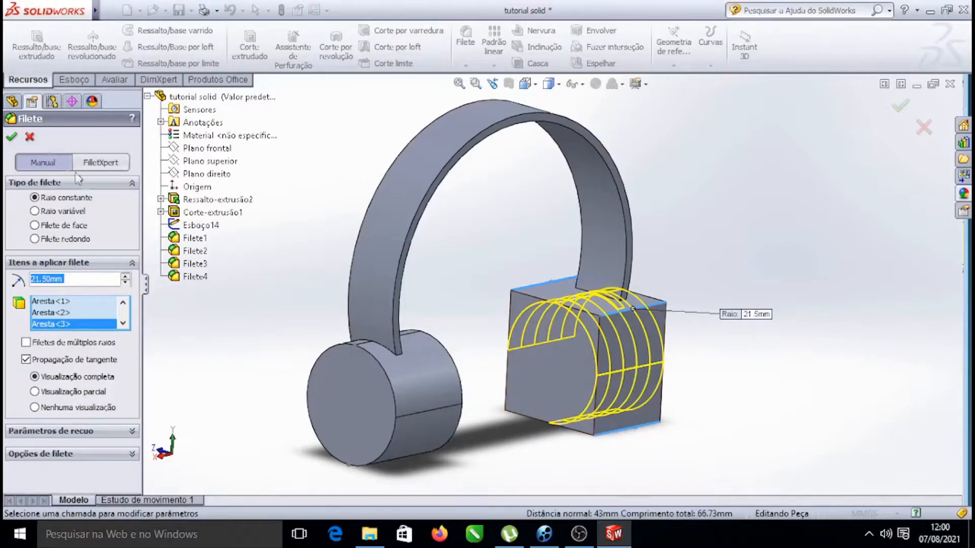
click(31, 137)
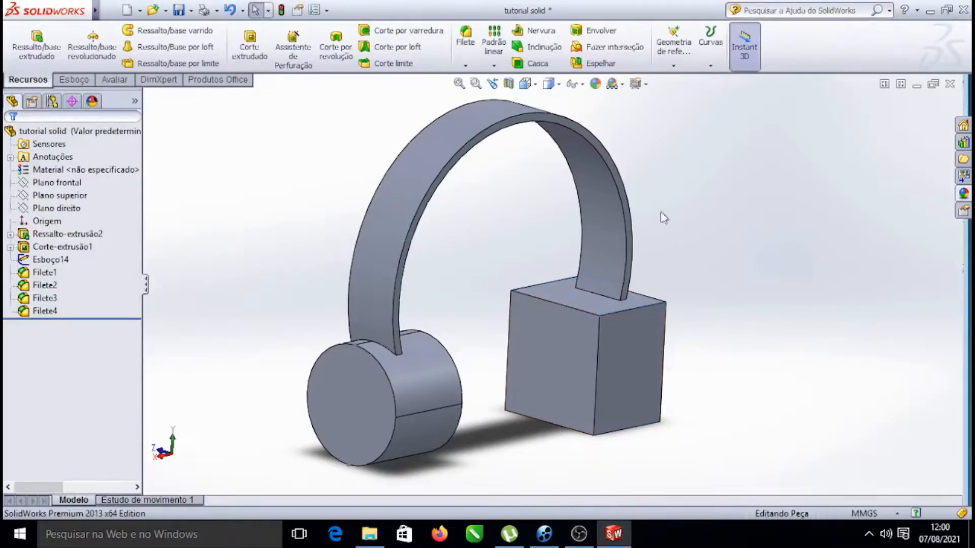
Try to mirror Filete1 through Filete4 about the Right Plane onto the other earcup block
click(50, 221)
click(56, 208)
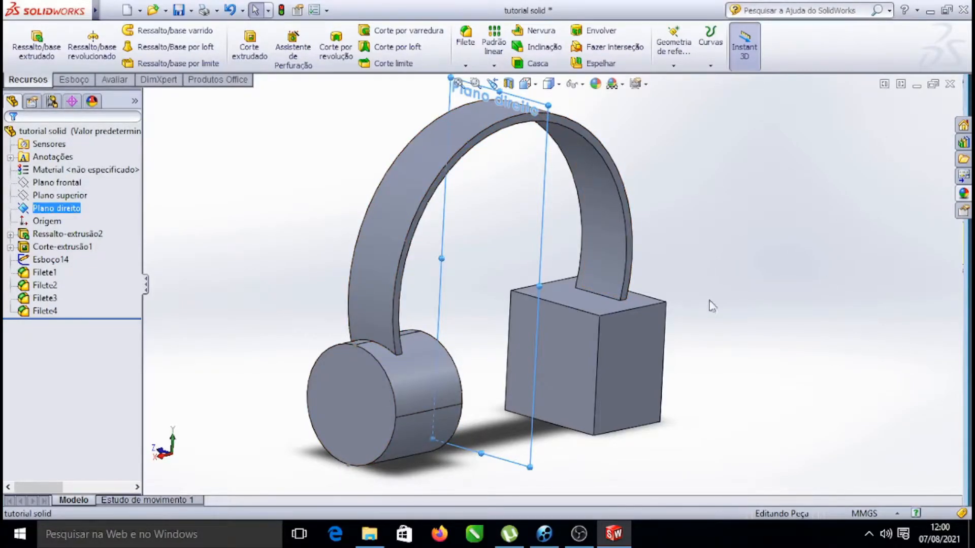
click(281, 138)
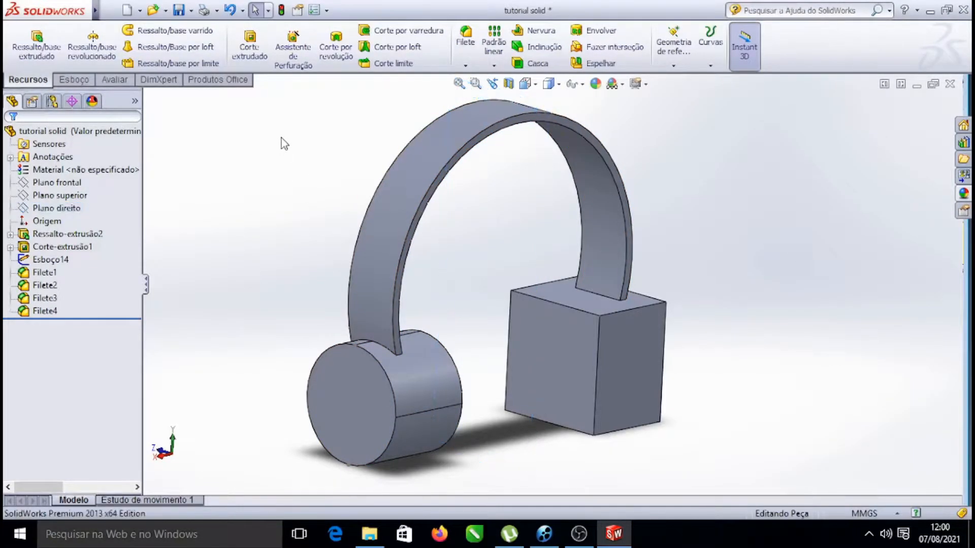
click(61, 195)
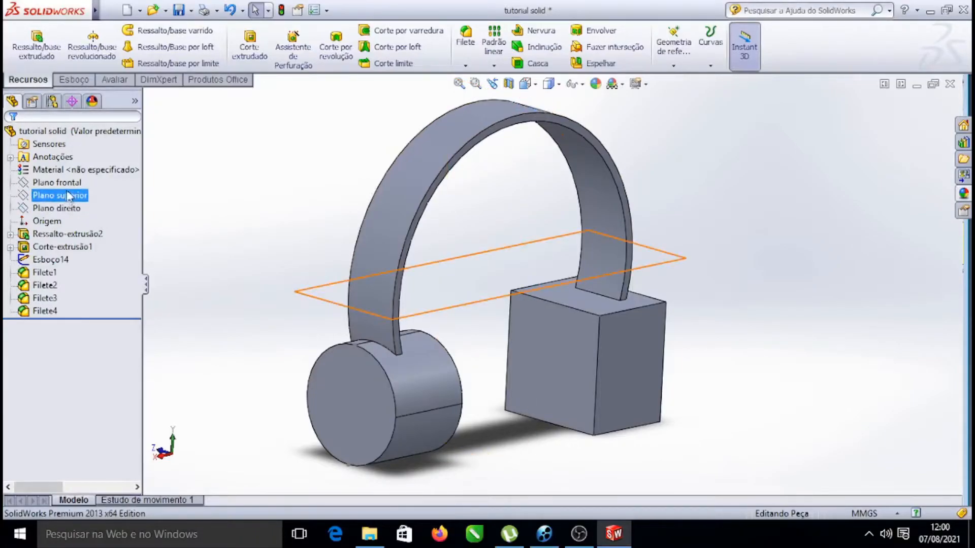
click(70, 209)
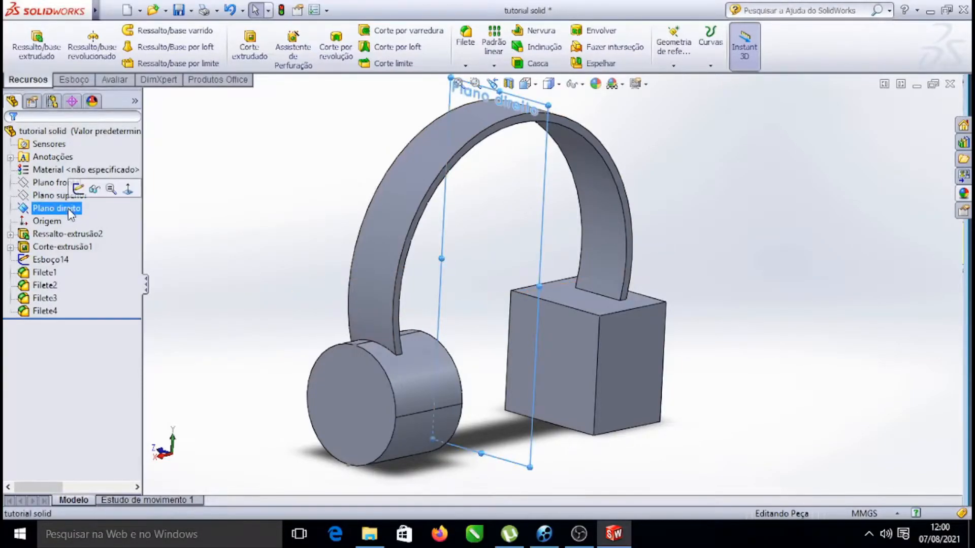
click(613, 65)
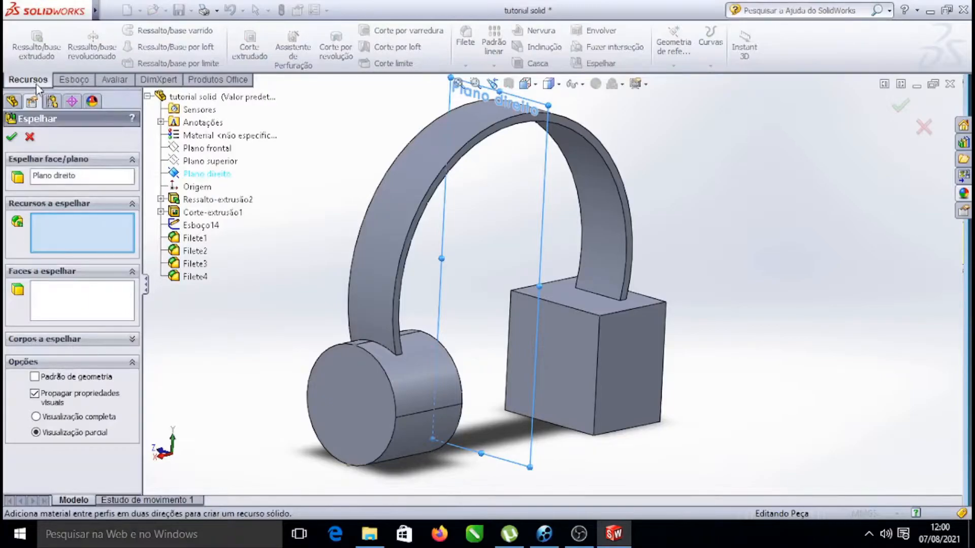
click(72, 179)
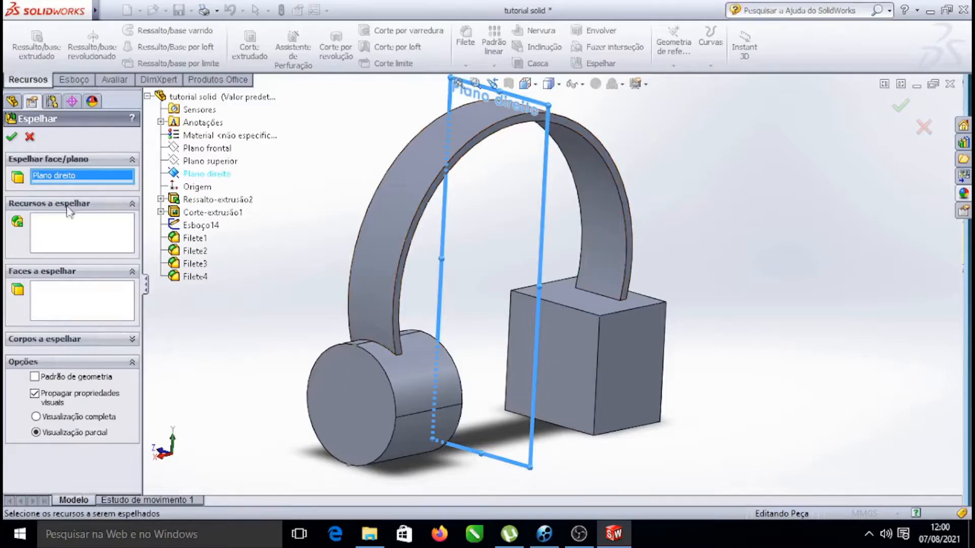
click(72, 232)
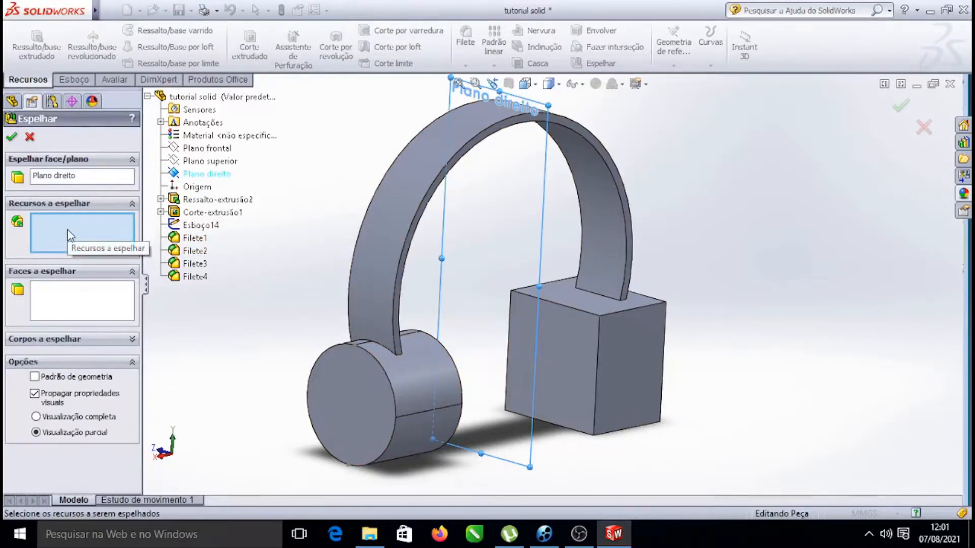
click(195, 238)
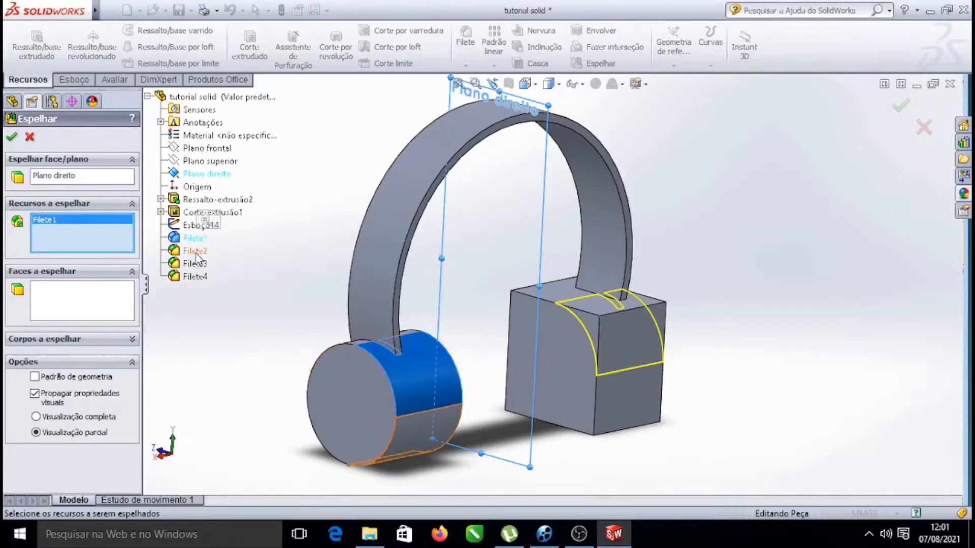
click(195, 251)
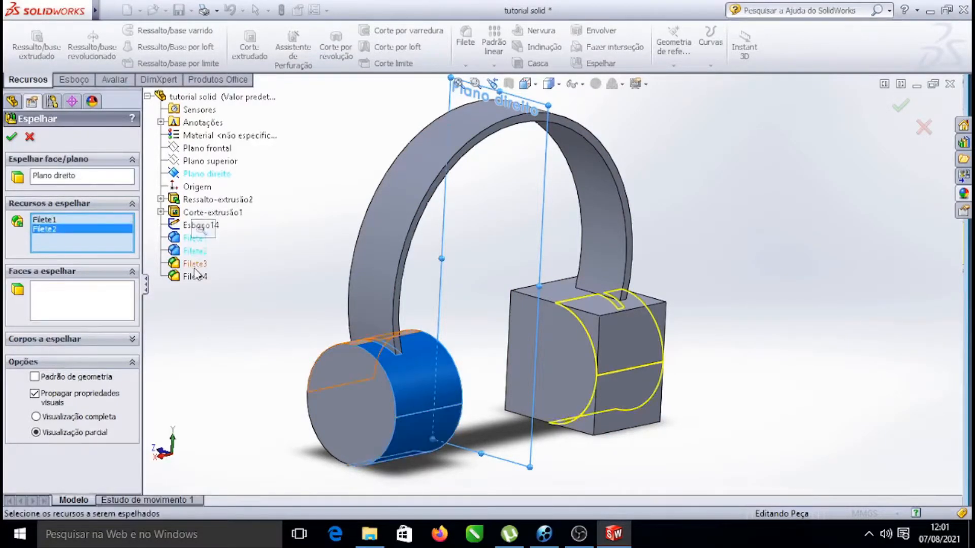
click(195, 264)
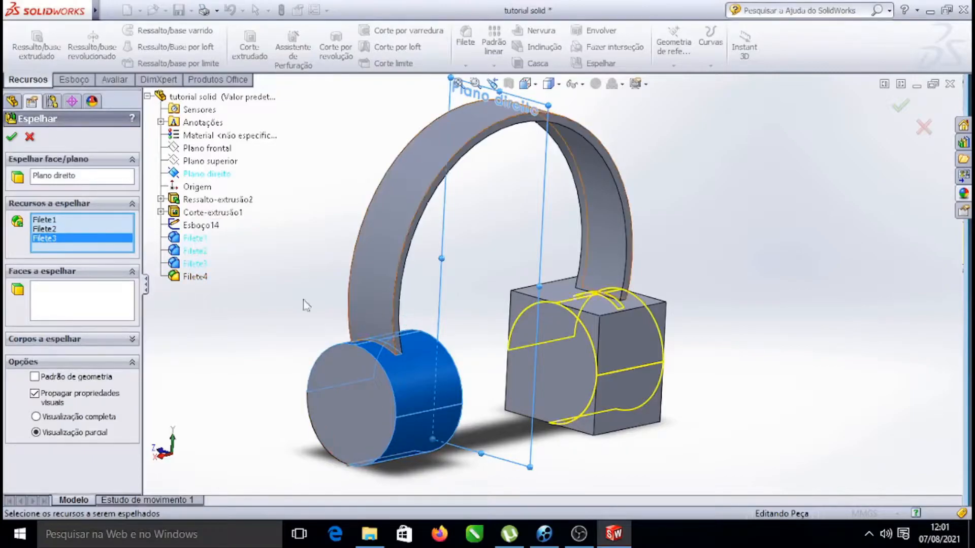
click(195, 276)
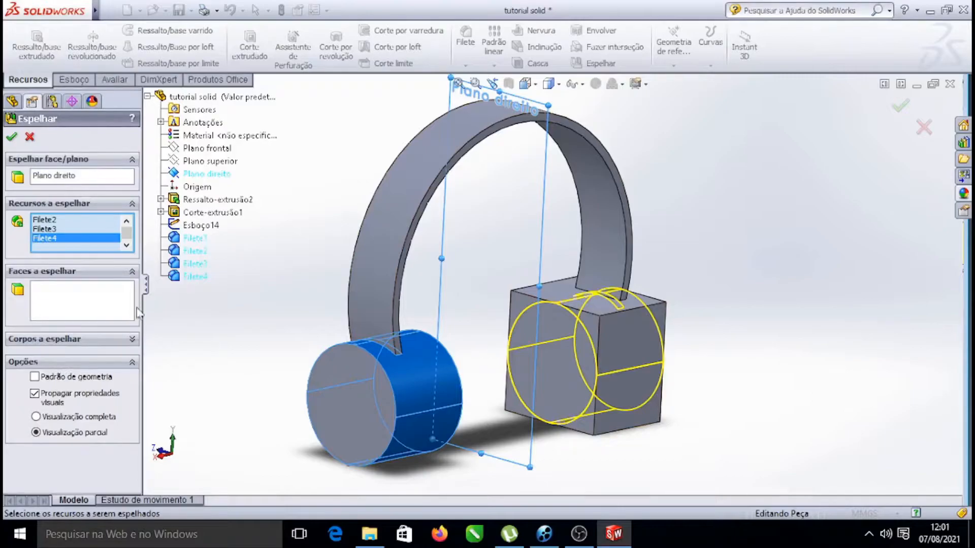
click(31, 139)
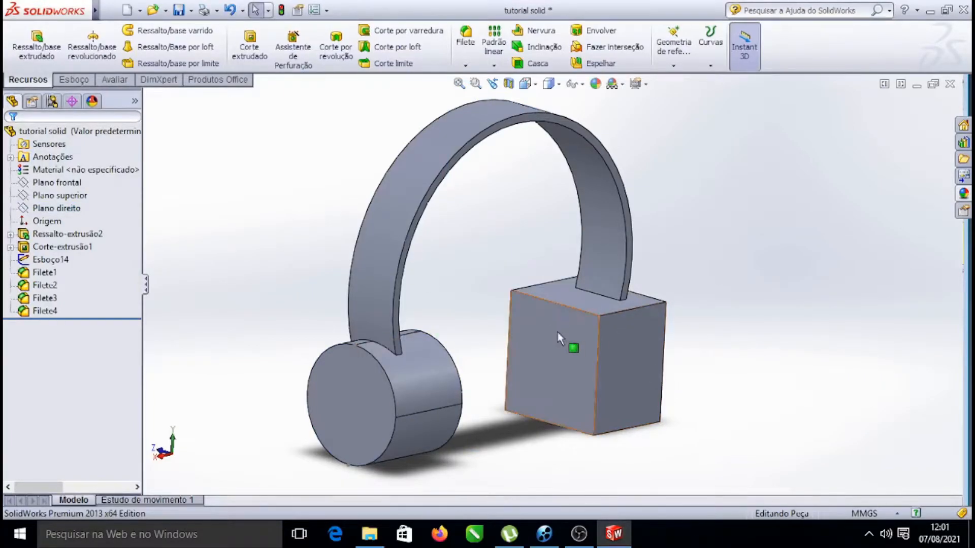
Fillet the two top edges and the bottom outer edge of the right earcup block with a 21.5 mm radius
scroll(470, 401, down, 3)
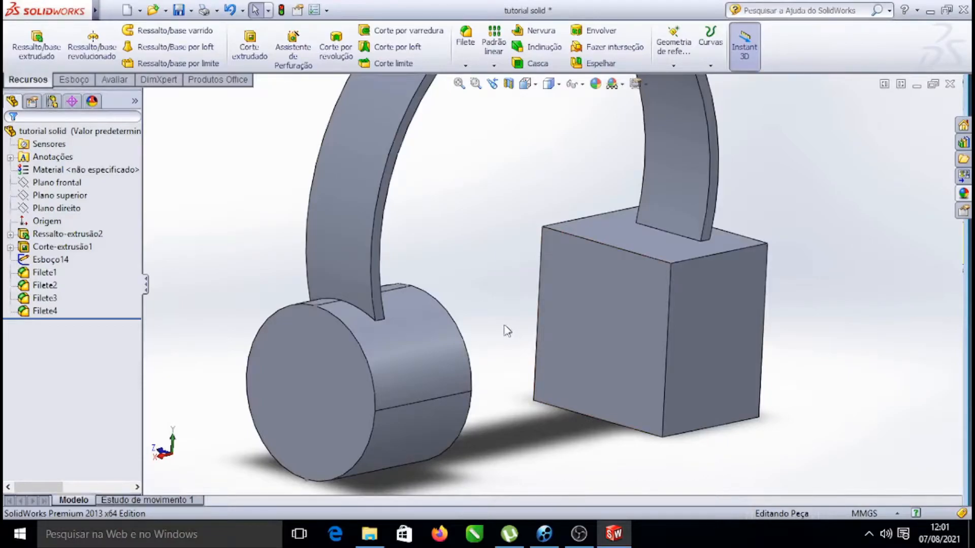
click(715, 257)
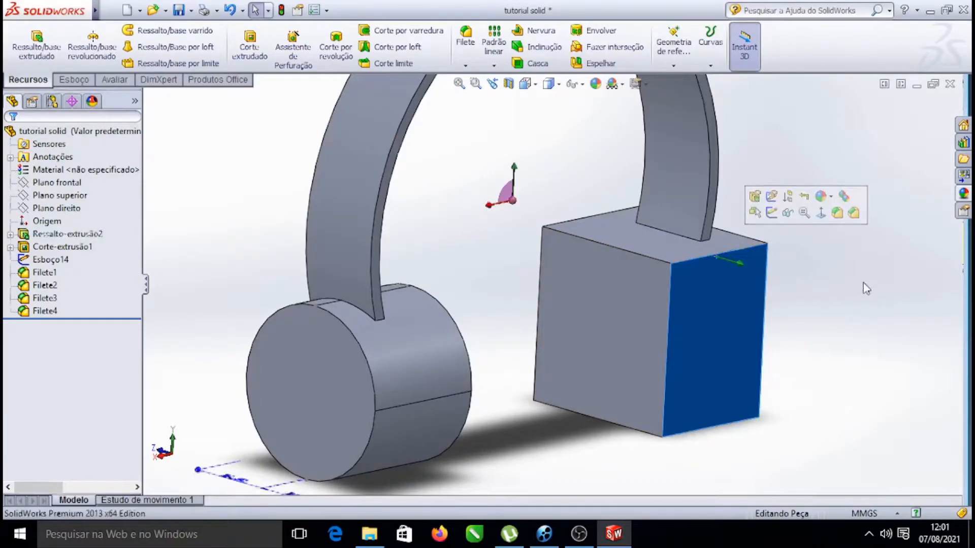
click(866, 288)
click(734, 250)
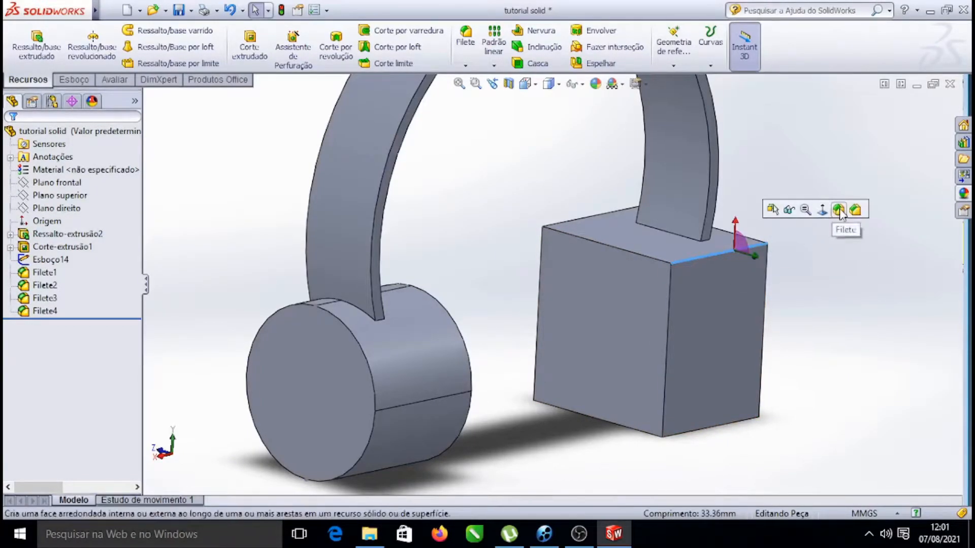
click(839, 210)
click(607, 214)
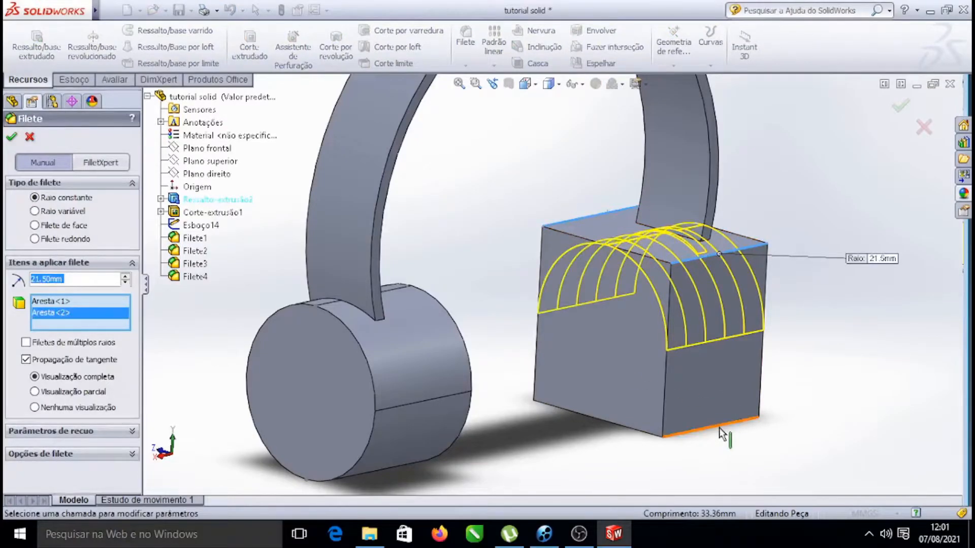
click(719, 428)
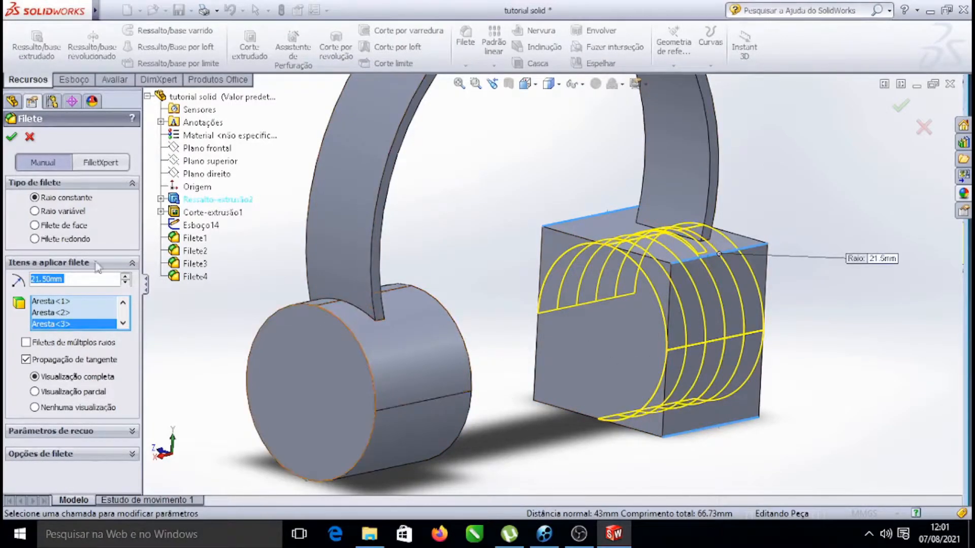
click(10, 138)
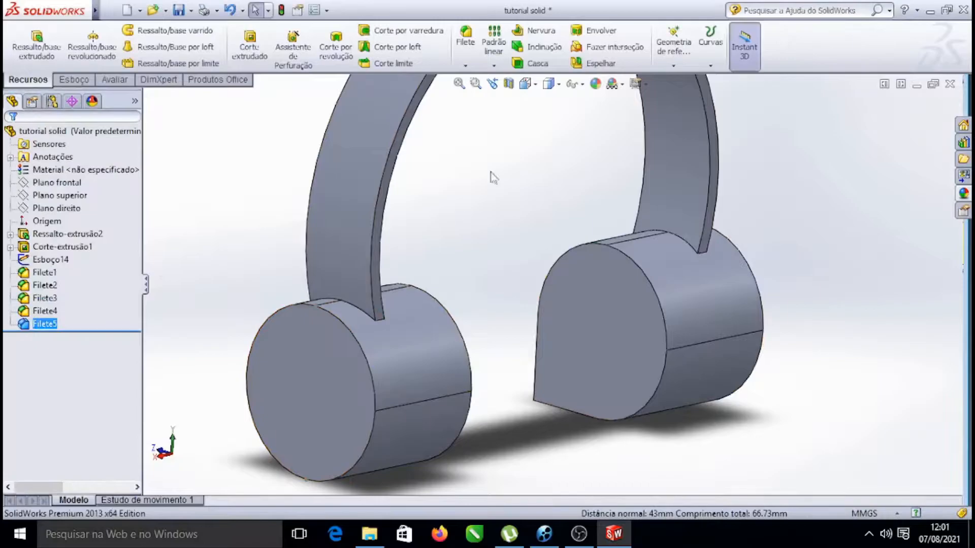
Fillet the remaining bottom inner edge of the right earcup with a 21.5 mm radius
right_click(496, 152)
mouse_move(571, 182)
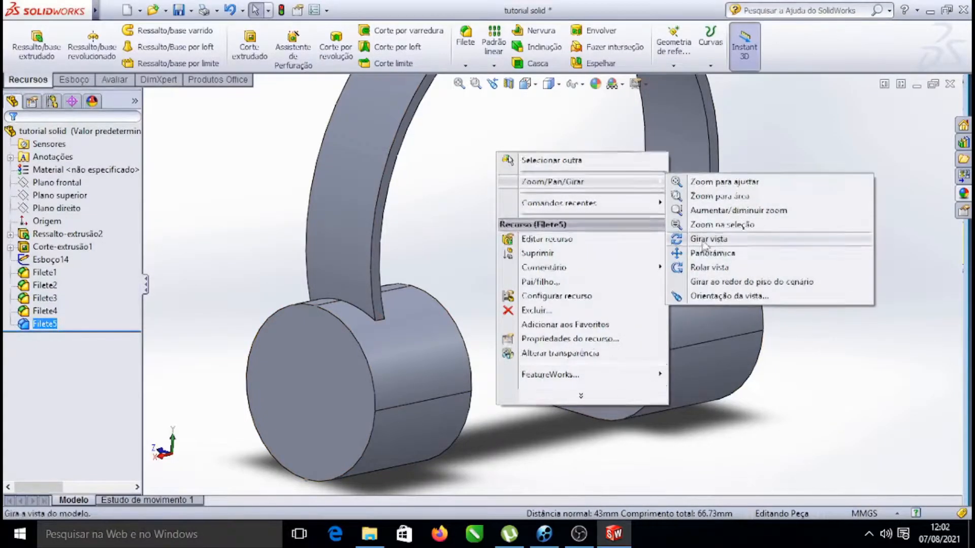
click(701, 242)
drag(487, 213, 340, 143)
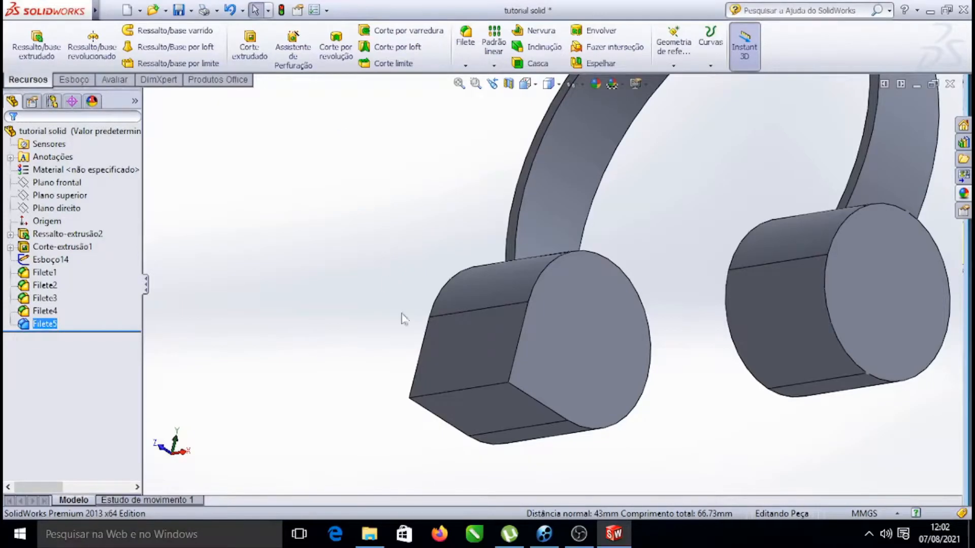
click(474, 387)
click(579, 346)
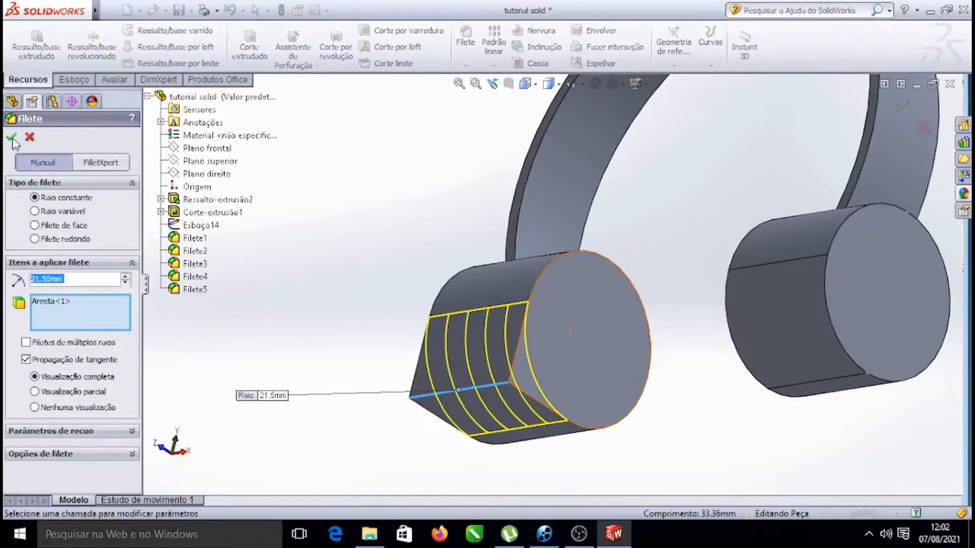
key(Return)
key(f)
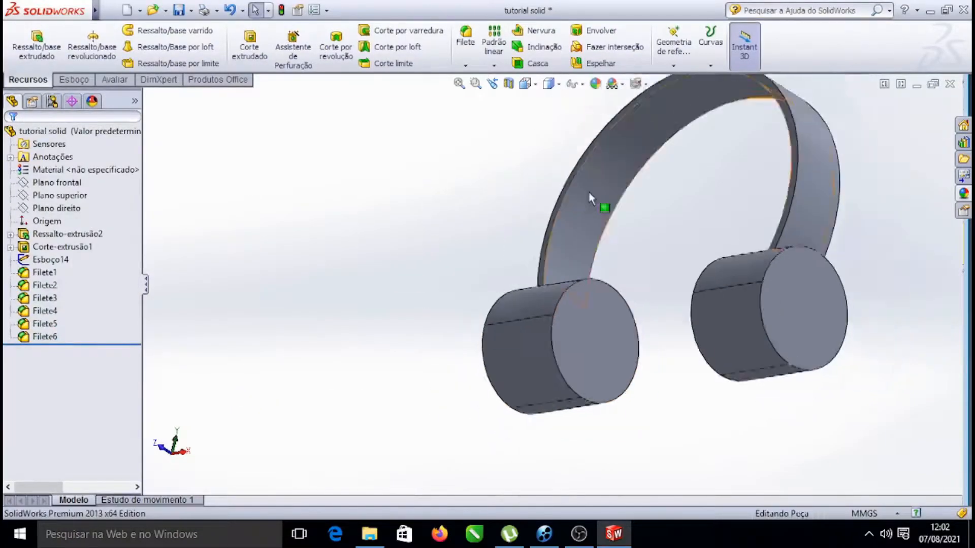
Orbit and zoom around the headphone to inspect both rounded earcups
right_click(764, 195)
click(807, 266)
drag(777, 163, 721, 176)
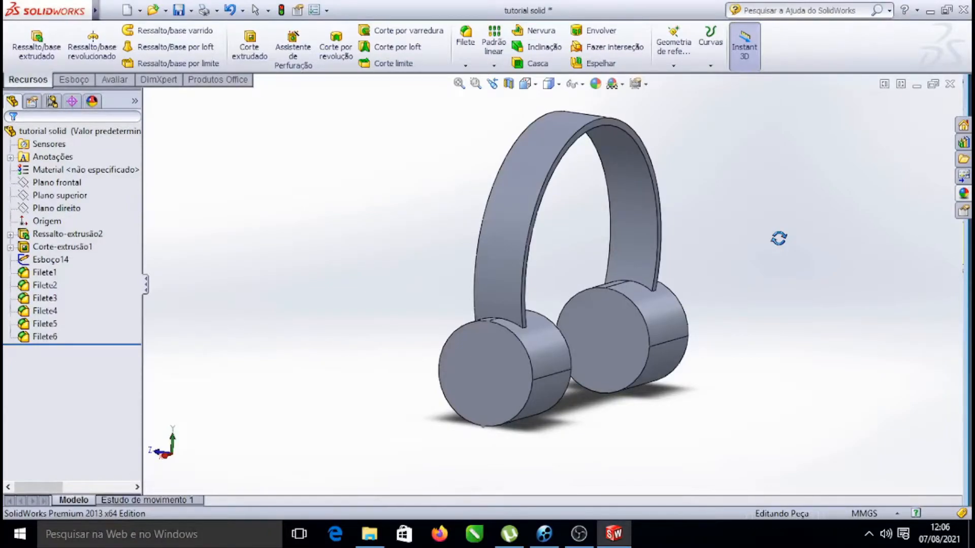
right_click(773, 157)
click(778, 222)
drag(779, 284, 811, 320)
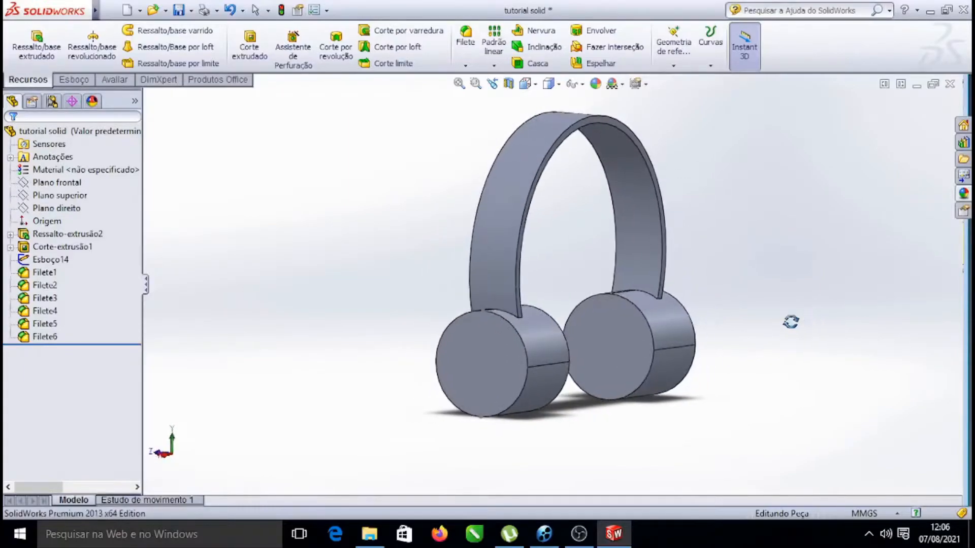
scroll(489, 342, down, 5)
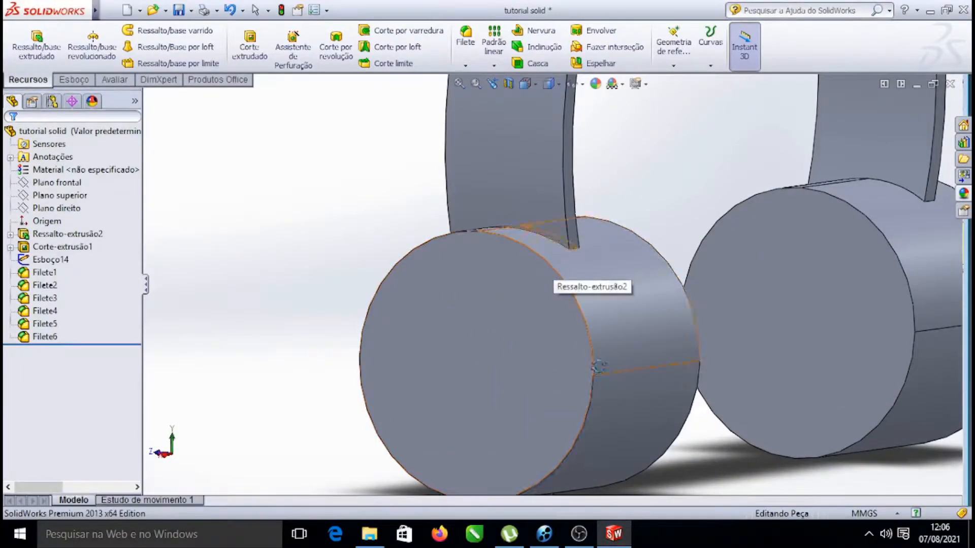
scroll(558, 292, up, 5)
scroll(557, 309, down, 3)
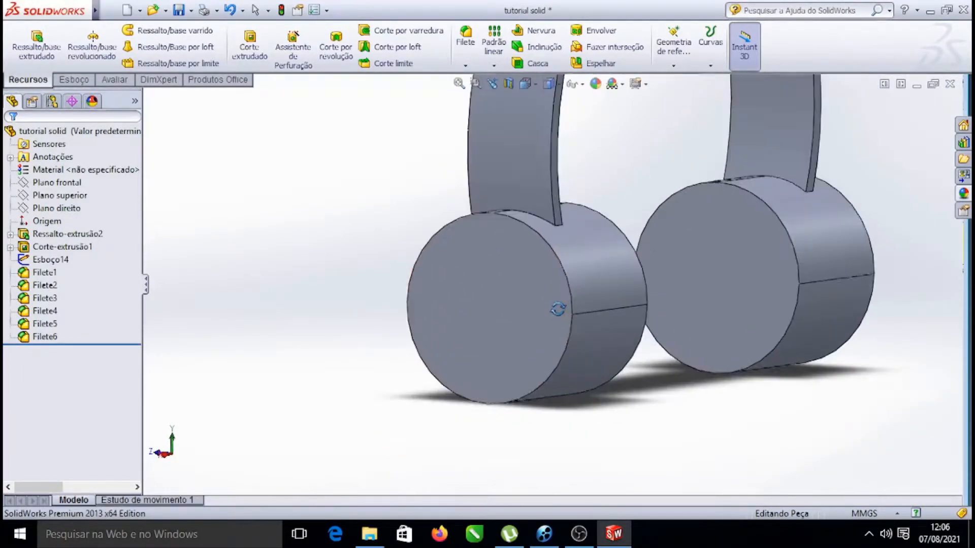
drag(442, 152, 552, 317)
scroll(558, 320, down, 3)
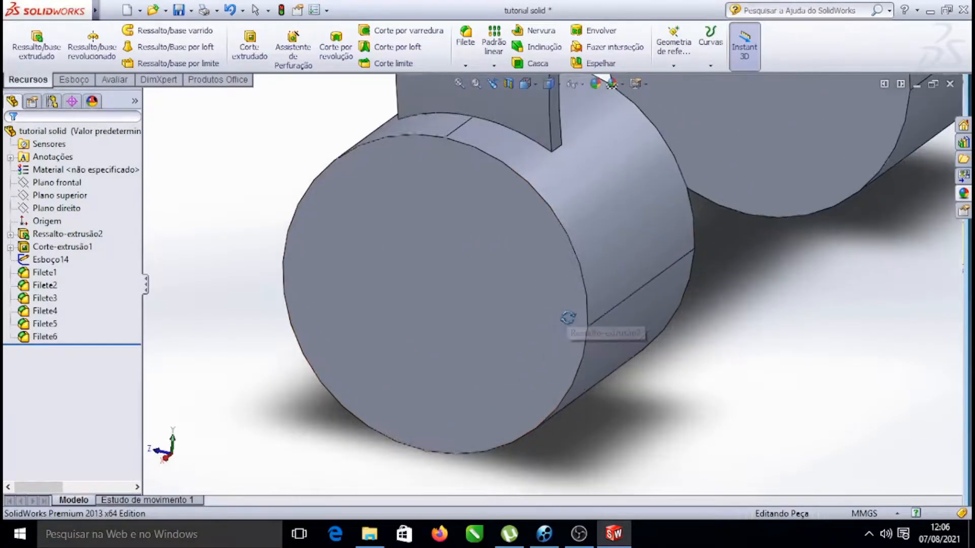
scroll(559, 241, up, 1)
scroll(559, 242, up, 3)
scroll(558, 304, down, 3)
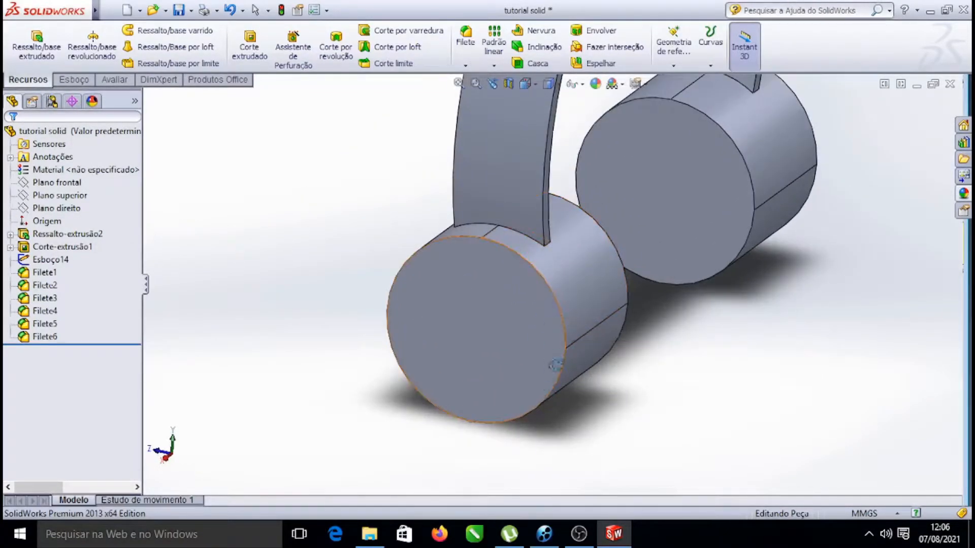
Fillet the outer circular face edge of the nearer earcup with a 7 mm radius
scroll(713, 409, up, 2)
drag(714, 409, 696, 409)
scroll(525, 311, down, 3)
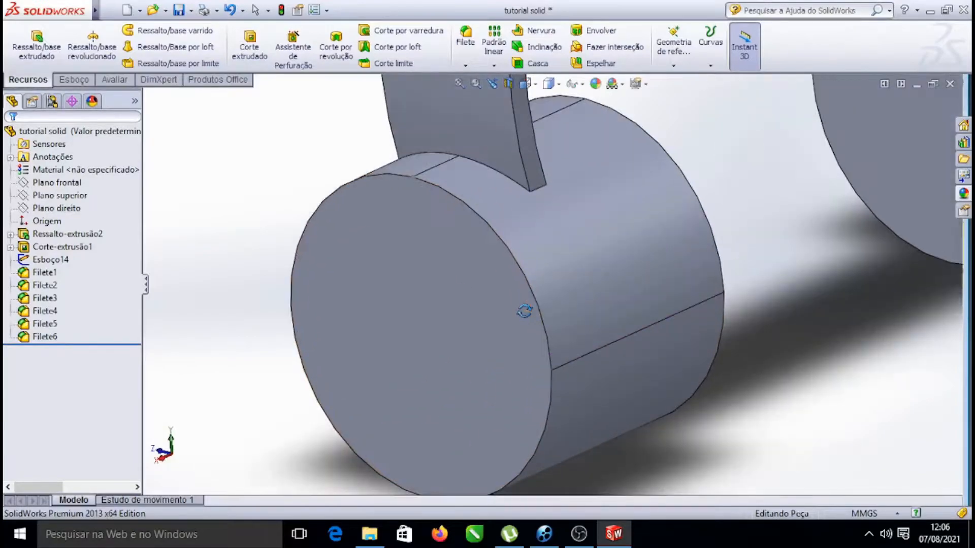
scroll(493, 275, up, 1)
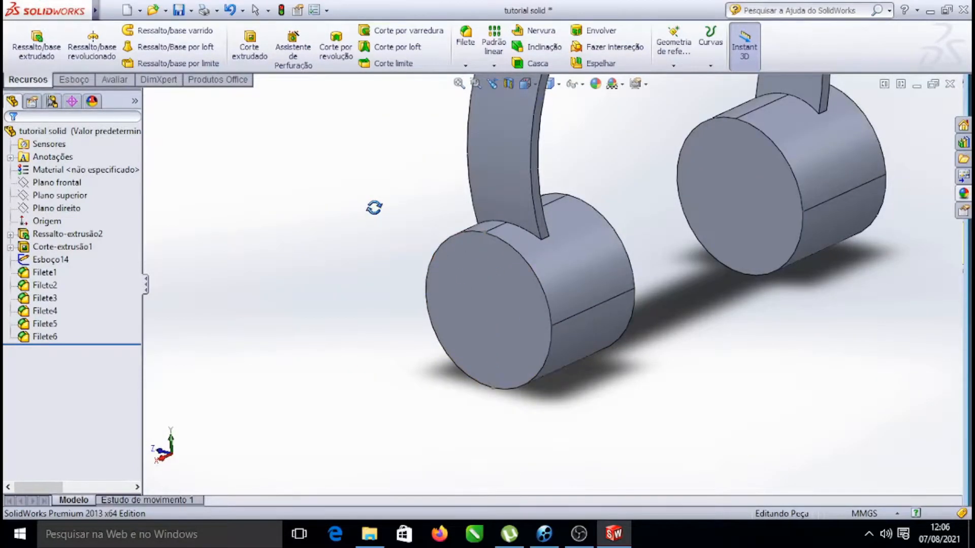
key(Escape)
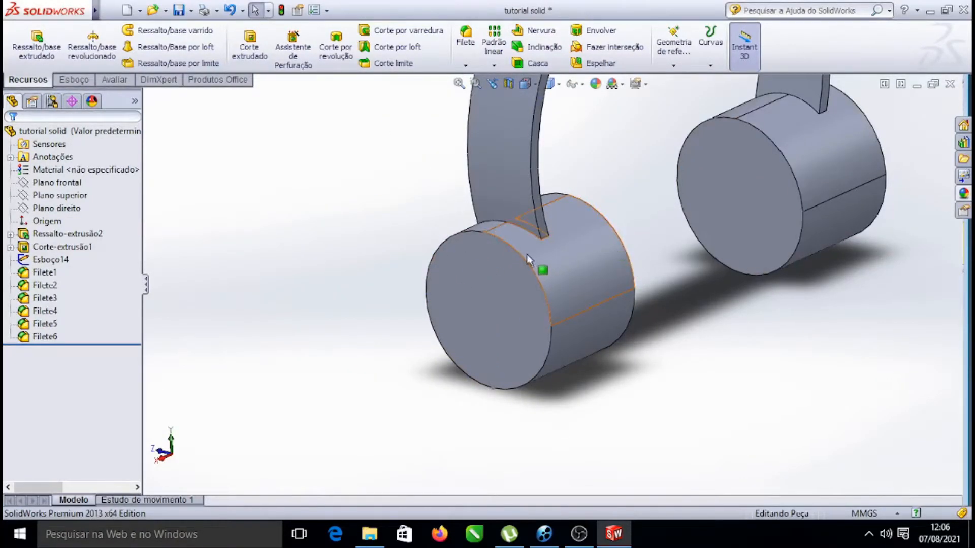
click(537, 280)
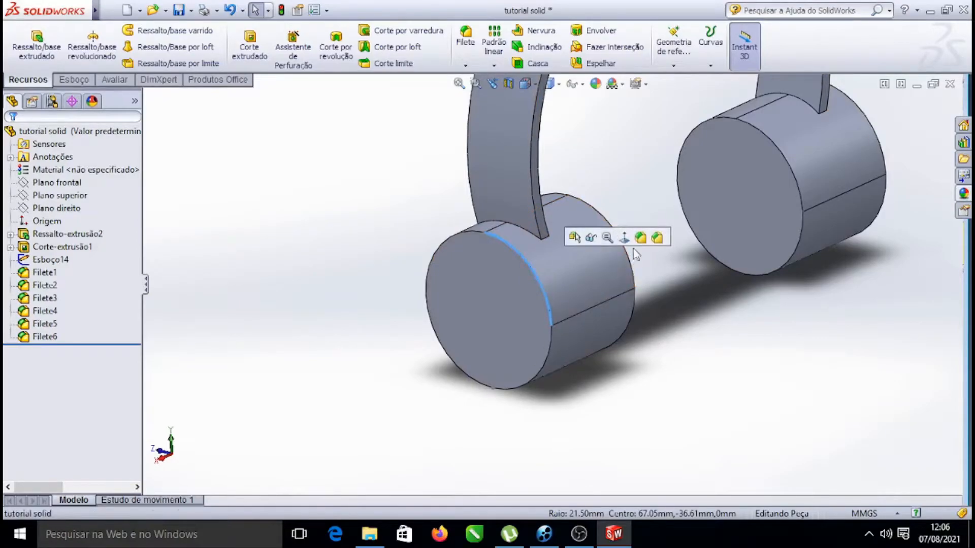
click(655, 238)
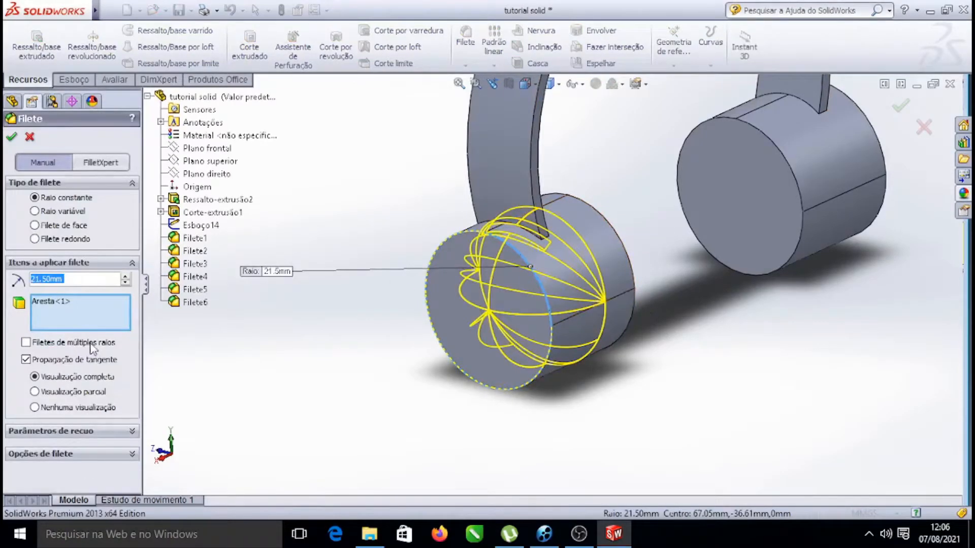
right_click(48, 280)
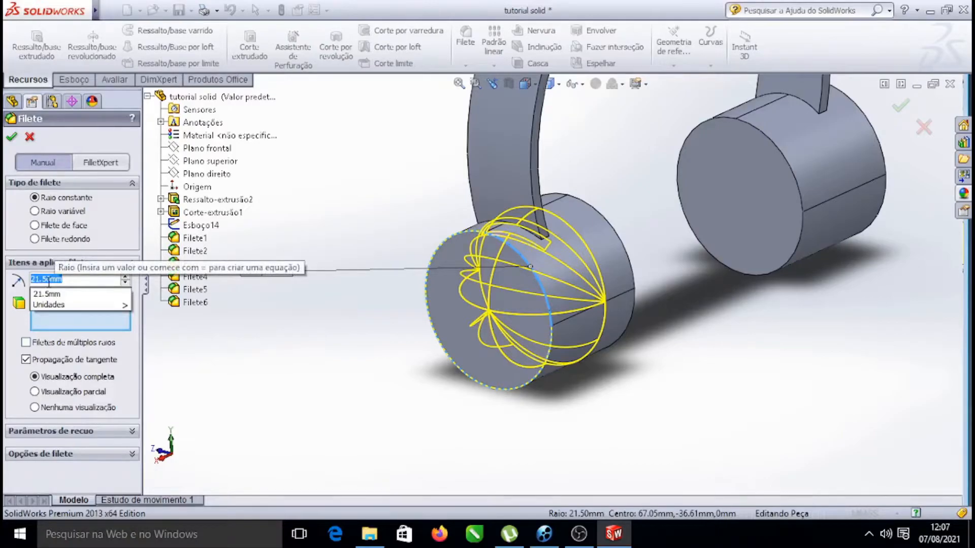
text(5)
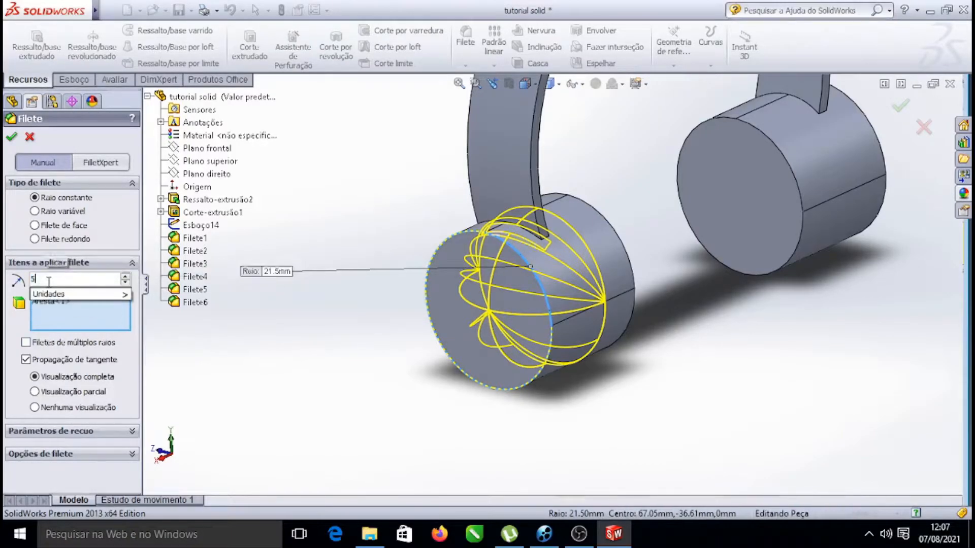
key(Return)
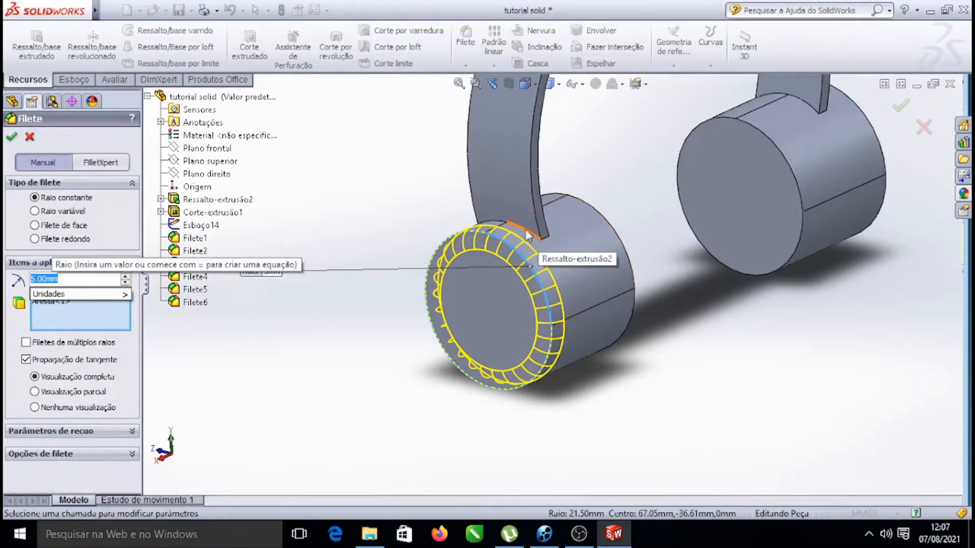
mouse_move(79, 296)
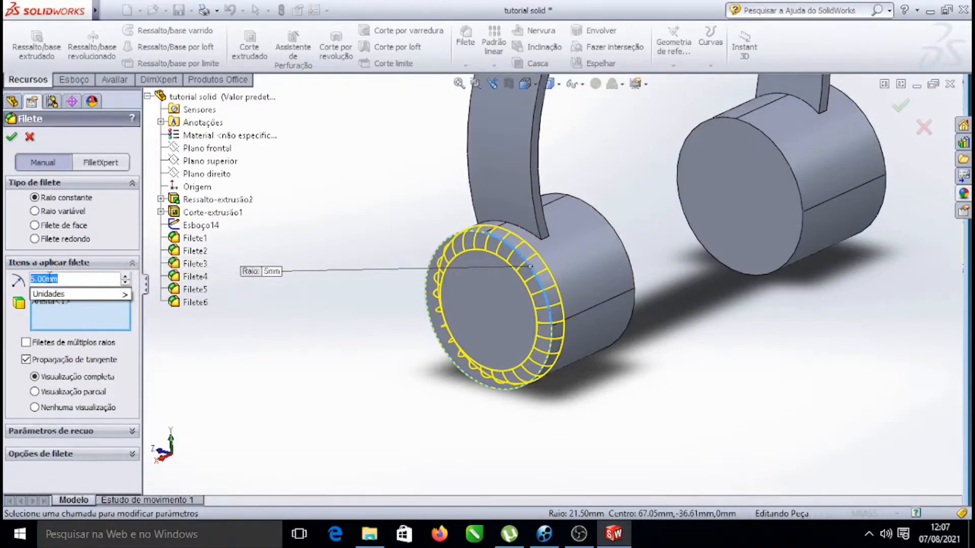
text(7)
key(Return)
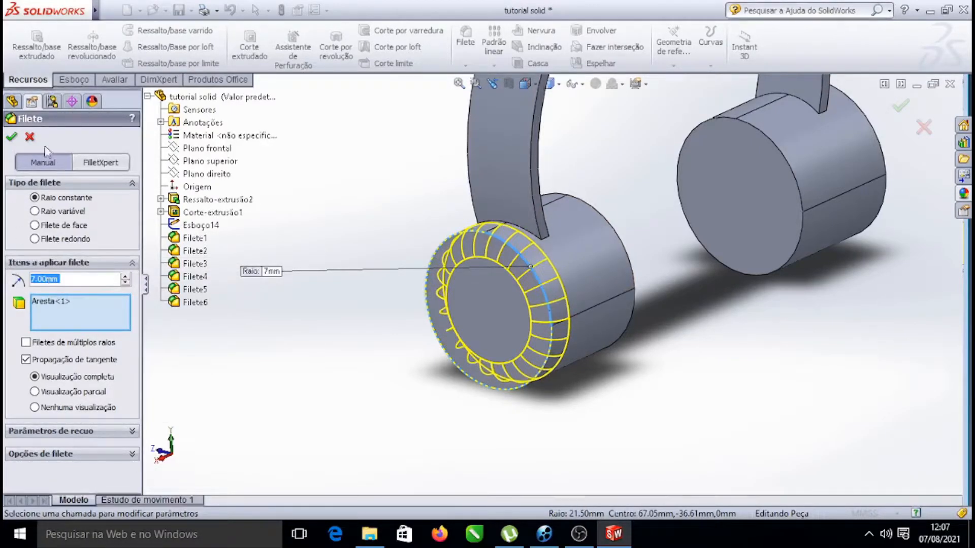
click(14, 137)
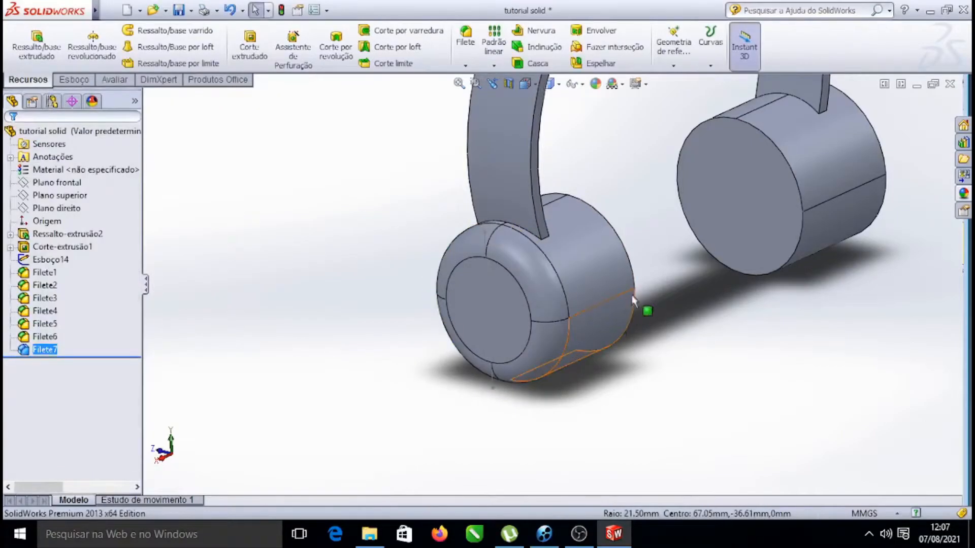
Fillet the outer circular face edge of the other earcup with the same 7 mm radius
scroll(632, 304, up, 8)
scroll(708, 262, down, 5)
scroll(494, 306, up, 4)
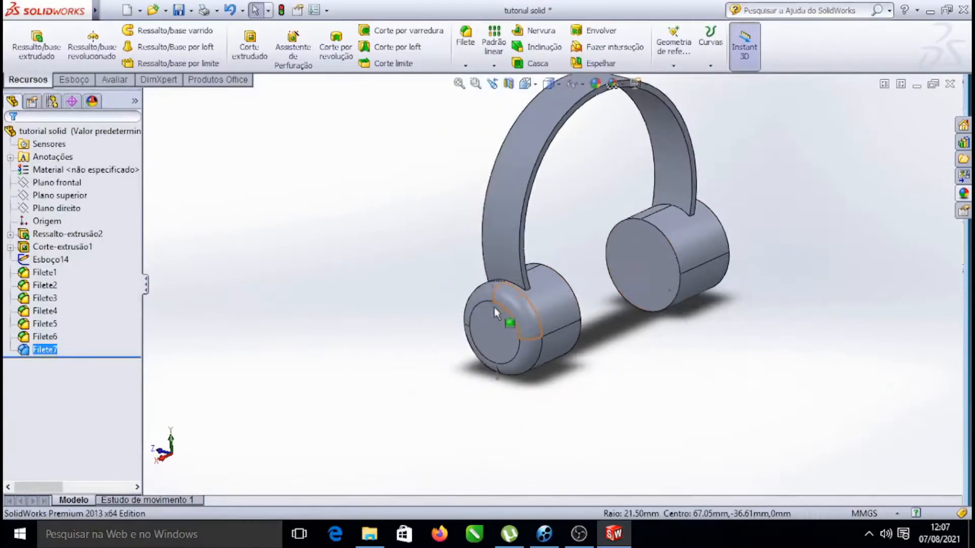
right_click(784, 188)
mouse_move(816, 219)
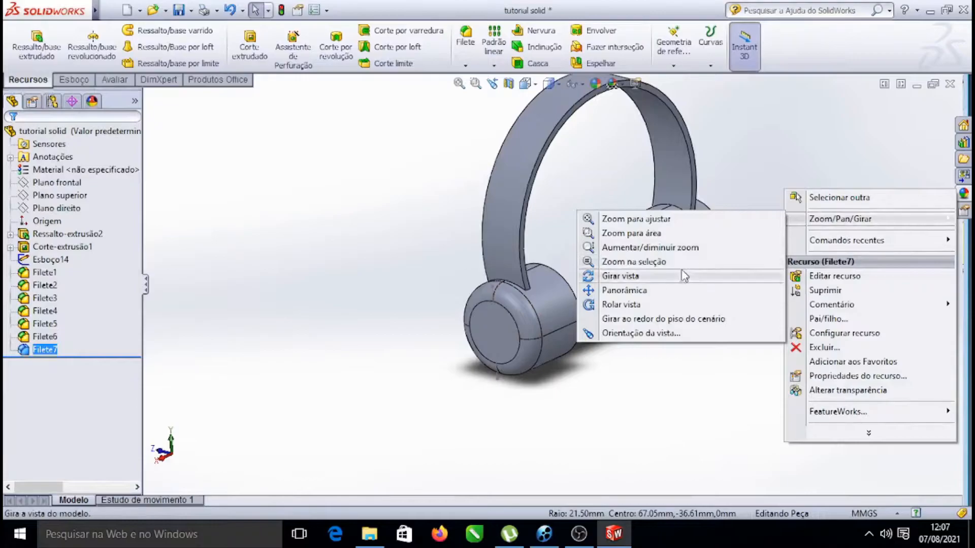
click(629, 274)
drag(804, 203, 829, 235)
scroll(497, 277, down, 4)
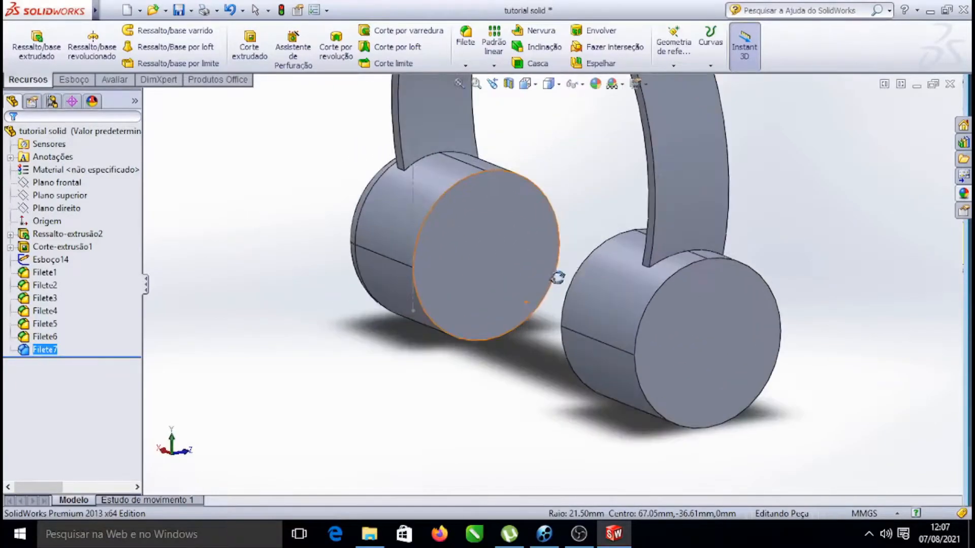
key(Escape)
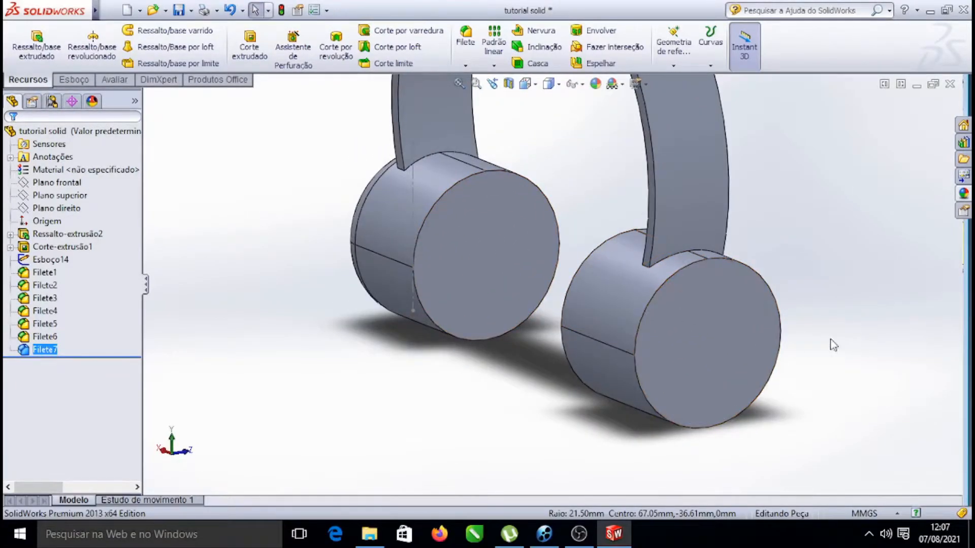
click(687, 267)
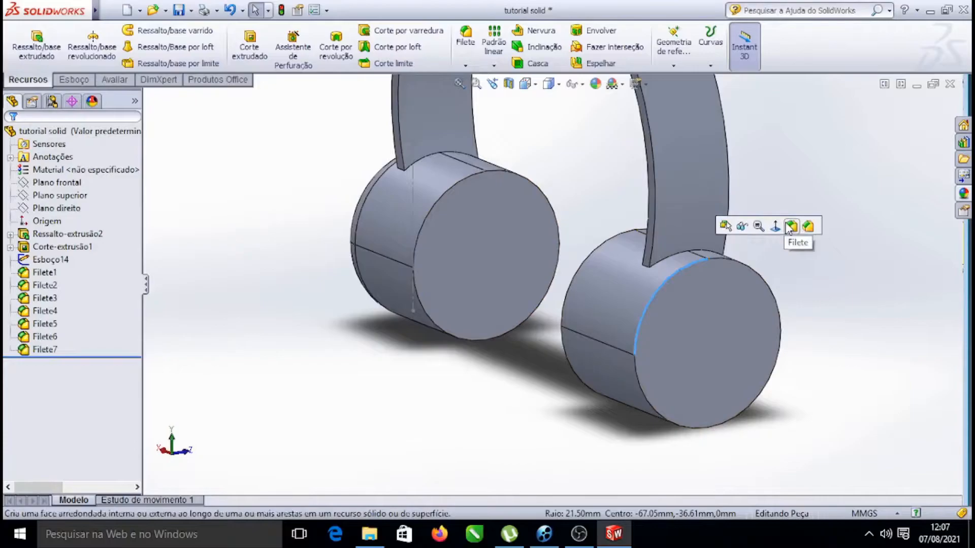
click(804, 224)
click(11, 136)
Fillet the edge where the headband meets this earcup on one side with a 7 mm radius
scroll(694, 244, down, 3)
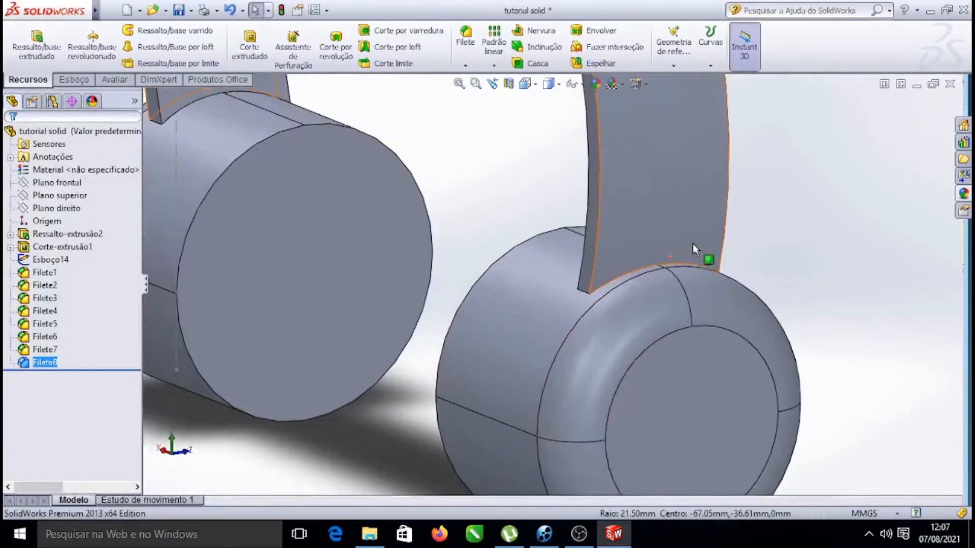
scroll(620, 283, down, 3)
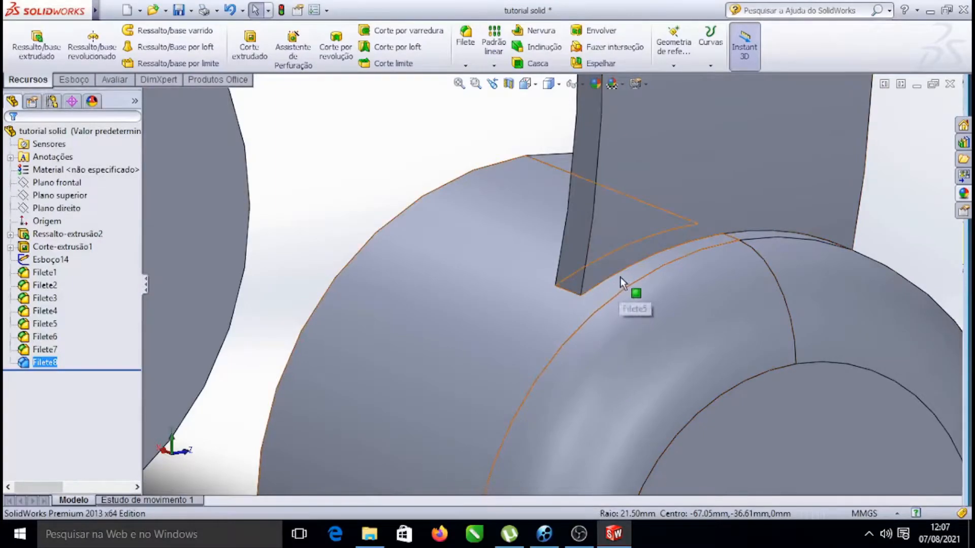
click(654, 263)
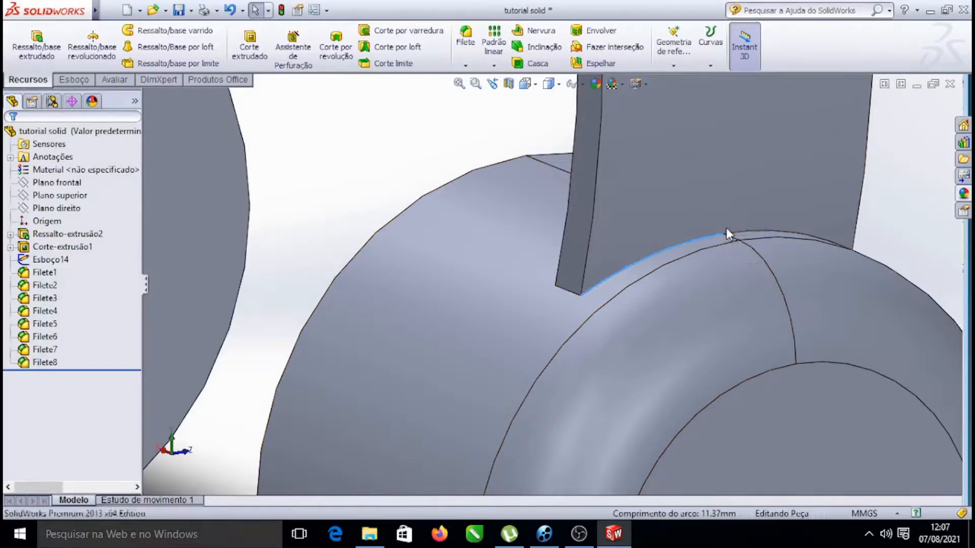
key(Return)
scroll(645, 267, up, 5)
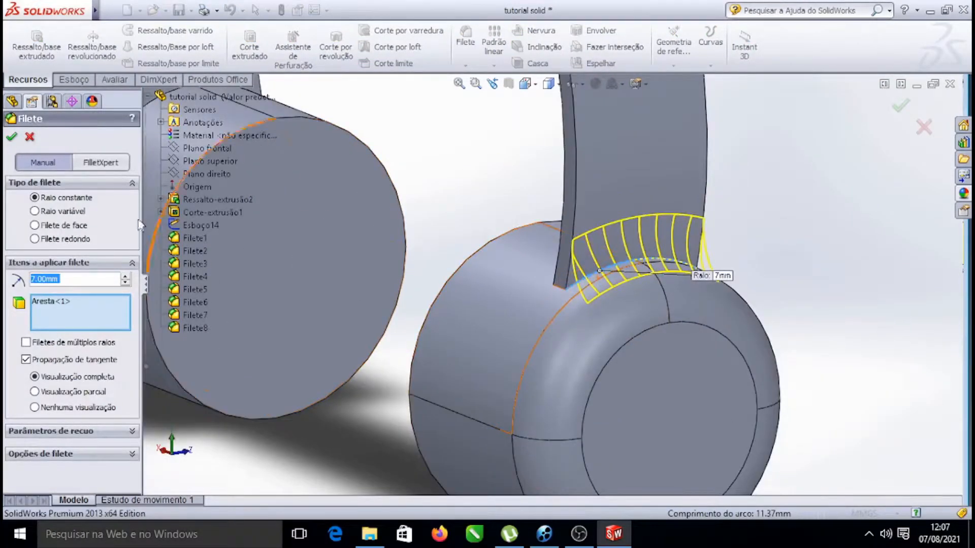
click(8, 138)
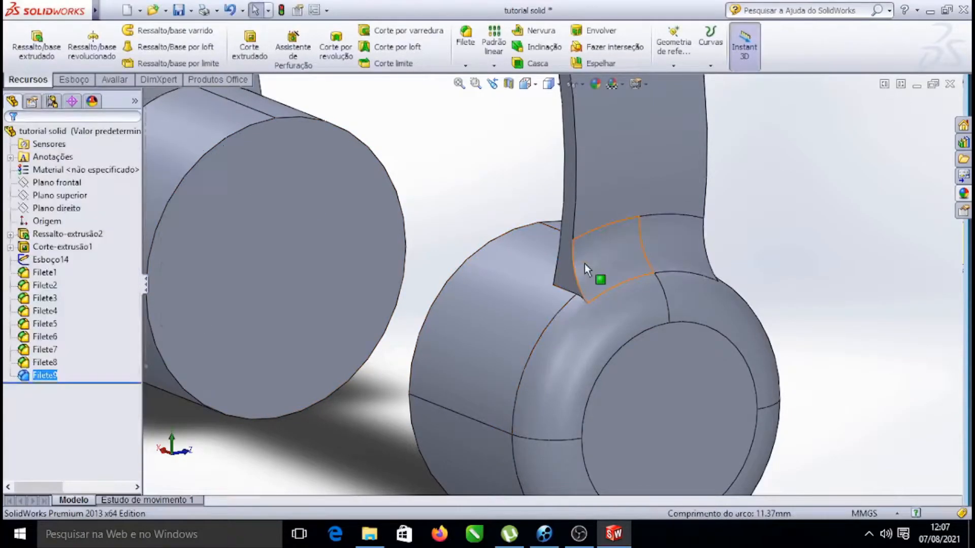
Fillet the headband-to-earcup edge on the opposite side of the headband with a 7 mm radius
scroll(584, 268, up, 7)
right_click(303, 199)
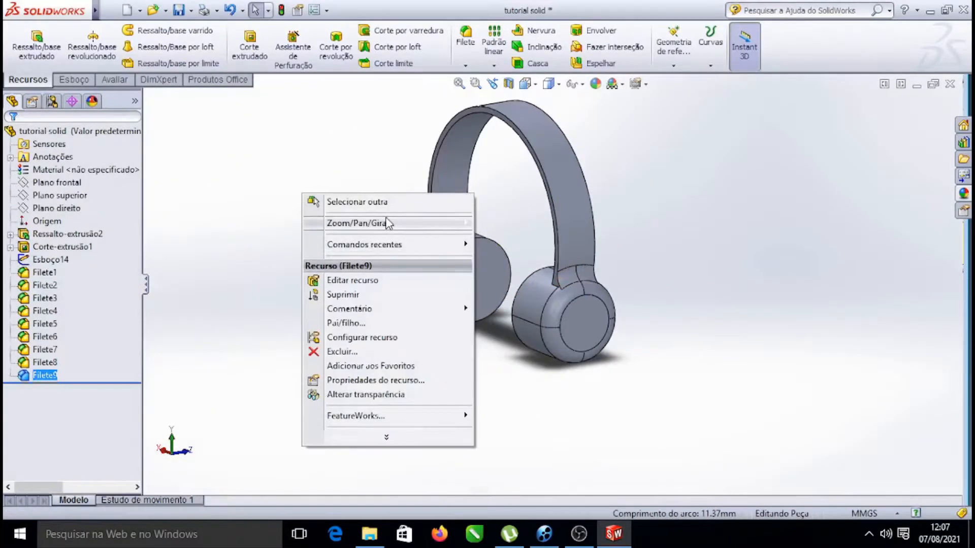
mouse_move(386, 223)
click(520, 281)
drag(263, 211, 396, 310)
scroll(396, 309, down, 5)
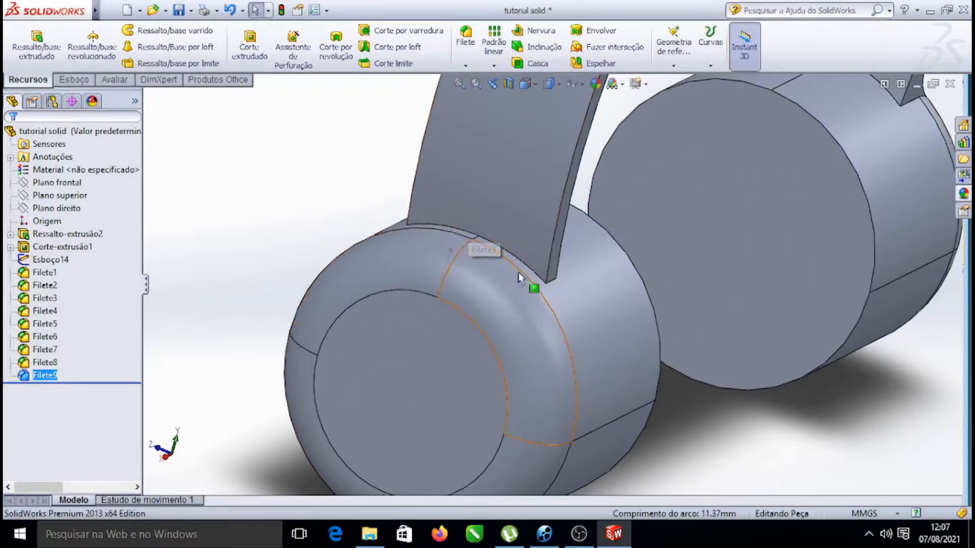
click(524, 260)
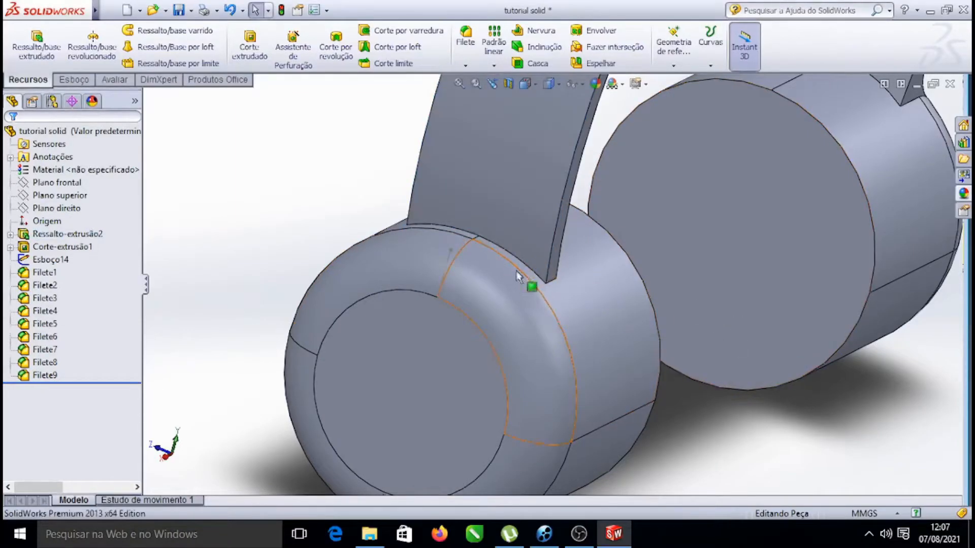
click(529, 269)
click(632, 227)
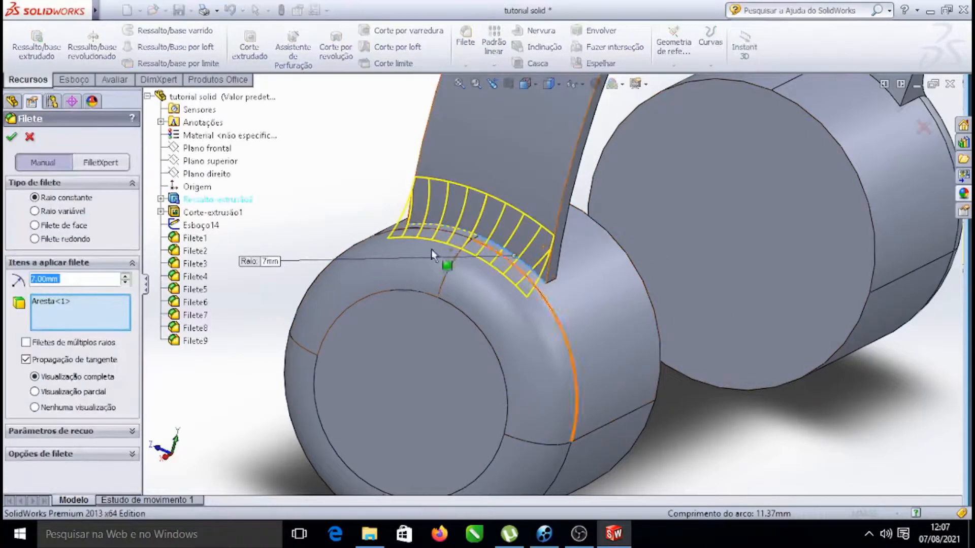
click(12, 138)
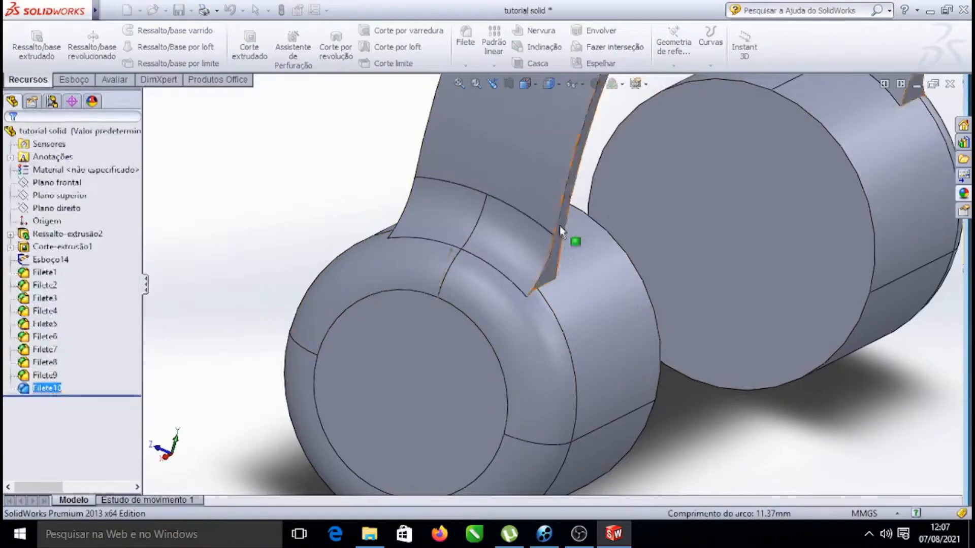
Fillet both headband-to-earcup junction edges on the first earcup with a 7 mm radius
scroll(355, 159, up, 5)
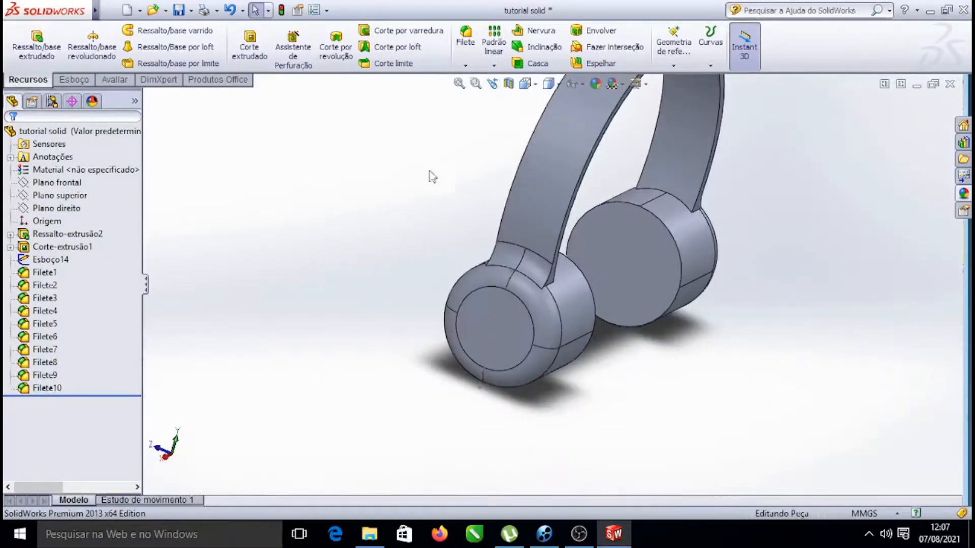
right_click(758, 194)
click(802, 266)
drag(794, 263, 625, 276)
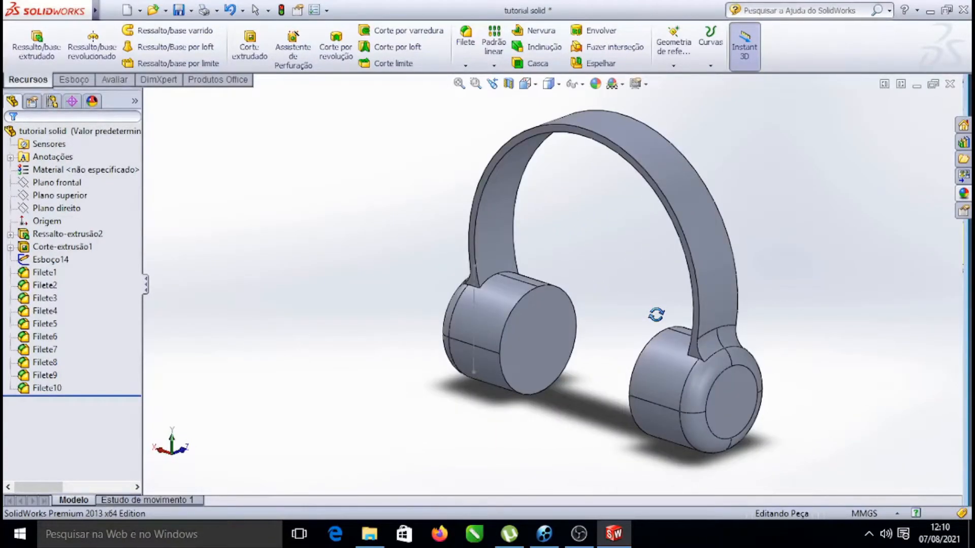
drag(855, 293, 859, 342)
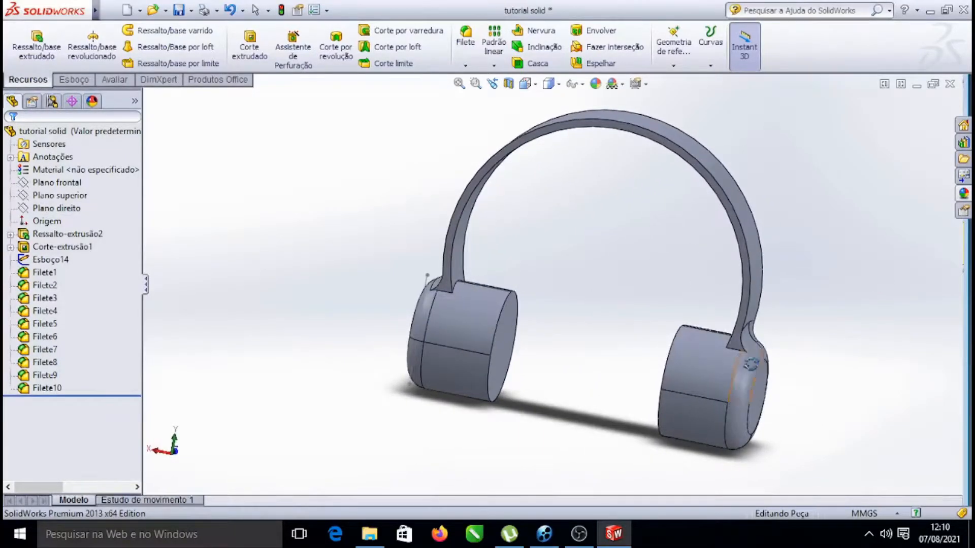
scroll(747, 366, down, 3)
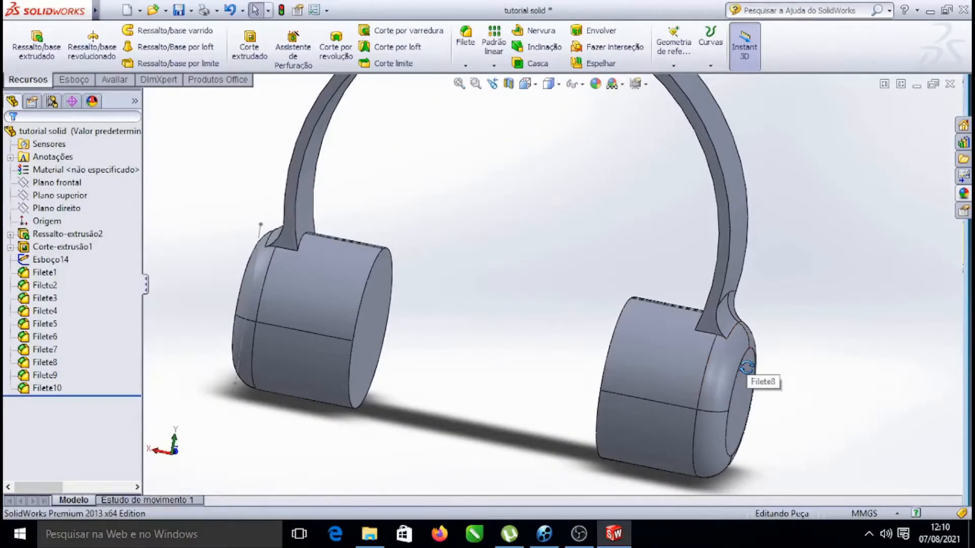
scroll(746, 367, down, 8)
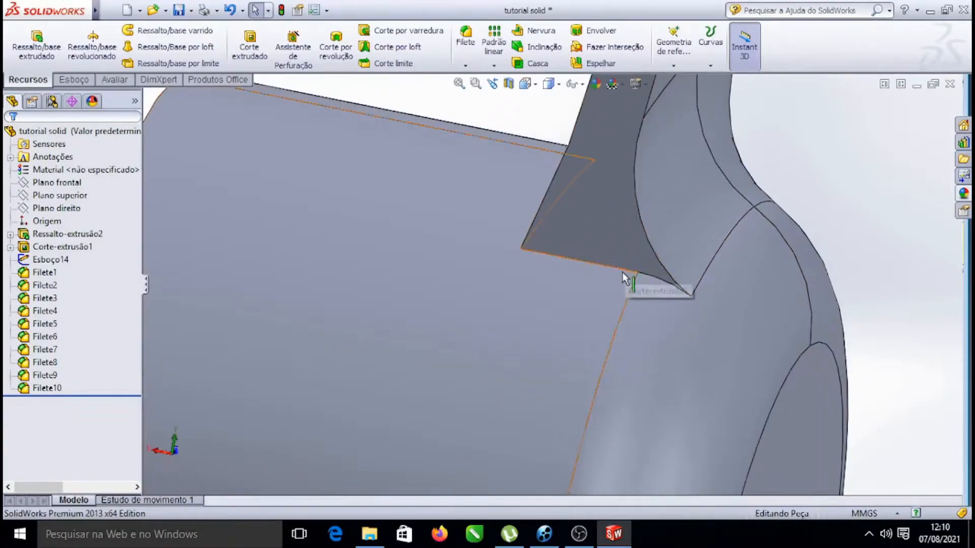
click(622, 270)
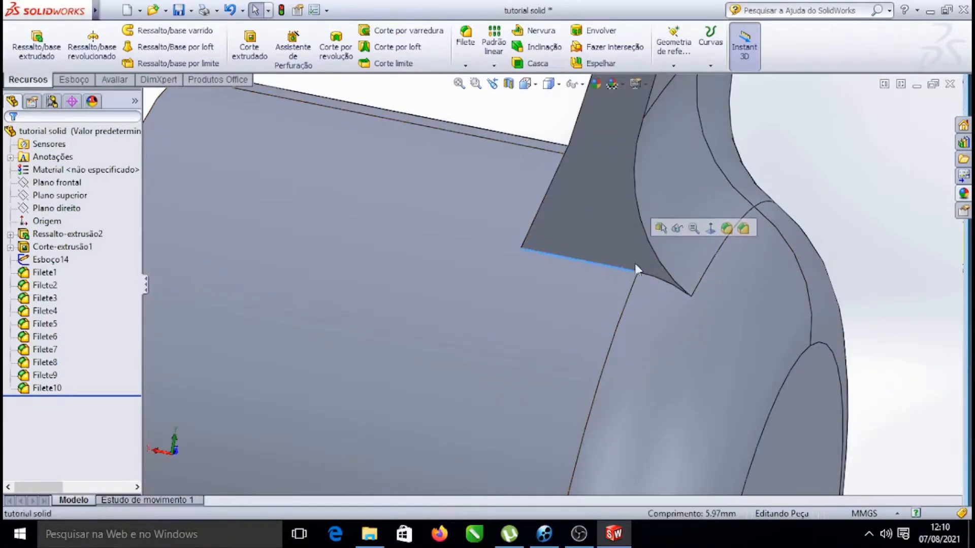
click(727, 229)
scroll(614, 275, up, 5)
scroll(605, 263, up, 3)
scroll(403, 250, down, 2)
scroll(561, 300, down, 8)
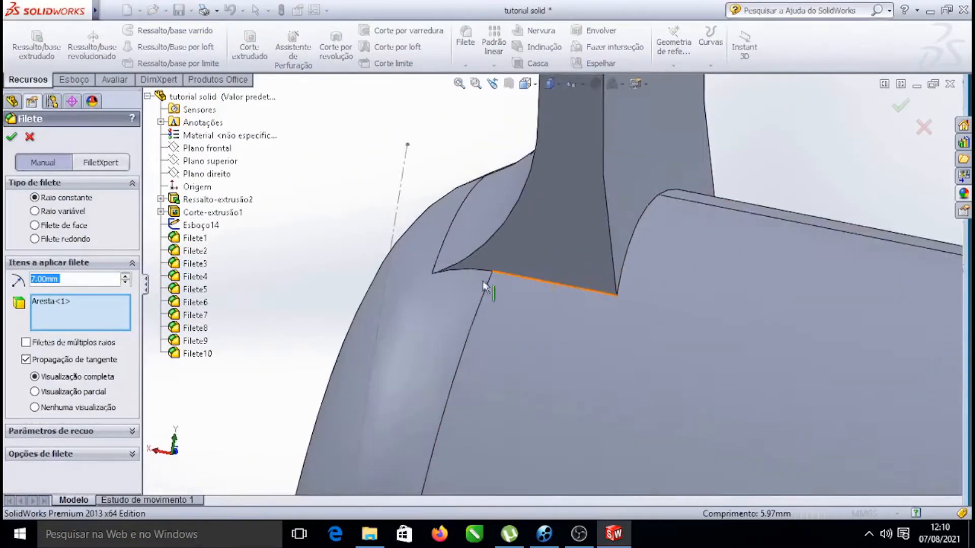
click(540, 281)
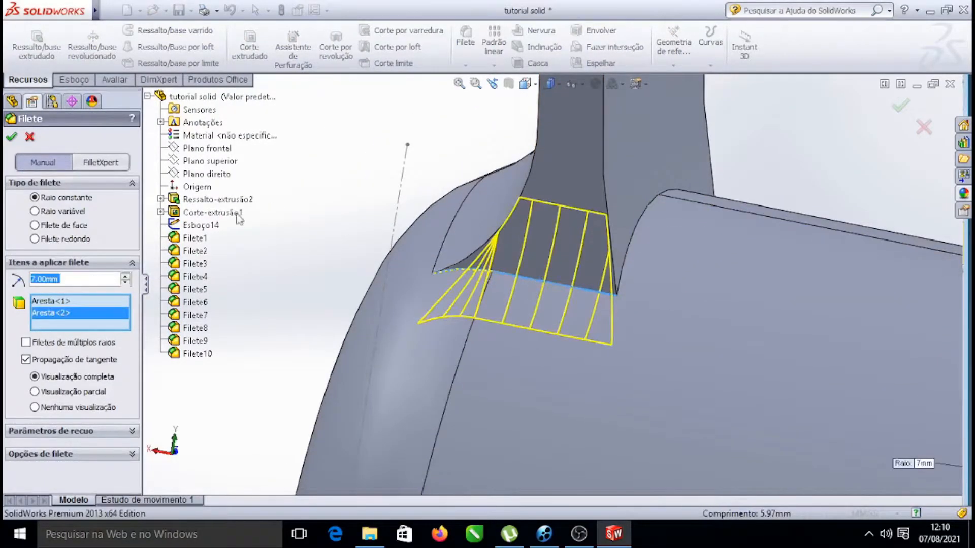
click(12, 137)
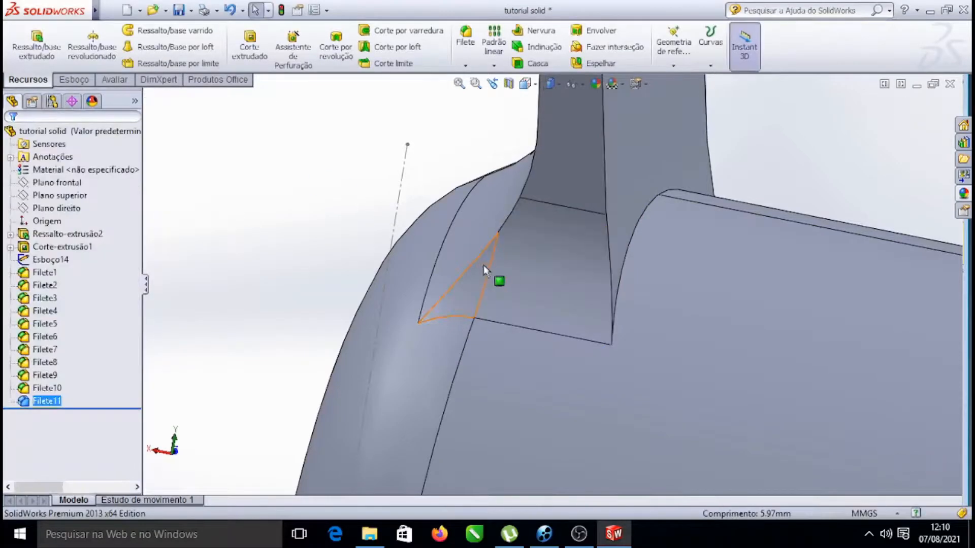
Fillet the headband-to-earcup junction edges on the other earcup with a 7 mm radius
scroll(637, 264, up, 5)
scroll(683, 277, up, 3)
right_click(746, 230)
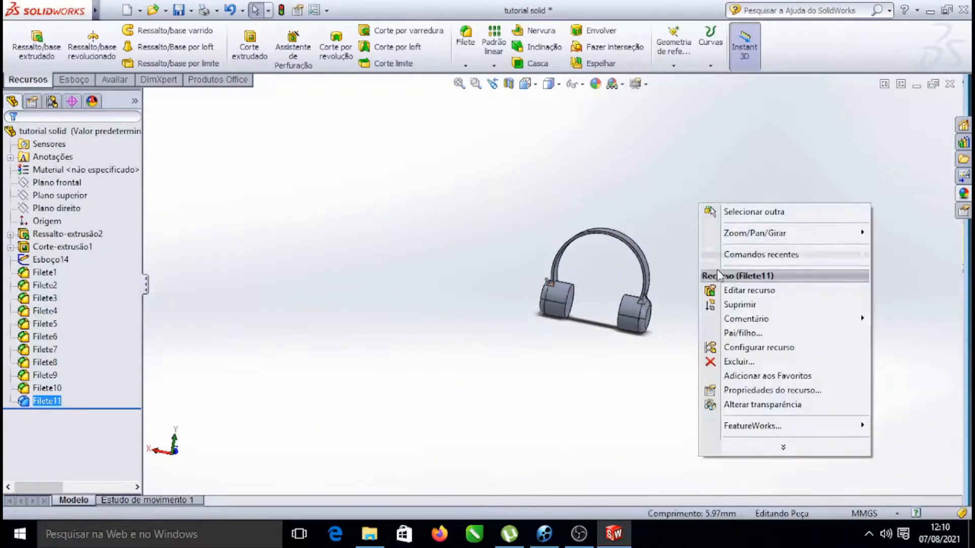
mouse_move(773, 236)
click(523, 350)
drag(478, 333, 723, 324)
scroll(615, 301, down, 10)
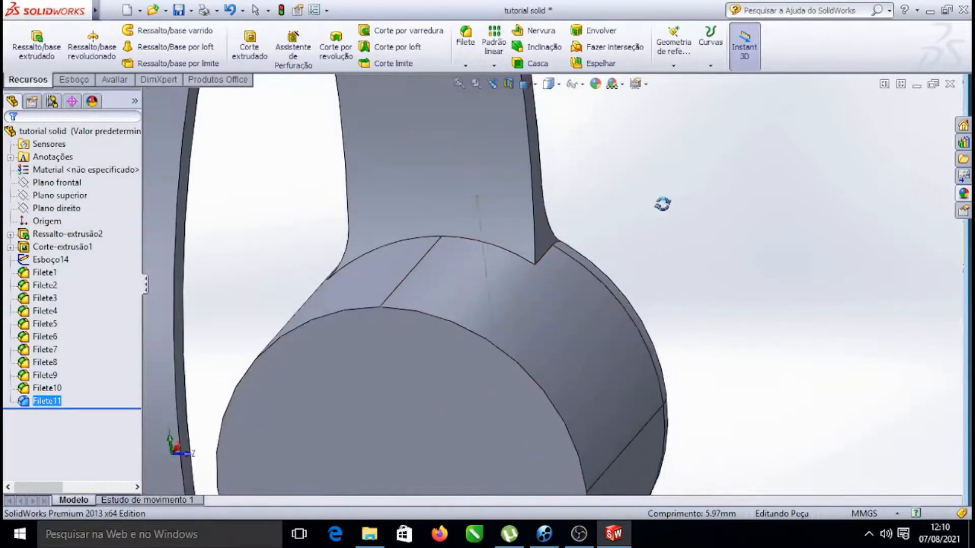
scroll(552, 253, down, 3)
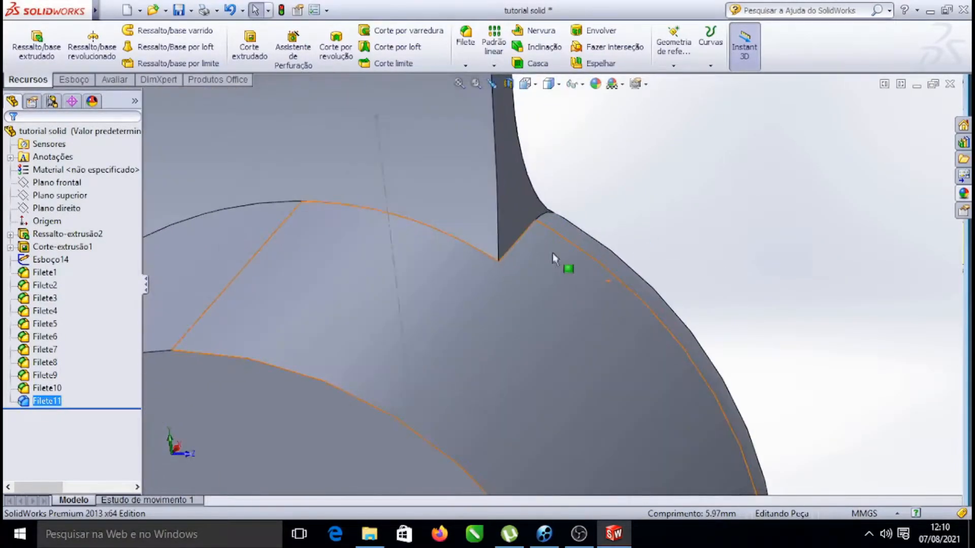
click(530, 233)
click(648, 193)
scroll(566, 285, up, 10)
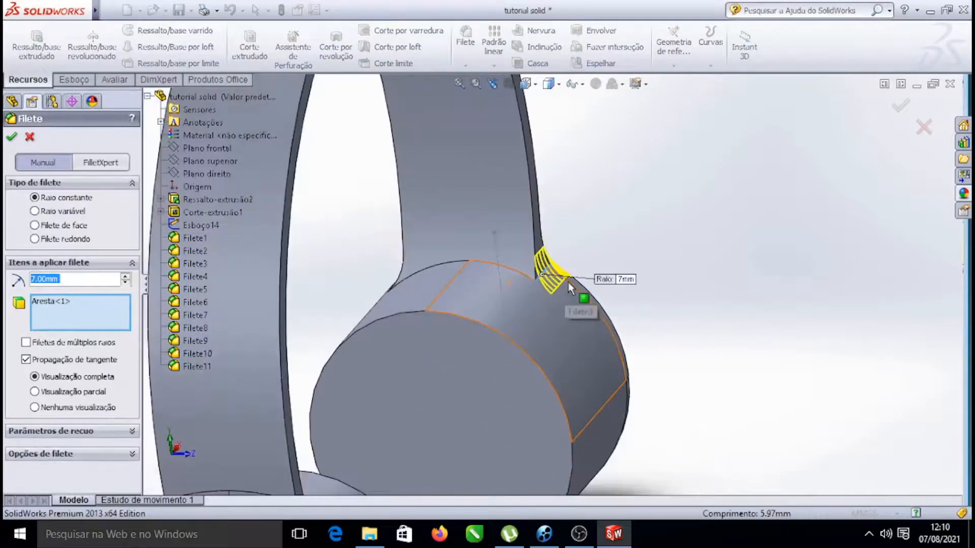
scroll(419, 403, down, 6)
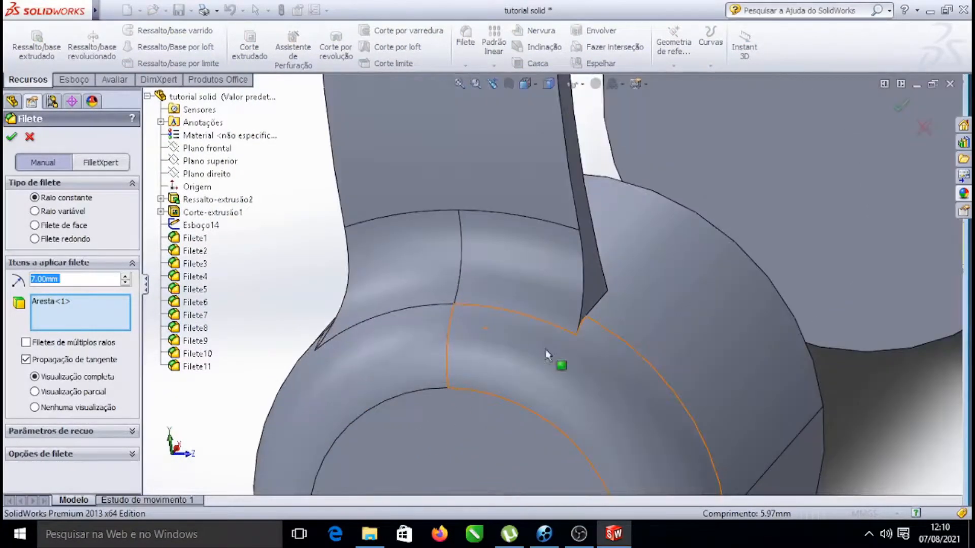
click(592, 309)
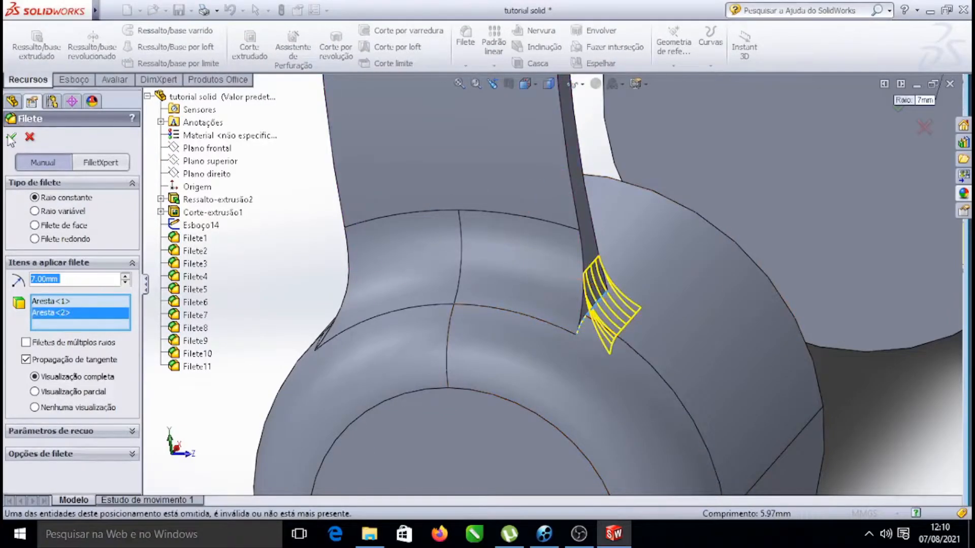
key(Return)
Fillet the inner headband-to-earcup junction edge with a 7 mm radius
scroll(629, 273, up, 6)
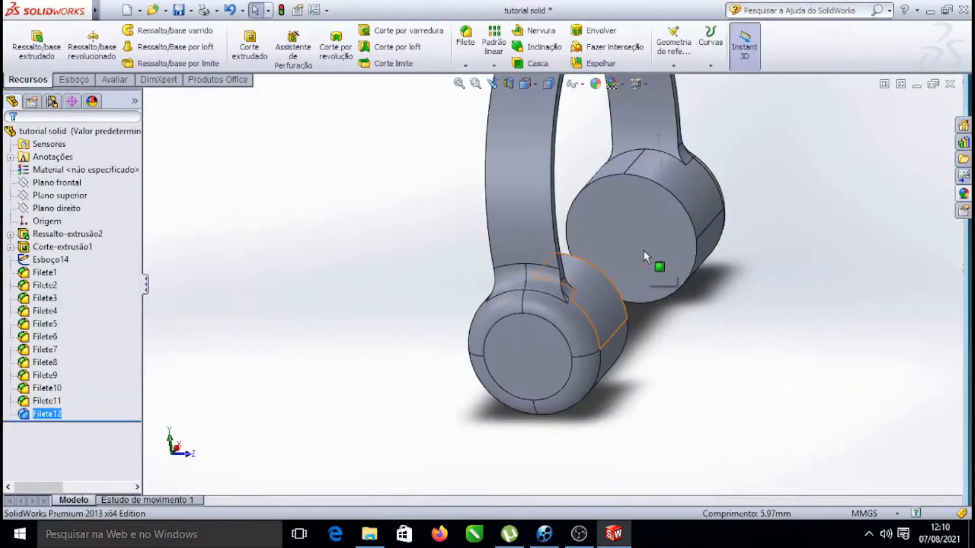
right_click(791, 114)
mouse_move(871, 151)
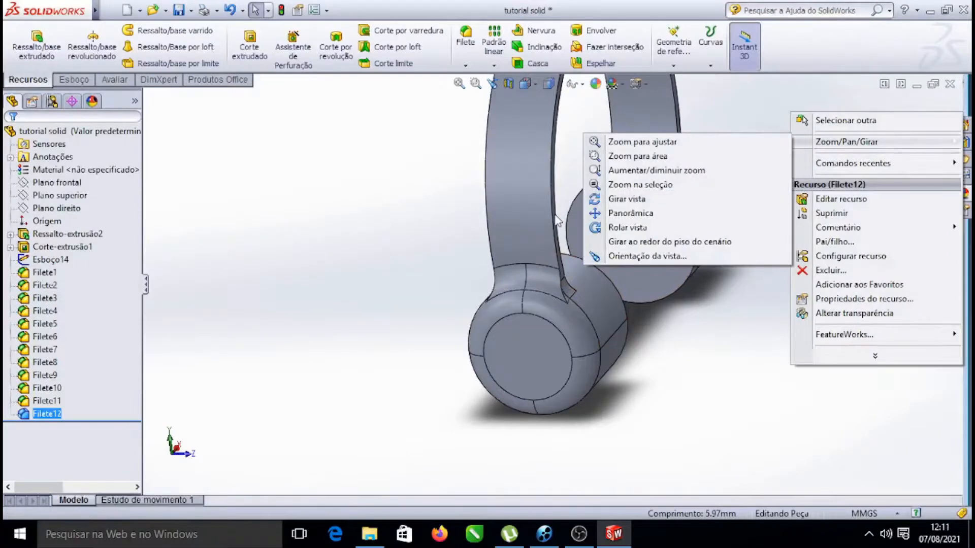
click(629, 199)
drag(633, 226, 824, 350)
scroll(668, 203, up, 4)
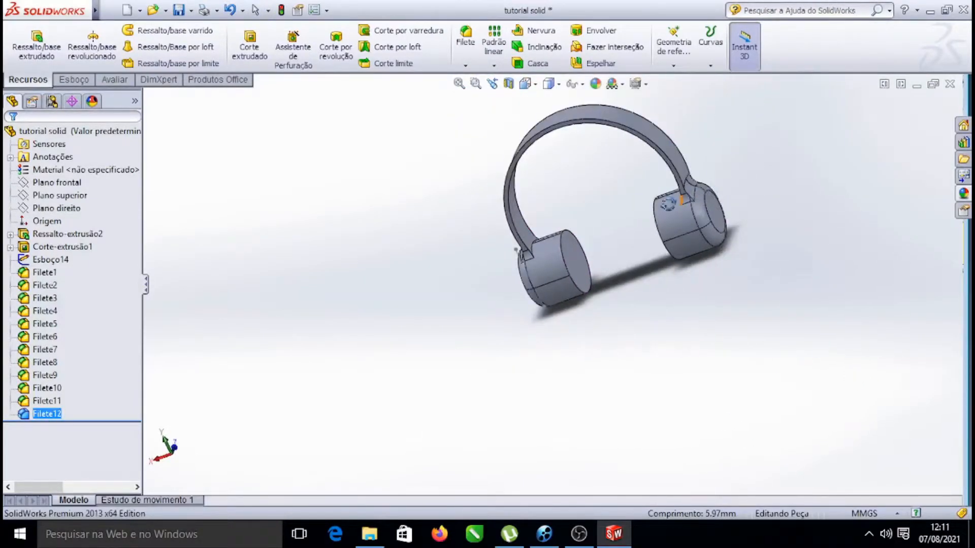
scroll(545, 213, down, 14)
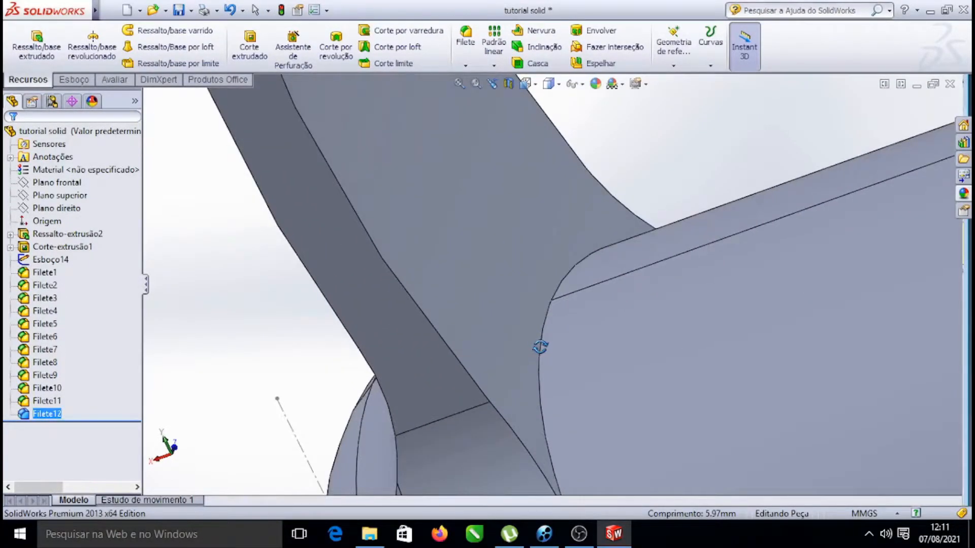
key(Escape)
click(543, 333)
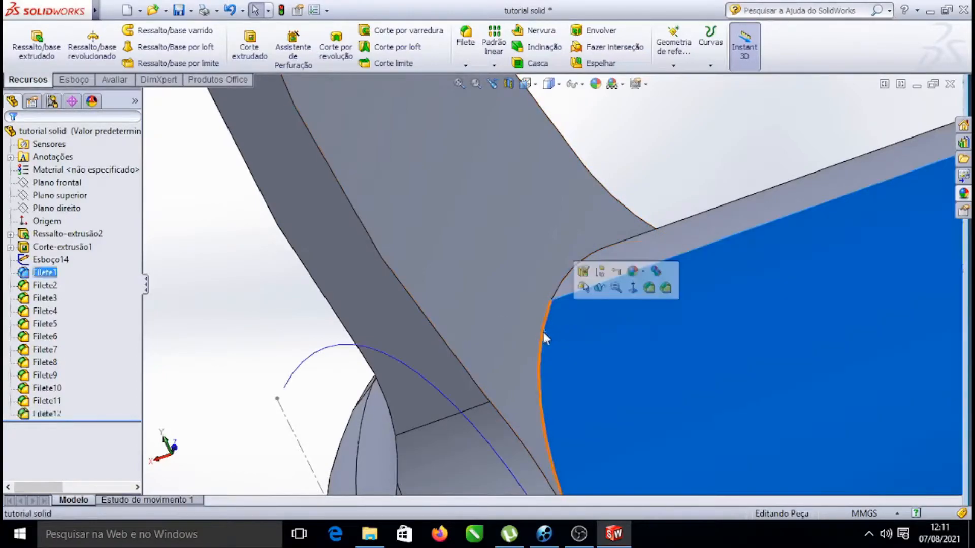
click(279, 345)
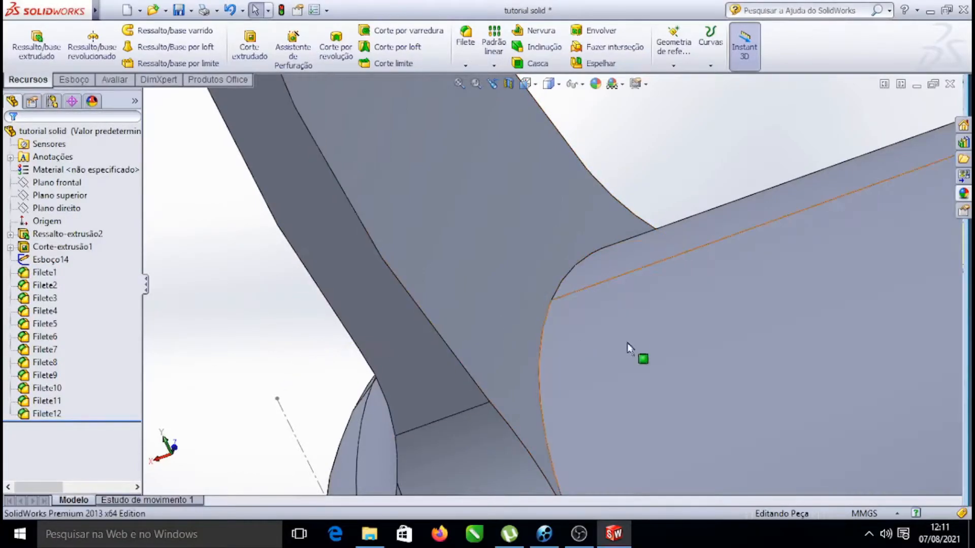
click(542, 329)
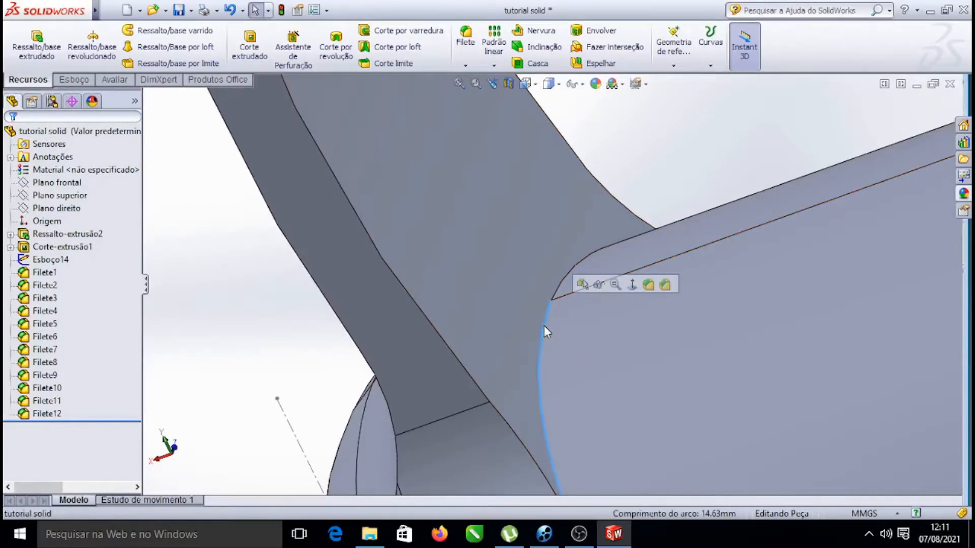
click(648, 285)
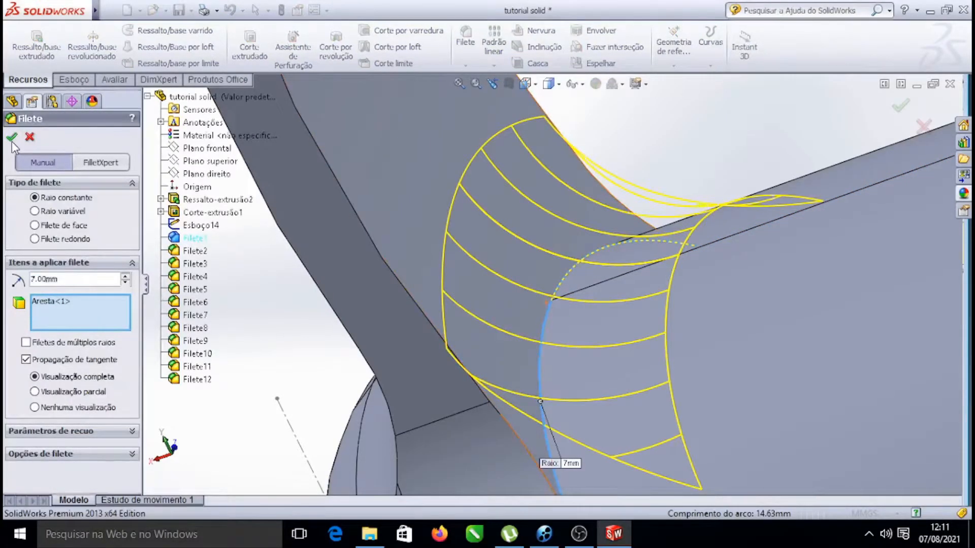
click(12, 137)
Fillet the remaining headband-to-earcup junction edge on the opposite earcup with a 7 mm radius
scroll(662, 269, up, 6)
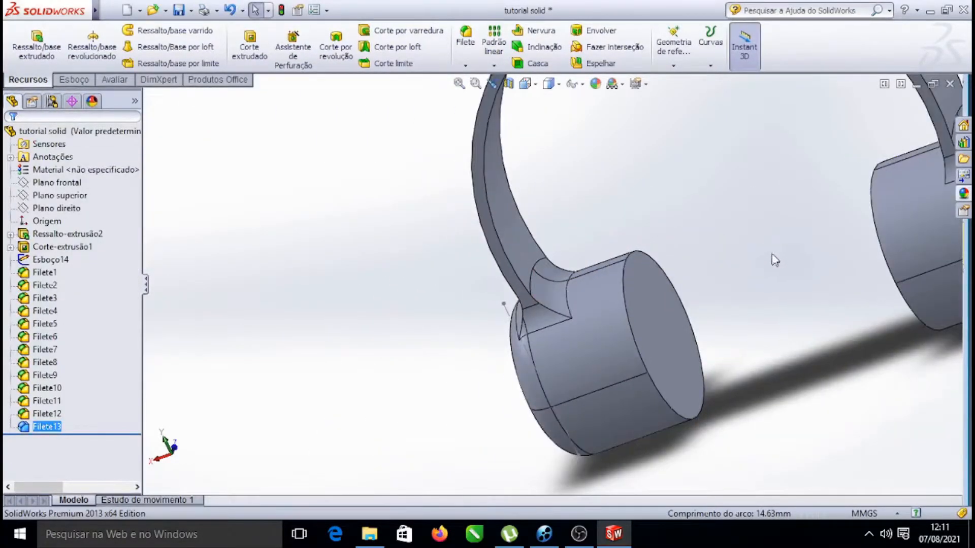
right_click(794, 172)
mouse_move(853, 195)
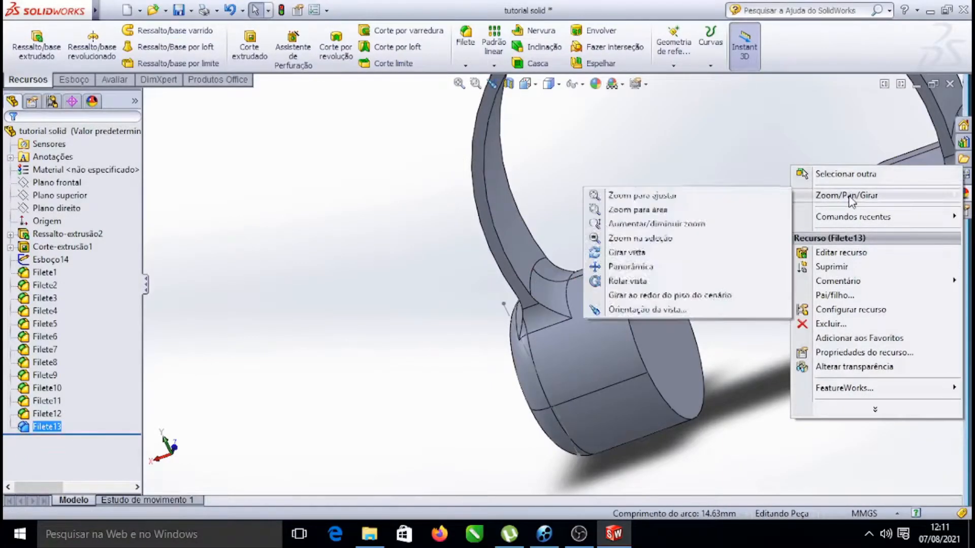
click(603, 253)
drag(659, 233, 906, 181)
scroll(906, 181, down, 7)
scroll(833, 226, up, 3)
scroll(507, 318, up, 4)
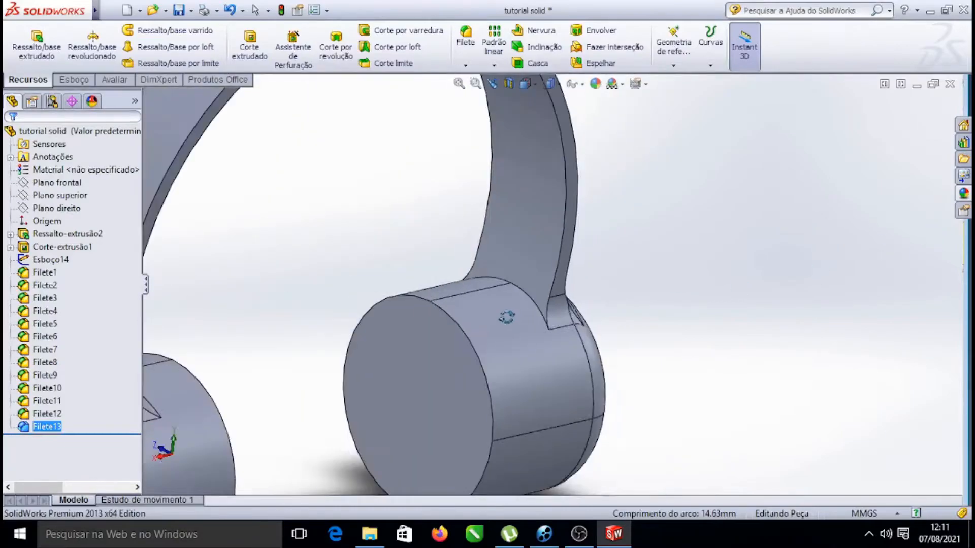
scroll(507, 318, down, 5)
key(Escape)
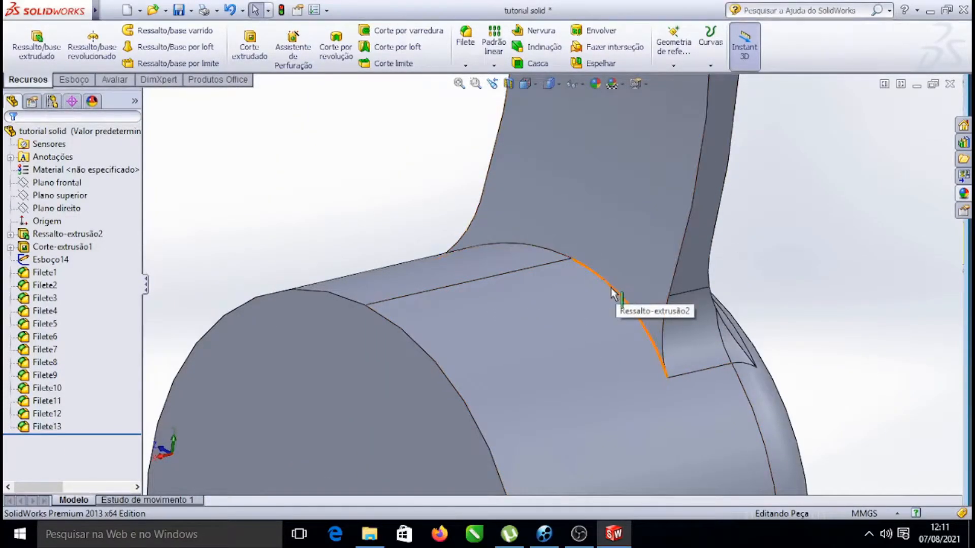
click(638, 290)
click(716, 246)
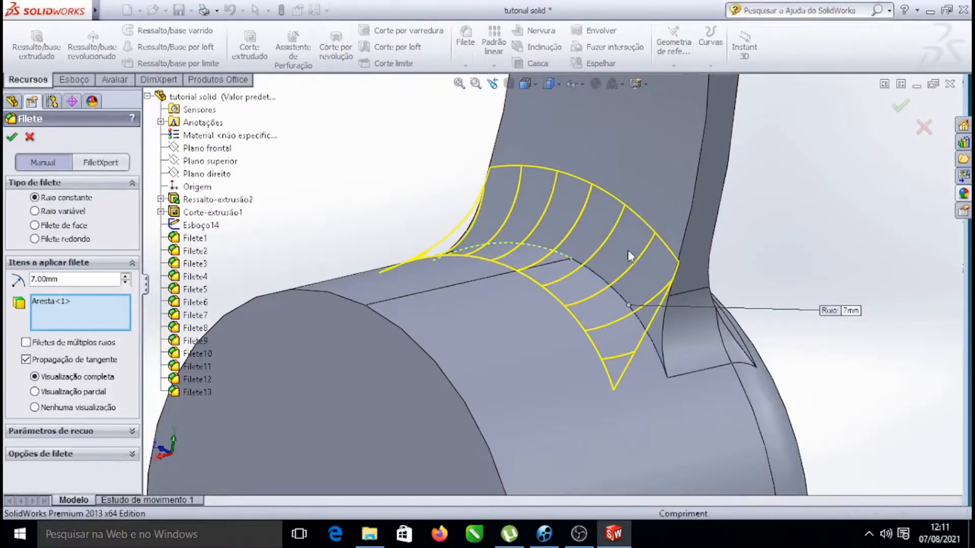
click(10, 138)
Switch the model's display style to shaded without edges
scroll(593, 253, up, 10)
right_click(737, 231)
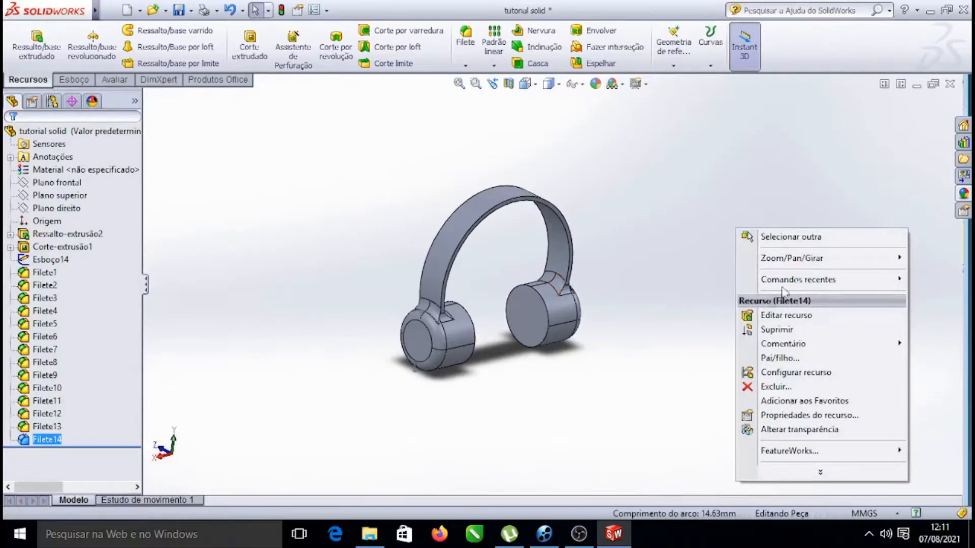
mouse_move(807, 259)
click(584, 301)
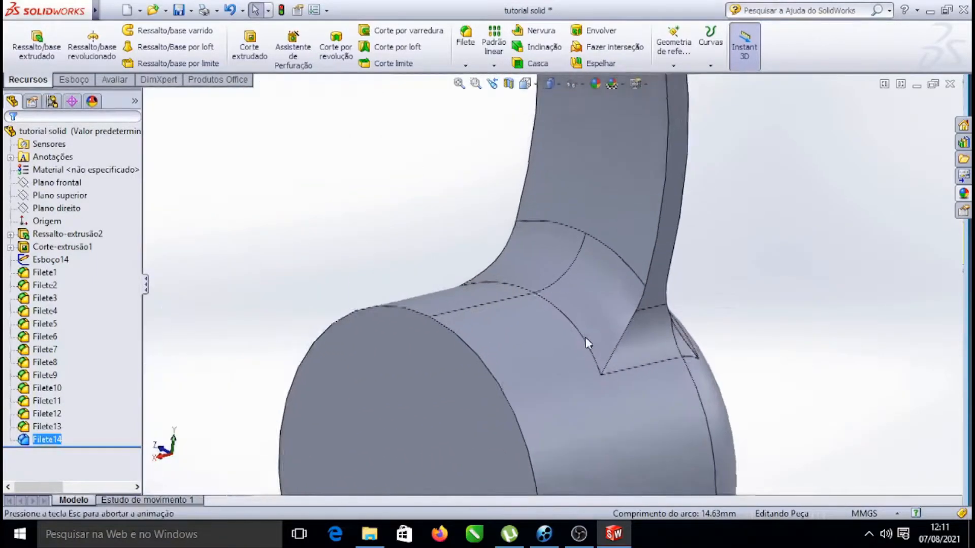
key(Escape)
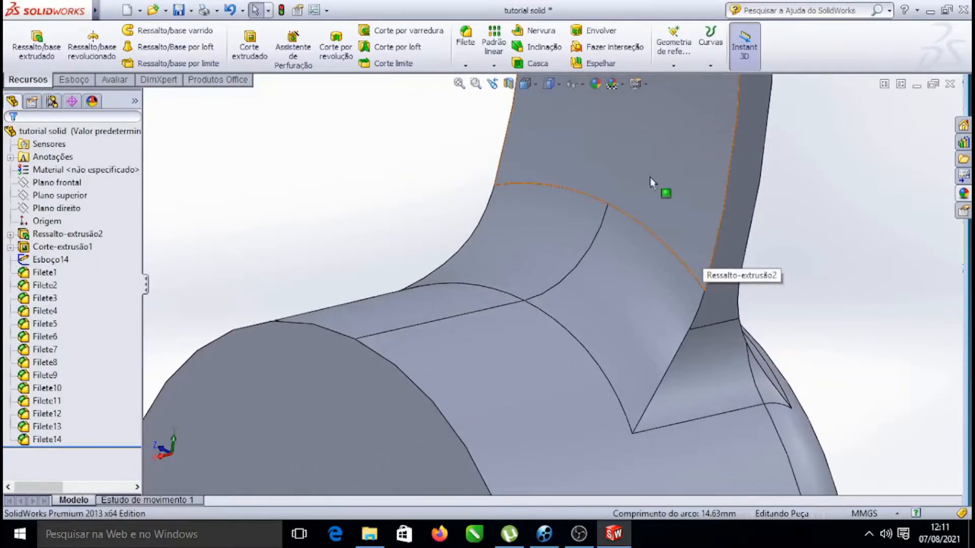
scroll(649, 177, up, 10)
right_click(646, 202)
click(670, 275)
drag(616, 344, 571, 183)
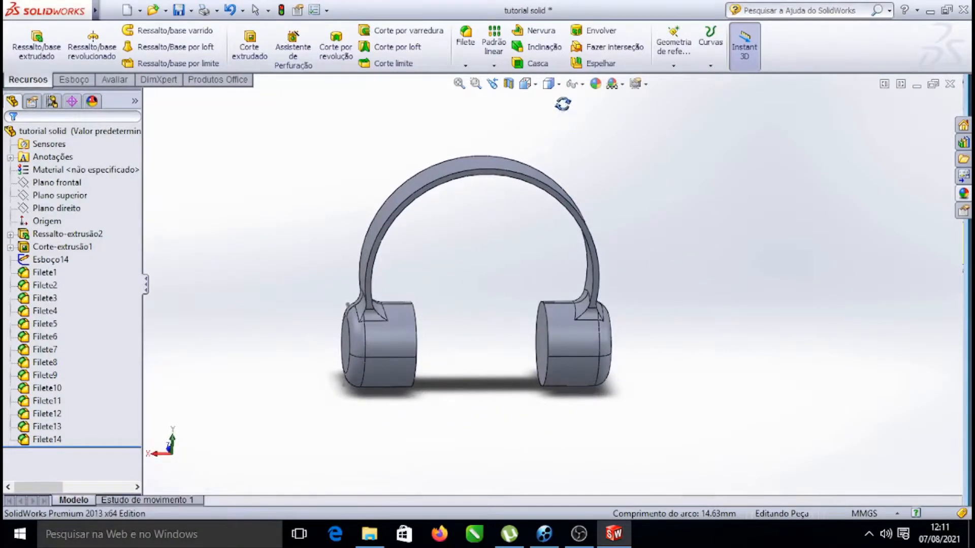
click(560, 86)
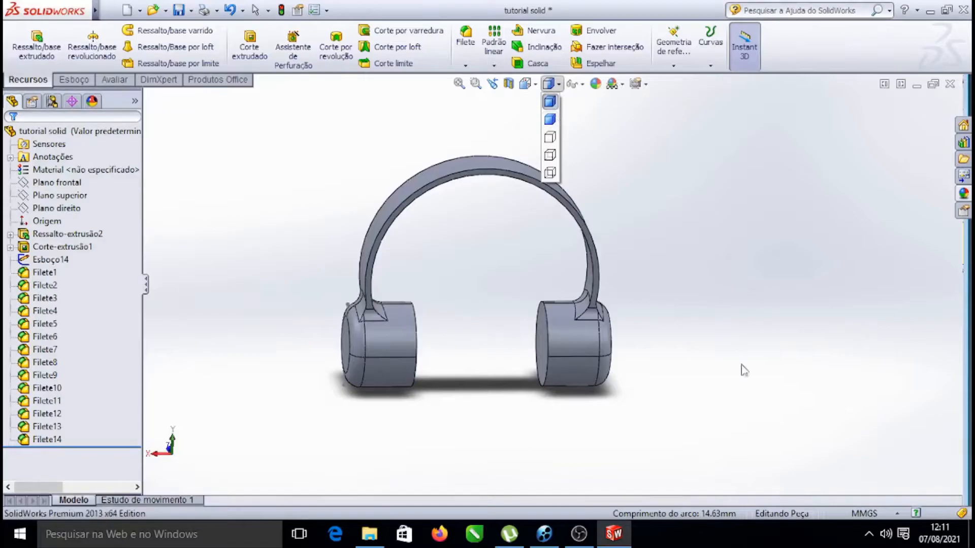
click(550, 120)
Rotate and zoom around the model to inspect the filleted earcups and headband junctions
mouse_move(772, 272)
mouse_down()
mouse_move(722, 329)
mouse_move(805, 286)
mouse_move(772, 269)
mouse_move(689, 259)
mouse_move(837, 252)
mouse_move(724, 261)
mouse_move(818, 269)
mouse_move(753, 281)
mouse_up()
scroll(376, 337, down, 5)
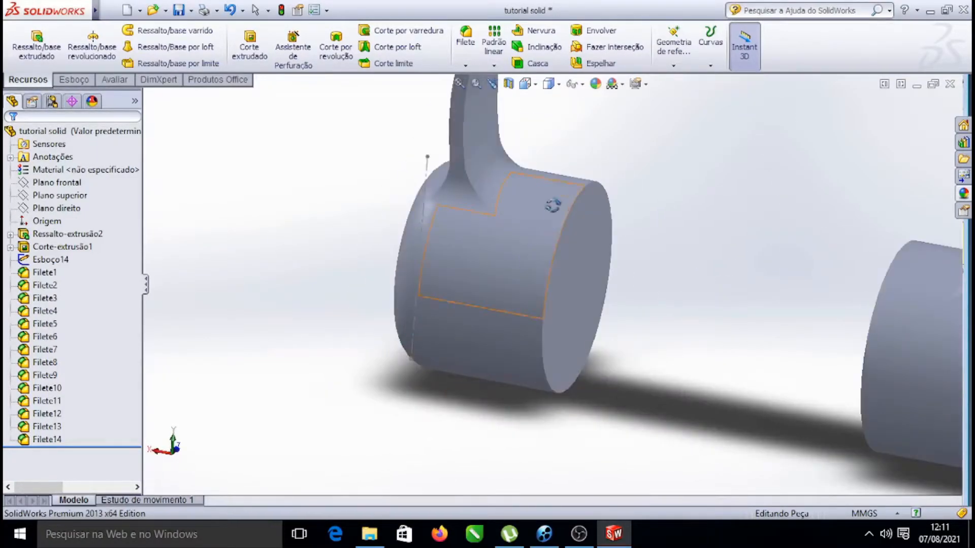
scroll(555, 261, down, 2)
scroll(562, 263, up, 5)
scroll(522, 279, down, 5)
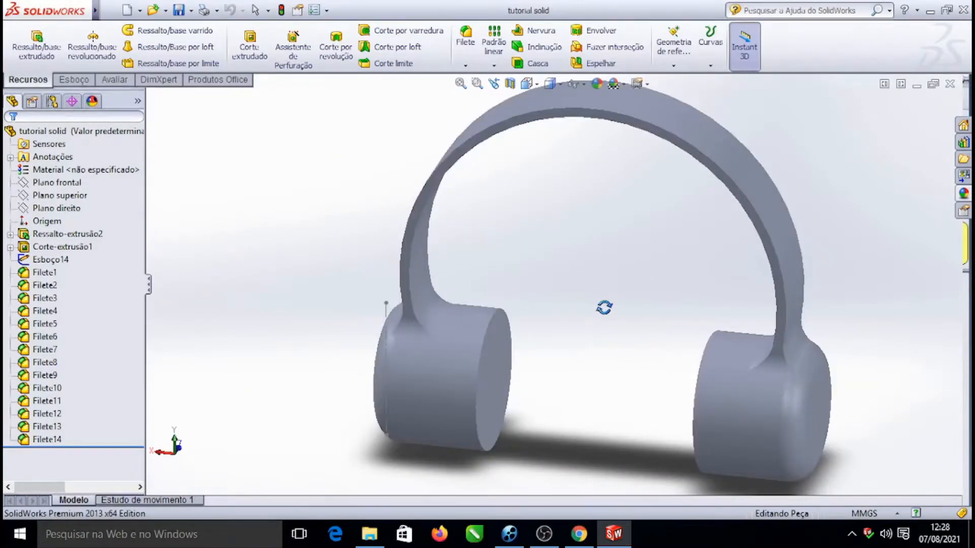
scroll(480, 350, down, 5)
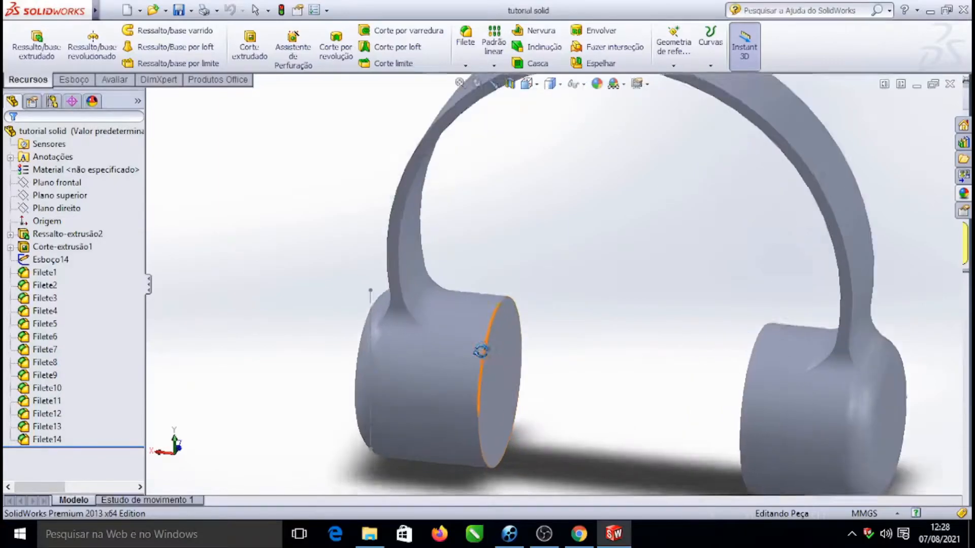
scroll(537, 283, up, 2)
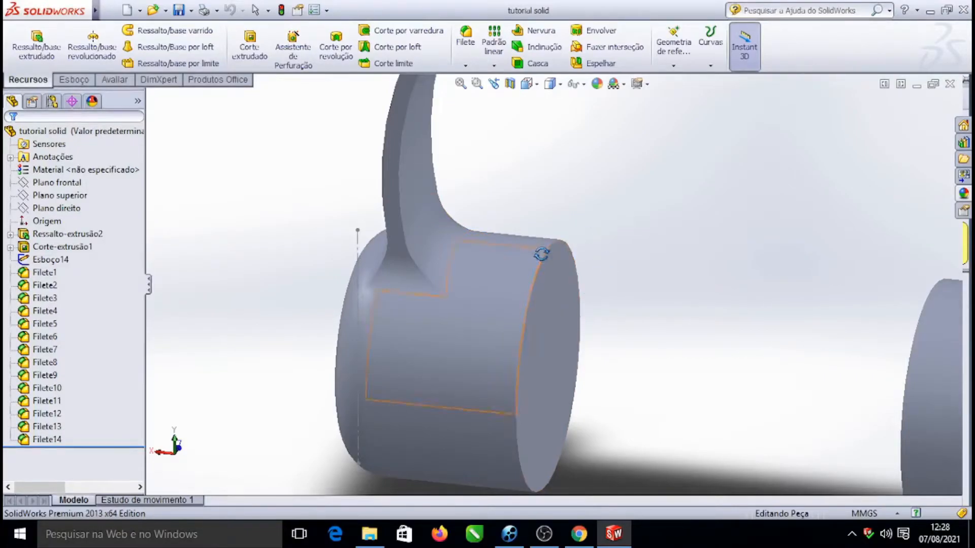
scroll(541, 254, up, 1)
scroll(540, 323, down, 3)
scroll(549, 313, up, 2)
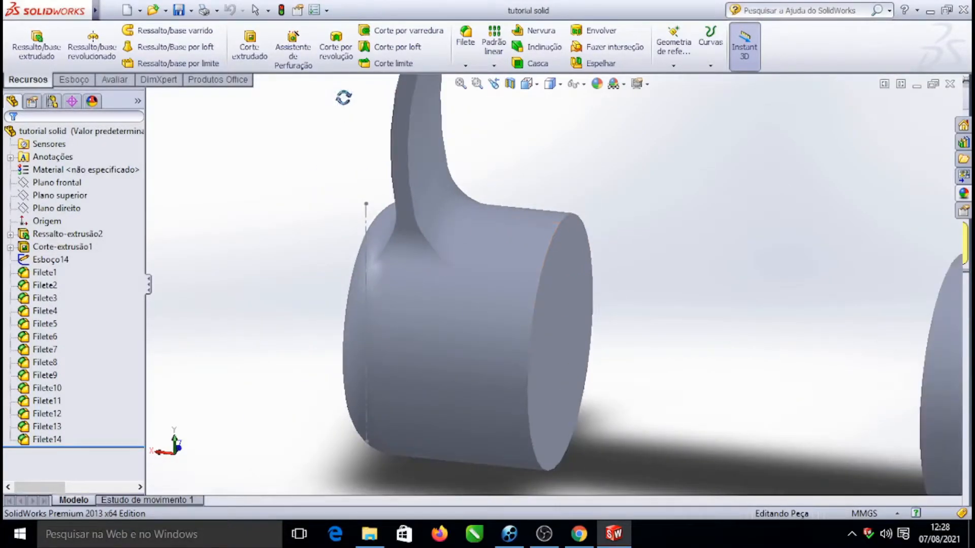
scroll(580, 250, up, 5)
scroll(544, 256, down, 3)
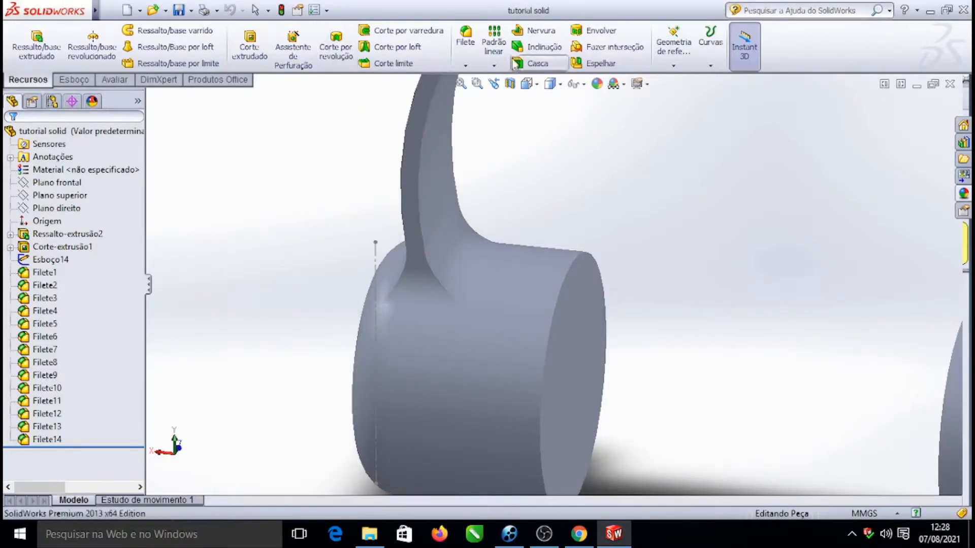
Restore the shaded-with-edges display style and orient the view toward the headband
click(560, 85)
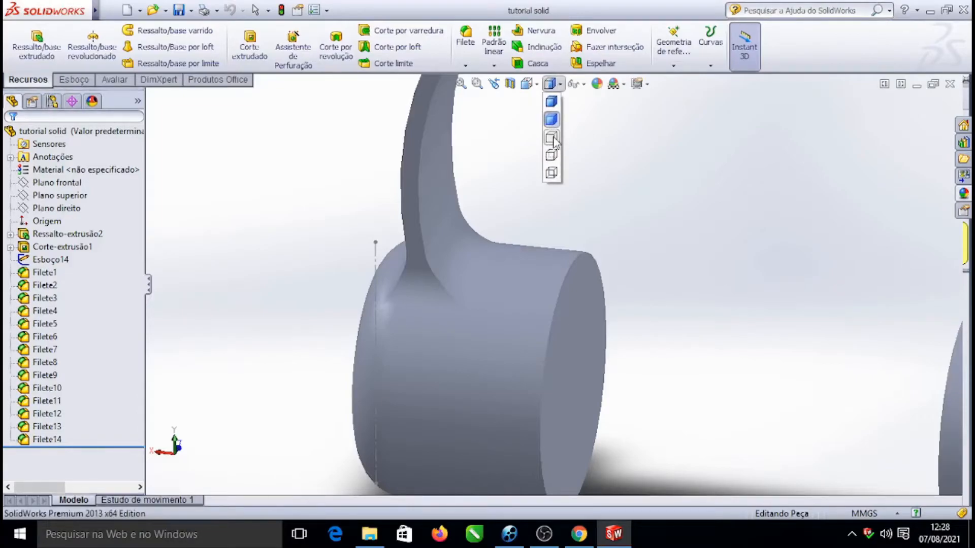
click(552, 102)
scroll(528, 295, up, 5)
scroll(528, 278, down, 5)
scroll(526, 250, up, 5)
middle_drag(608, 213, 553, 199)
scroll(553, 199, down, 3)
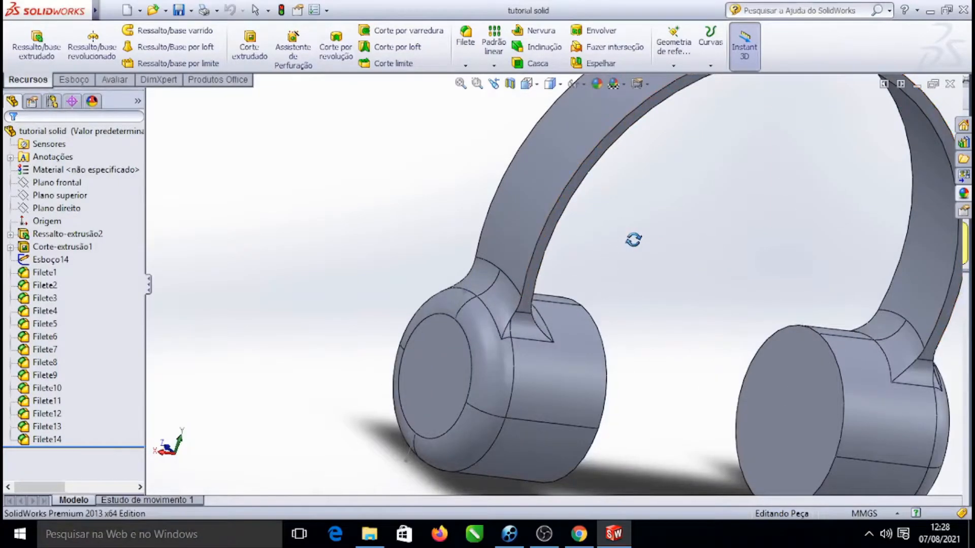
Fillet both outer edges of the headband with a 2 mm radius
click(554, 205)
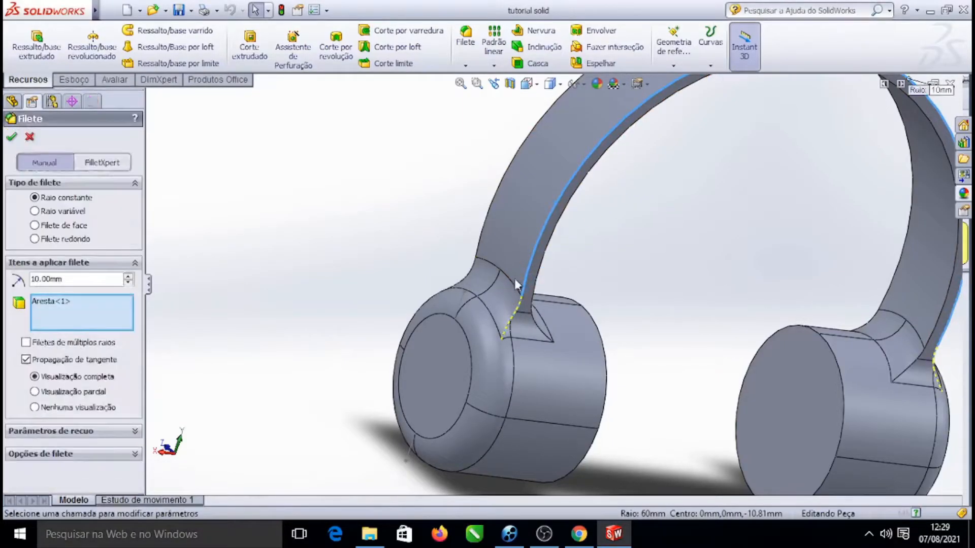
double_click(47, 279)
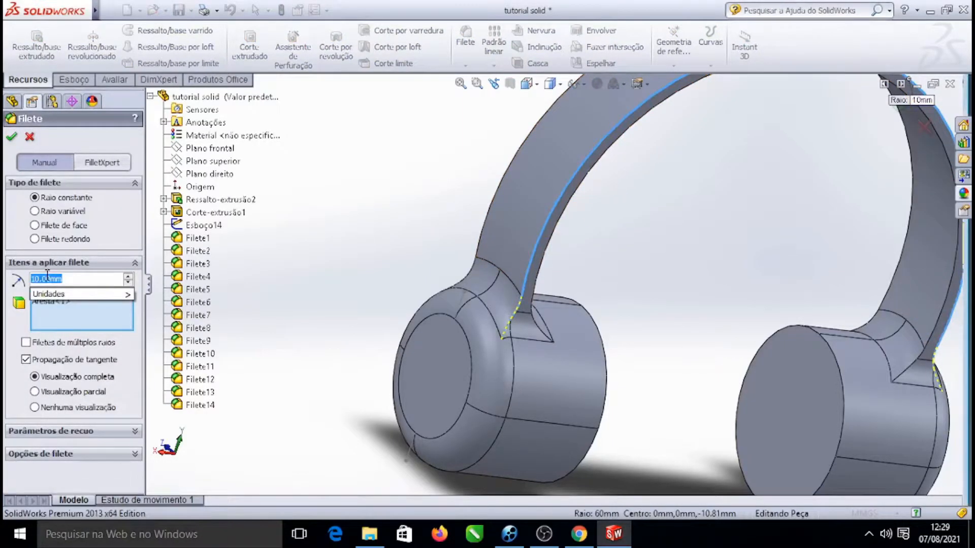
text(2)
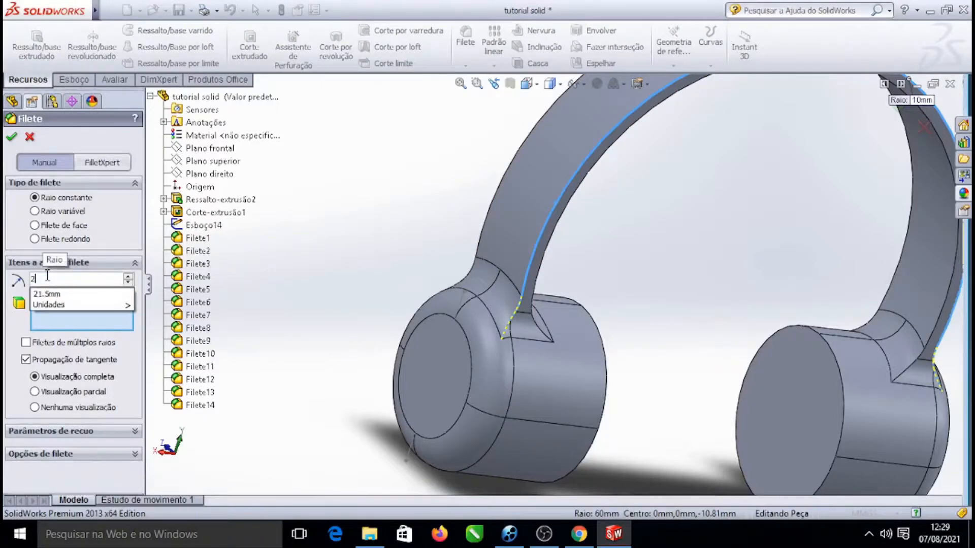
key(Return)
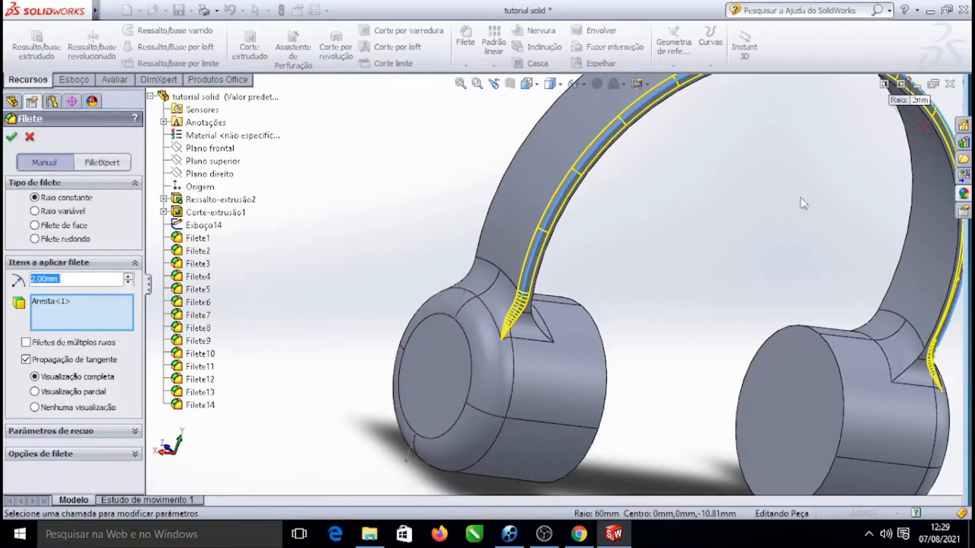
click(527, 137)
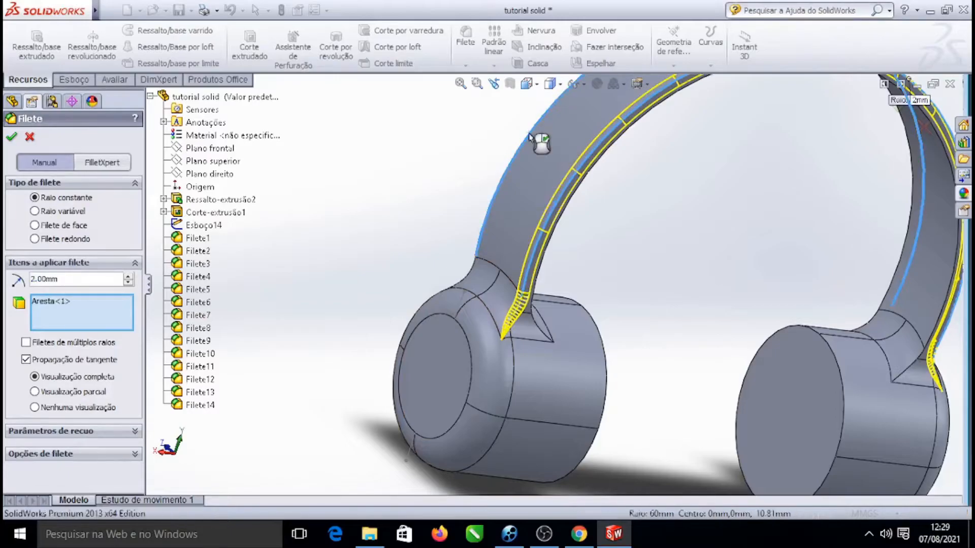
click(11, 138)
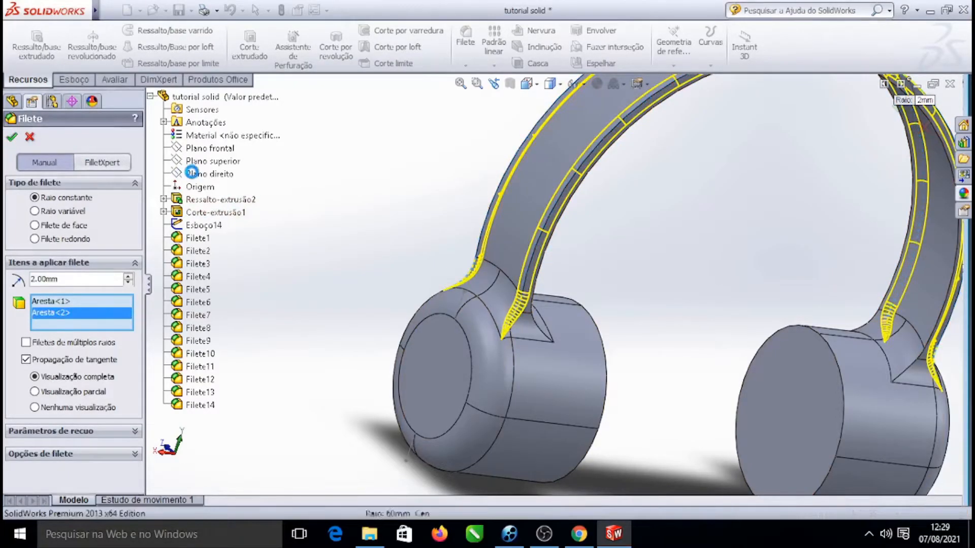
Rotate the whole model and highlight the top and front reference planes to examine its orientation
scroll(558, 254, down, 4)
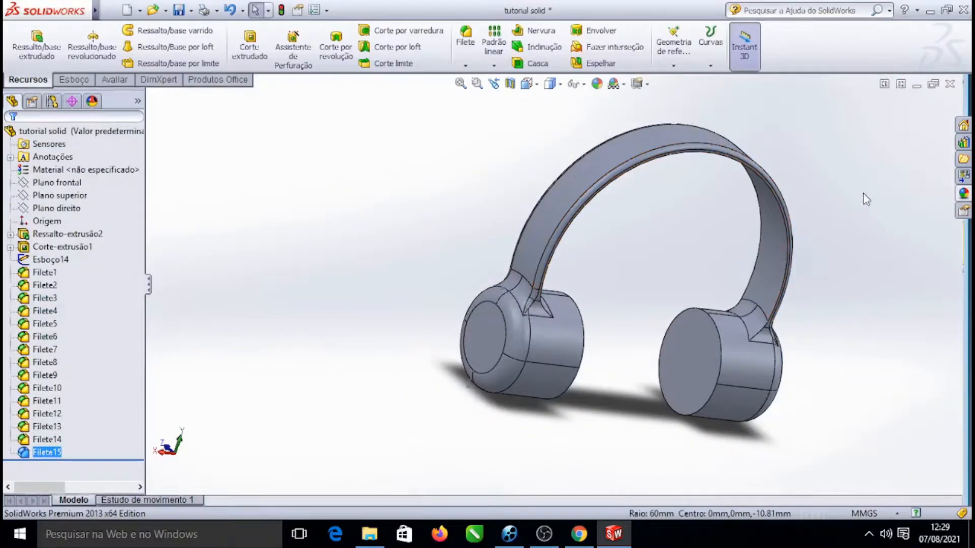
right_click(863, 198)
mouse_move(872, 231)
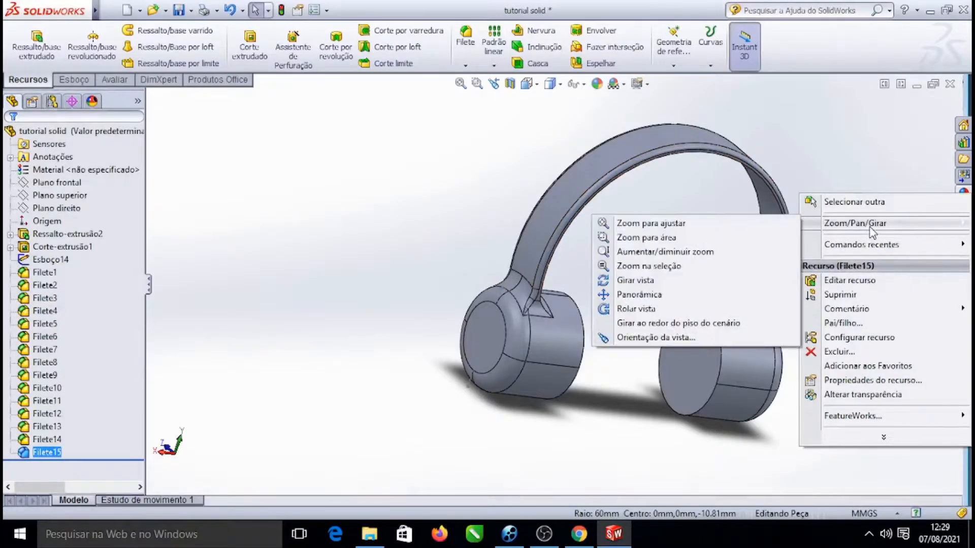
click(710, 281)
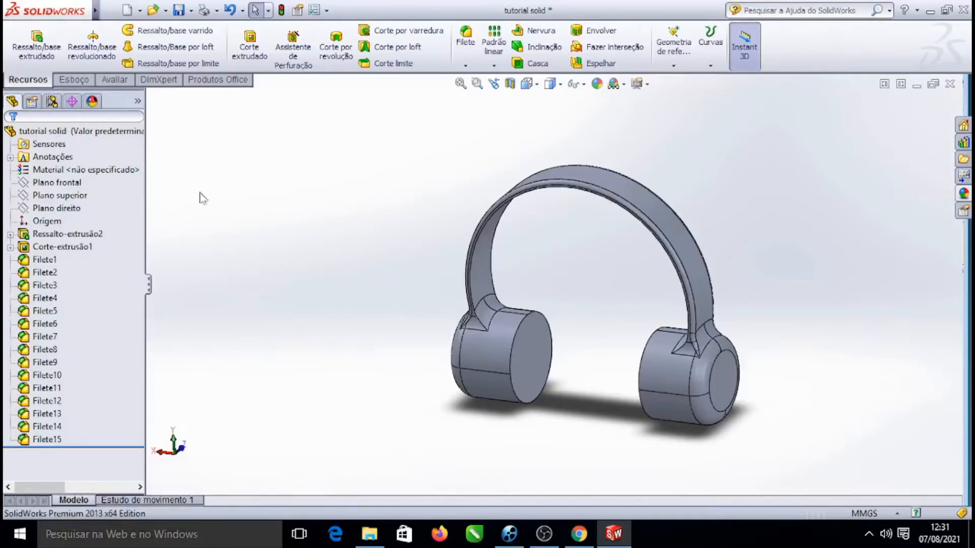
click(57, 182)
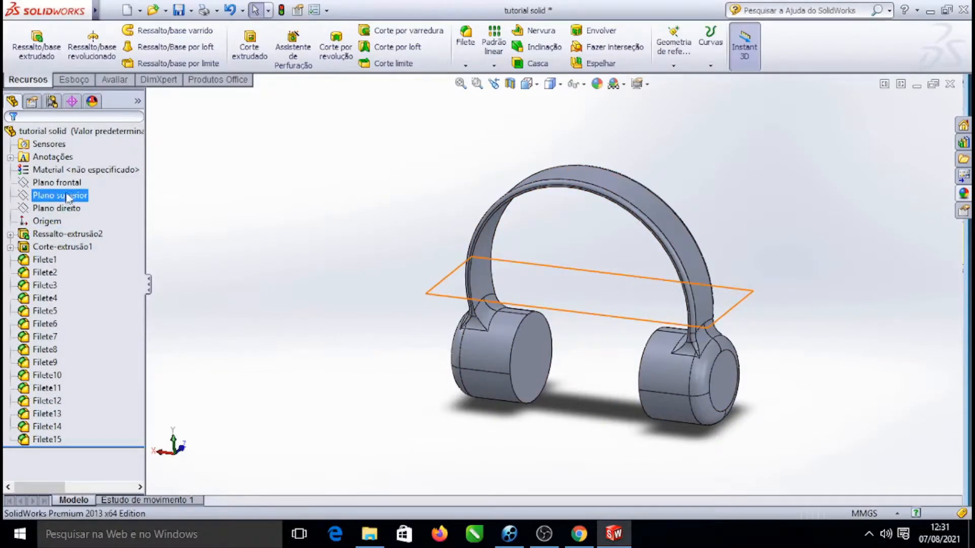
click(69, 183)
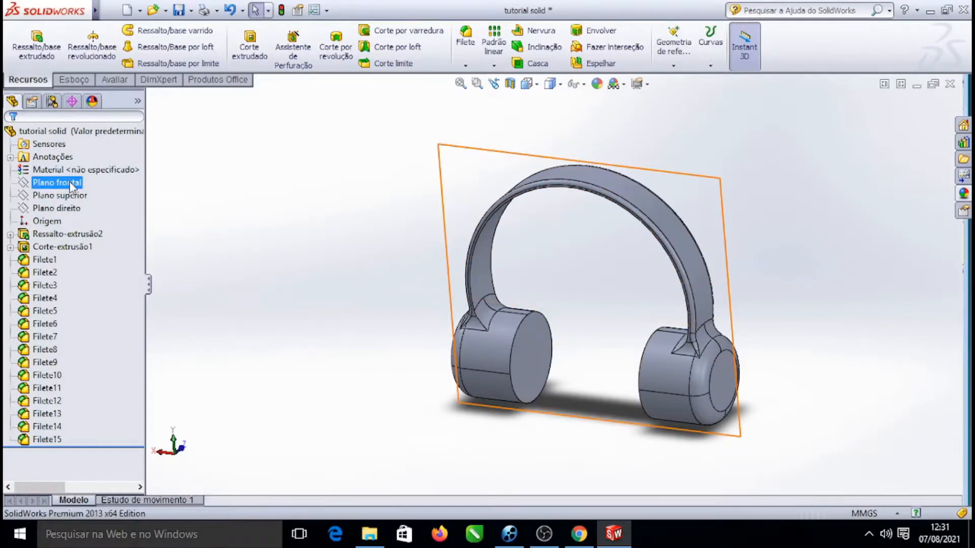
right_click(815, 154)
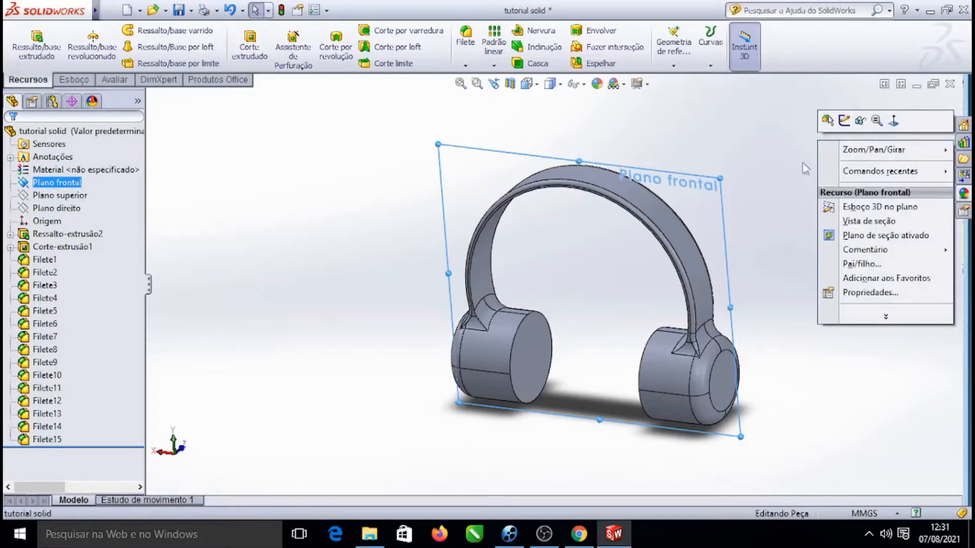
mouse_move(869, 148)
click(711, 193)
drag(832, 203, 759, 203)
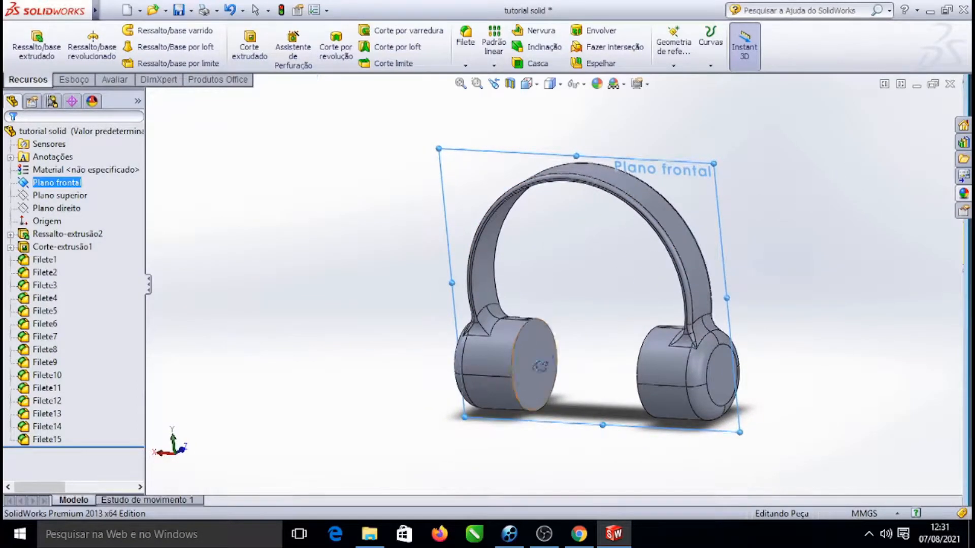
Zoom in and out around the left earcup to inspect its shape
scroll(545, 360, down, 6)
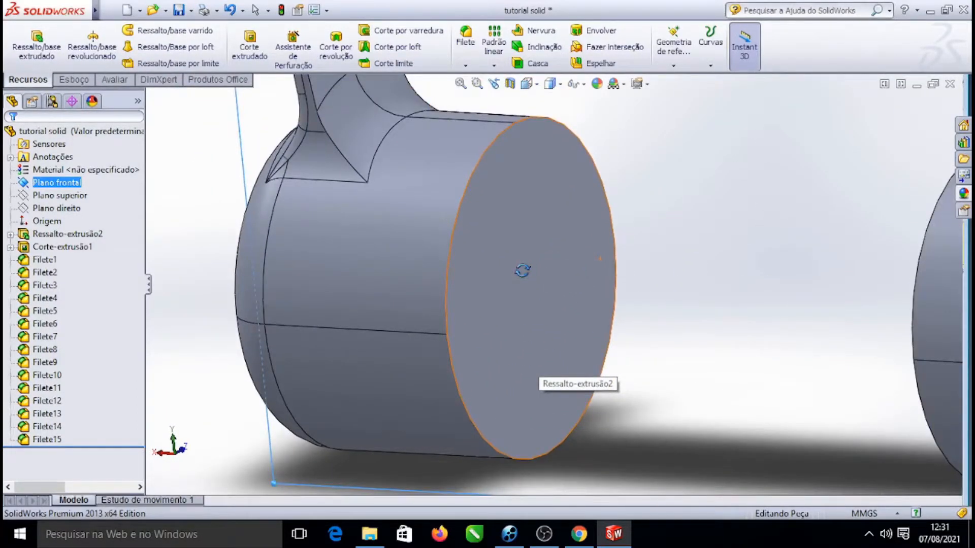
scroll(549, 269, up, 5)
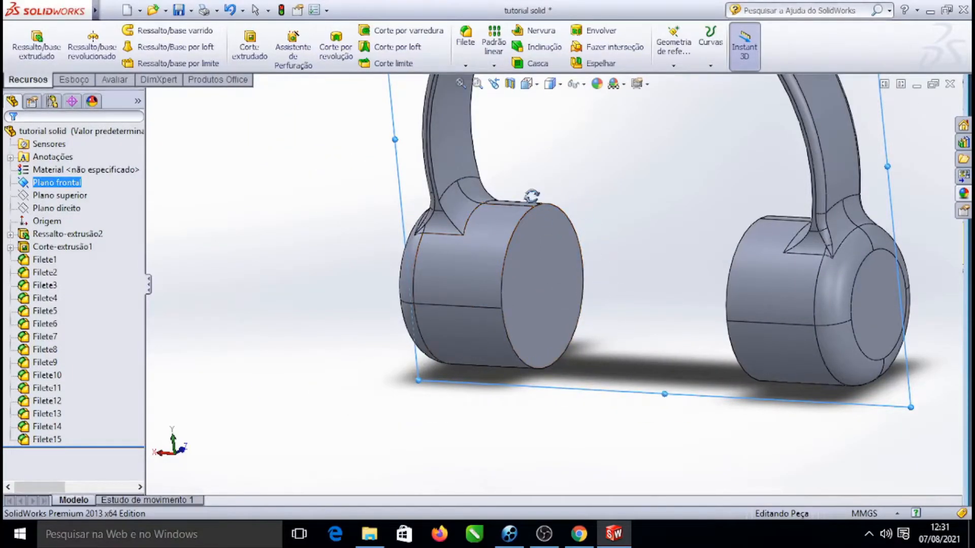
scroll(555, 245, up, 5)
mouse_move(866, 279)
mouse_down()
mouse_move(766, 324)
mouse_move(839, 295)
mouse_move(885, 255)
mouse_move(801, 285)
mouse_move(861, 265)
mouse_up()
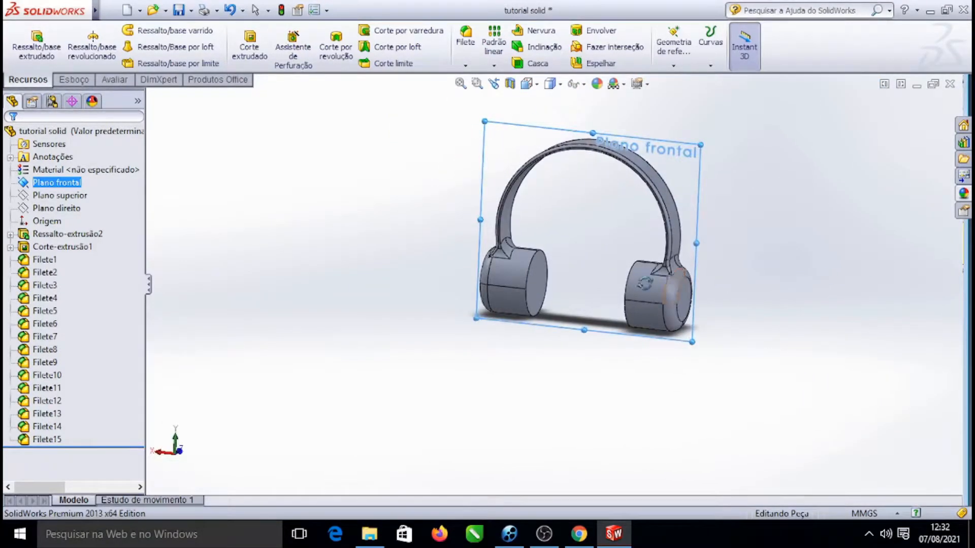
scroll(528, 283, down, 3)
scroll(436, 228, down, 3)
scroll(529, 272, down, 3)
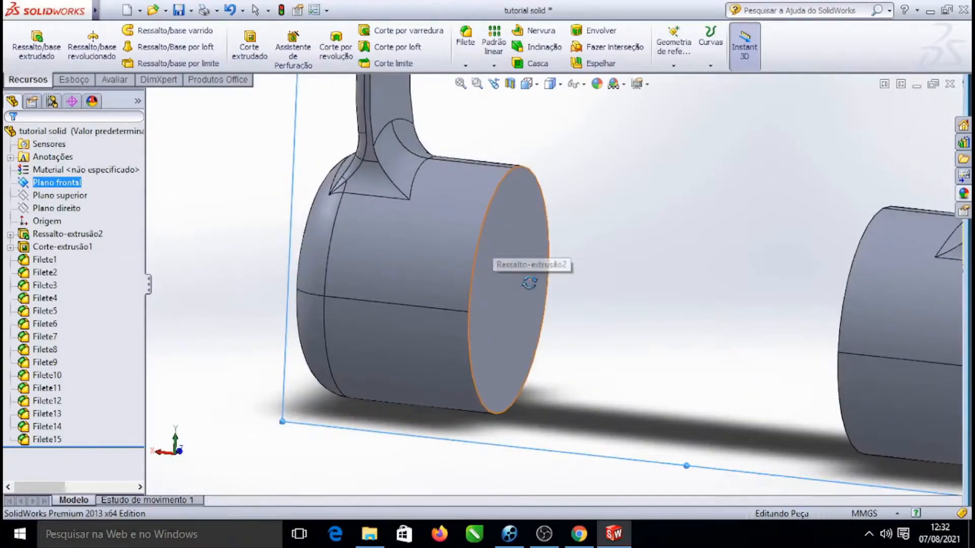
scroll(529, 274, up, 2)
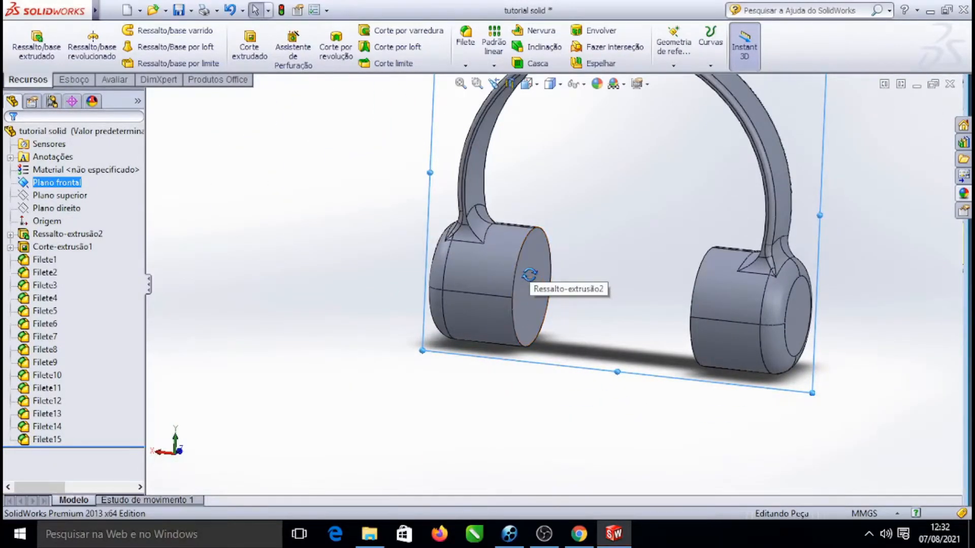
Orient the view normal to the Front Plane and zoom in on the left earcup
click(58, 195)
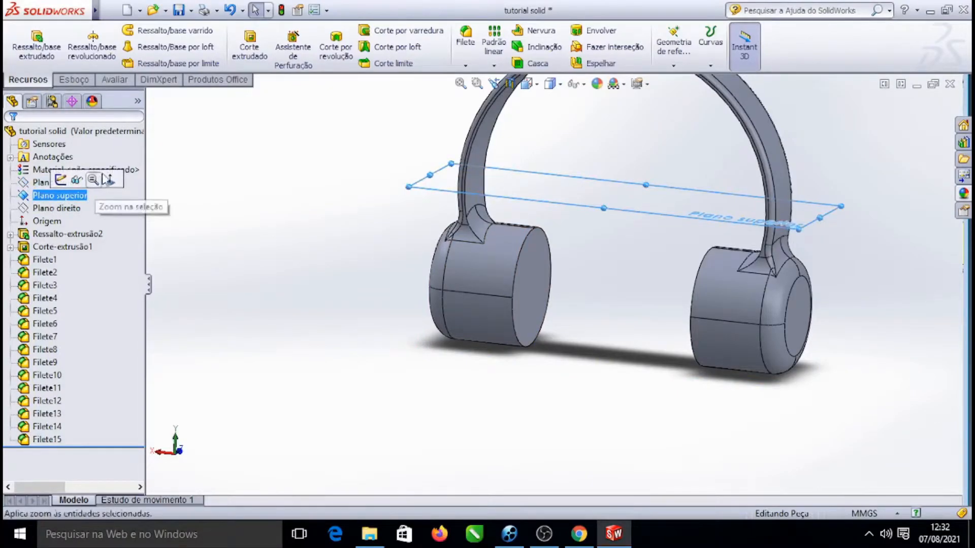
click(51, 182)
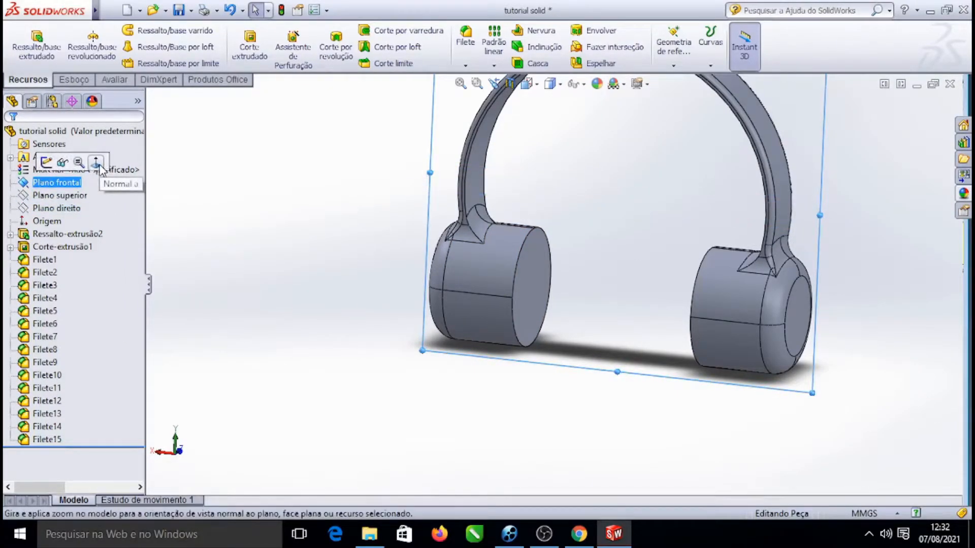
click(96, 163)
ctrl+click(56, 198)
click(55, 200)
click(44, 182)
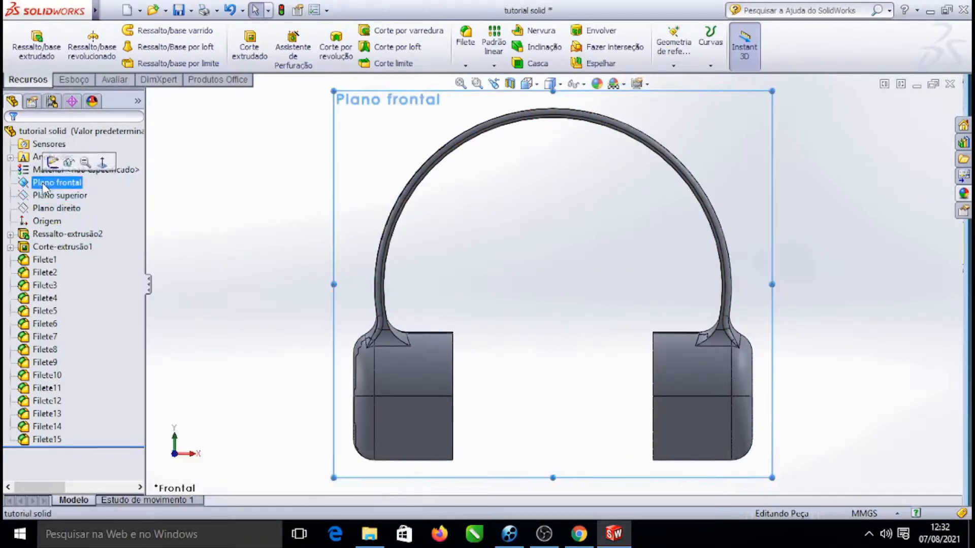
click(72, 196)
click(53, 183)
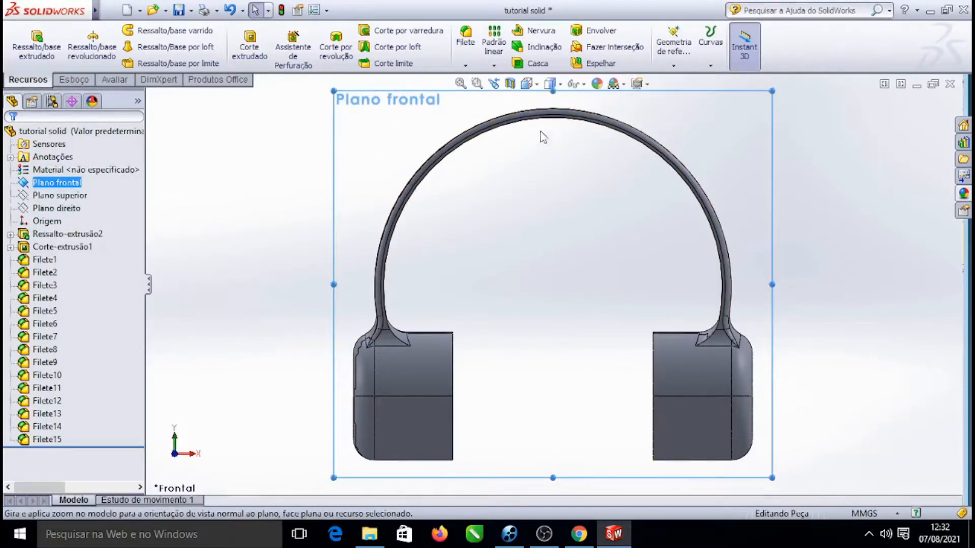
ctrl+click(69, 197)
click(57, 182)
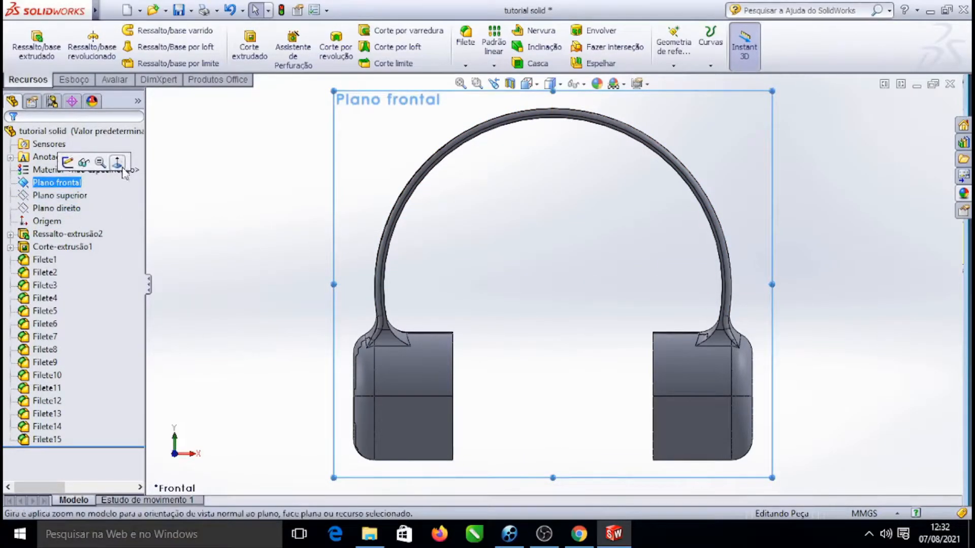
click(124, 168)
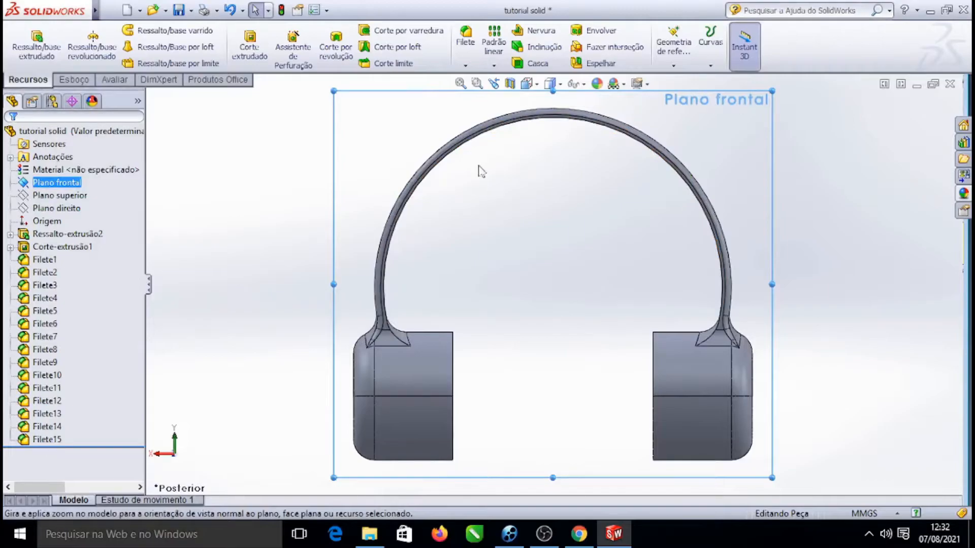
click(69, 196)
click(55, 184)
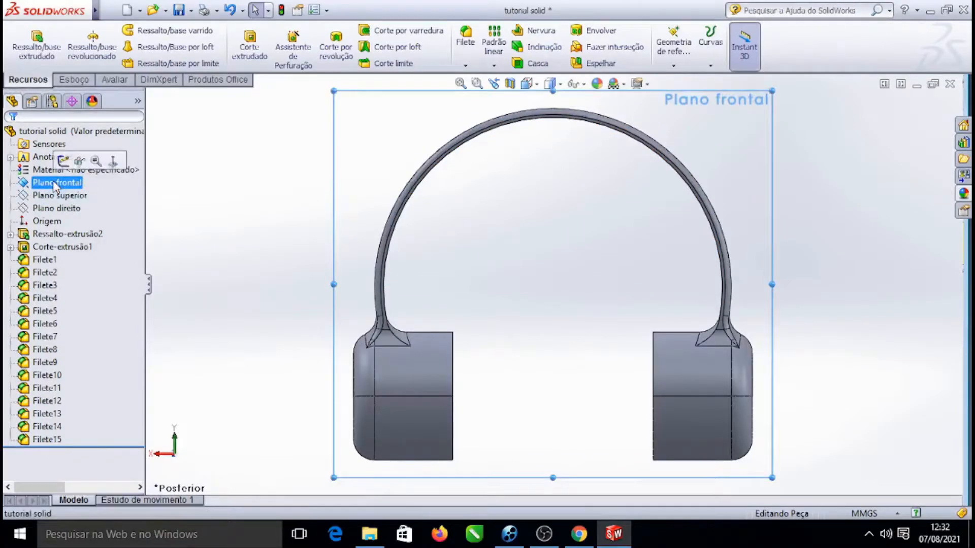
click(114, 162)
click(227, 192)
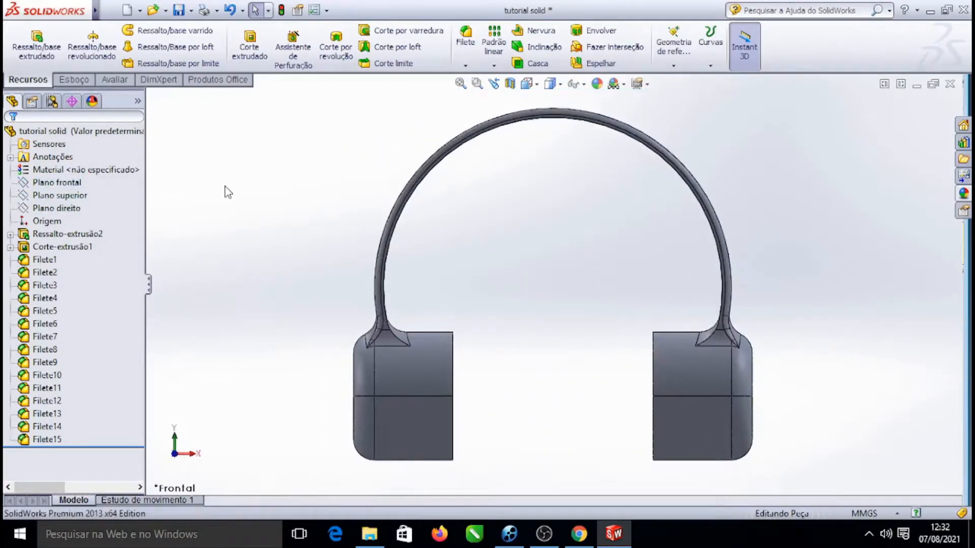
scroll(394, 429, down, 2)
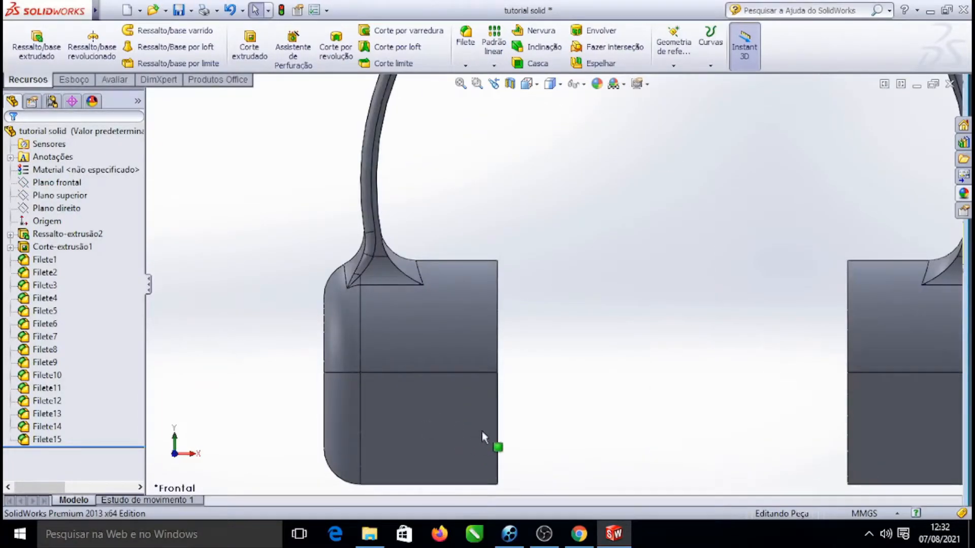
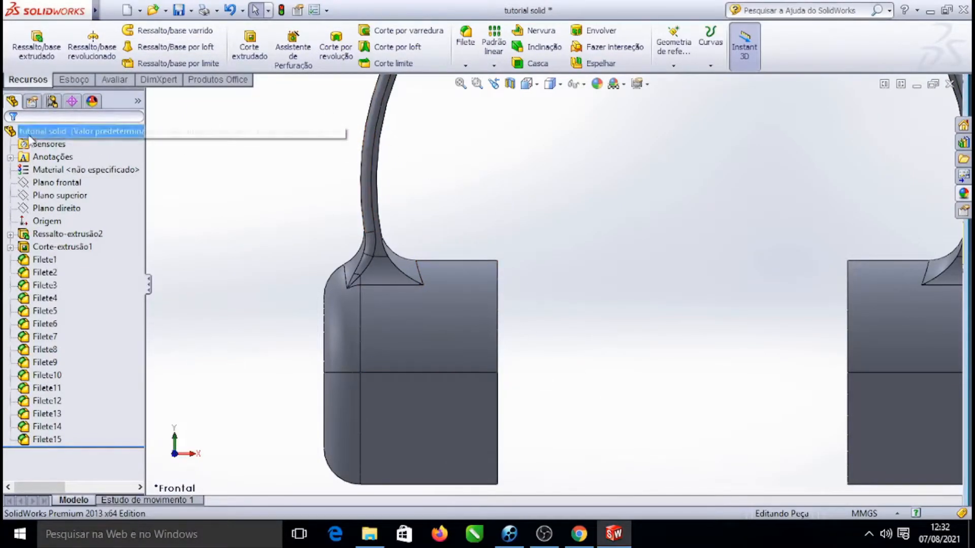
Start a centerline sketch on the Front Plane
click(74, 80)
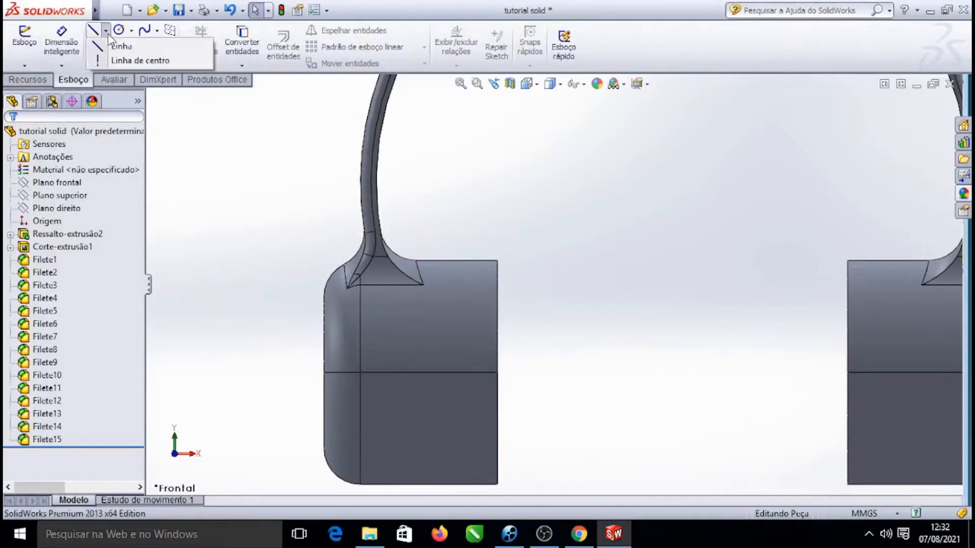
click(137, 60)
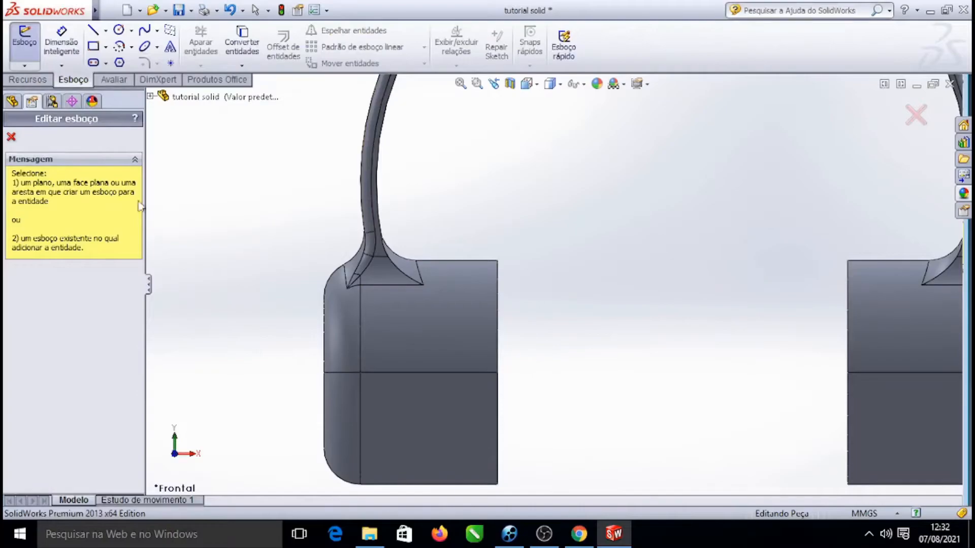
click(150, 97)
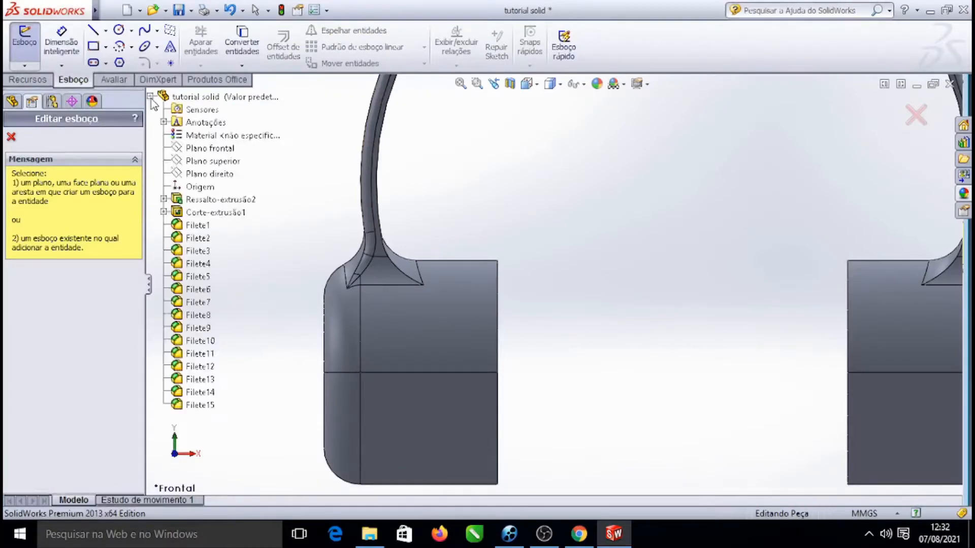
click(208, 148)
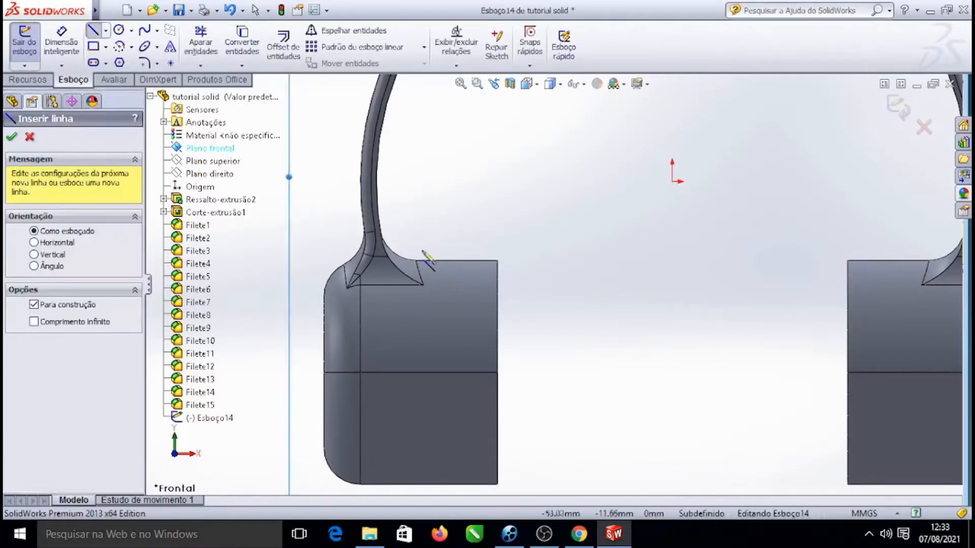
click(336, 204)
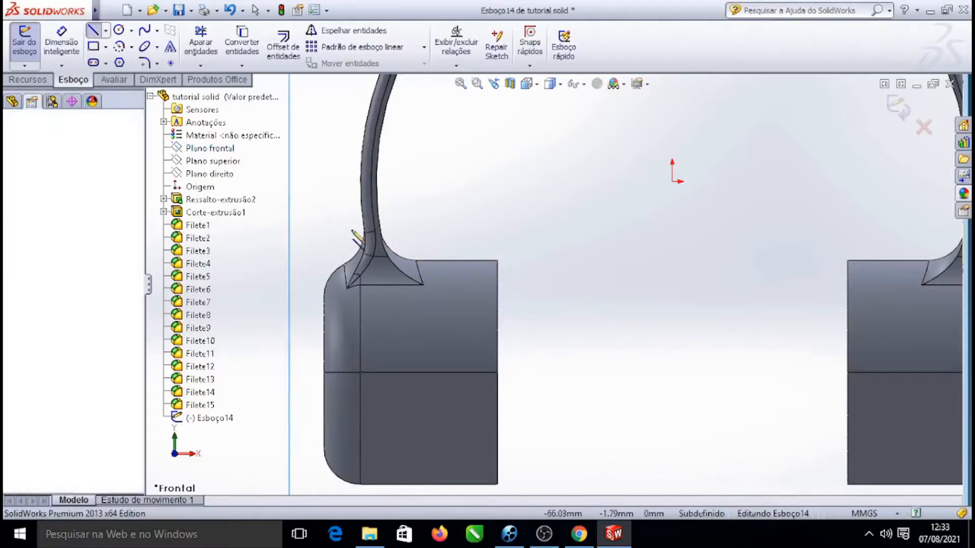
right_click(322, 151)
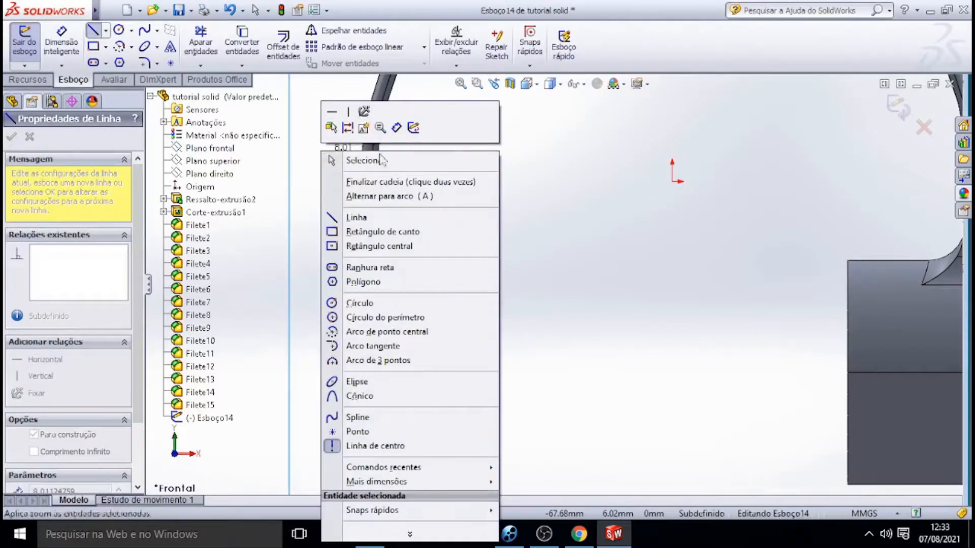
click(315, 85)
key(Escape)
key(Escape)
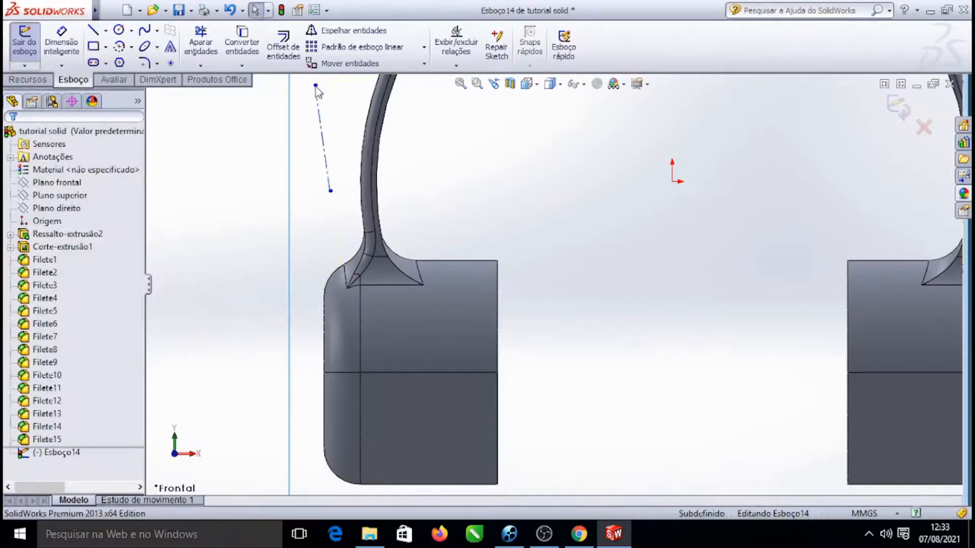
key(ctrl+z)
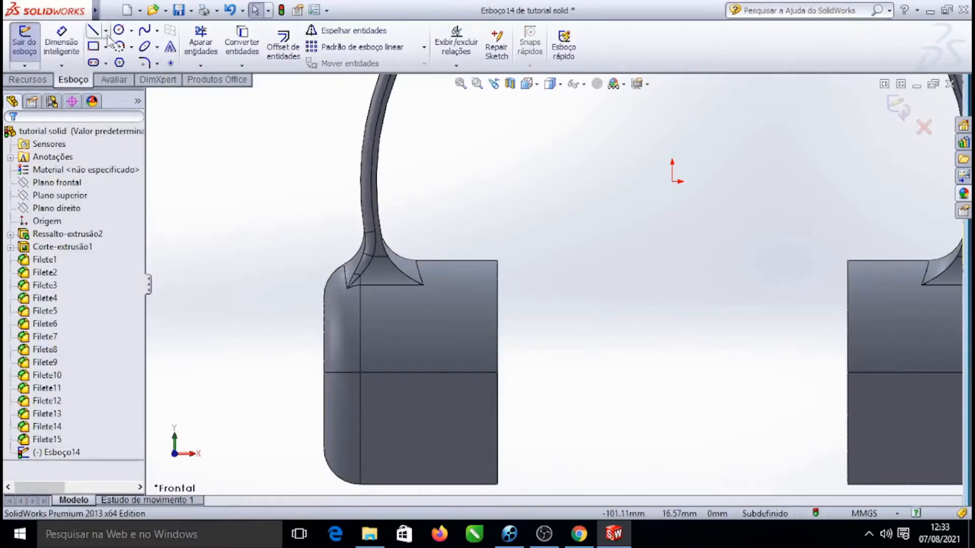
Draw a horizontal centerline about 33.7 mm long outward from the left earcup's right edge at its midline
click(138, 61)
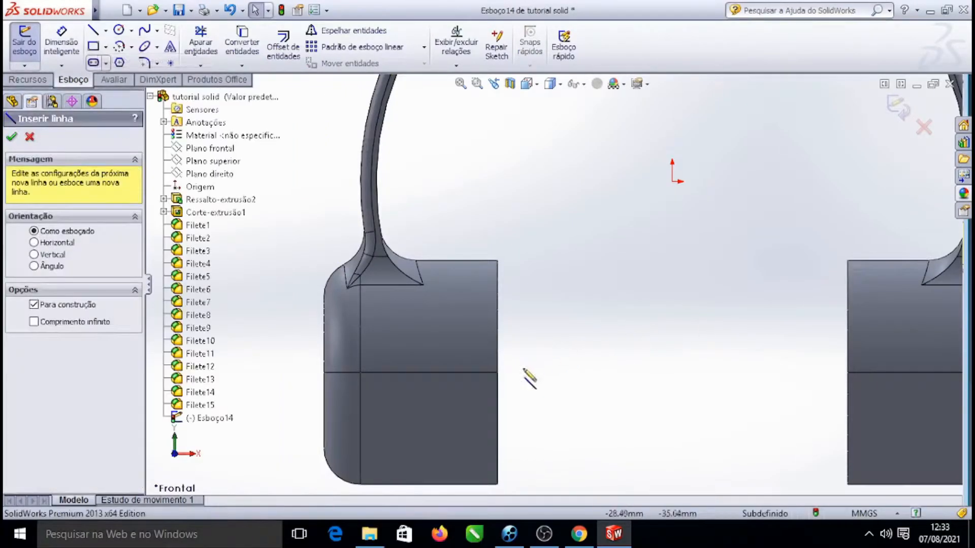
click(498, 373)
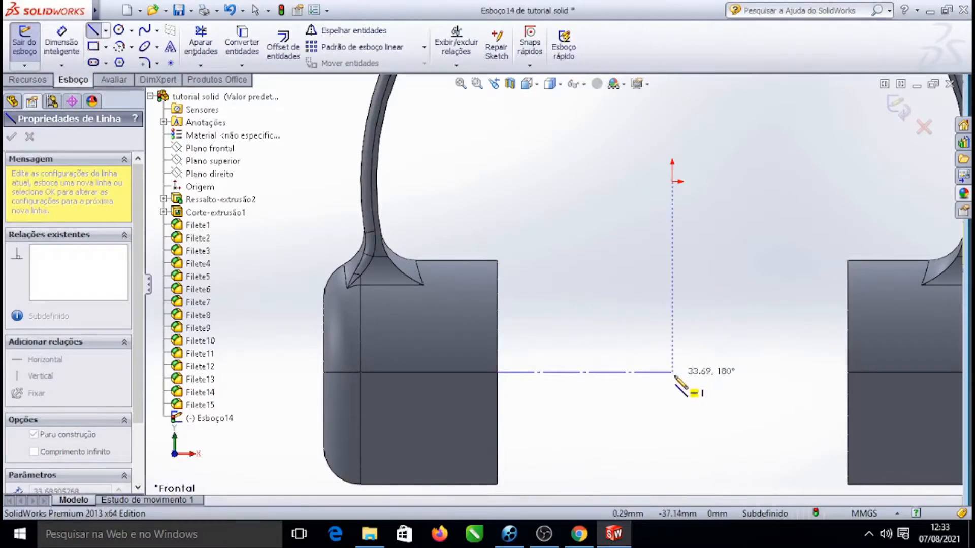
click(642, 372)
key(Escape)
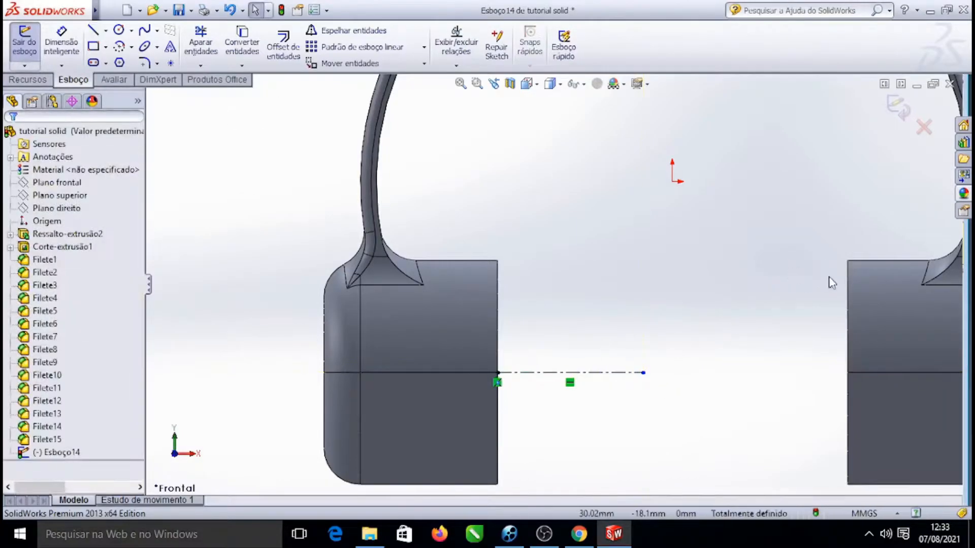
Rotate the whole model, then reorient normal to the Front Plane and zoom in on the left earcup
key(f)
right_click(852, 208)
mouse_move(893, 58)
click(711, 101)
drag(860, 214, 827, 269)
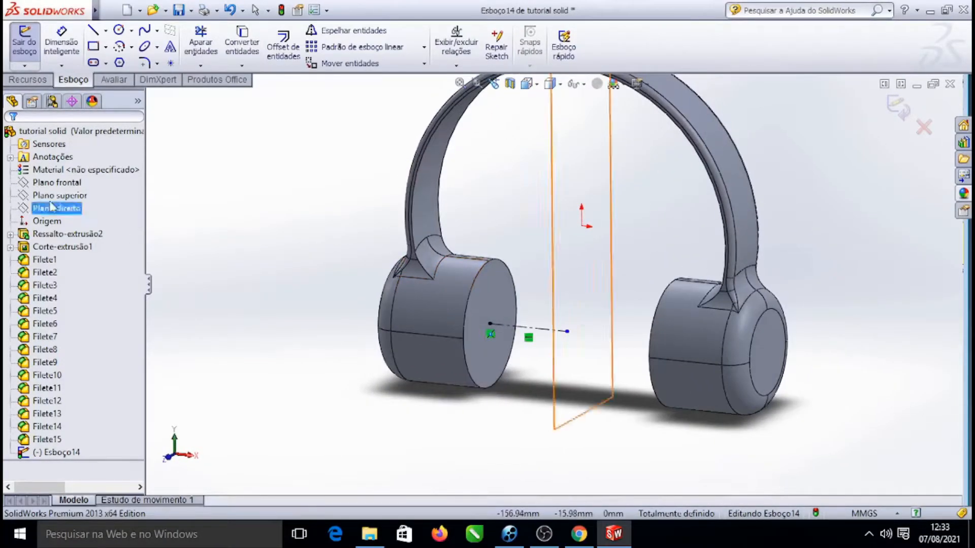
click(57, 183)
click(117, 163)
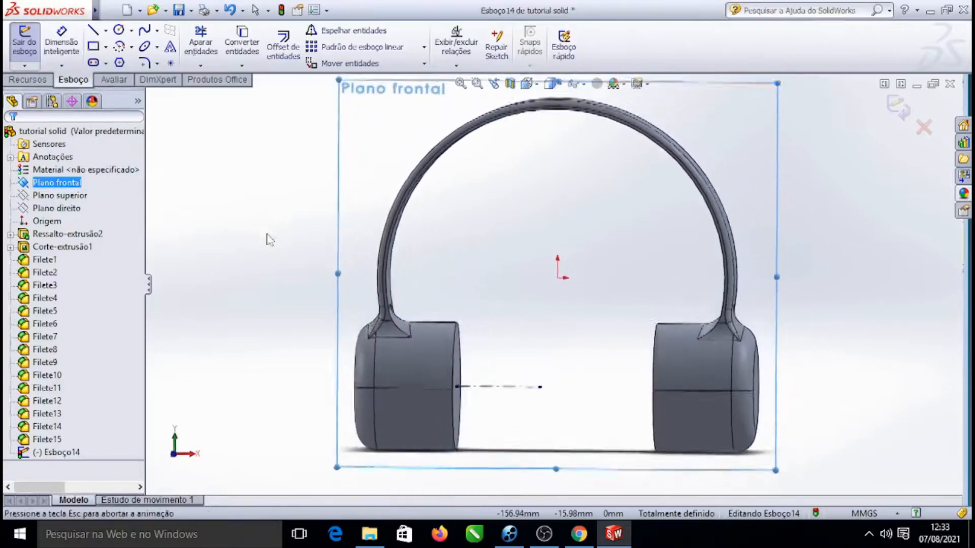
scroll(426, 355, down, 5)
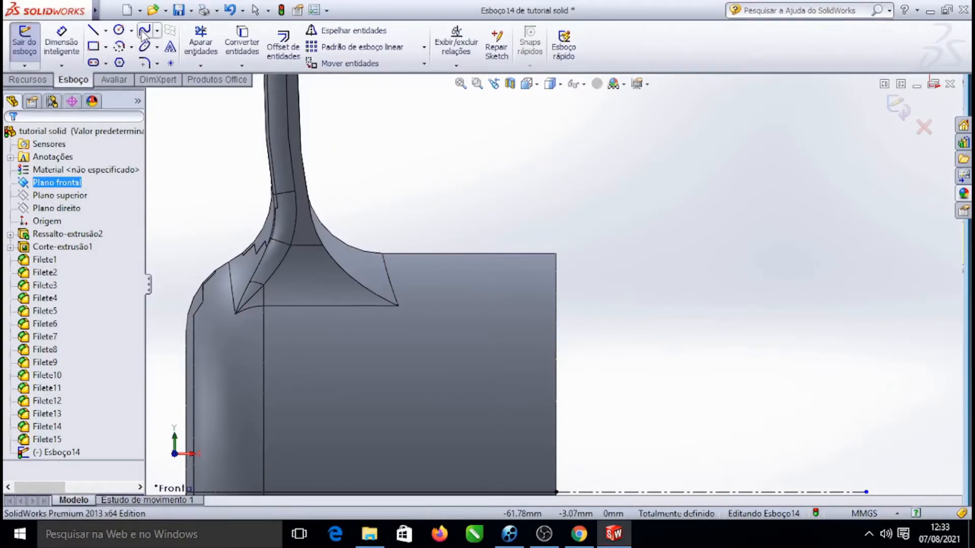
Sketch a spline across the left earcup's upper right corner, from its right edge to its top edge
click(555, 294)
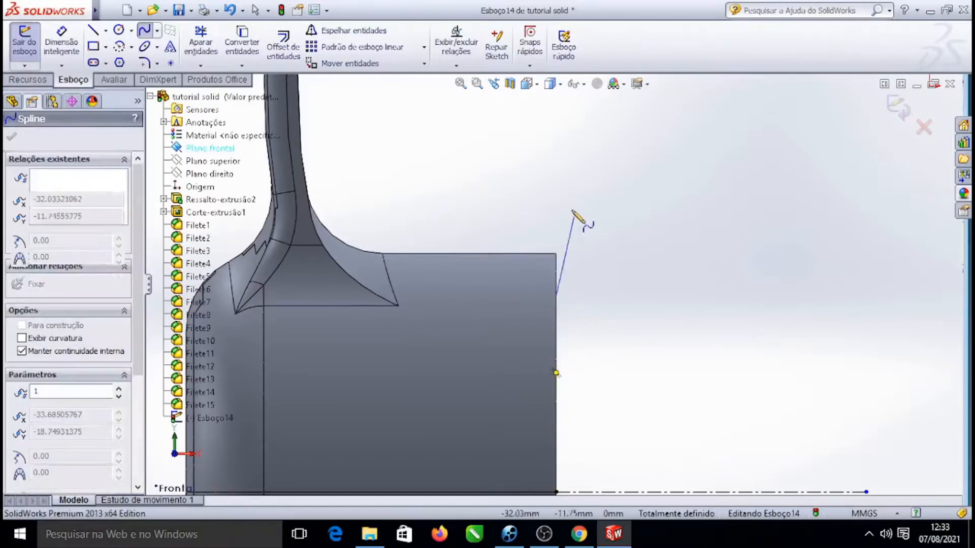
click(502, 254)
key(Escape)
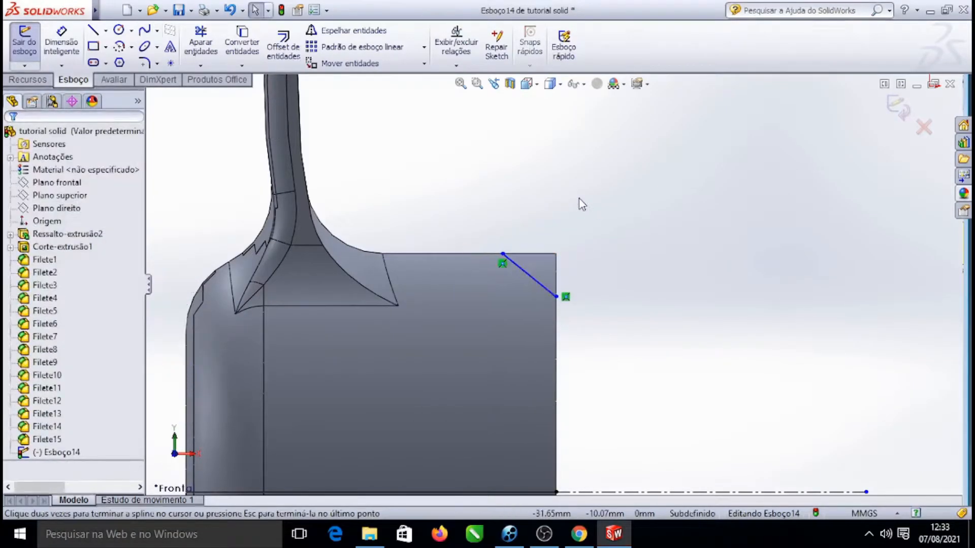
Reshape the spline with its tangent handles and endpoint into a rounded corner curve
click(529, 275)
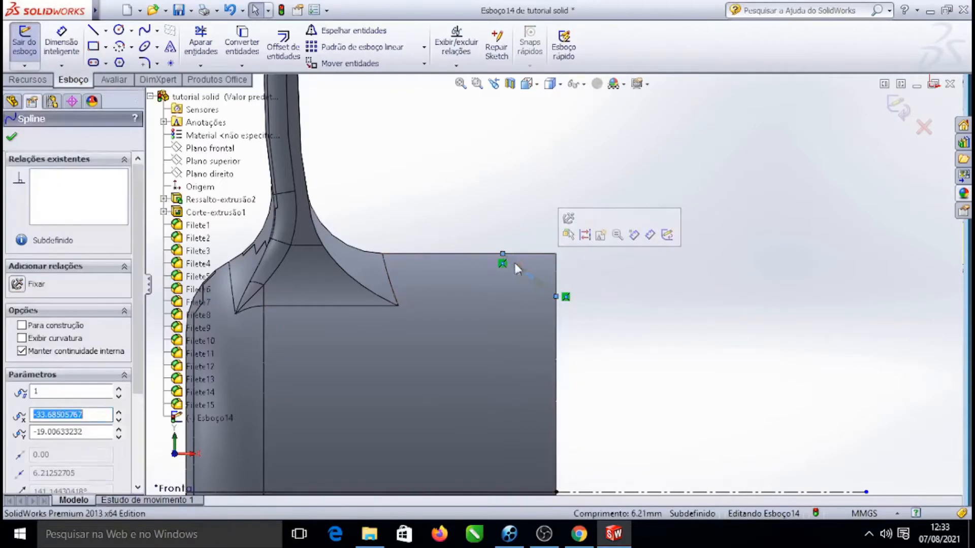
click(404, 165)
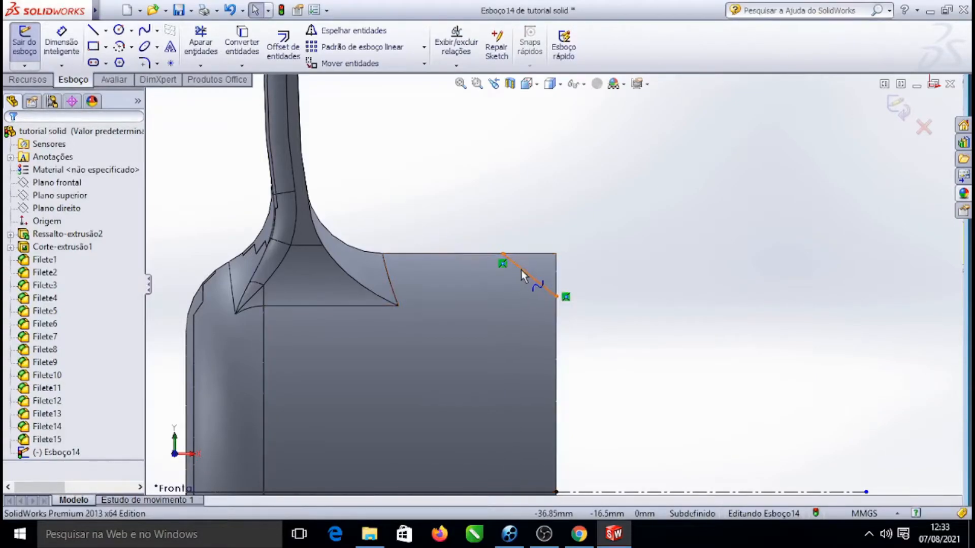
click(540, 283)
scroll(540, 284, down, 5)
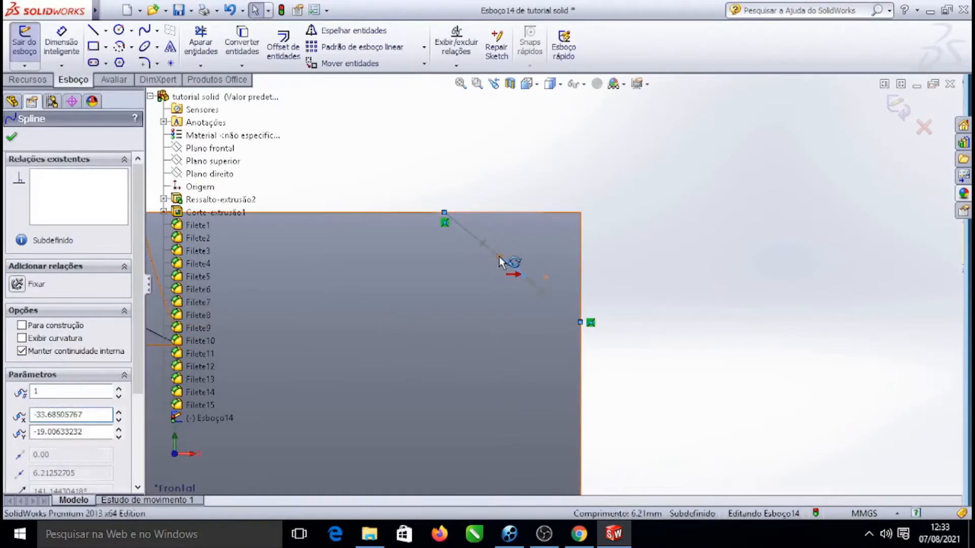
drag(498, 256, 522, 210)
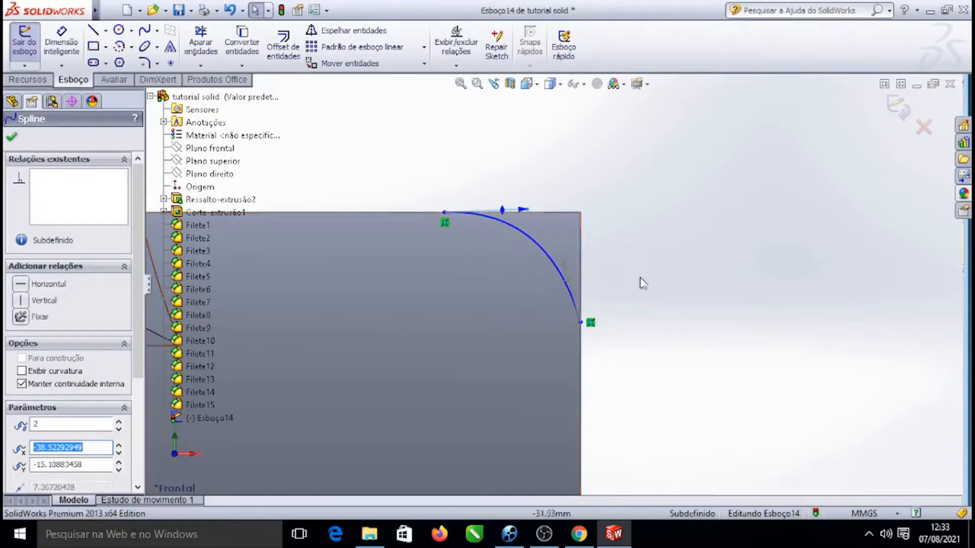
mouse_move(565, 264)
mouse_down()
mouse_move(591, 253)
mouse_move(584, 262)
mouse_up()
drag(445, 212, 491, 219)
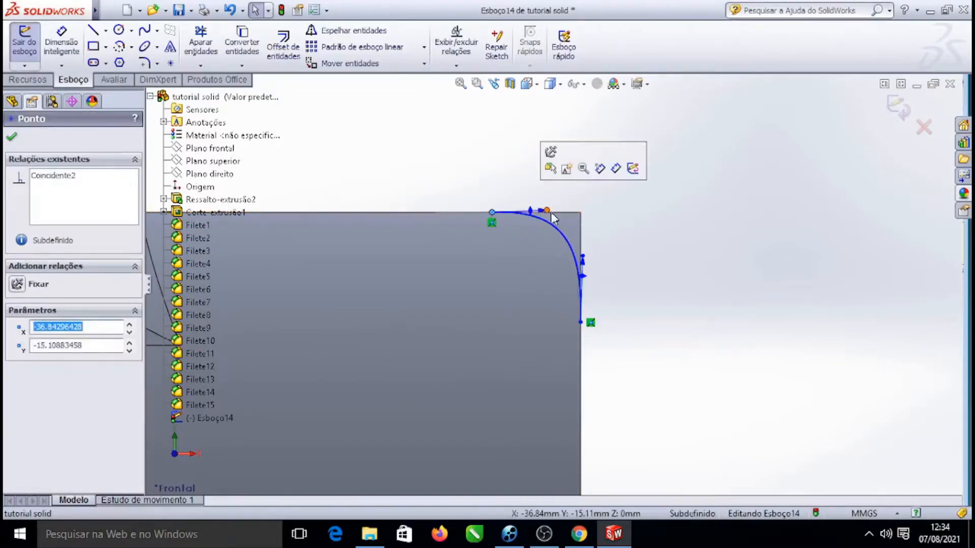
Fine-tune the spline's top endpoint and handle while zooming in and out around the corner
click(528, 212)
mouse_move(582, 256)
mouse_down()
mouse_move(583, 229)
mouse_move(583, 255)
mouse_up()
scroll(584, 255, down, 3)
scroll(532, 298, up, 9)
scroll(548, 288, down, 6)
click(517, 238)
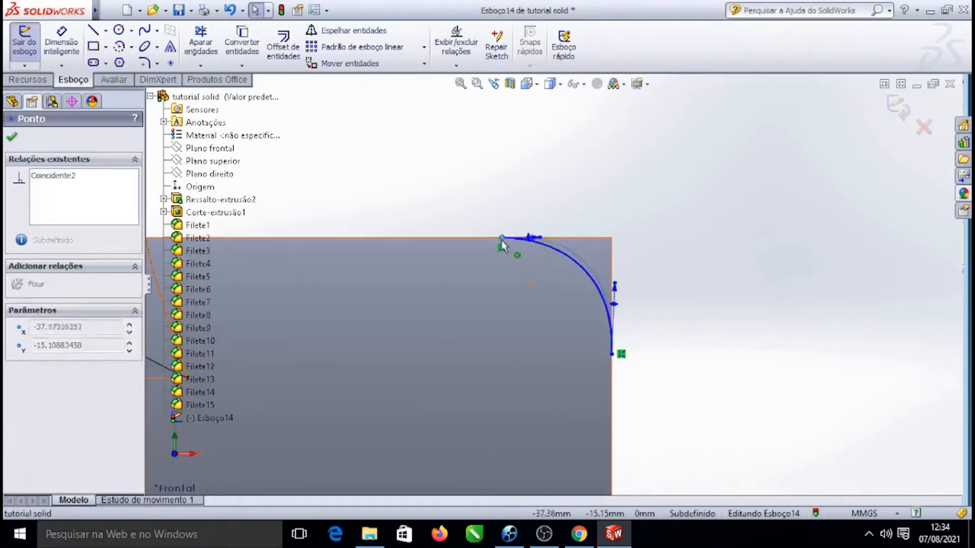
scroll(575, 285, down, 4)
scroll(583, 289, down, 2)
scroll(586, 299, up, 8)
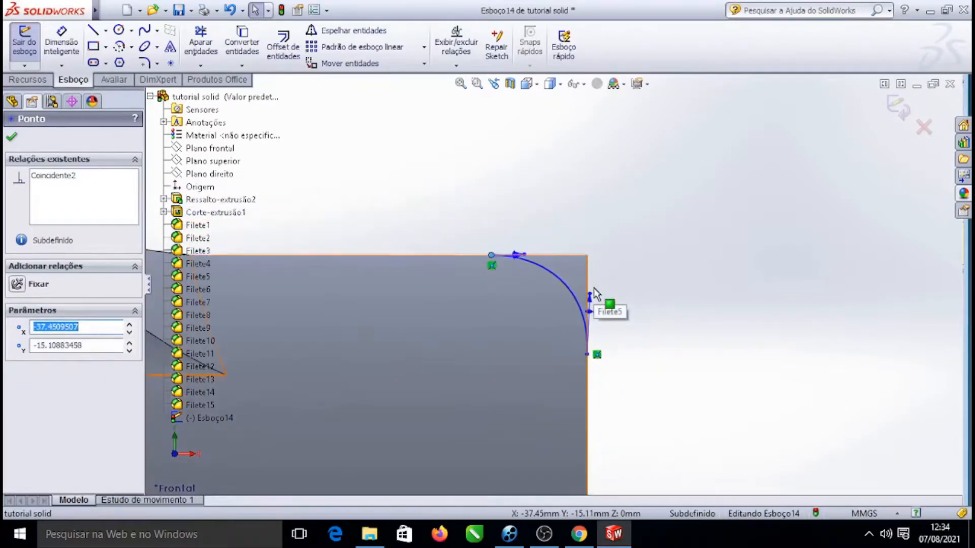
scroll(584, 267, down, 5)
scroll(559, 274, up, 5)
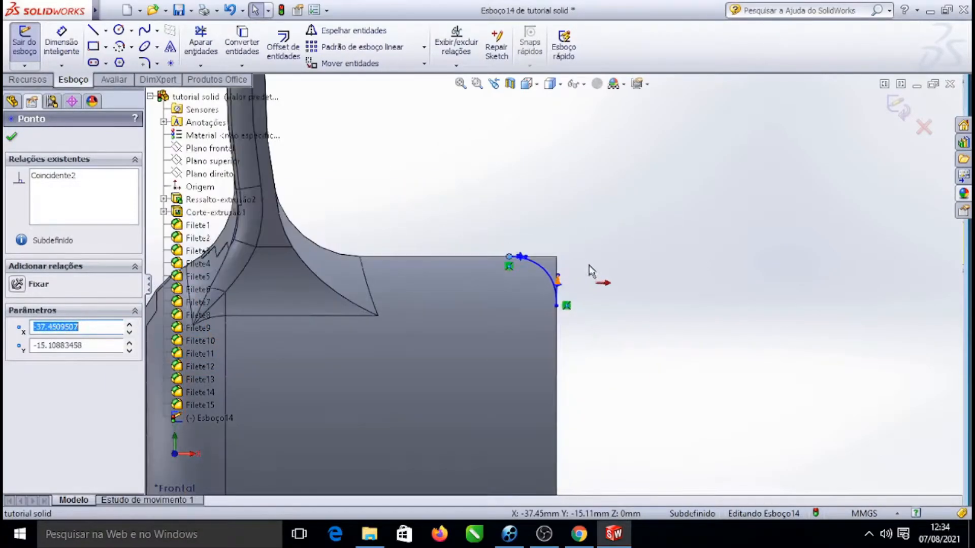
scroll(555, 278, down, 6)
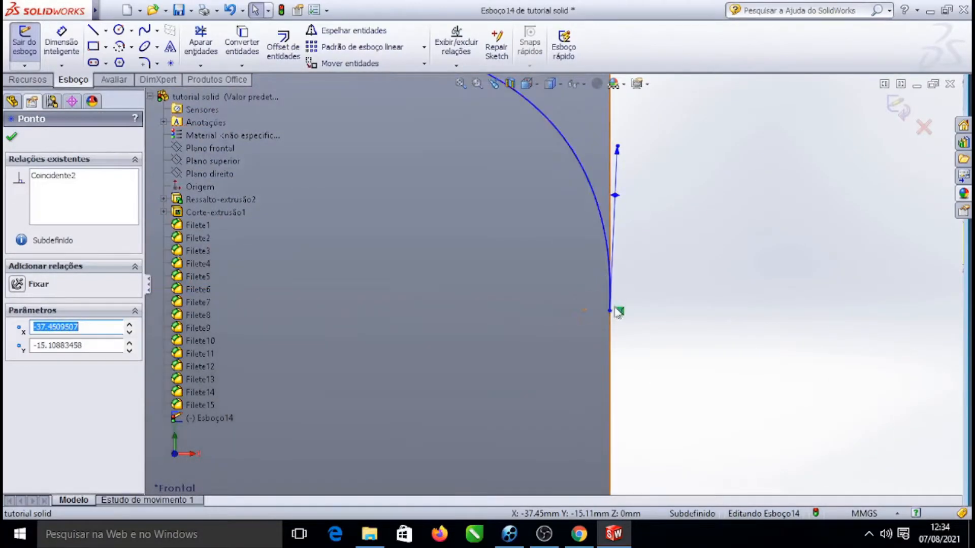
Move the spline's lower endpoint further down the earcup's right edge and confirm the spline
drag(609, 312, 612, 352)
scroll(570, 206, up, 6)
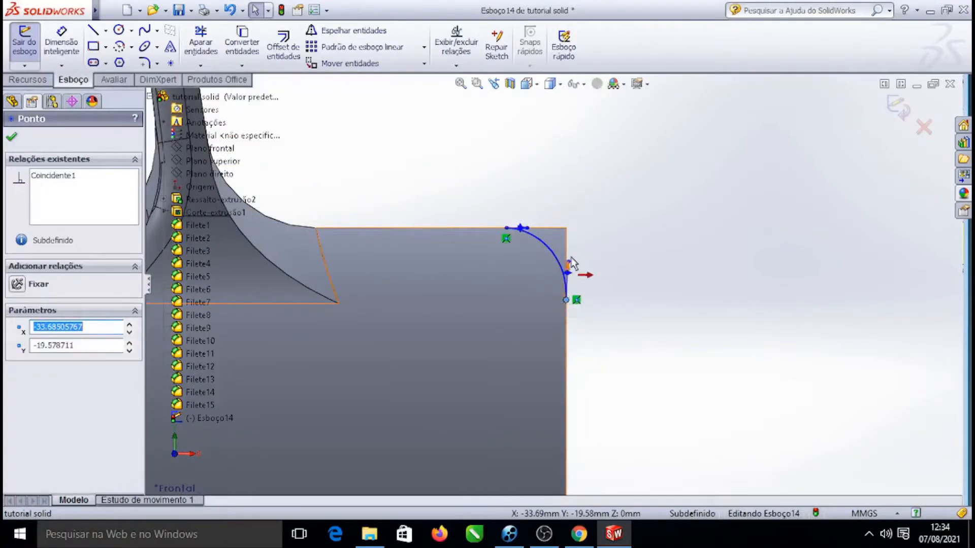
scroll(571, 261, down, 4)
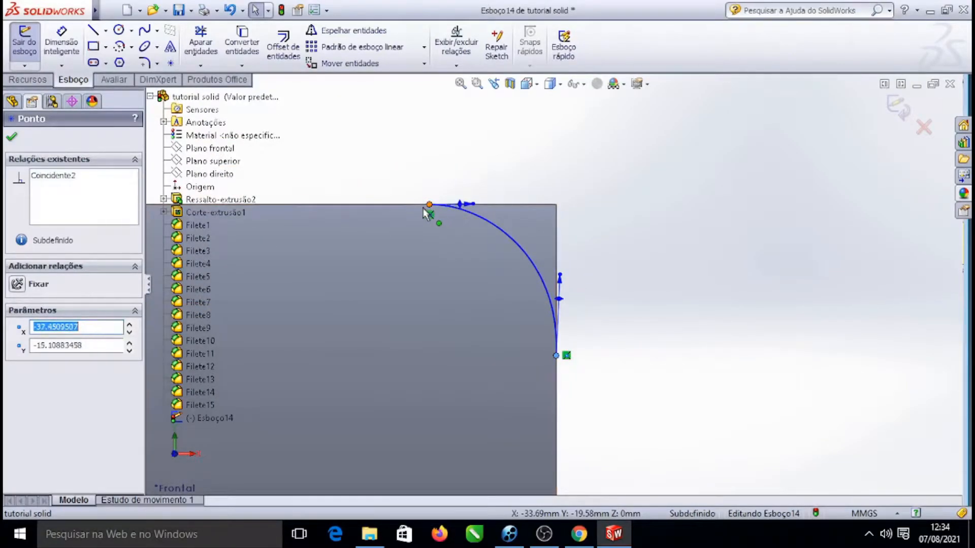
scroll(522, 211, down, 3)
scroll(555, 203, up, 7)
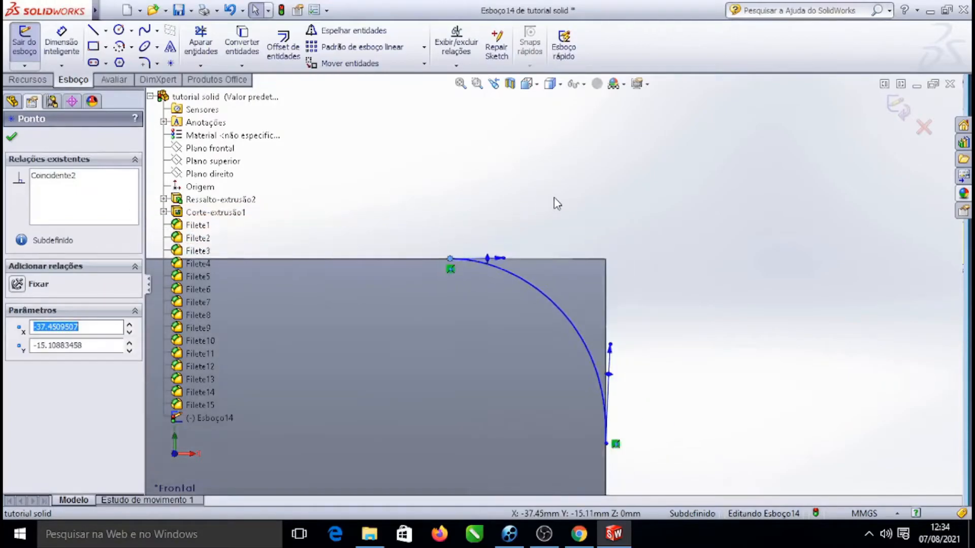
scroll(530, 273, down, 2)
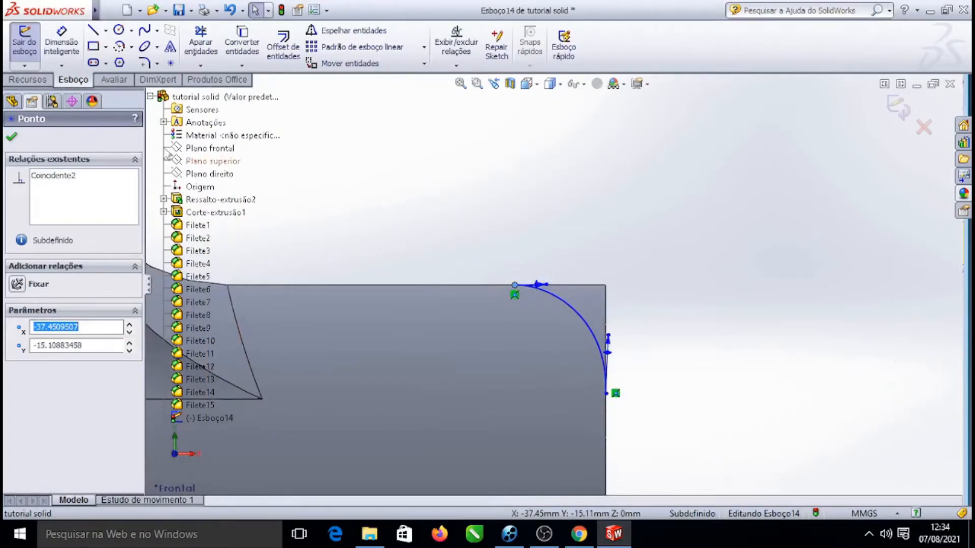
click(17, 138)
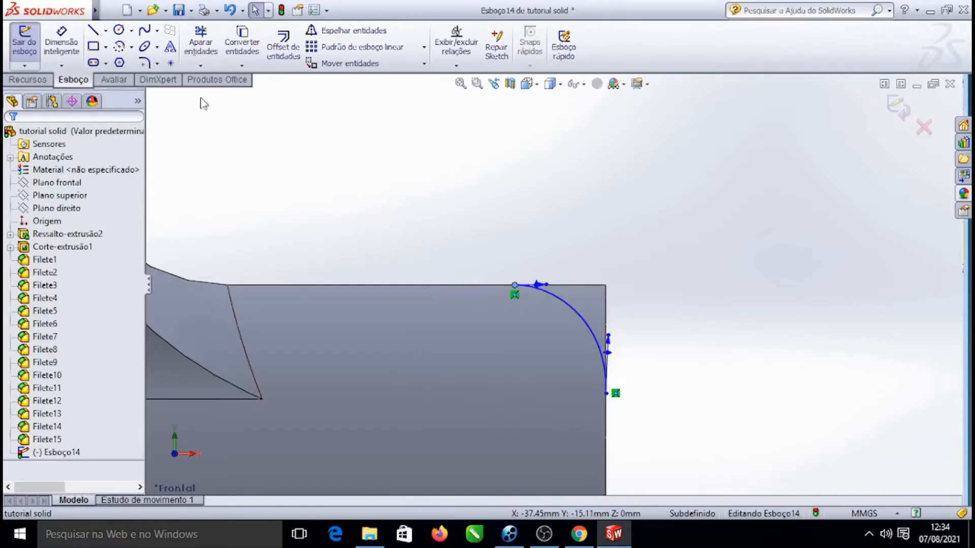
Draw a vertical centerline upward from the spline's top endpoint
click(105, 31)
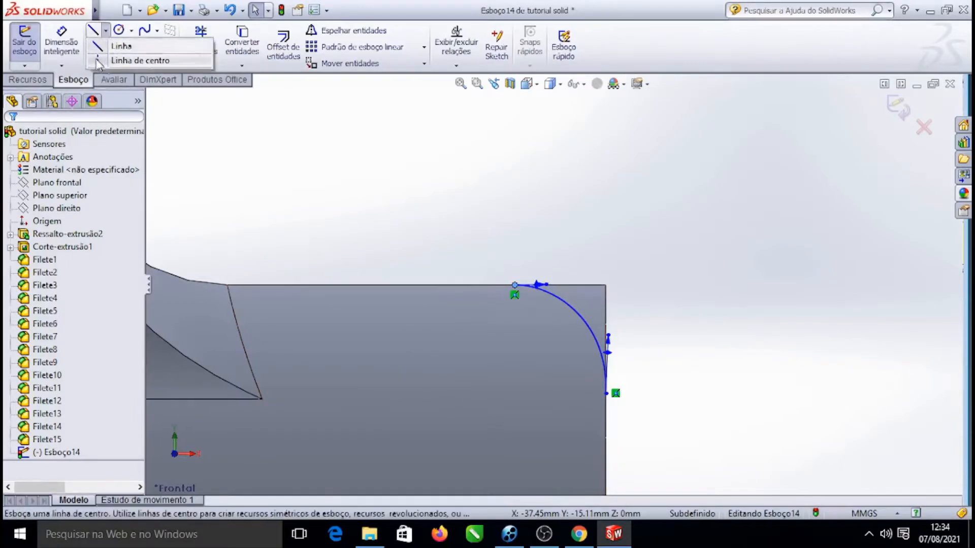
click(98, 61)
click(514, 147)
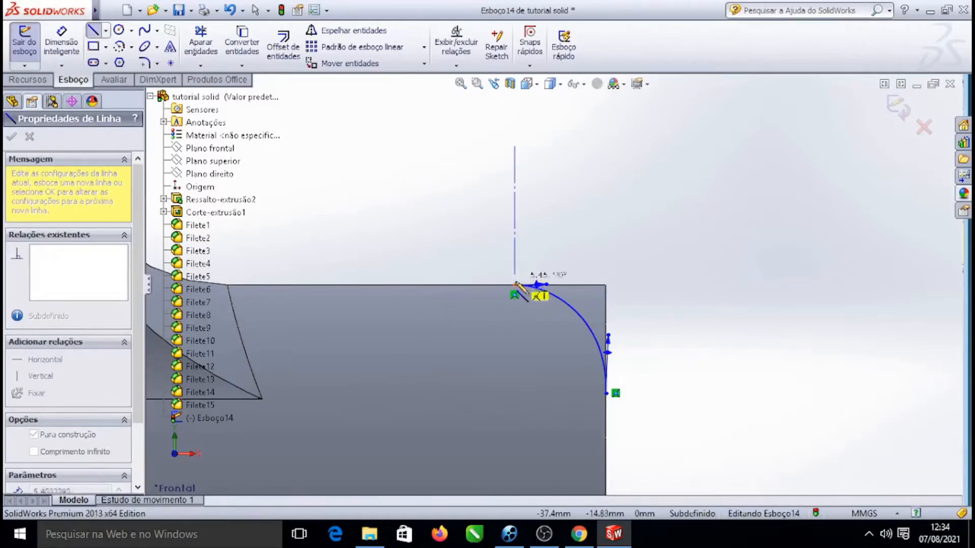
click(515, 257)
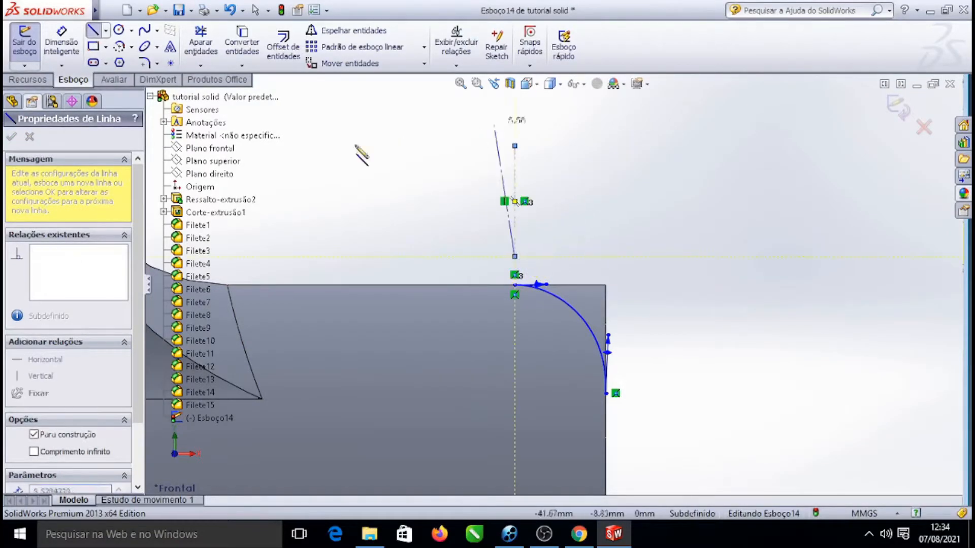
key(Escape)
key(Escape)
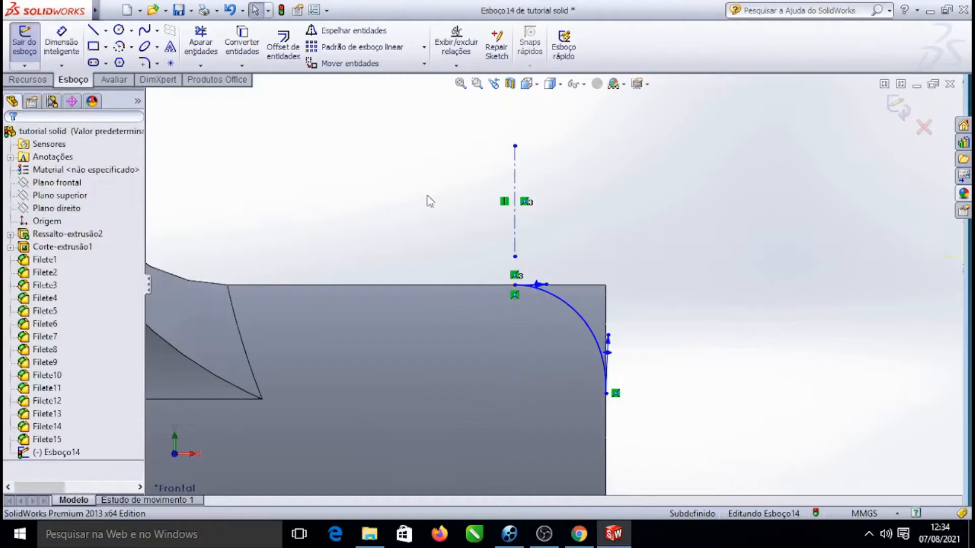
Mirror the rounded corner spline about the vertical centerline to create the matching left corner
click(373, 31)
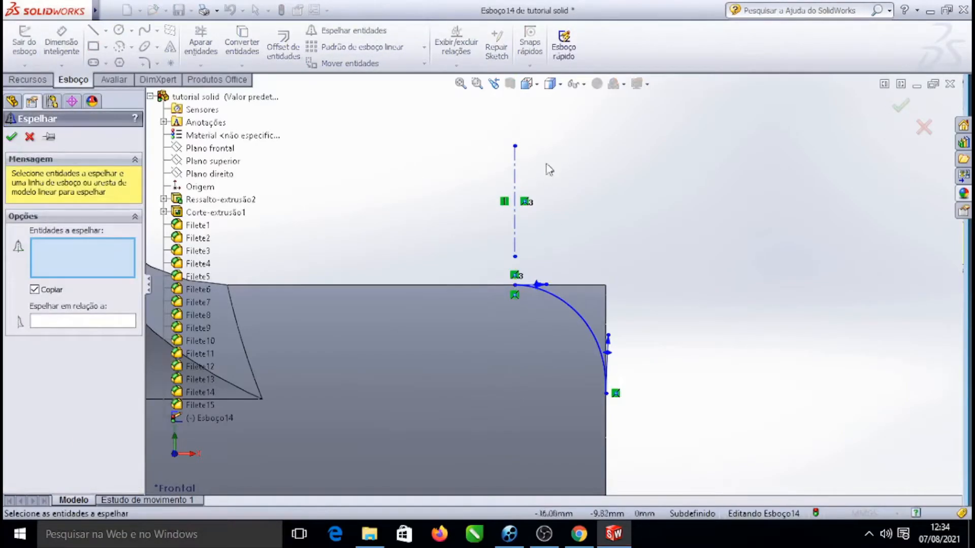
click(563, 305)
click(46, 322)
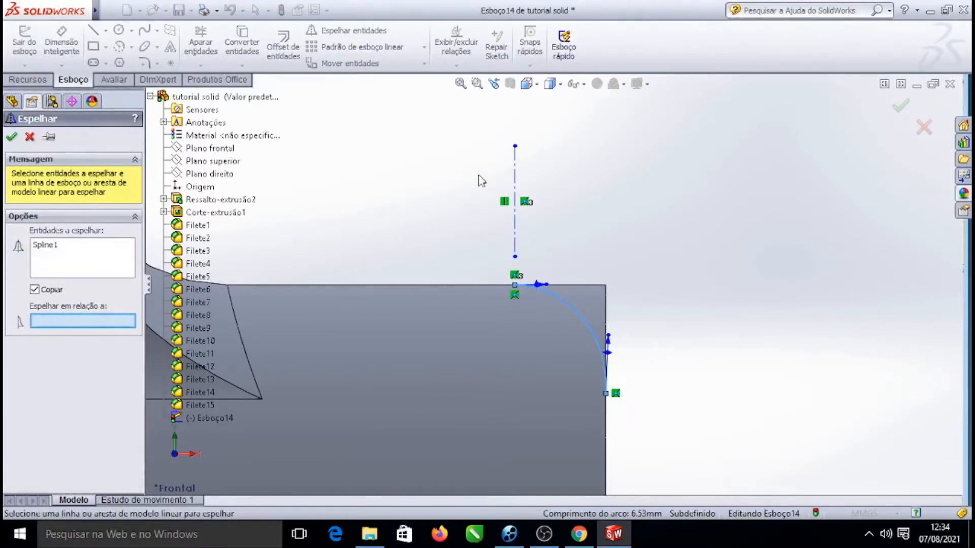
click(514, 171)
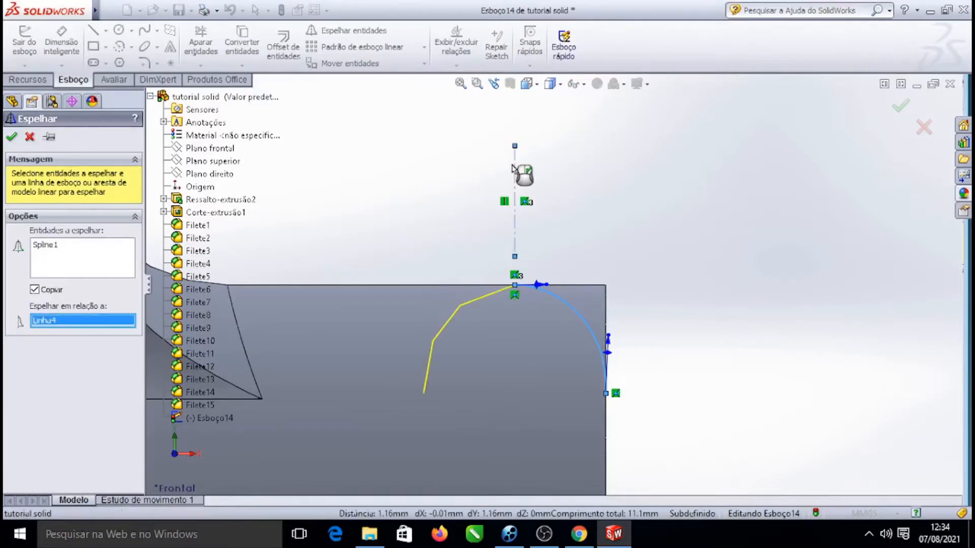
click(12, 137)
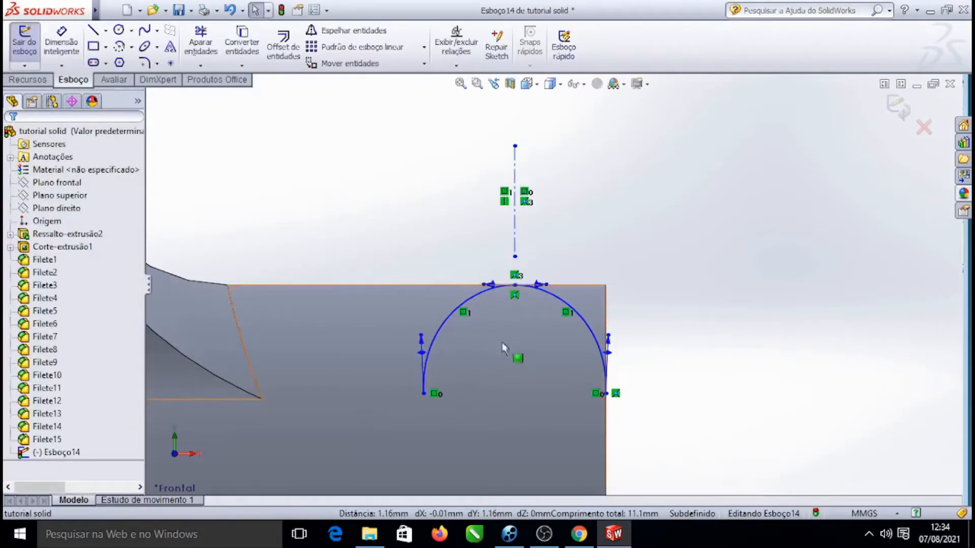
Draw a vertical centerline upward from the lower endpoint of the mirrored left spline
scroll(488, 304, up, 4)
scroll(487, 305, up, 2)
scroll(487, 294, down, 6)
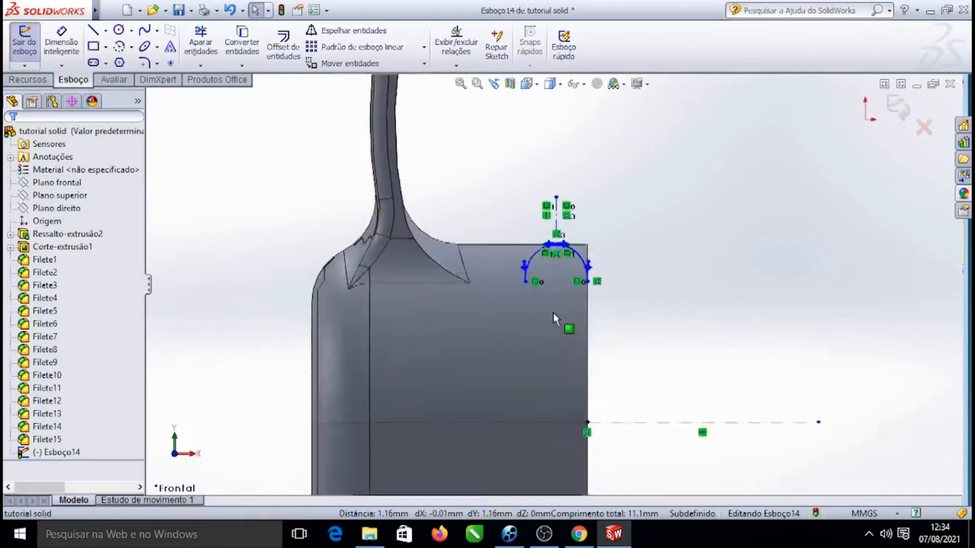
click(105, 30)
click(122, 59)
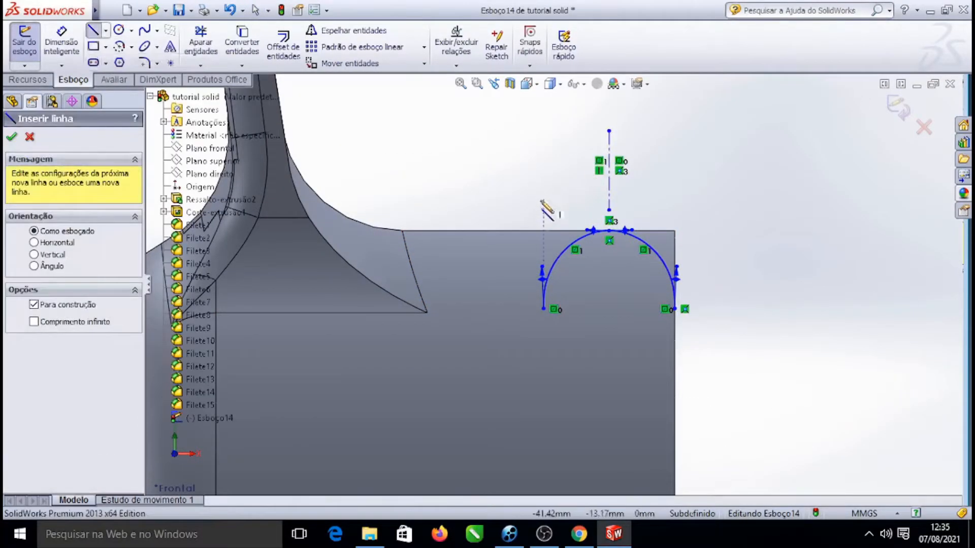
scroll(541, 333, down, 3)
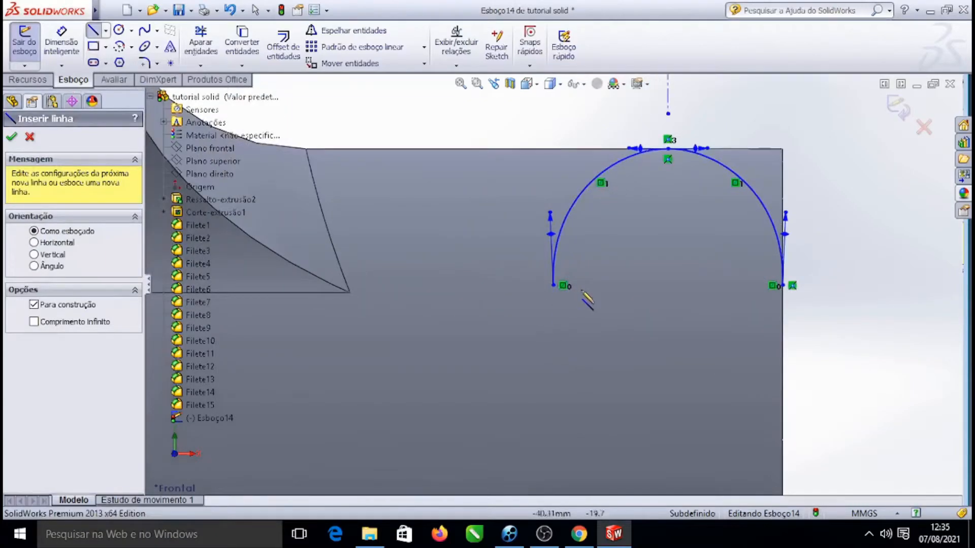
click(552, 285)
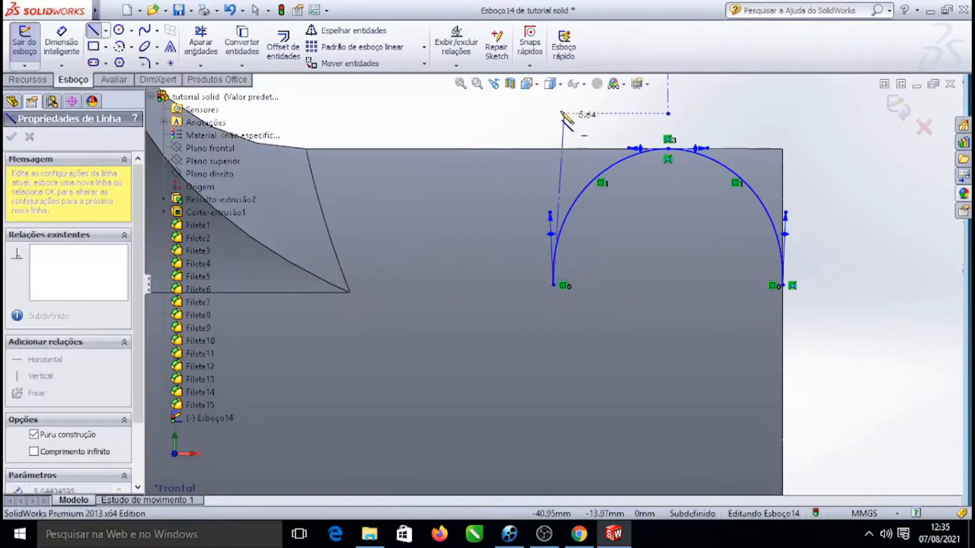
click(553, 100)
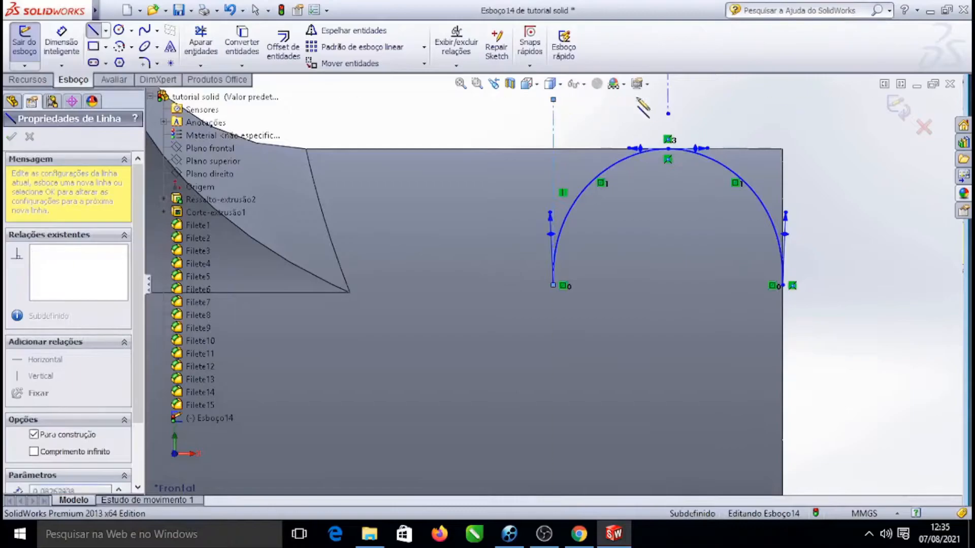
key(Escape)
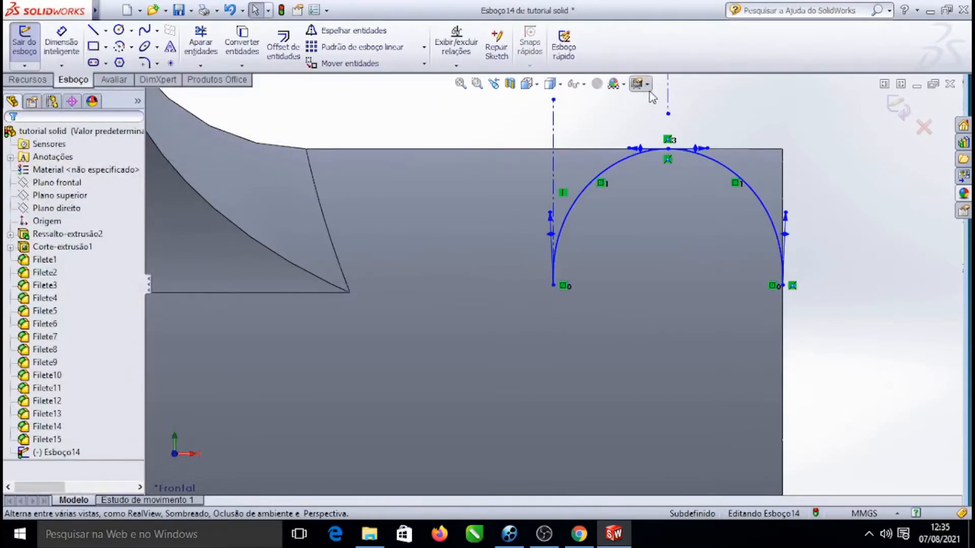
Mirror the left spline about the new vertical centerline to add a third rounded curve
click(366, 34)
click(589, 187)
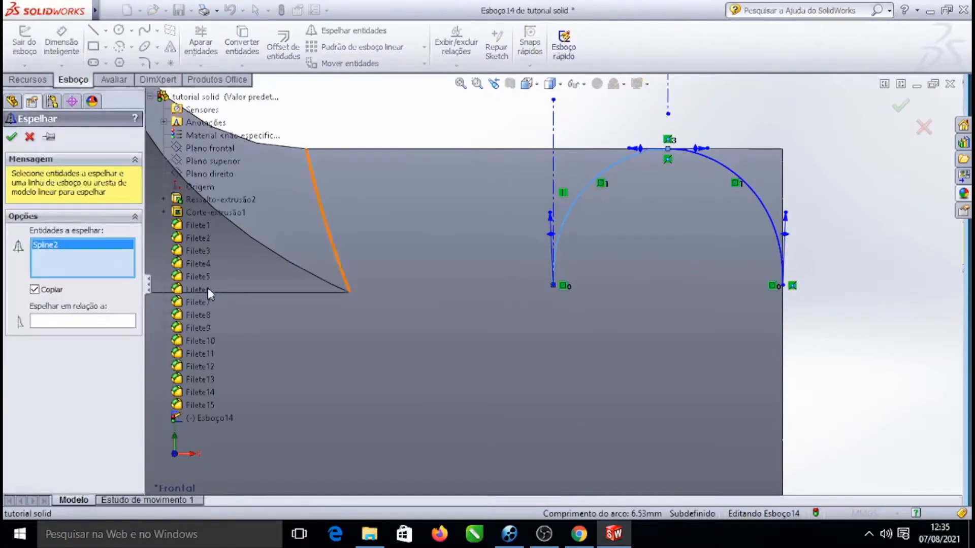
click(91, 321)
click(552, 122)
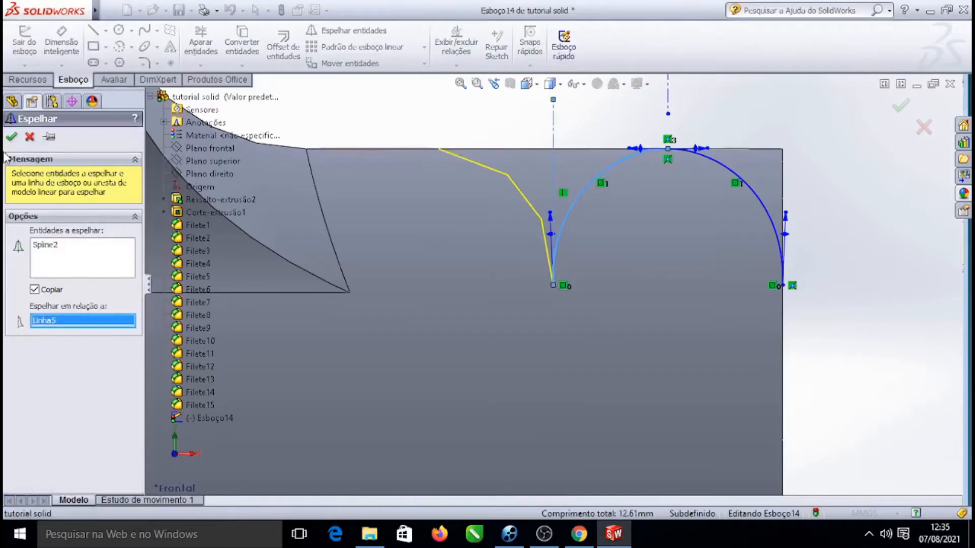
click(12, 137)
Delete the two vertical construction centerlines above the spline curves
scroll(553, 285, up, 5)
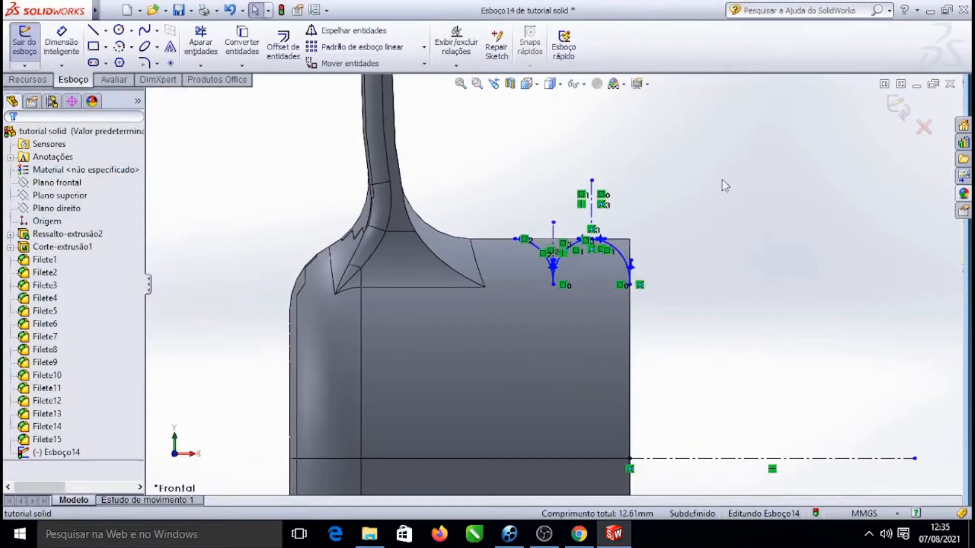
scroll(580, 311, up, 5)
scroll(599, 330, down, 4)
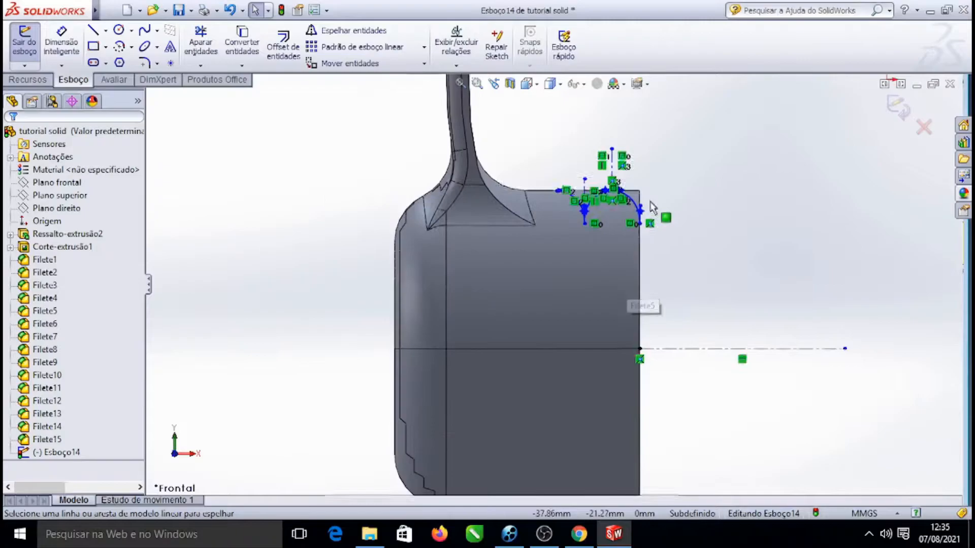
scroll(666, 192, down, 5)
scroll(530, 235, up, 2)
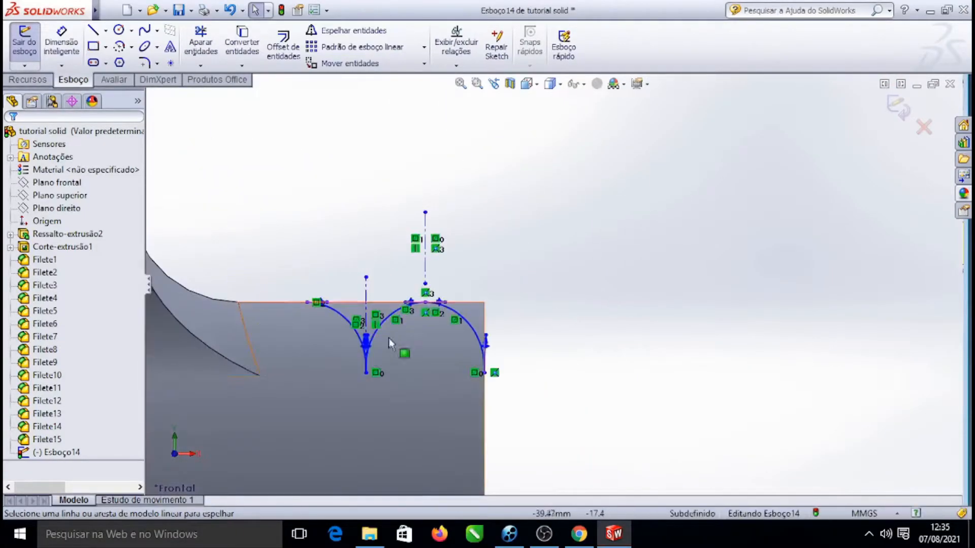
scroll(530, 235, down, 3)
click(564, 146)
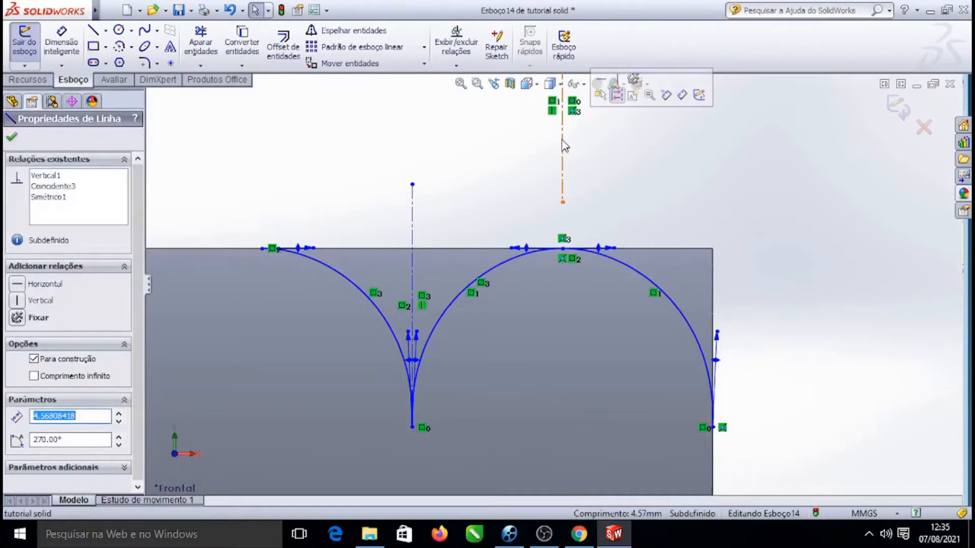
key(Delete)
click(413, 229)
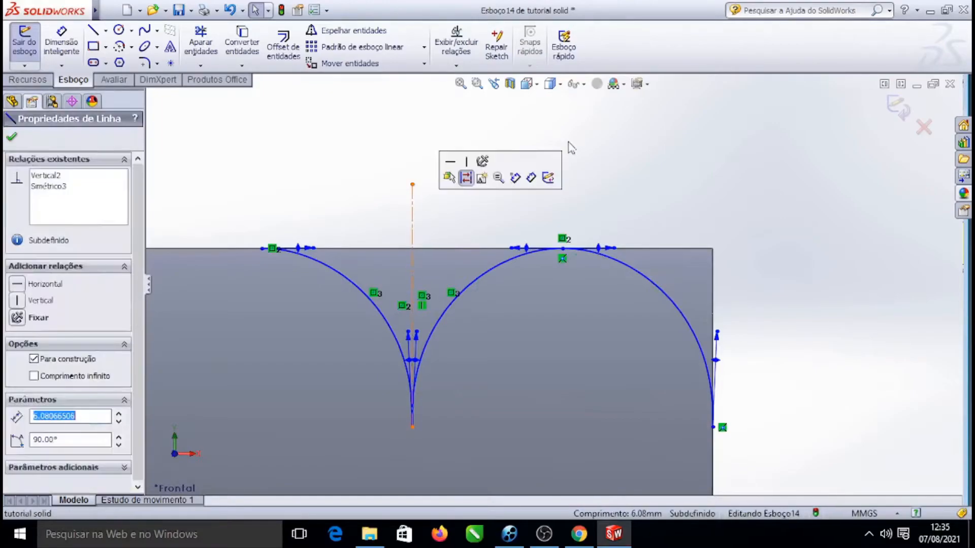
key(Delete)
Draw connected lines from the leftmost spline end up, across and down to the right spline end, closing the profile
scroll(611, 196, up, 5)
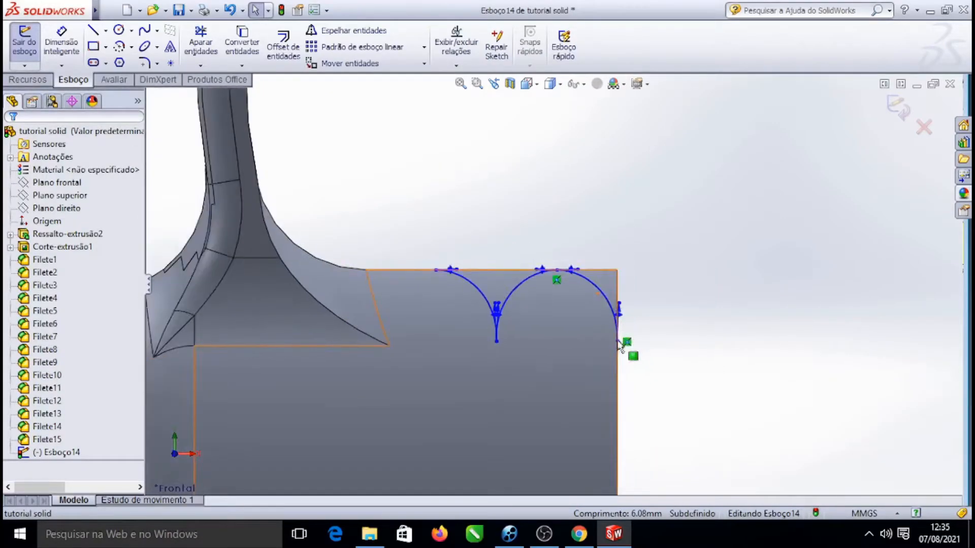
scroll(587, 378, up, 3)
scroll(561, 371, down, 2)
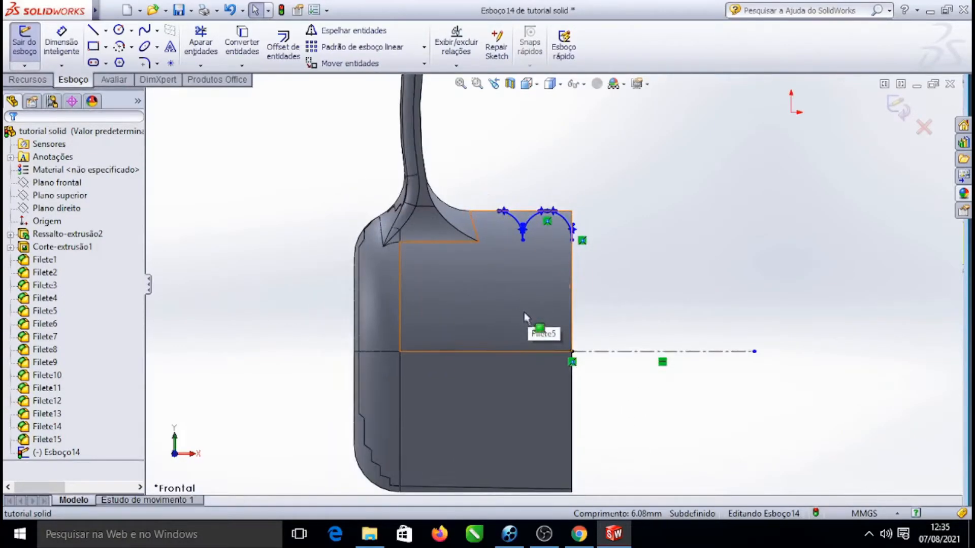
scroll(538, 228, down, 3)
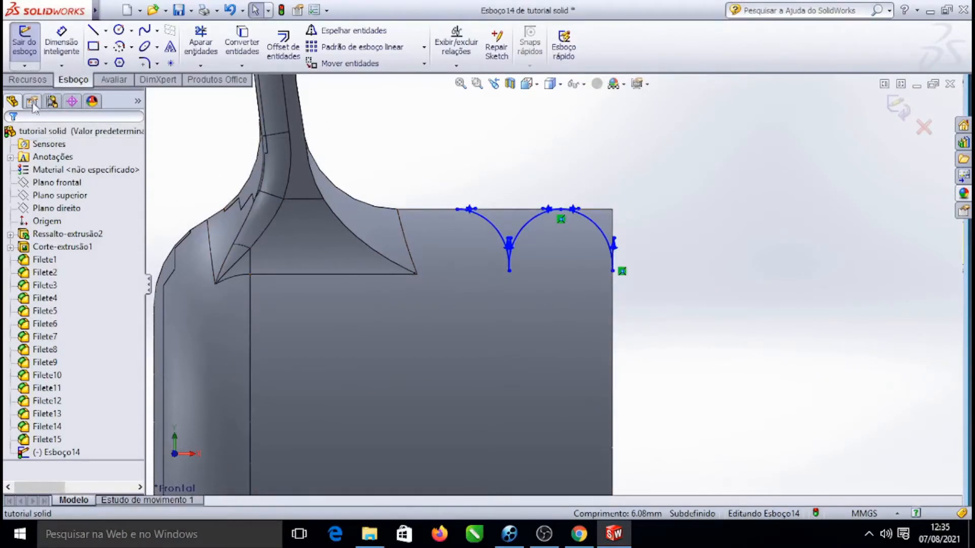
click(28, 83)
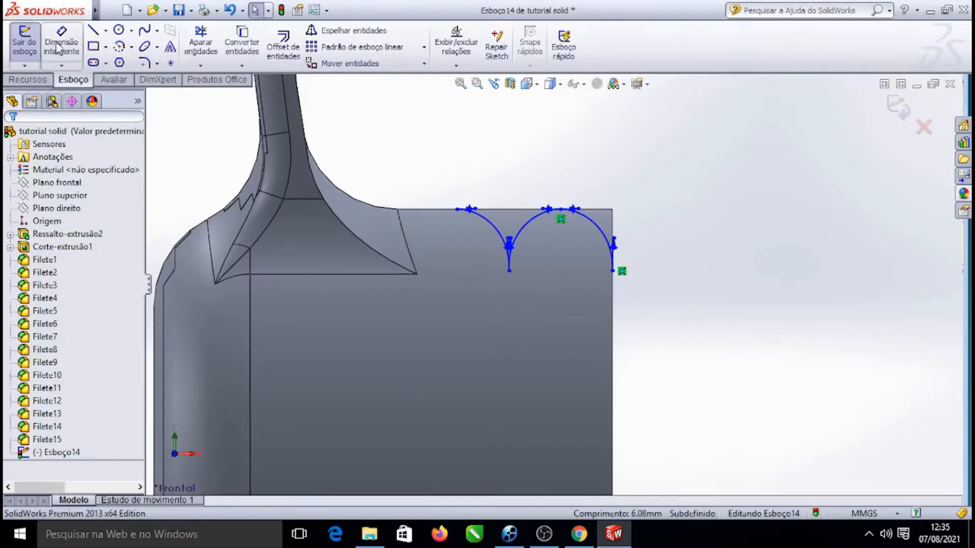
click(93, 32)
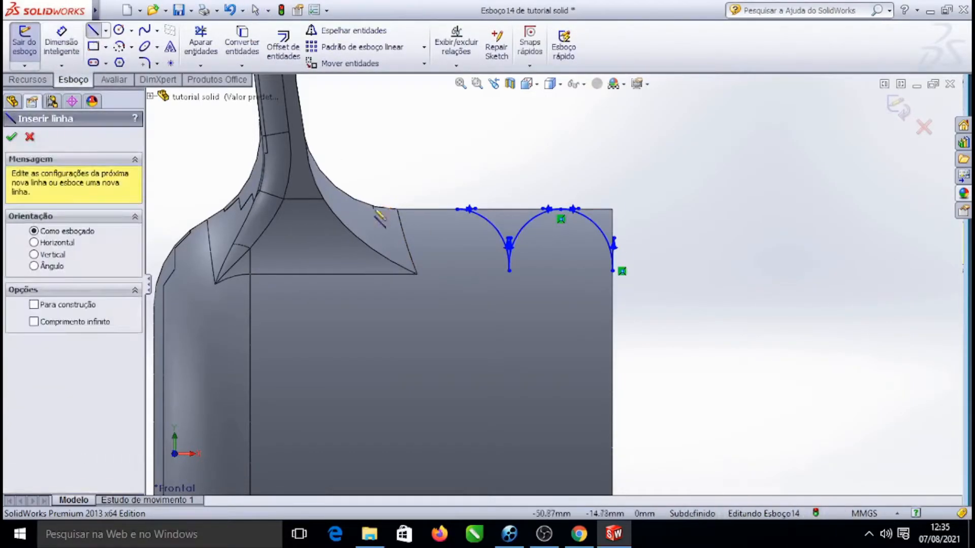
click(456, 209)
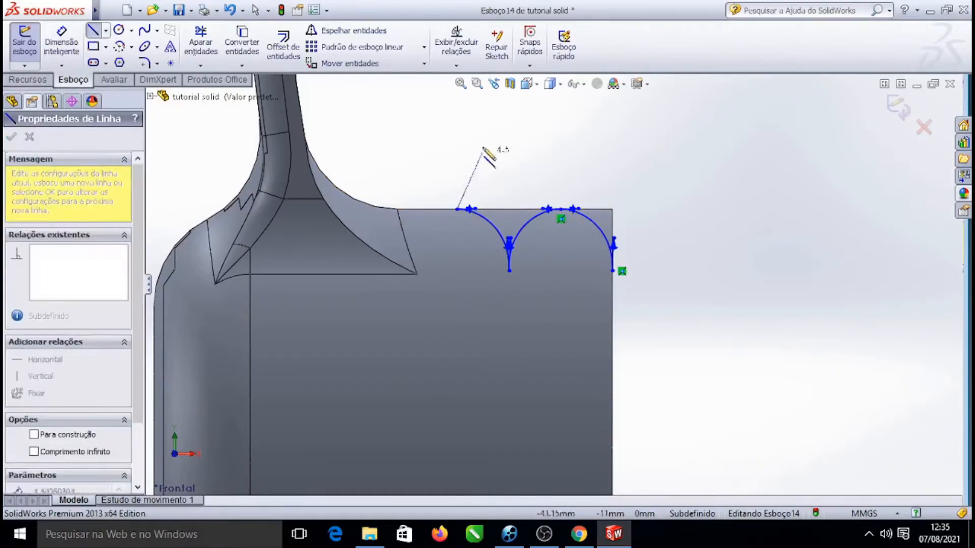
click(456, 120)
click(646, 121)
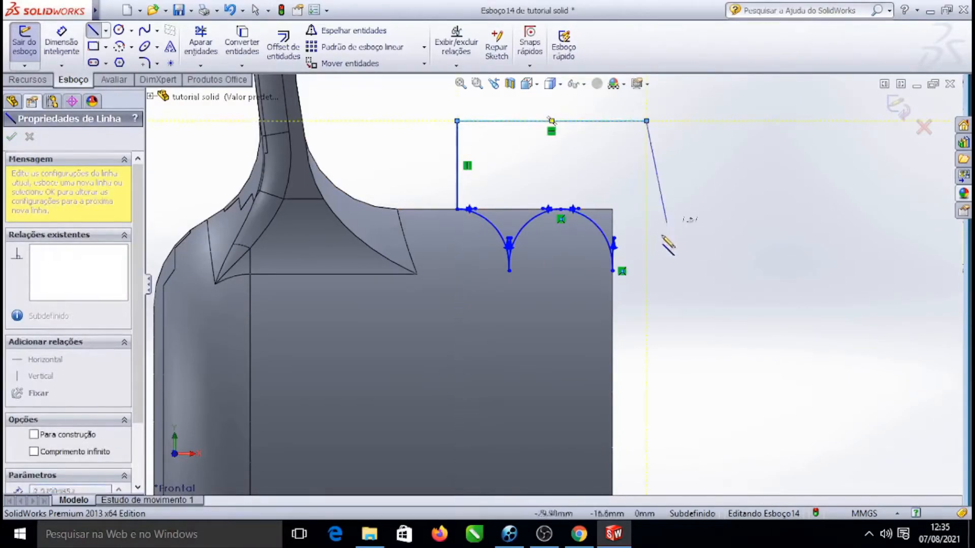
click(646, 270)
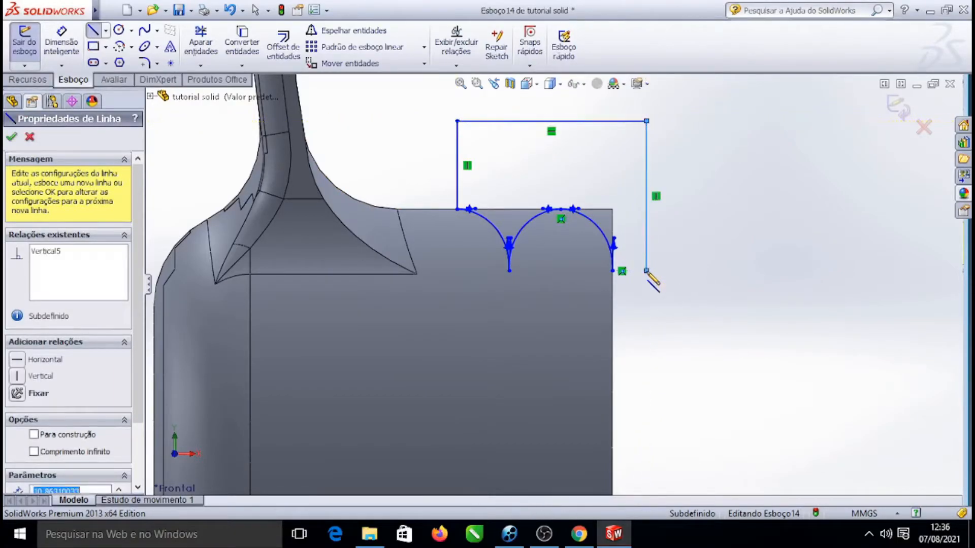
click(613, 271)
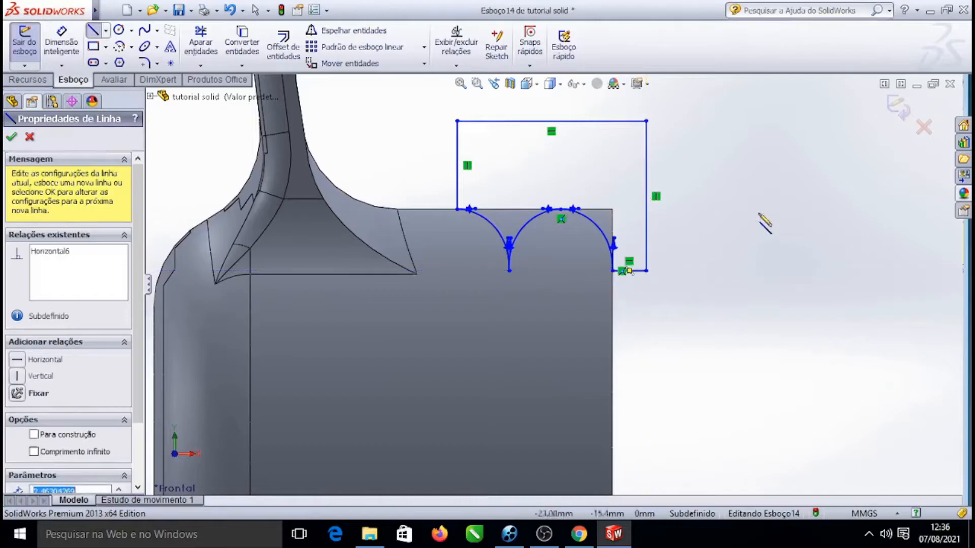
key(Escape)
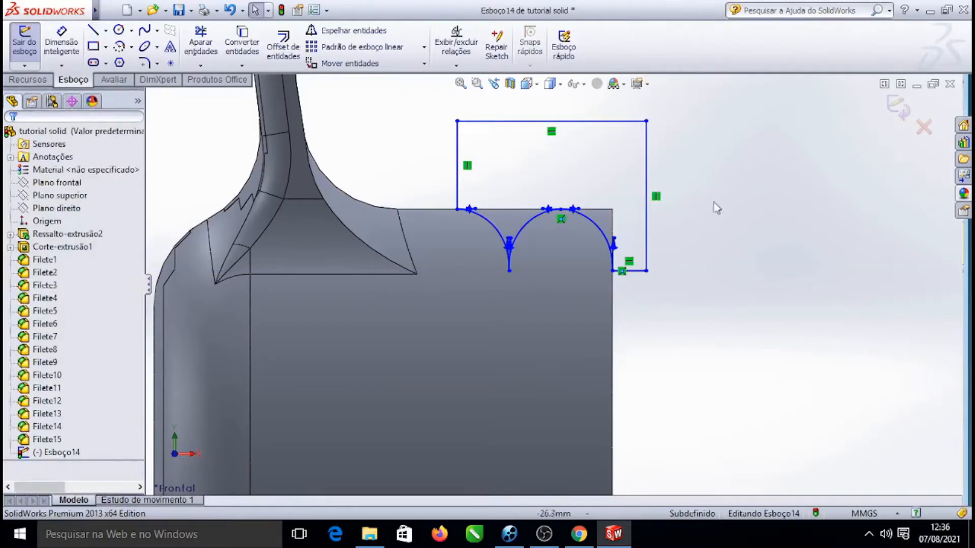
Zoom in and out to examine the closed sketch profile on the earcup and the whole headphone
scroll(716, 208, up, 5)
scroll(553, 284, down, 5)
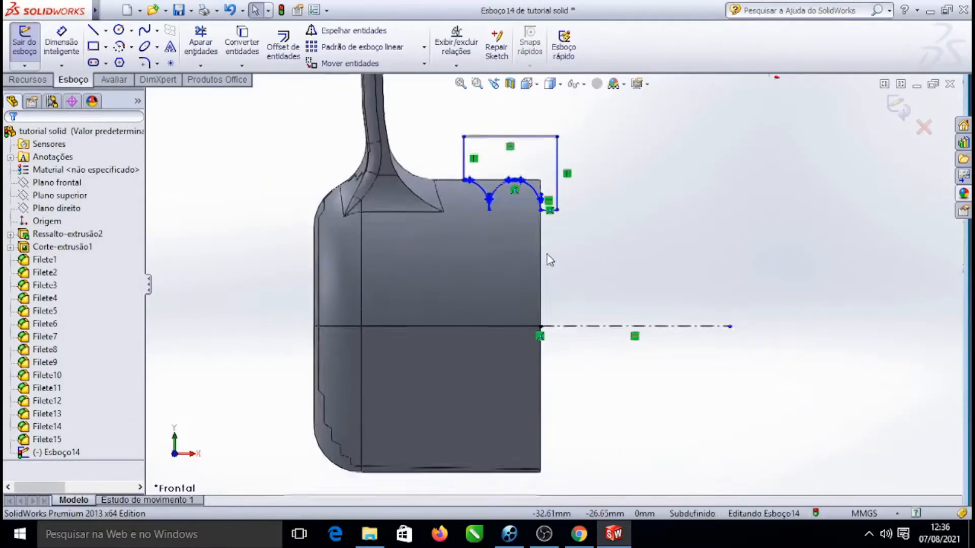
scroll(547, 260, up, 3)
scroll(548, 261, down, 4)
scroll(558, 254, up, 5)
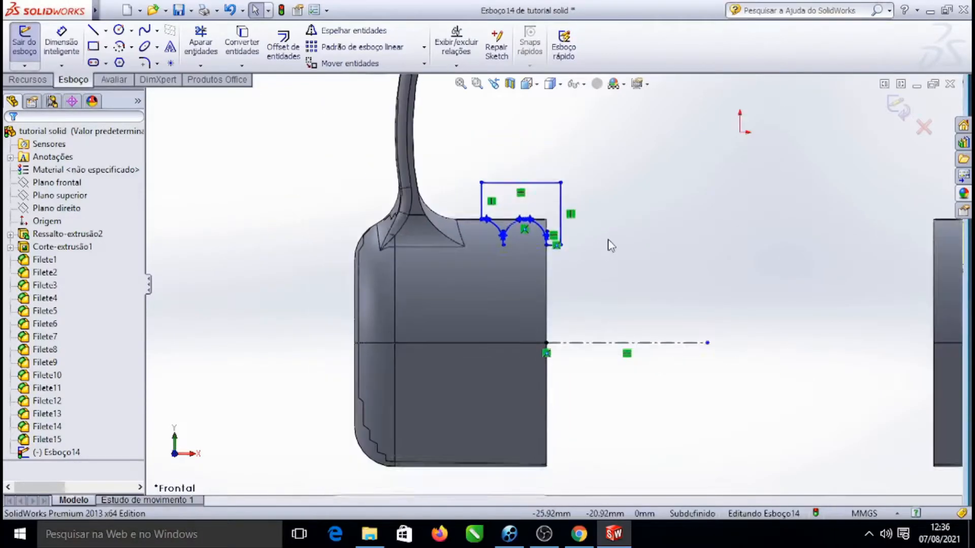
right_click(569, 254)
key(Escape)
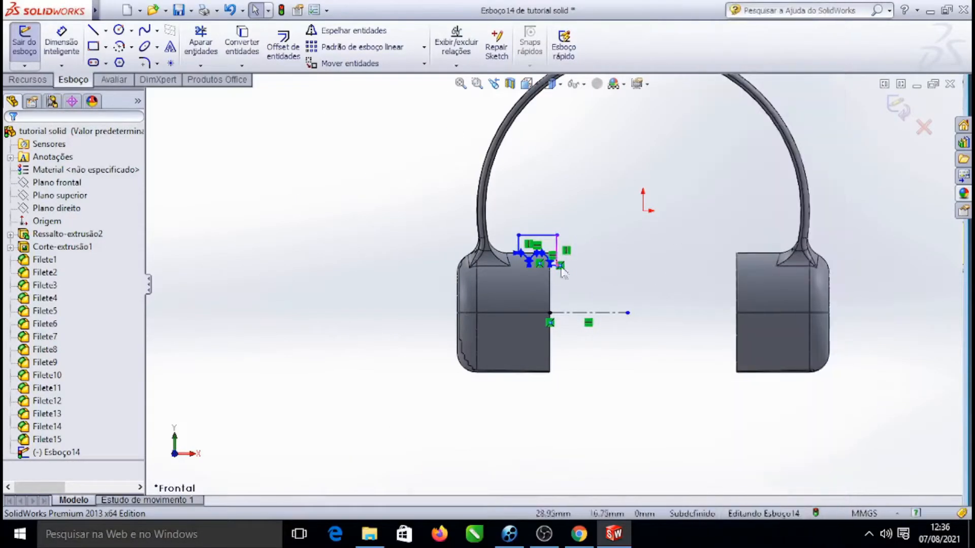
scroll(519, 248, down, 6)
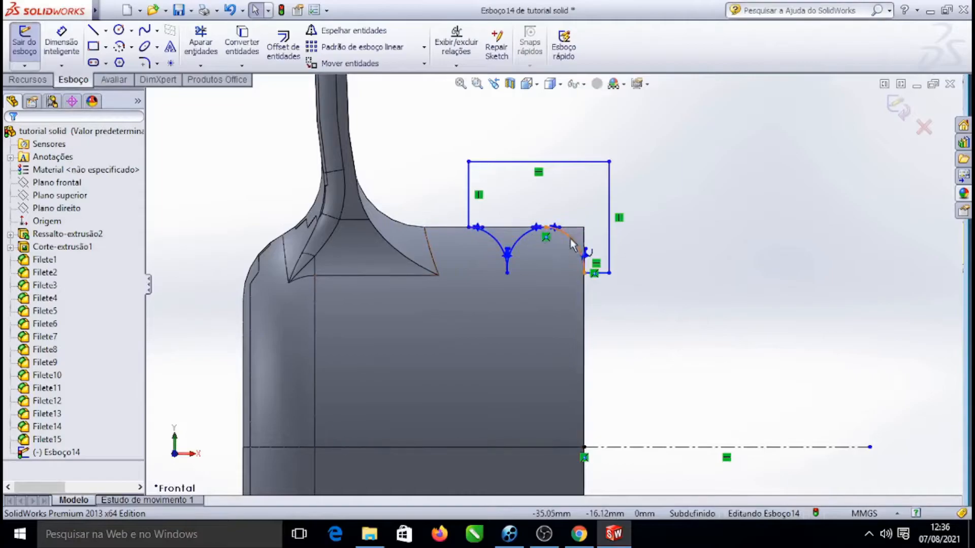
scroll(515, 256, down, 3)
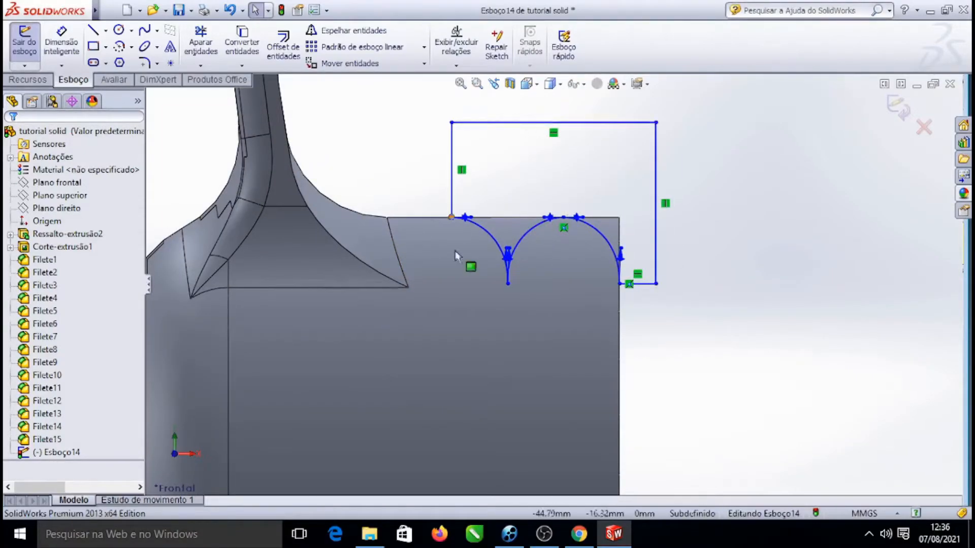
scroll(660, 231, up, 5)
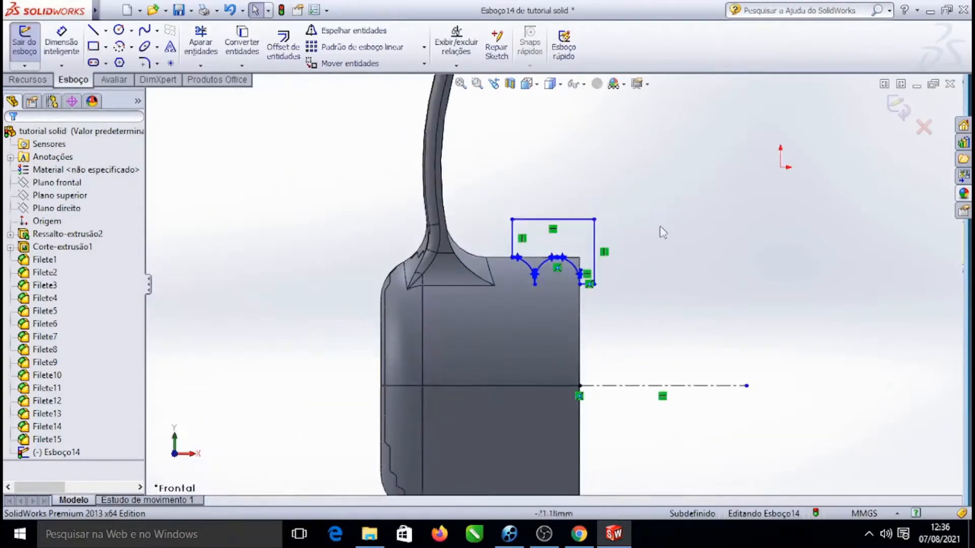
scroll(583, 406, down, 8)
scroll(616, 278, up, 6)
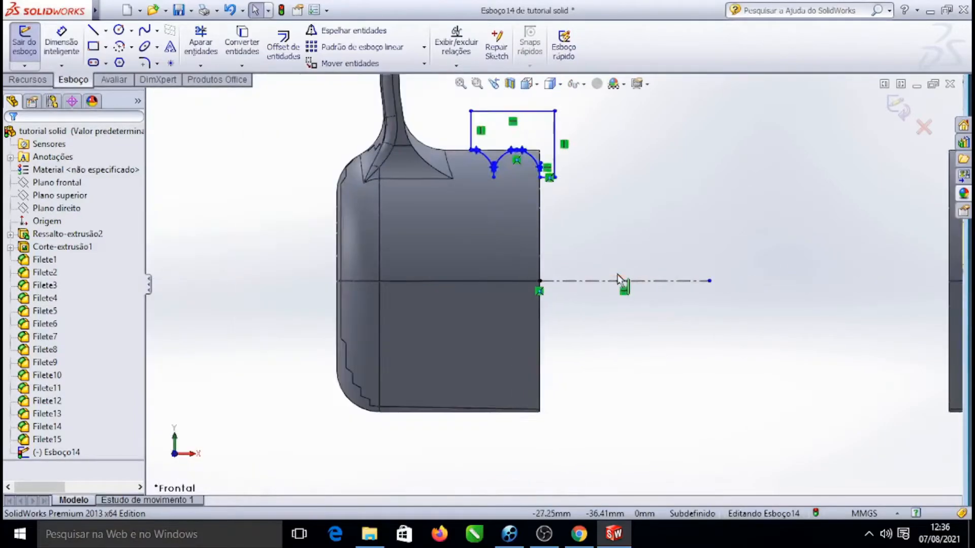
scroll(707, 269, up, 3)
right_click(727, 160)
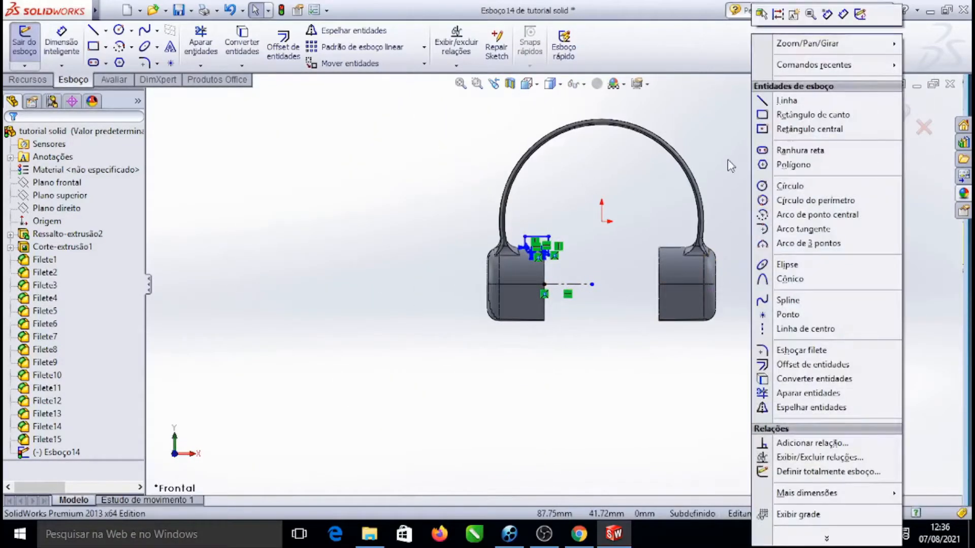
Revolve-cut the closed sketch region 360° blind around the horizontal centerline to groove the earcup
mouse_move(860, 46)
click(667, 89)
drag(889, 262, 828, 296)
scroll(589, 266, down, 4)
scroll(635, 235, down, 2)
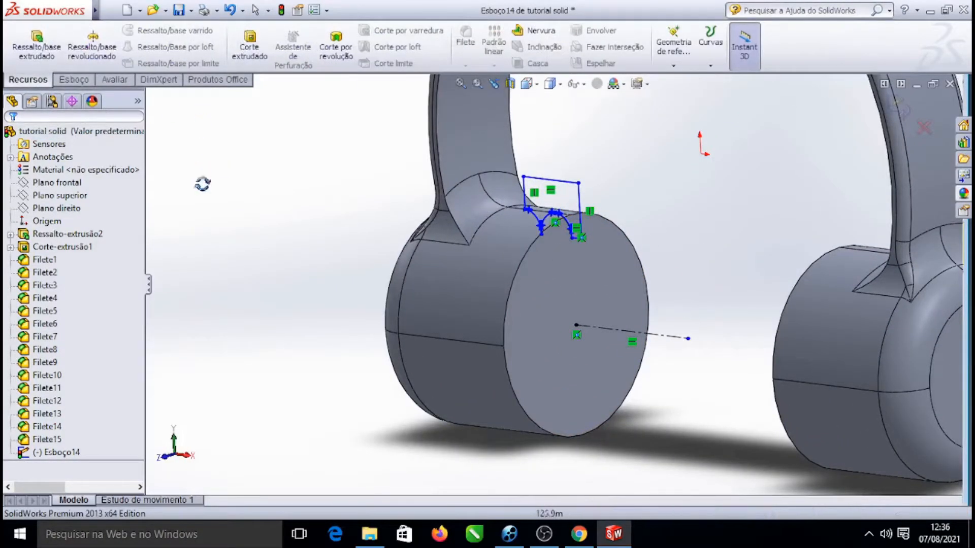
click(333, 53)
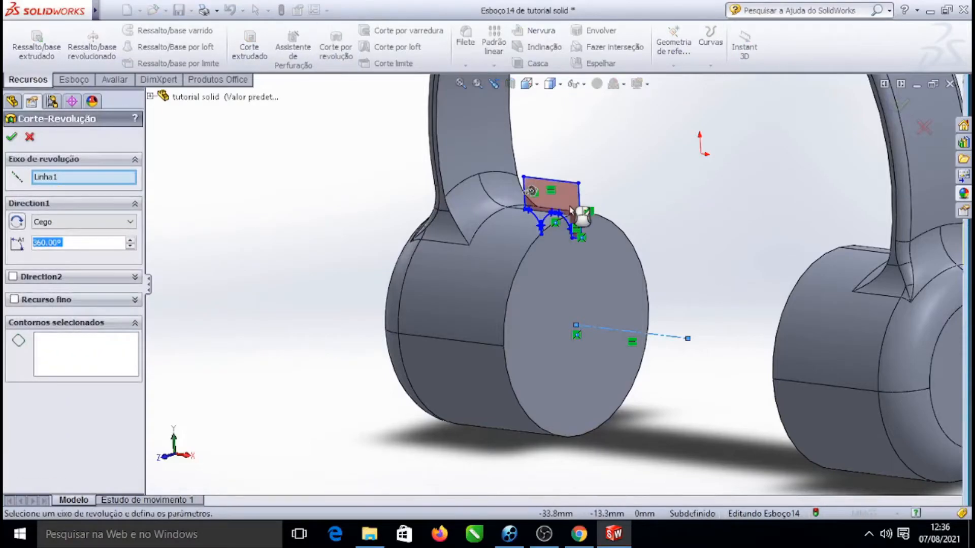
click(572, 211)
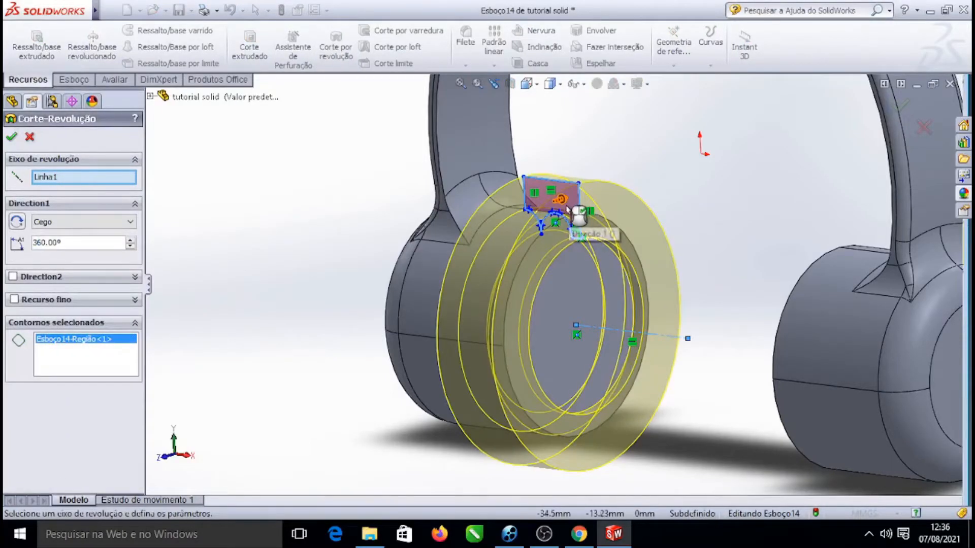
right_click(330, 124)
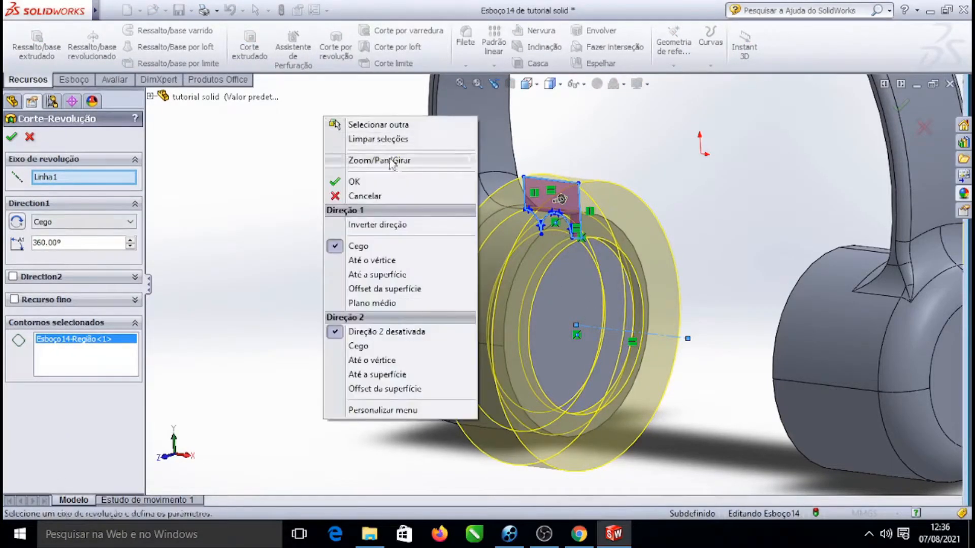
mouse_move(442, 160)
click(539, 223)
drag(333, 220, 350, 237)
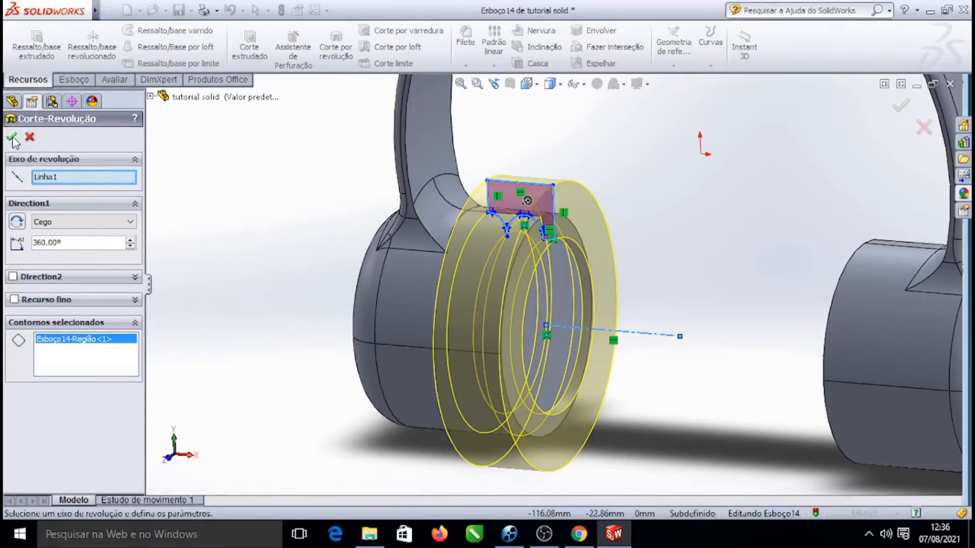
click(12, 138)
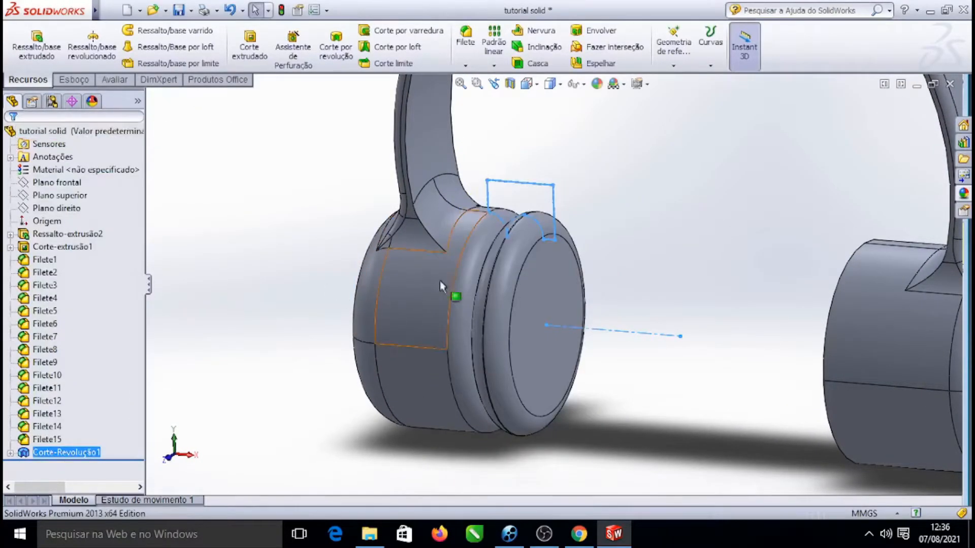
Switch the display to shaded without edges and zoom around to inspect the grooved earcup
scroll(486, 269, down, 4)
scroll(589, 257, up, 7)
right_click(649, 192)
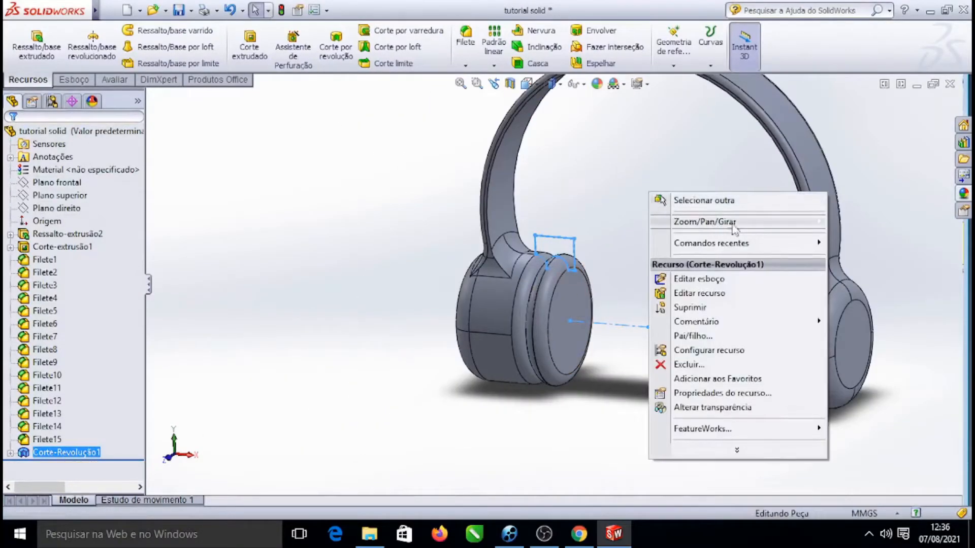
mouse_move(729, 223)
click(510, 284)
drag(604, 169, 583, 167)
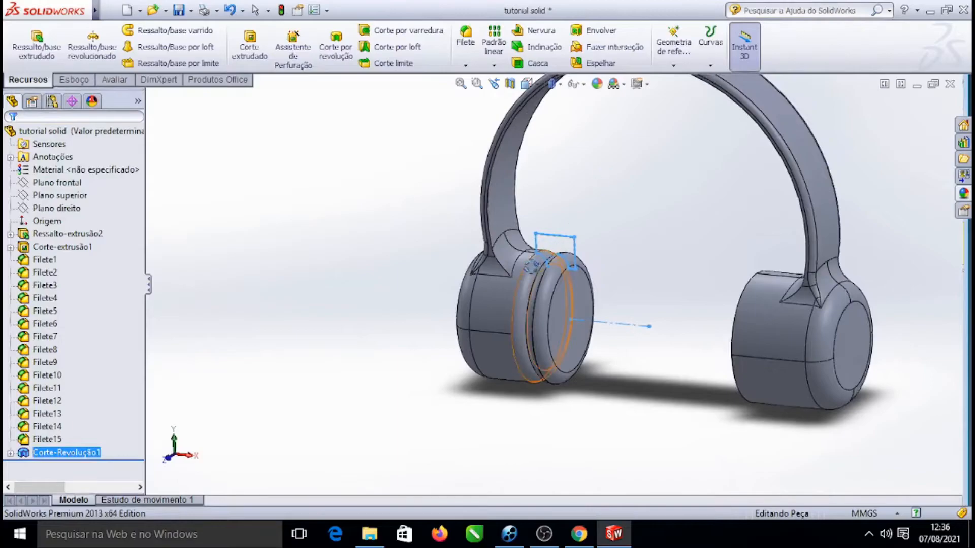
click(561, 85)
click(553, 118)
scroll(562, 336, down, 3)
mouse_move(675, 185)
mouse_down()
mouse_move(714, 197)
mouse_move(660, 198)
mouse_move(694, 194)
mouse_move(724, 170)
mouse_move(696, 169)
mouse_up()
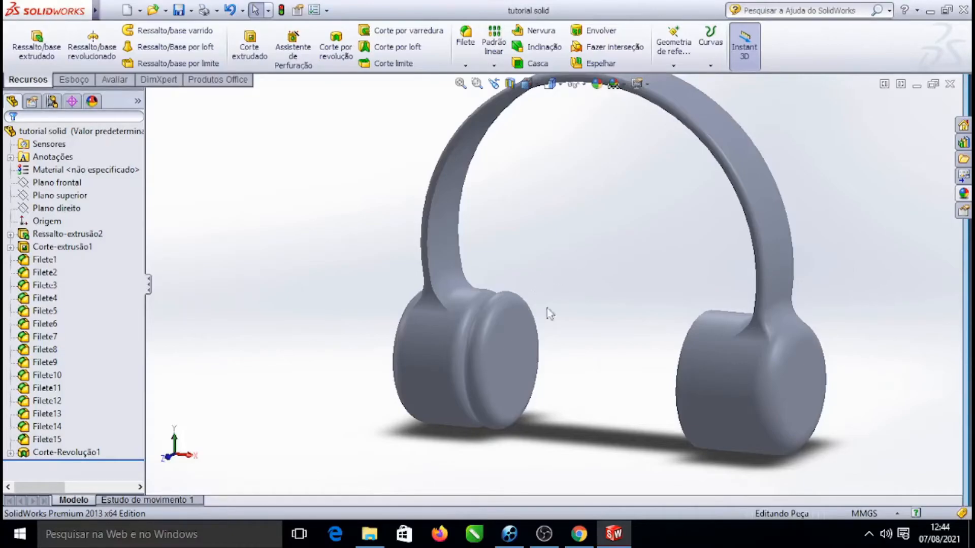
scroll(483, 354, down, 3)
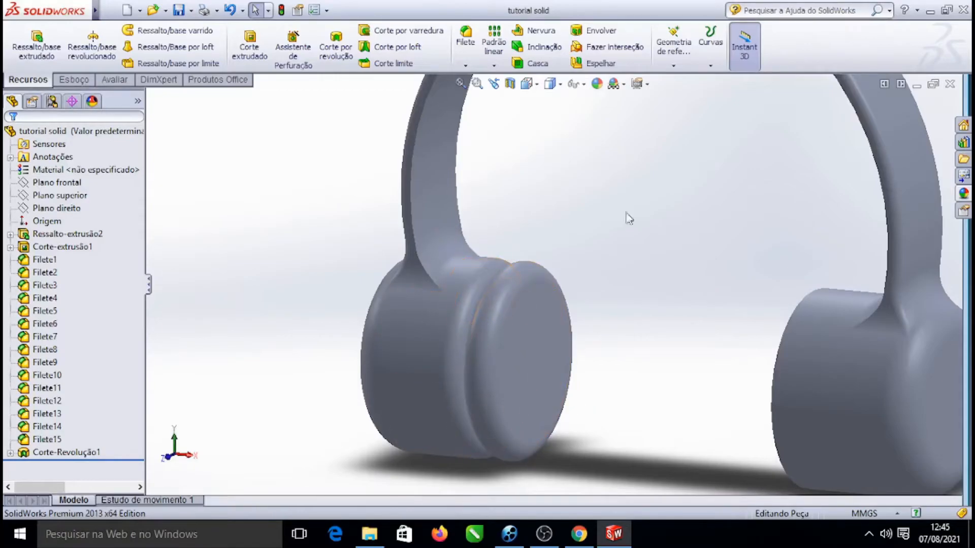
scroll(612, 276, up, 3)
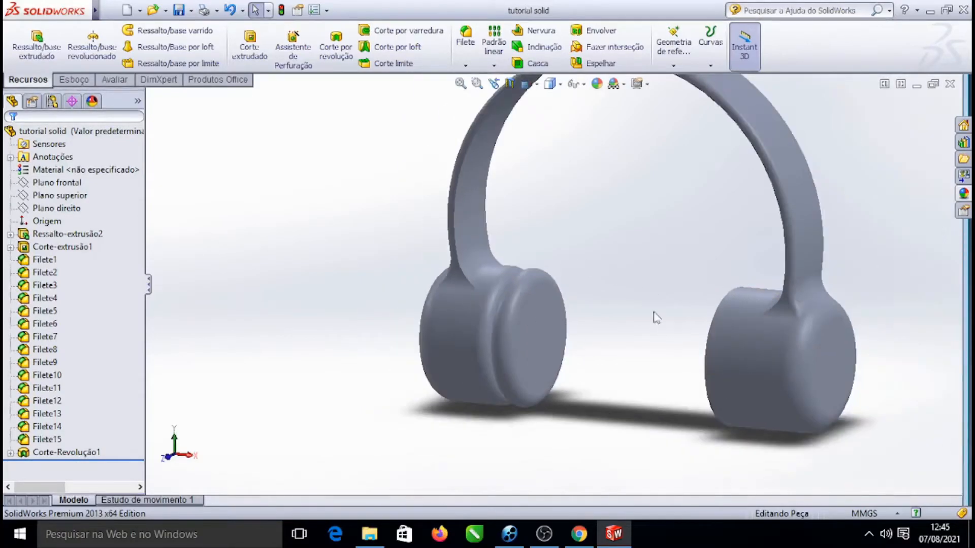
scroll(594, 300, down, 3)
scroll(613, 312, up, 3)
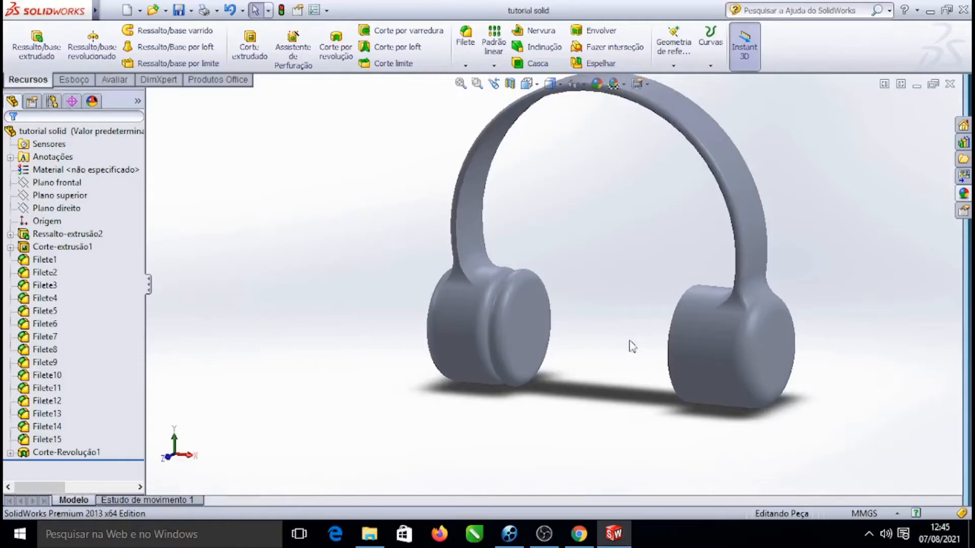
scroll(666, 297, down, 2)
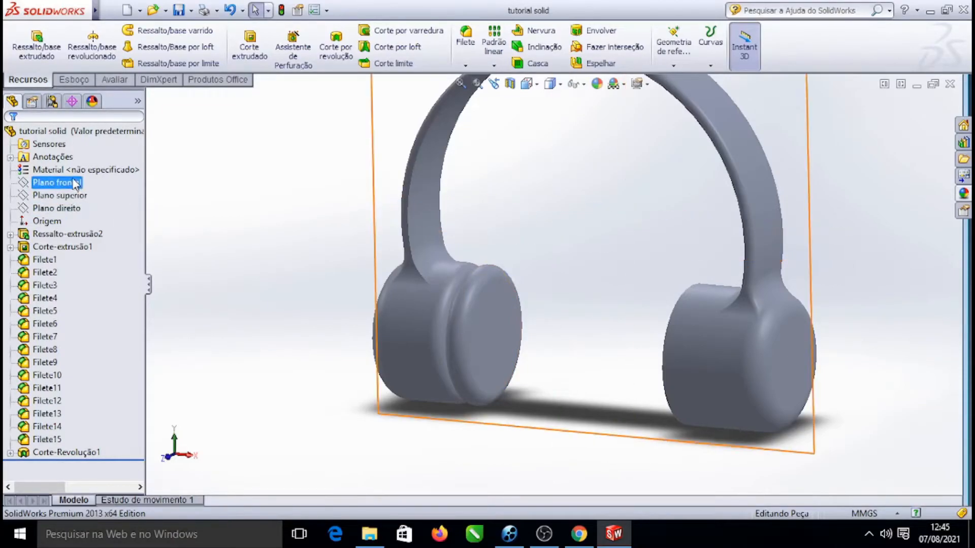
Restore shaded-with-edges display and mirror the revolve cut about the Right Plane onto the other earcup
click(68, 208)
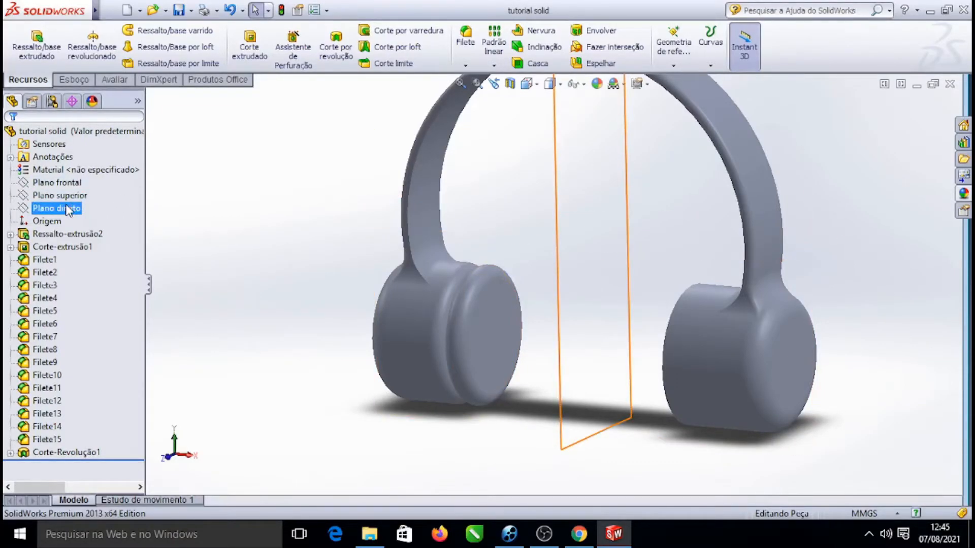
key(Escape)
click(56, 208)
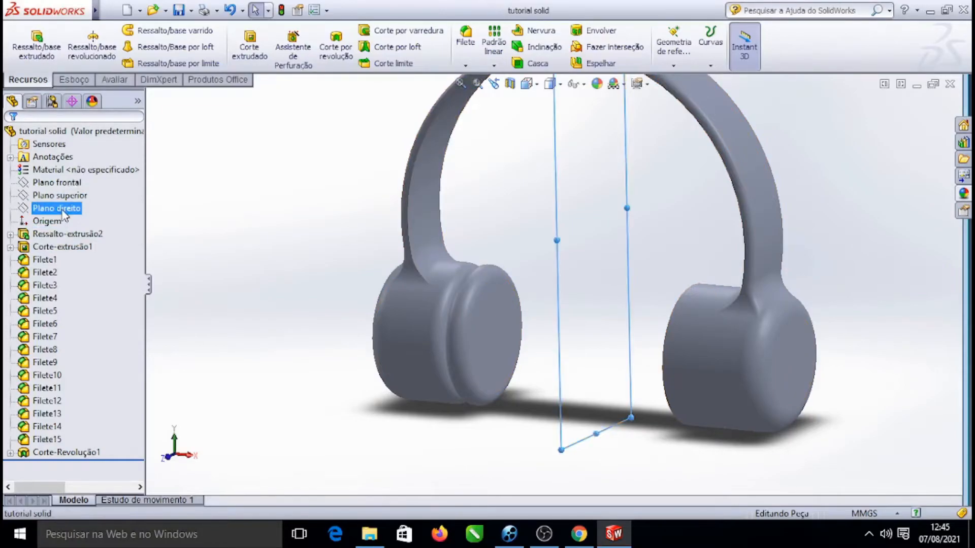
click(550, 84)
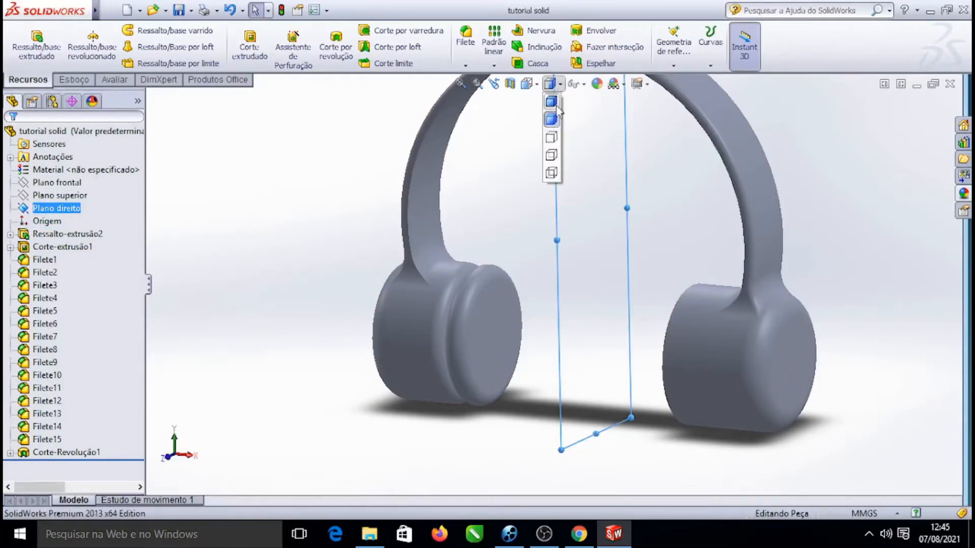
click(556, 103)
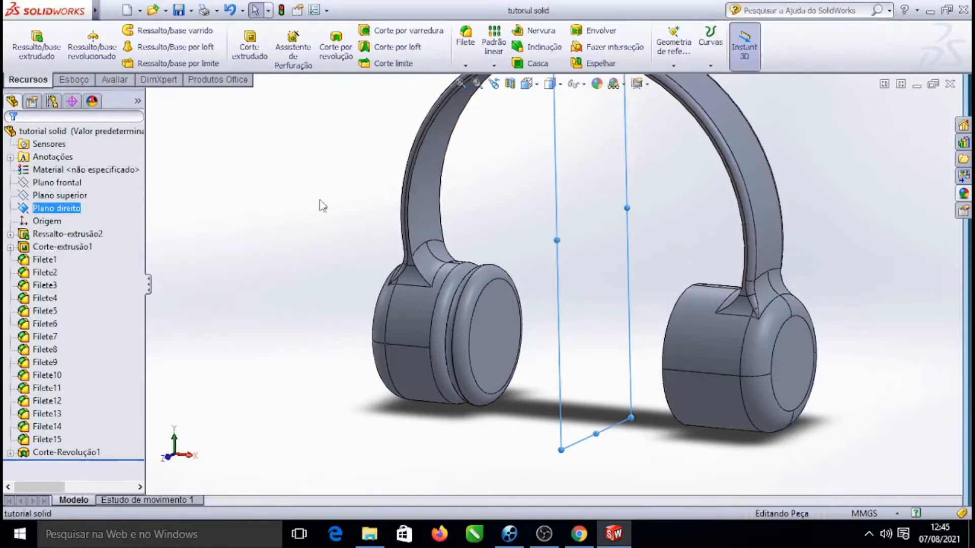
click(601, 63)
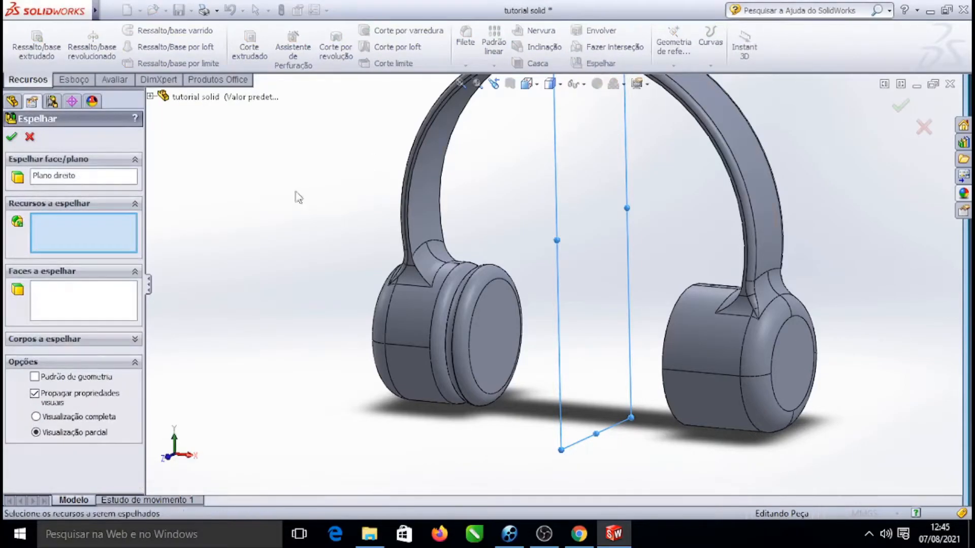
click(151, 96)
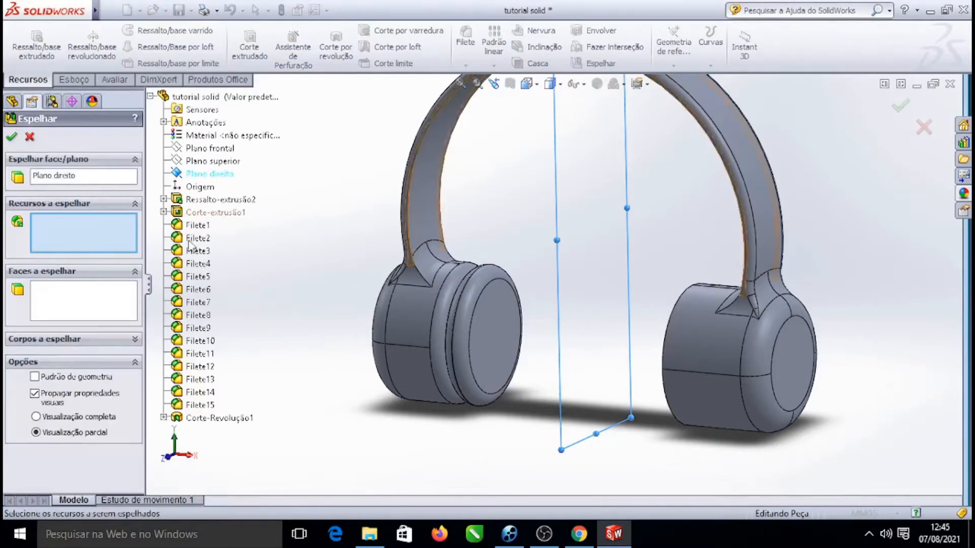
click(203, 418)
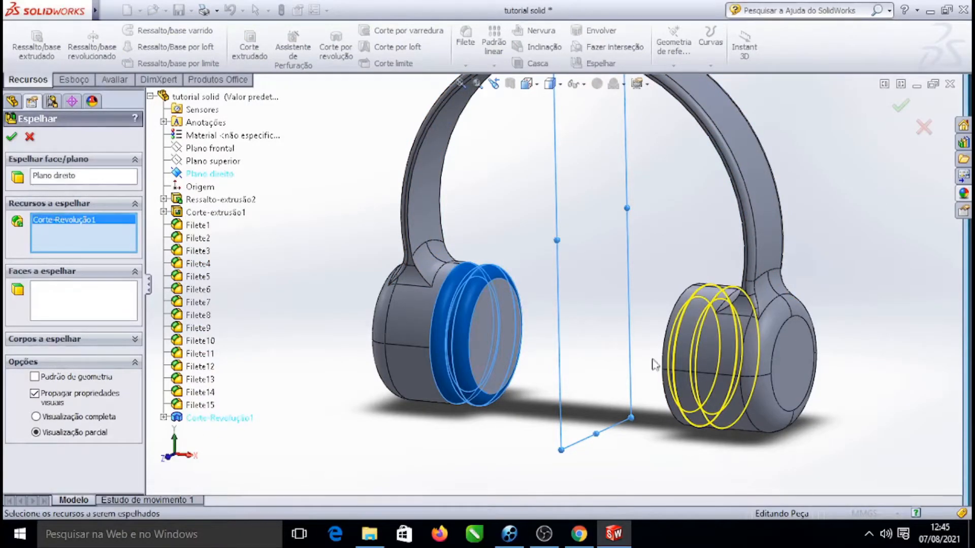
click(14, 140)
scroll(707, 309, up, 3)
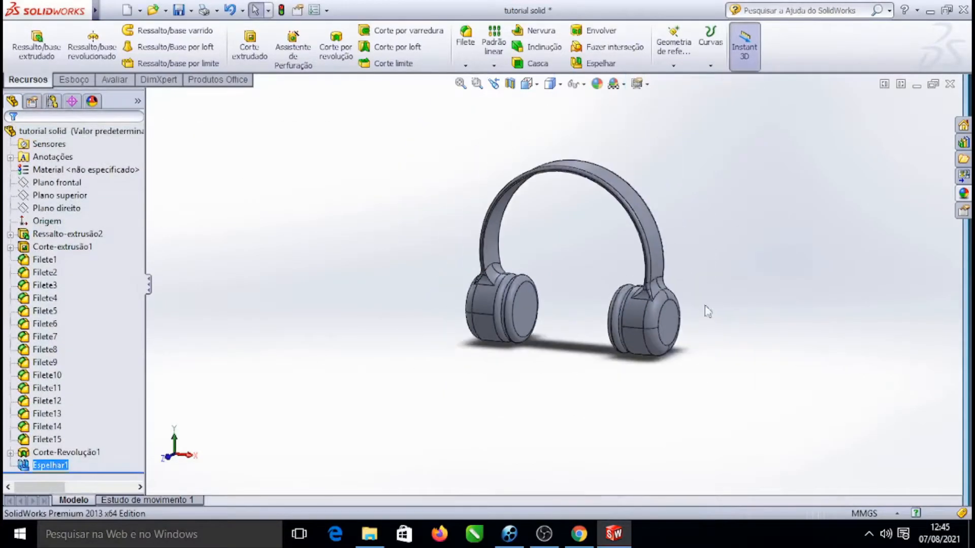
Rotate the view and orient it normal to the left earcup's outer face
right_click(761, 204)
mouse_move(870, 231)
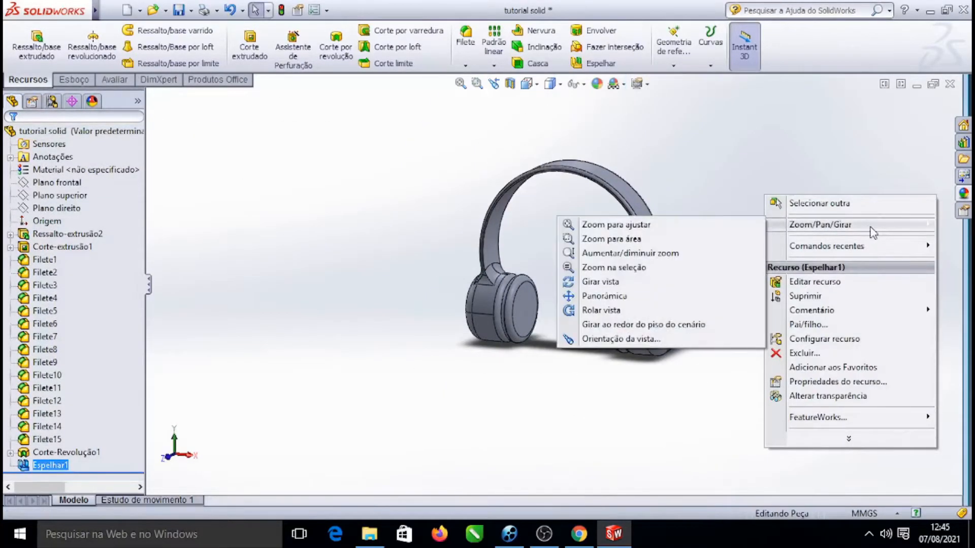
click(646, 280)
drag(731, 197, 754, 216)
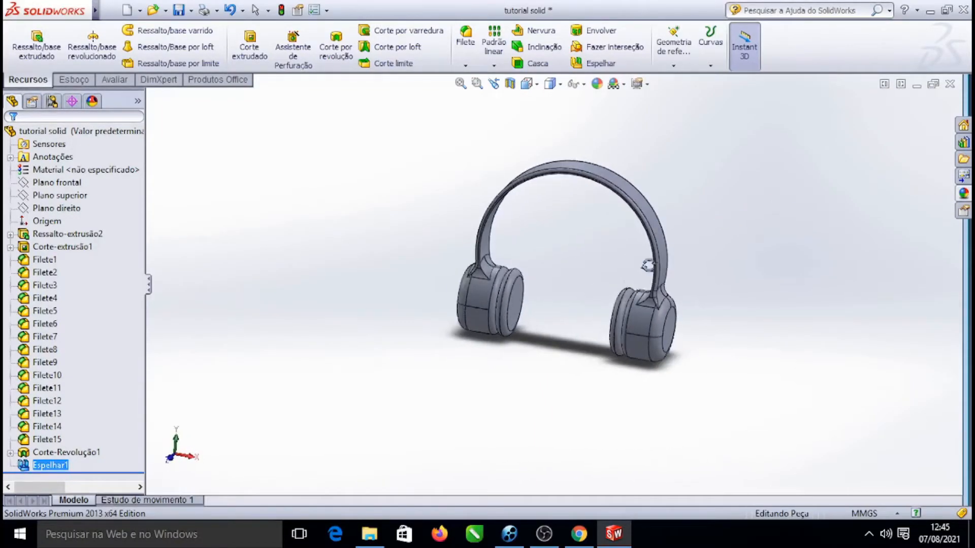
scroll(621, 293, down, 4)
drag(933, 303, 900, 300)
scroll(459, 317, down, 3)
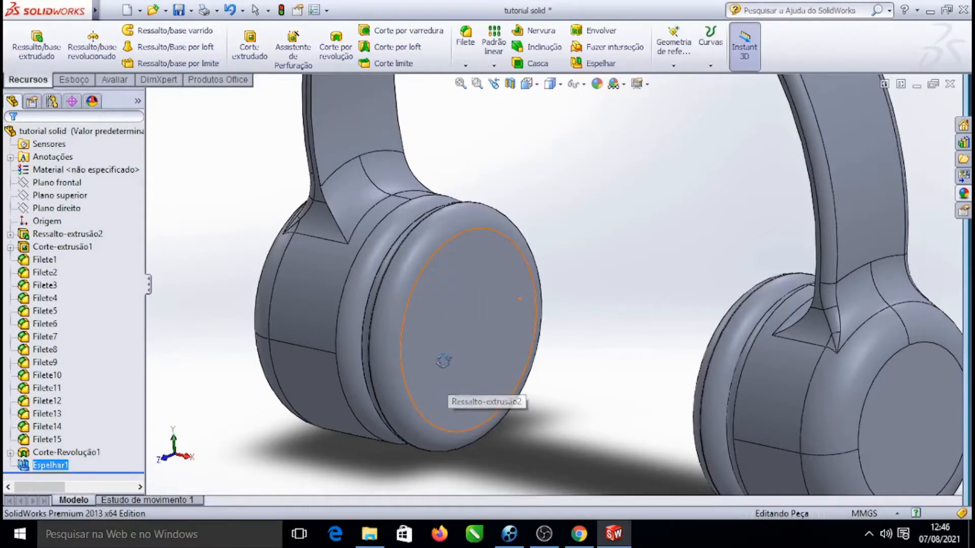
key(Escape)
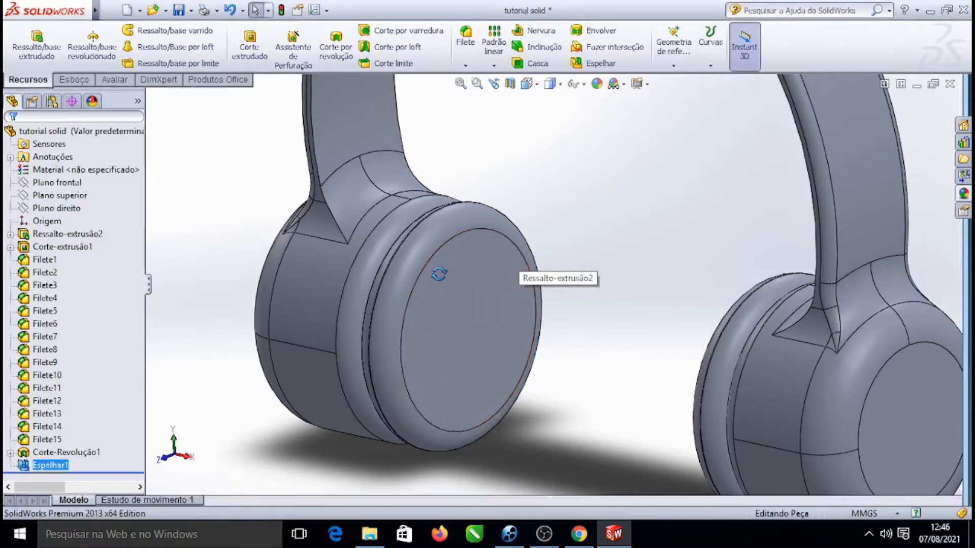
click(455, 294)
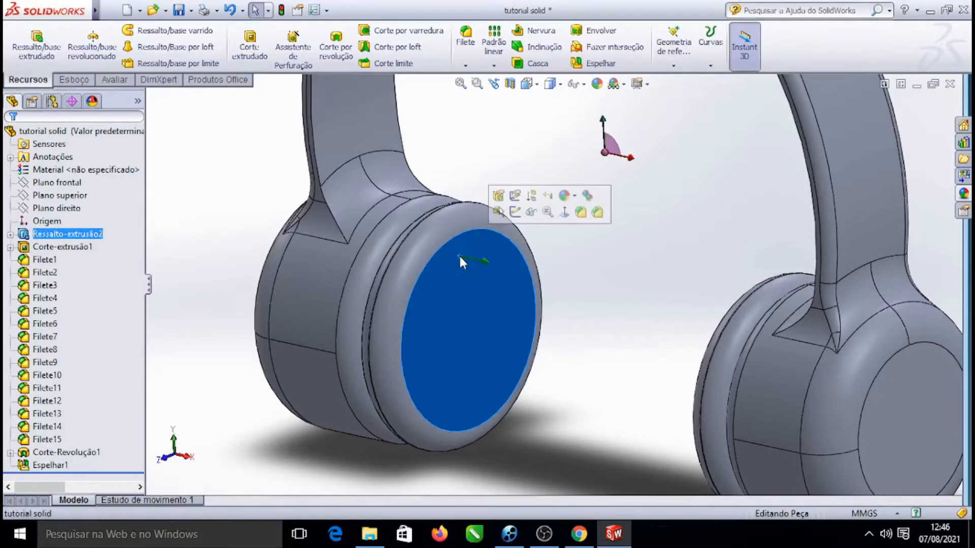
click(598, 285)
click(456, 296)
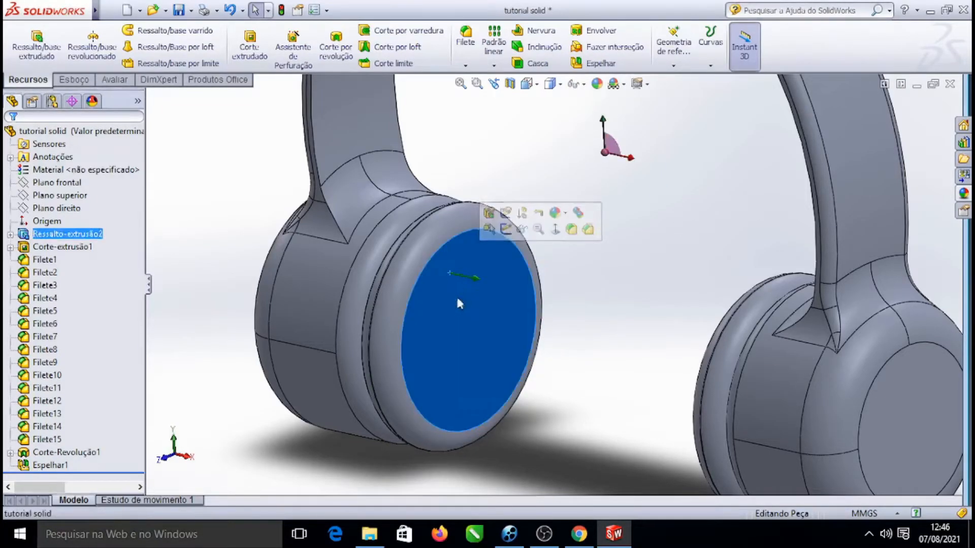
click(660, 261)
click(477, 285)
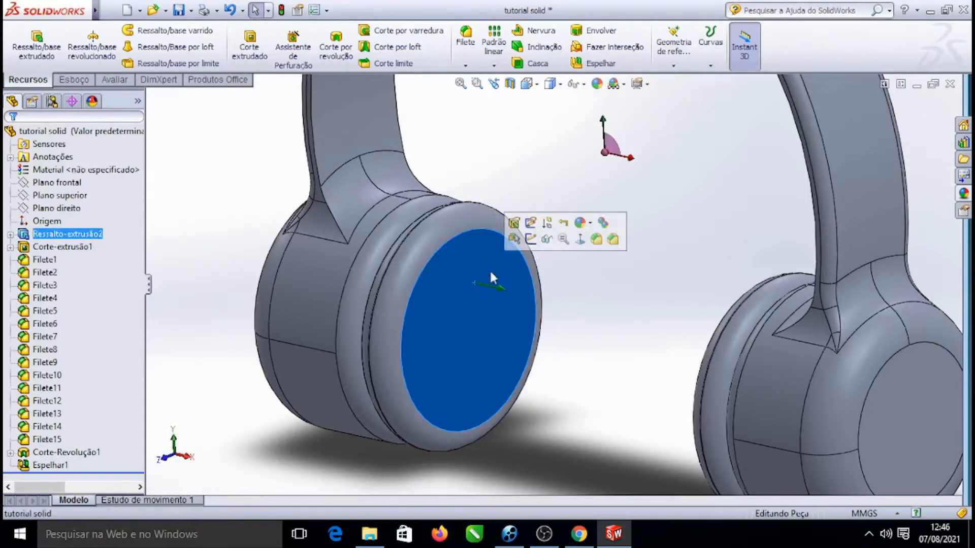
click(578, 238)
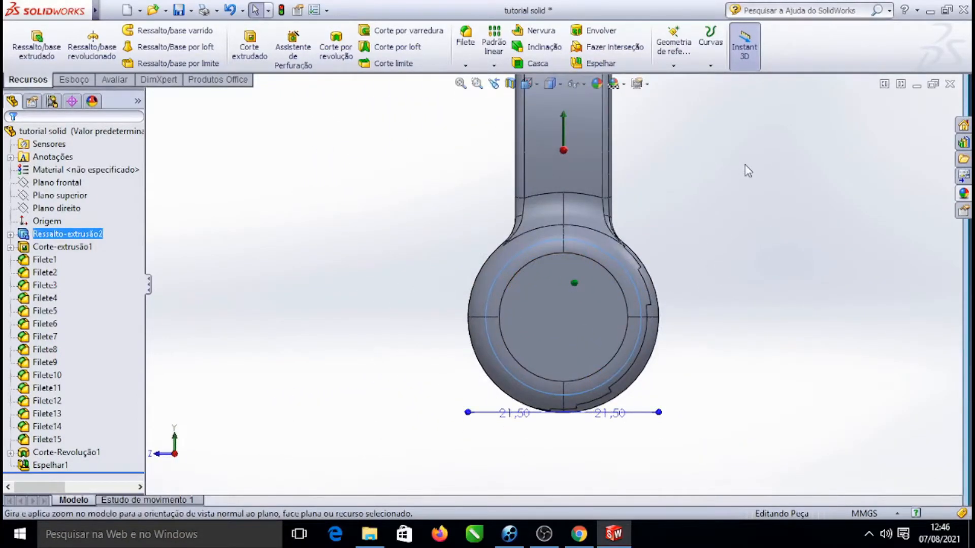
Orbit and zoom around the headphone to inspect both earcups
right_click(745, 166)
mouse_move(838, 175)
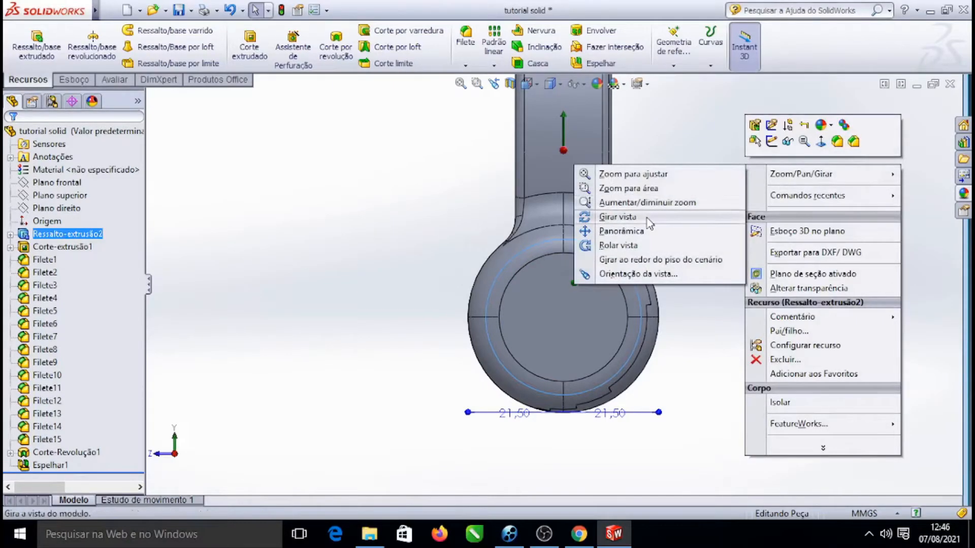
click(627, 213)
drag(635, 214, 741, 215)
scroll(239, 199, up, 3)
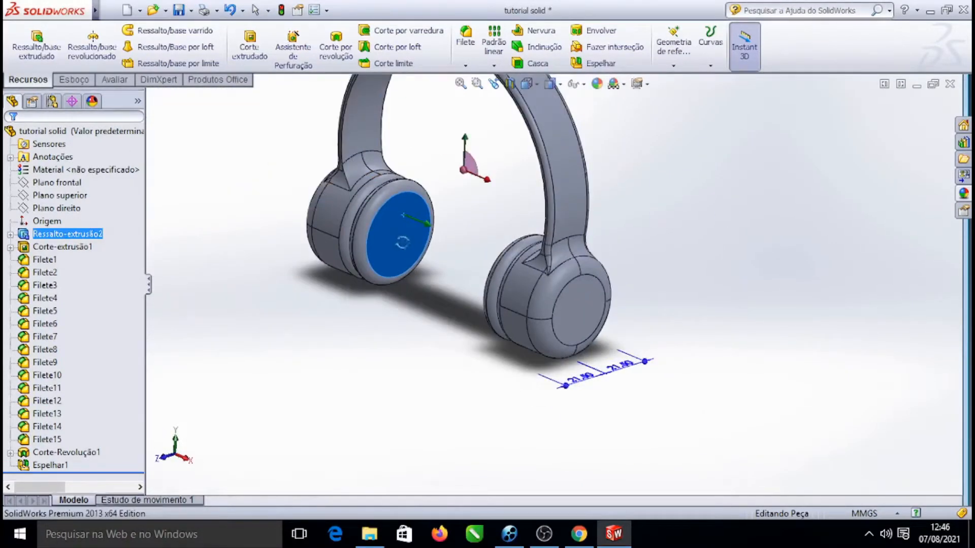
scroll(401, 238, down, 4)
scroll(466, 207, up, 4)
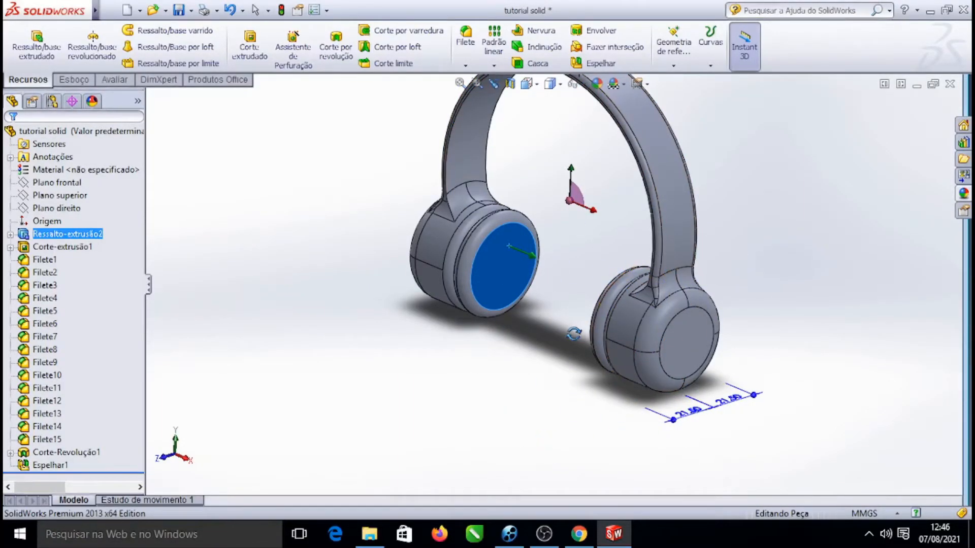
key(Escape)
scroll(518, 294, down, 4)
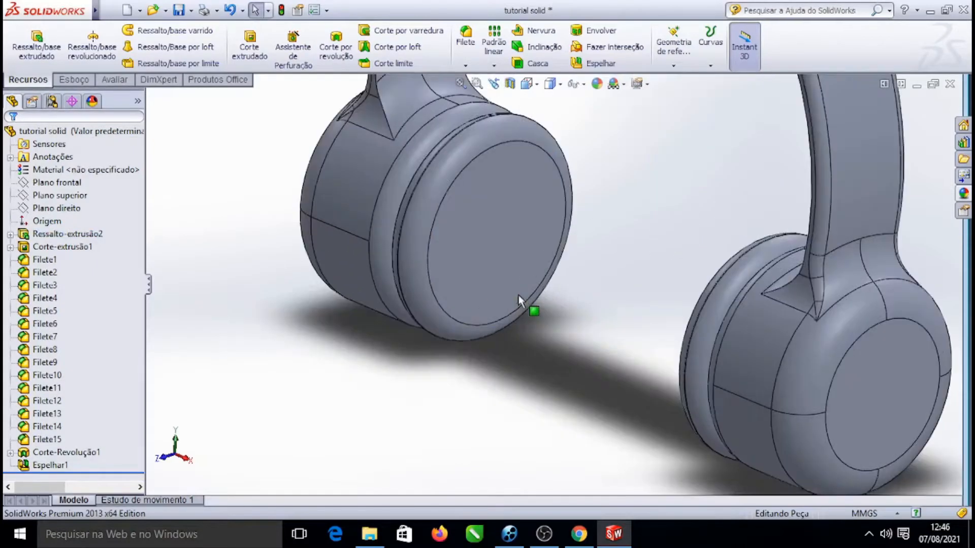
Select the earcup's outer face and orient the view normal to it
click(527, 190)
click(634, 143)
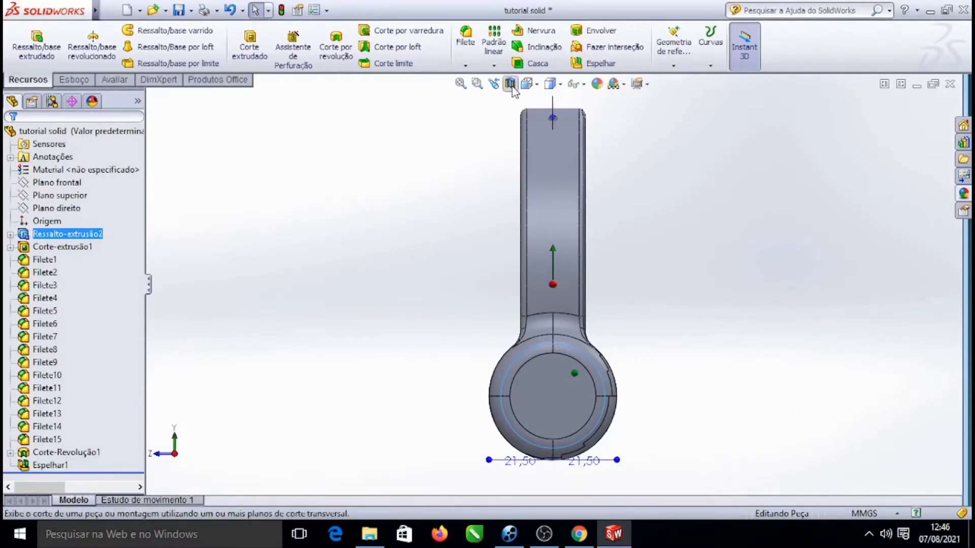
Examine the earcup with a section view, rotating the view and dragging the section plane, then close it
click(510, 84)
right_click(746, 167)
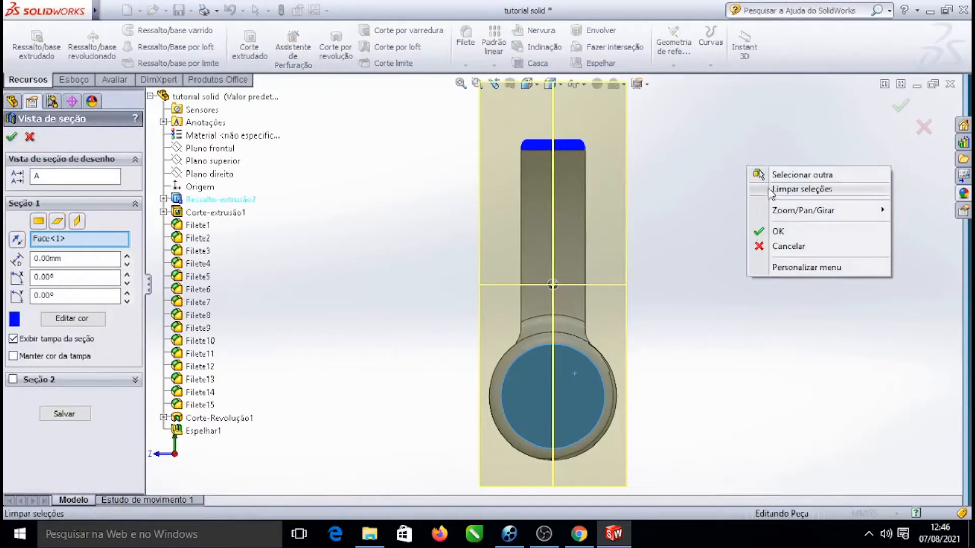
mouse_move(757, 210)
click(610, 270)
drag(645, 215, 747, 191)
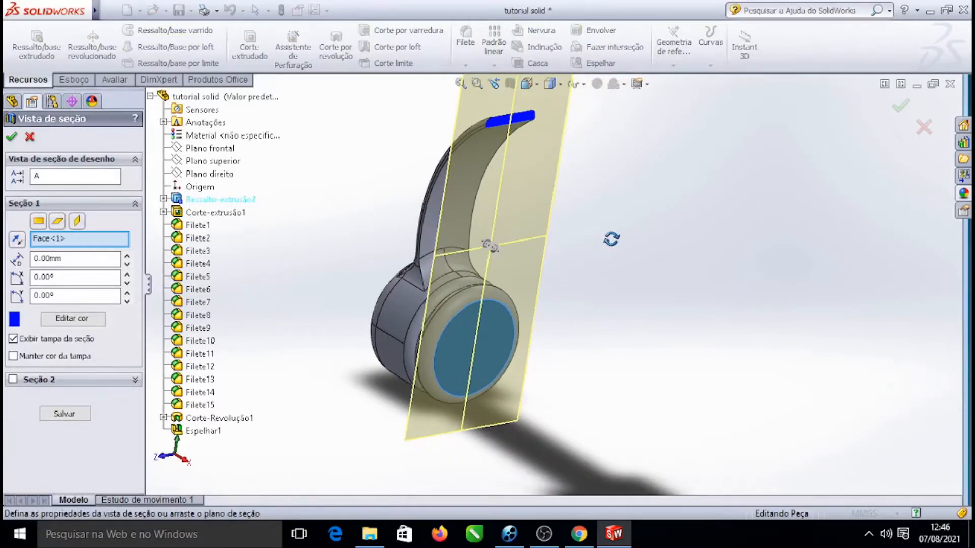
drag(494, 252, 572, 311)
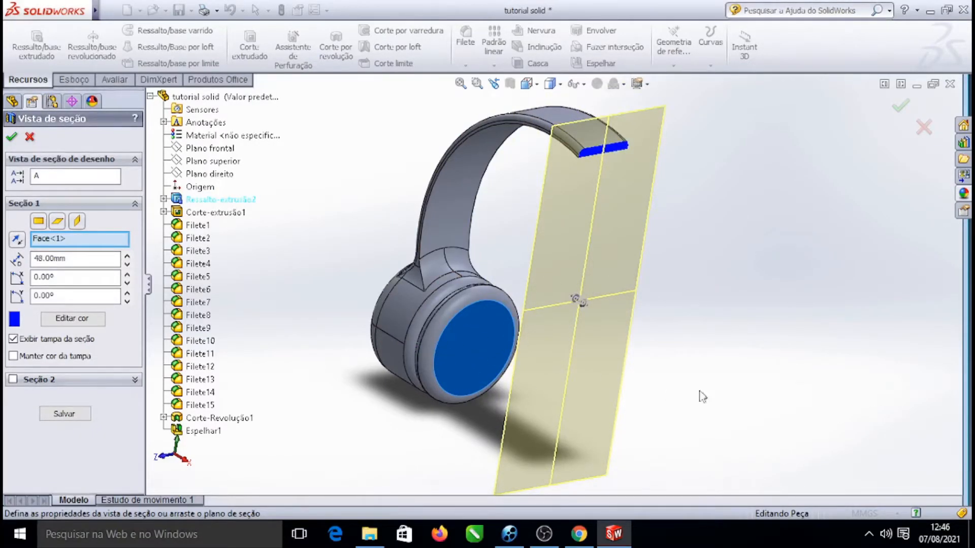
drag(583, 310, 556, 286)
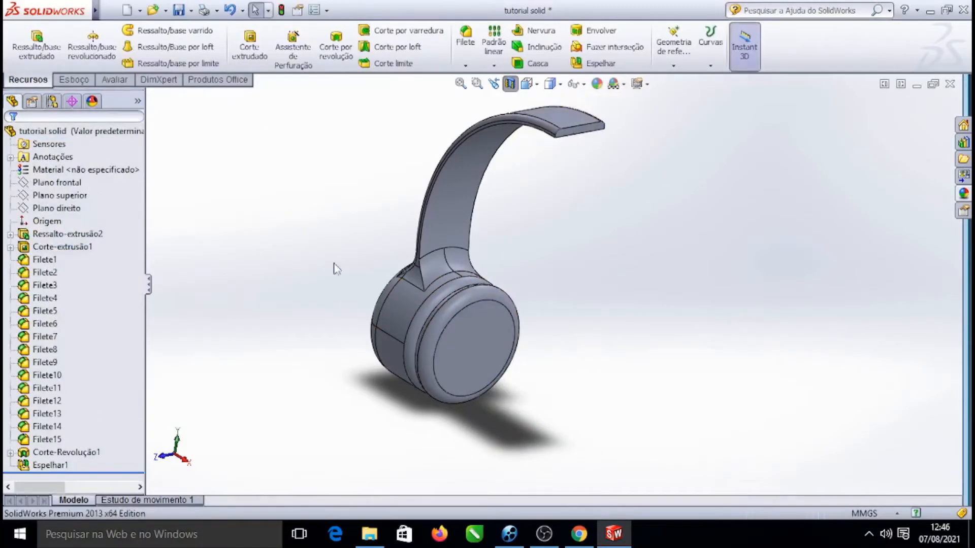
Start a sketch on the earcup's outer face and draw a circle at its centre with a radius of about 14 mm
click(508, 347)
click(602, 291)
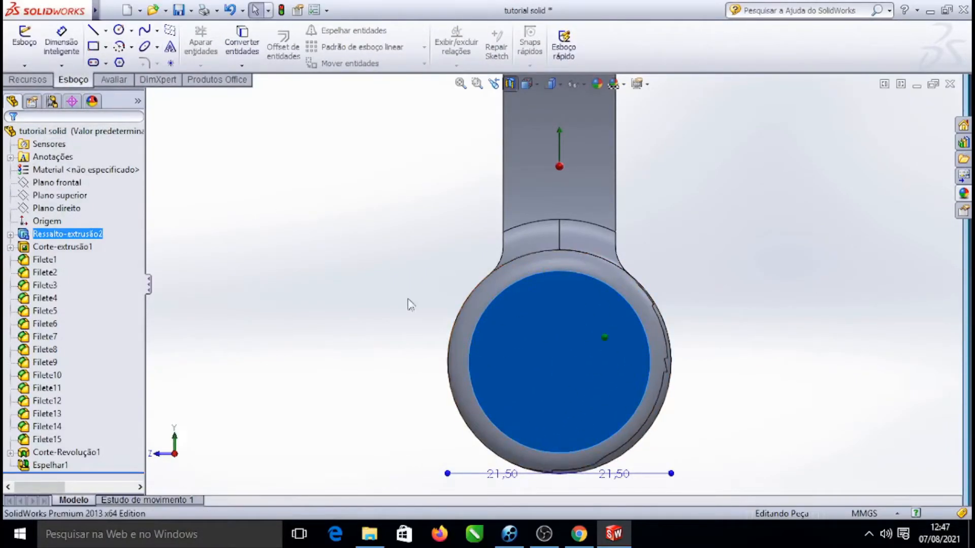
click(119, 30)
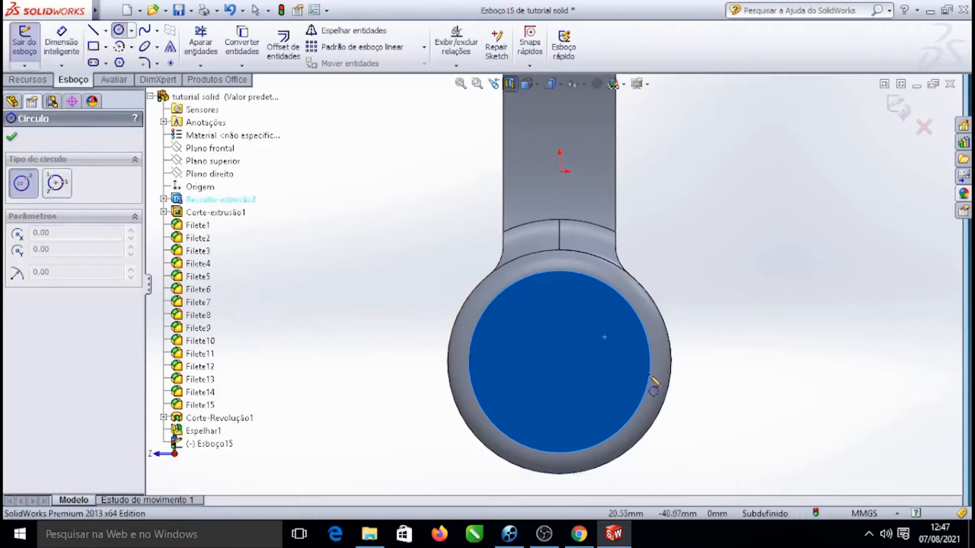
scroll(568, 350, down, 5)
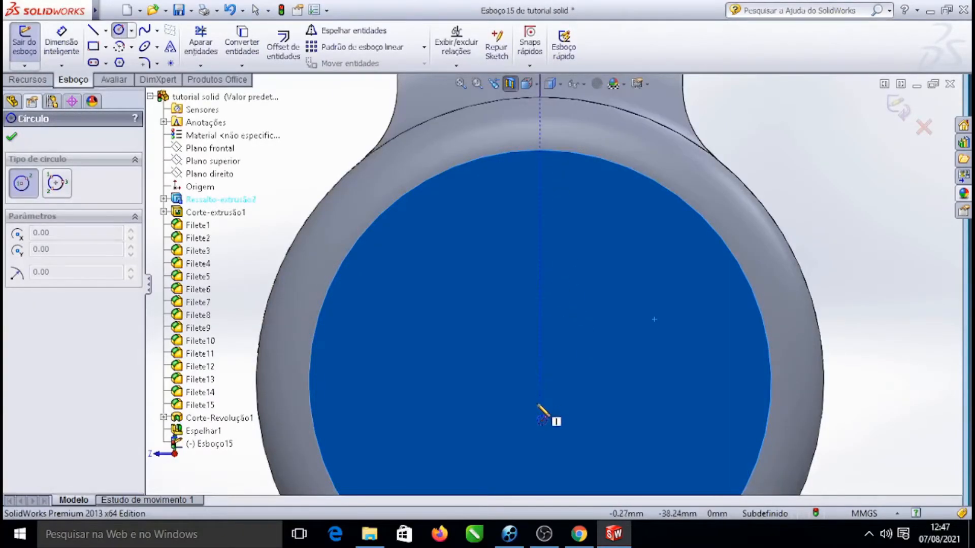
scroll(540, 416, up, 5)
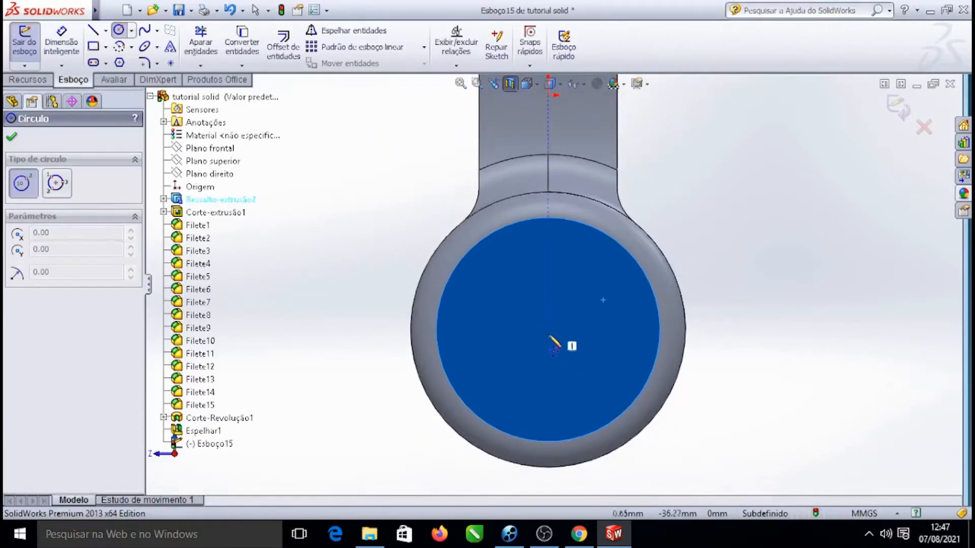
click(548, 330)
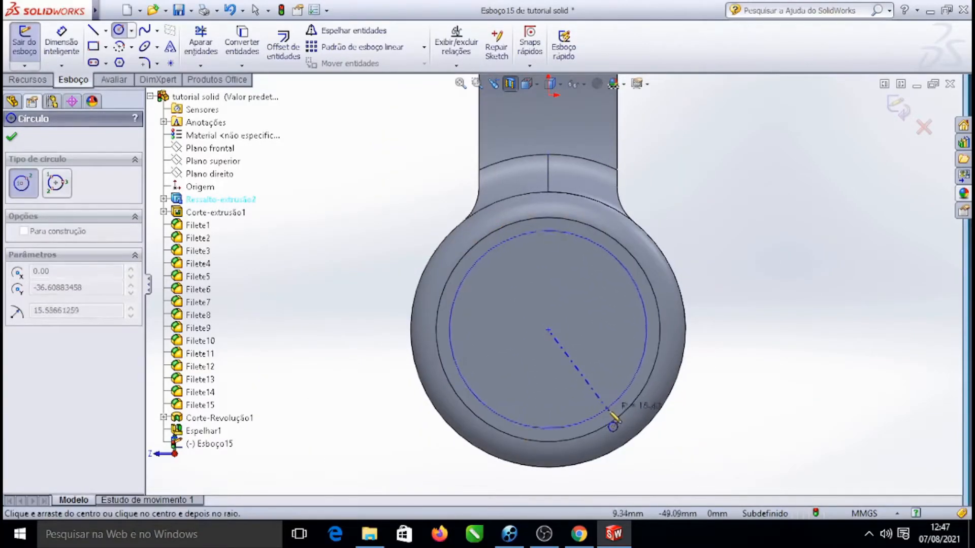
click(610, 394)
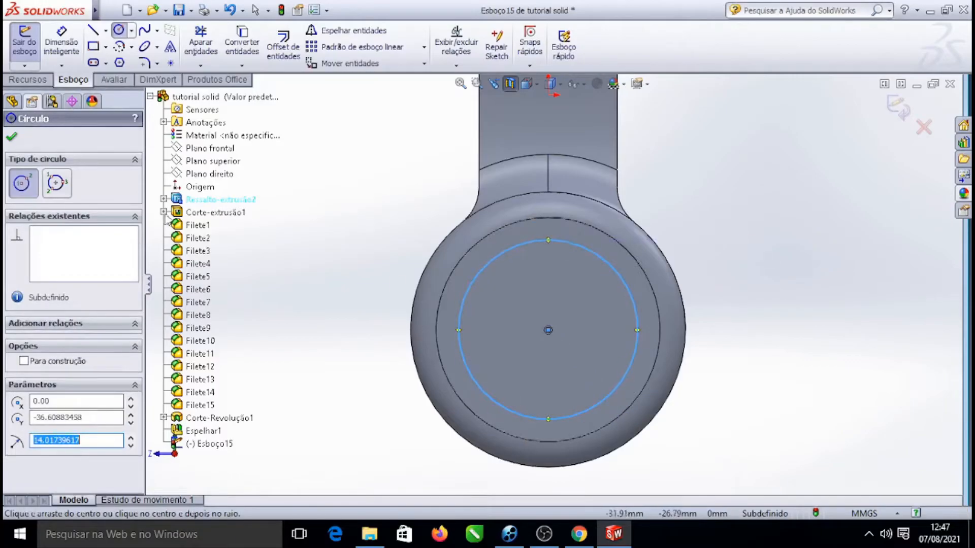
click(11, 137)
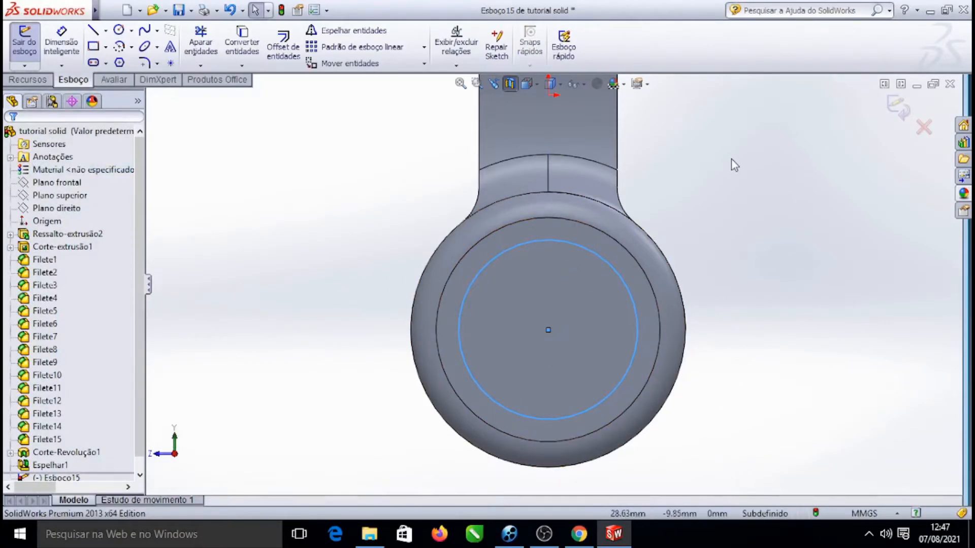
Cut-extrude the circle 5 mm deep into the earcup face
right_click(286, 130)
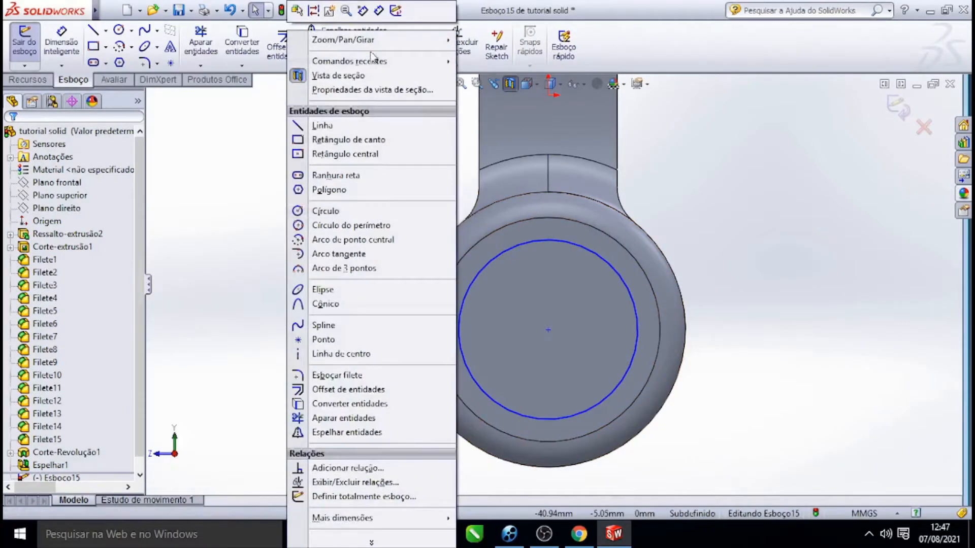
mouse_move(385, 47)
click(507, 84)
drag(779, 192, 760, 256)
scroll(587, 391, down, 2)
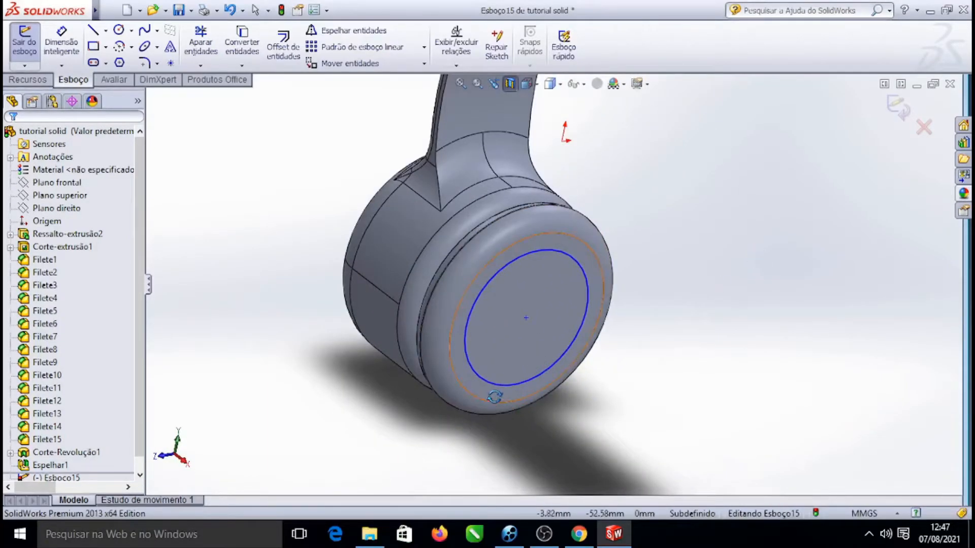
scroll(494, 396, down, 1)
click(28, 81)
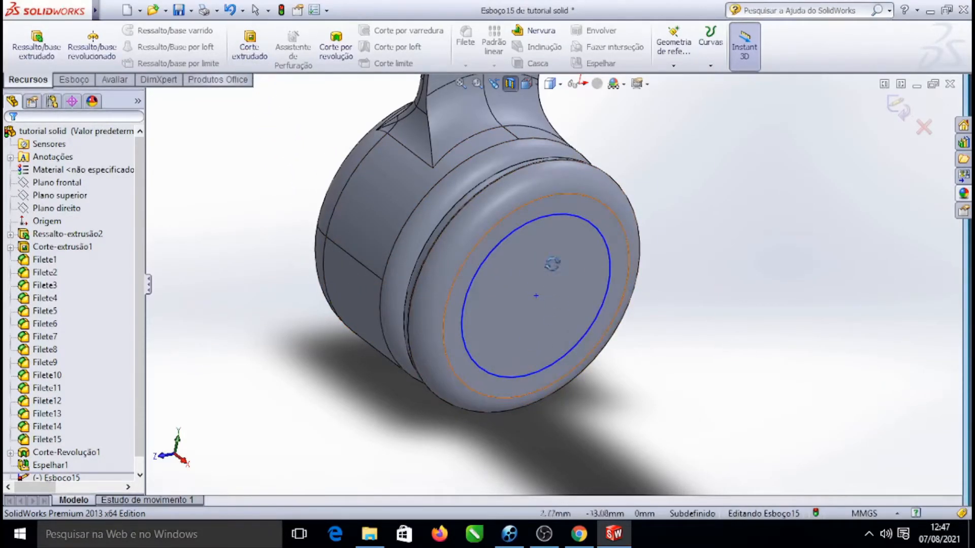
click(250, 45)
drag(495, 269, 513, 297)
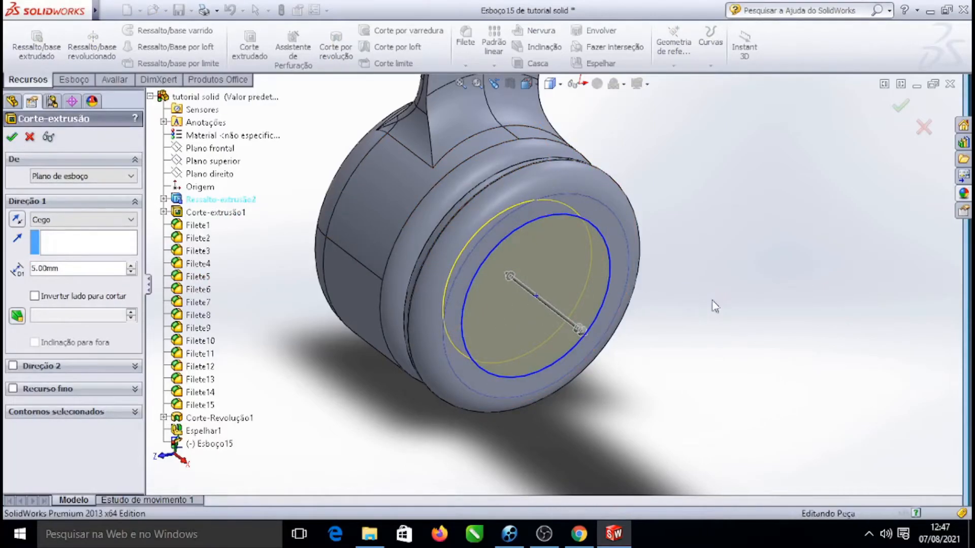
key(Return)
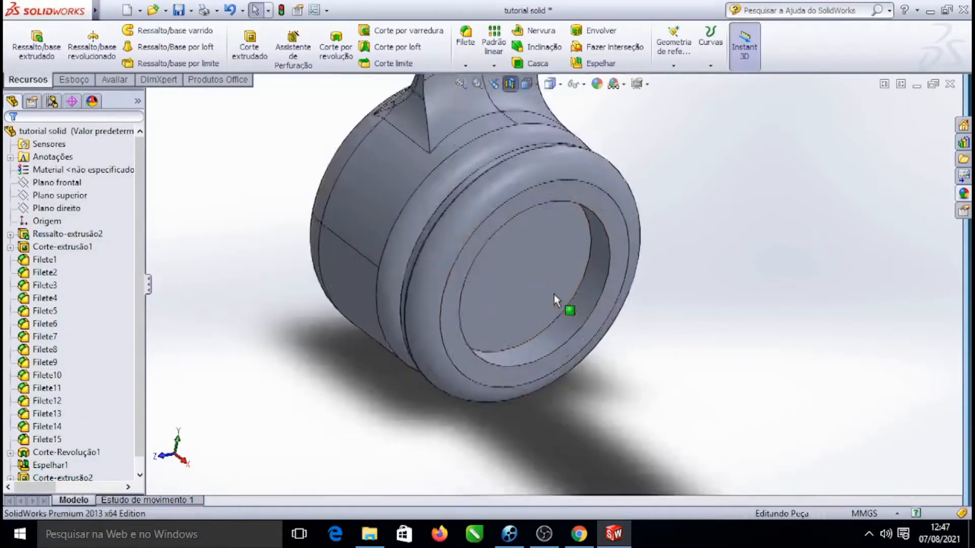
Fillet the outer edge of the circular cut with a 4 mm radius
scroll(585, 311, down, 5)
scroll(587, 312, up, 2)
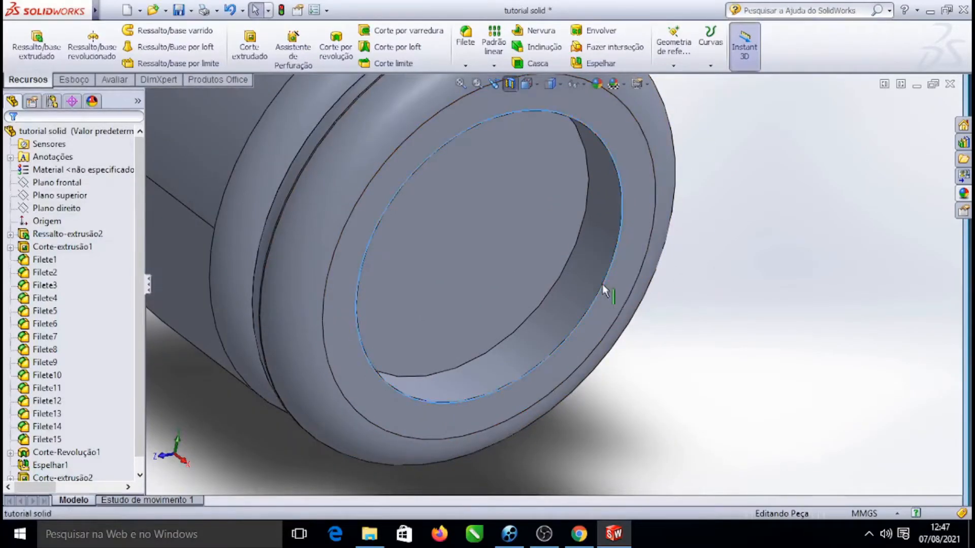
click(719, 243)
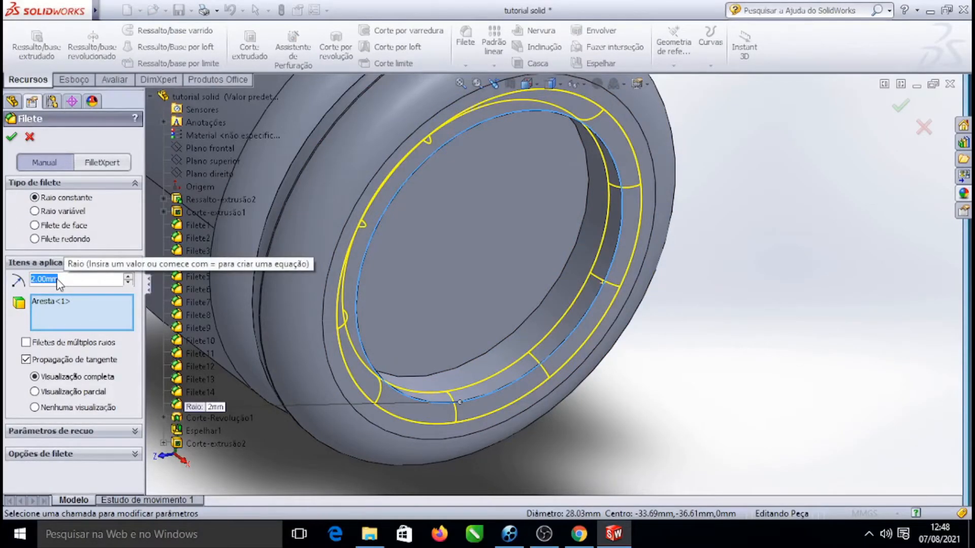
text(4)
key(Return)
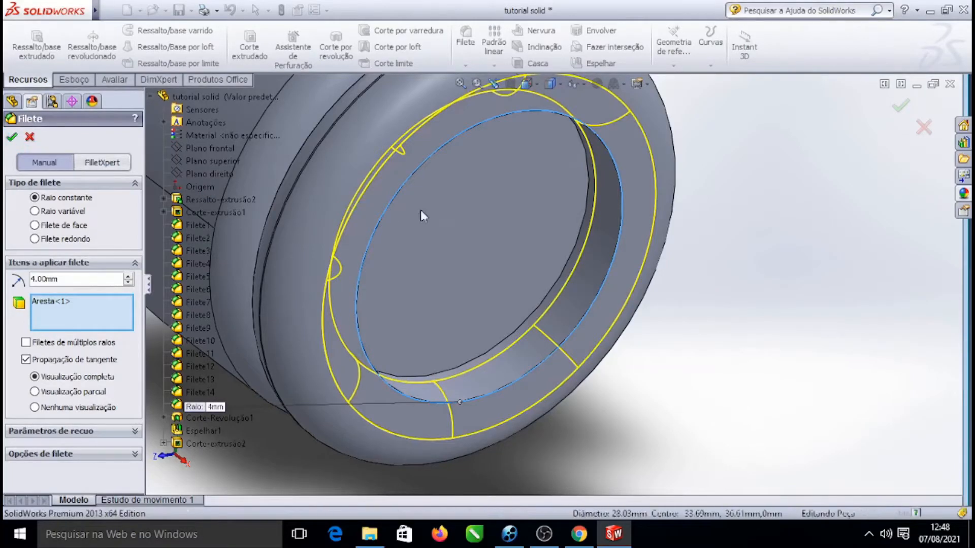
scroll(471, 220, up, 8)
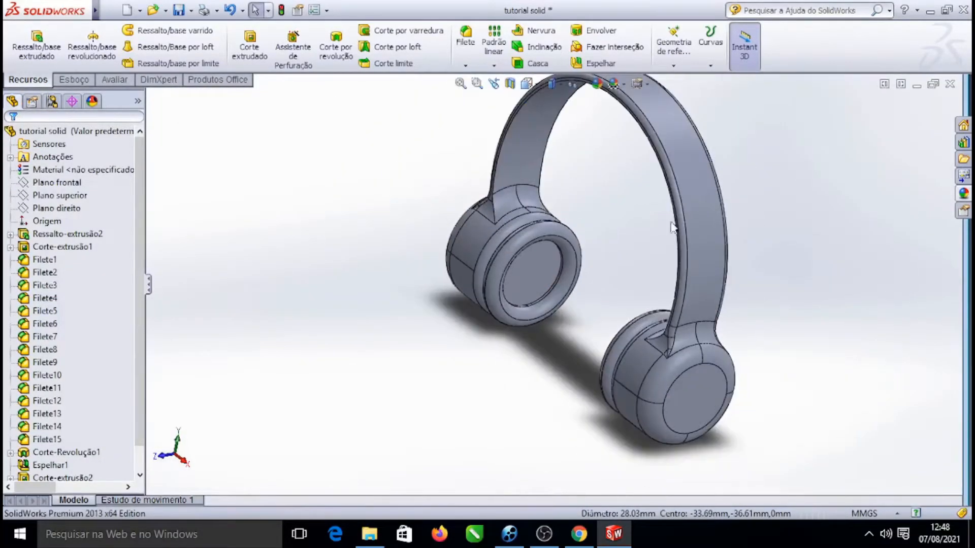
Rotate and zoom the view to inspect the recessed earcup and the whole headphone
right_click(818, 227)
mouse_move(896, 255)
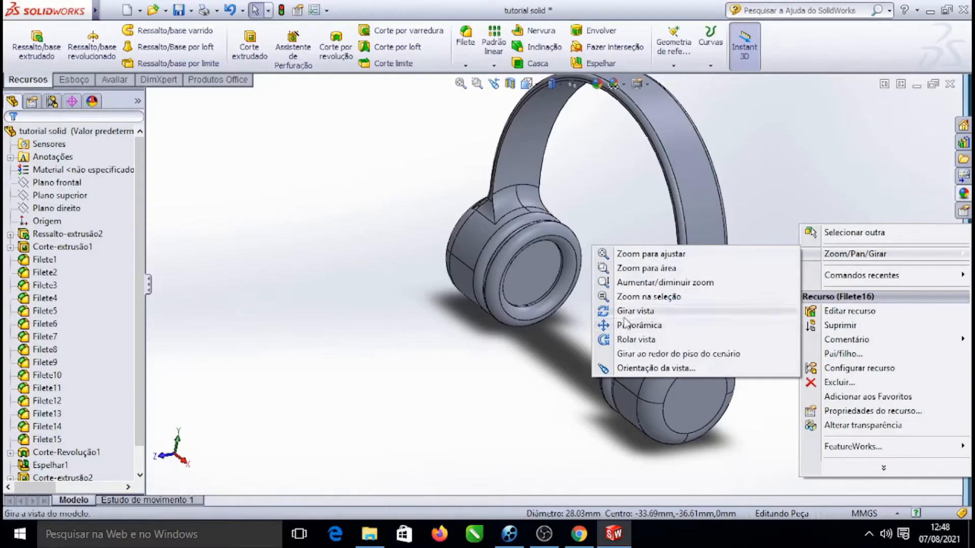
click(635, 310)
drag(876, 224, 914, 211)
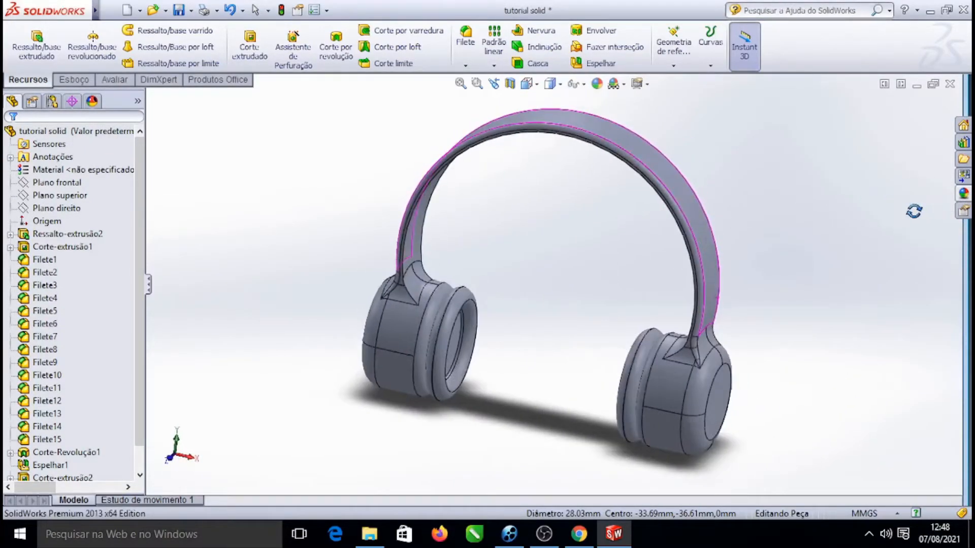
scroll(585, 340, up, 4)
drag(792, 323, 750, 320)
scroll(522, 356, down, 5)
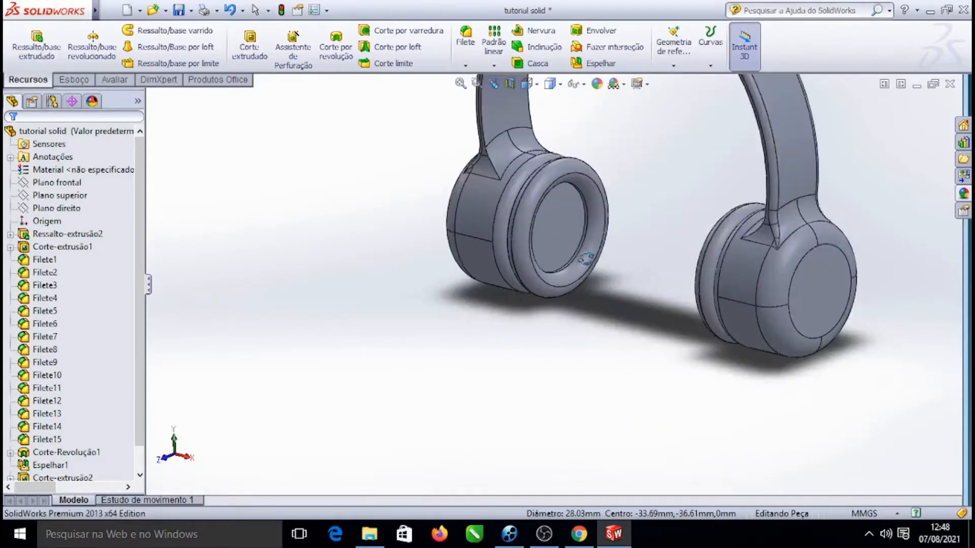
scroll(660, 159, up, 6)
scroll(563, 163, down, 3)
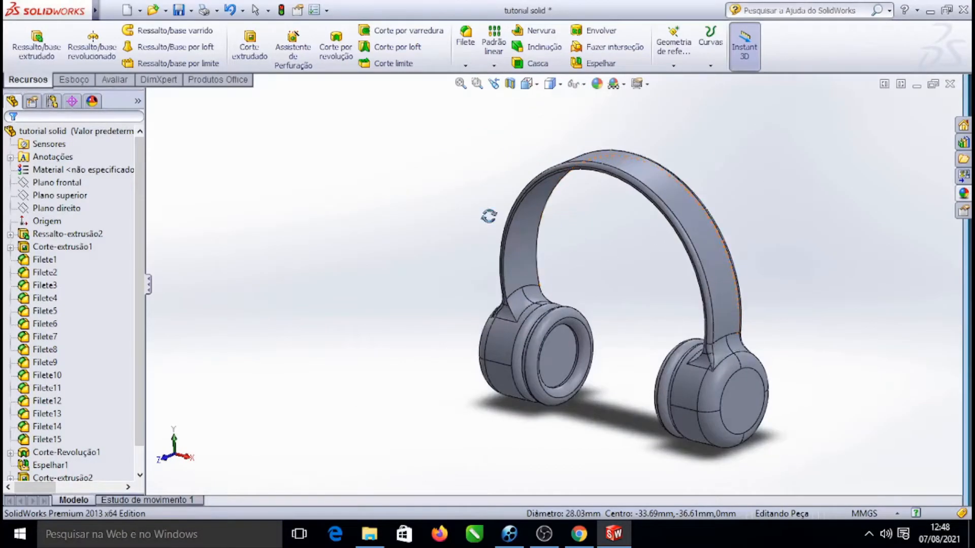
Mirror the extruded cut about the Right Plane onto the other earcup
click(54, 208)
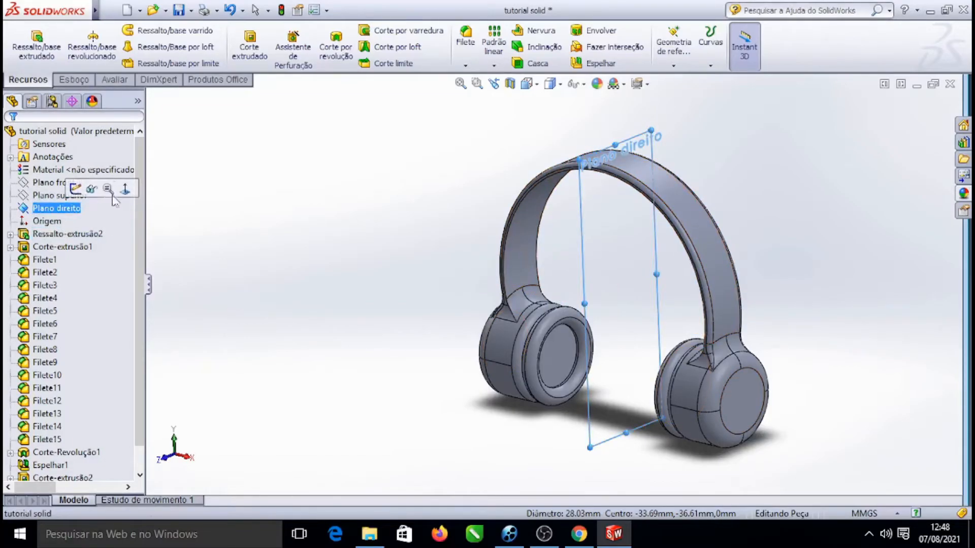
click(595, 70)
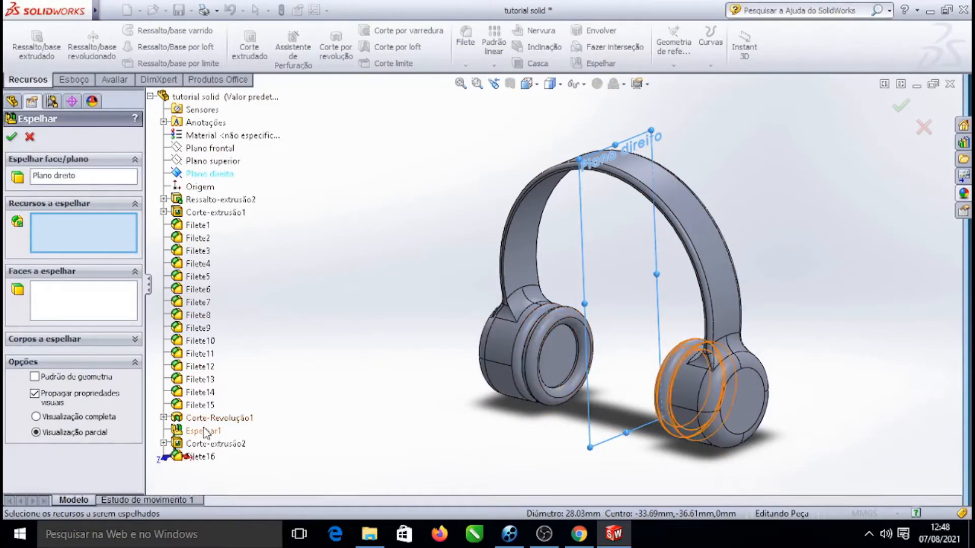
click(208, 445)
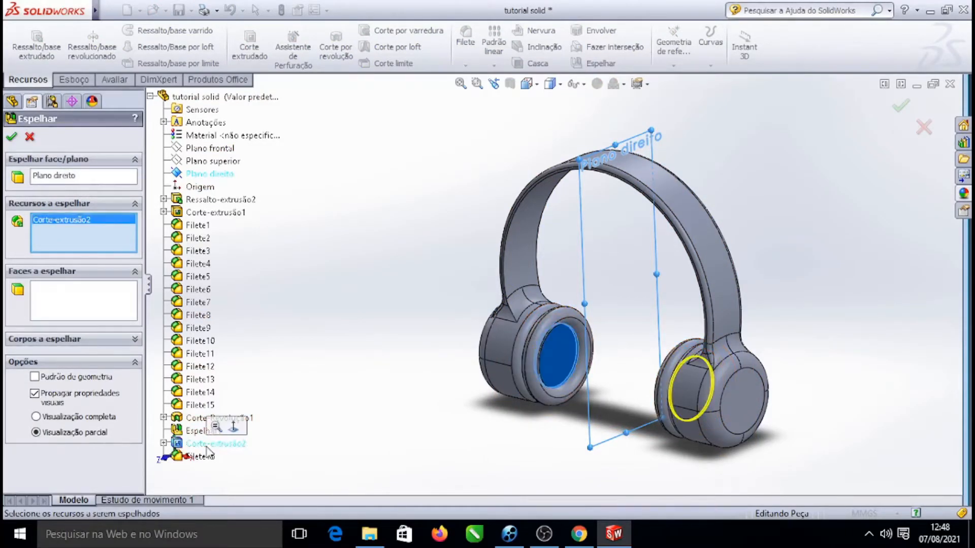
click(11, 137)
Fillet the mirrored cut's outer edge on the other earcup with a 4 mm radius
right_click(158, 138)
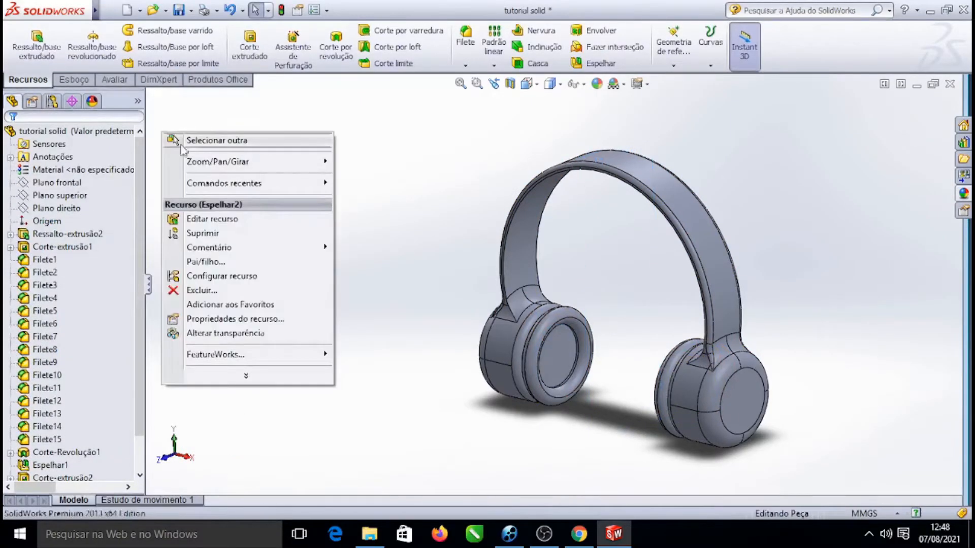
mouse_move(300, 161)
click(382, 224)
drag(377, 161, 440, 185)
scroll(684, 363, down, 5)
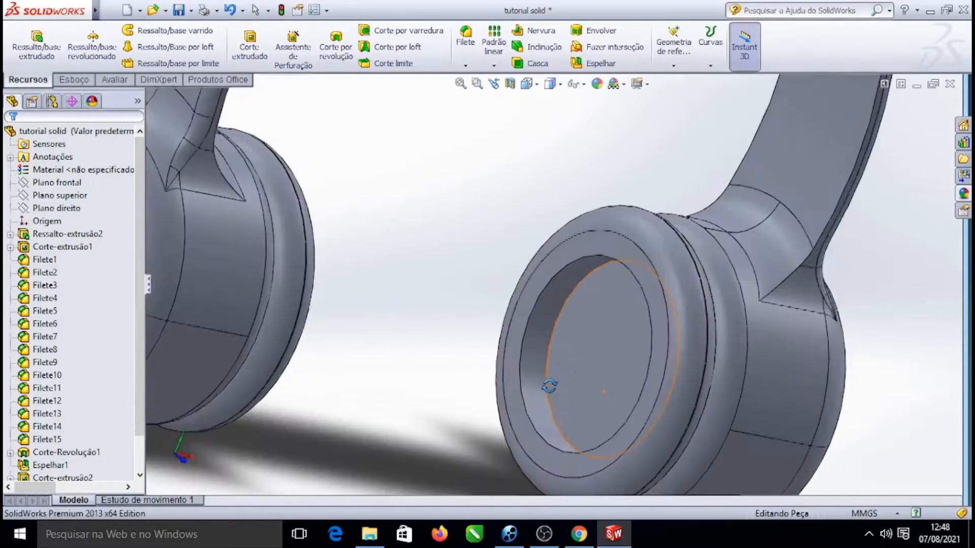
click(530, 306)
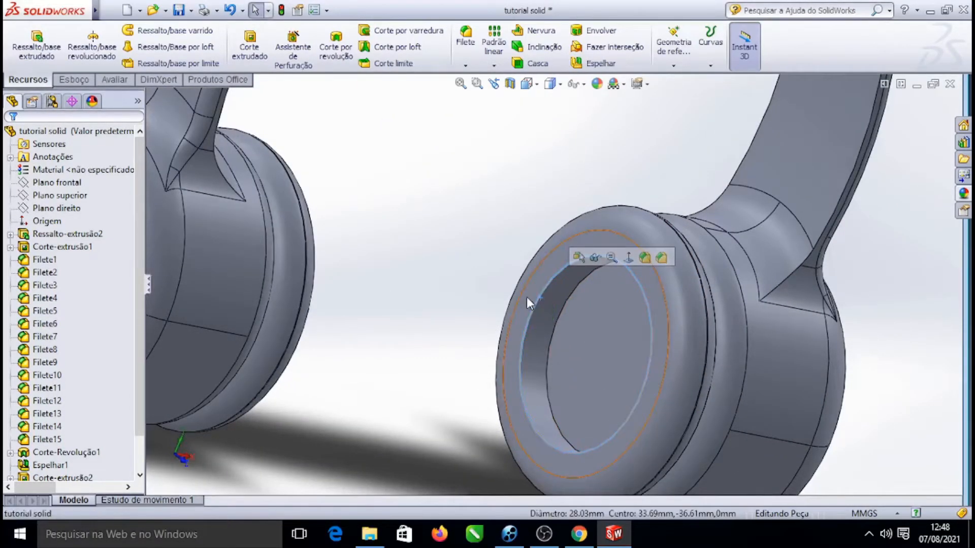
click(650, 257)
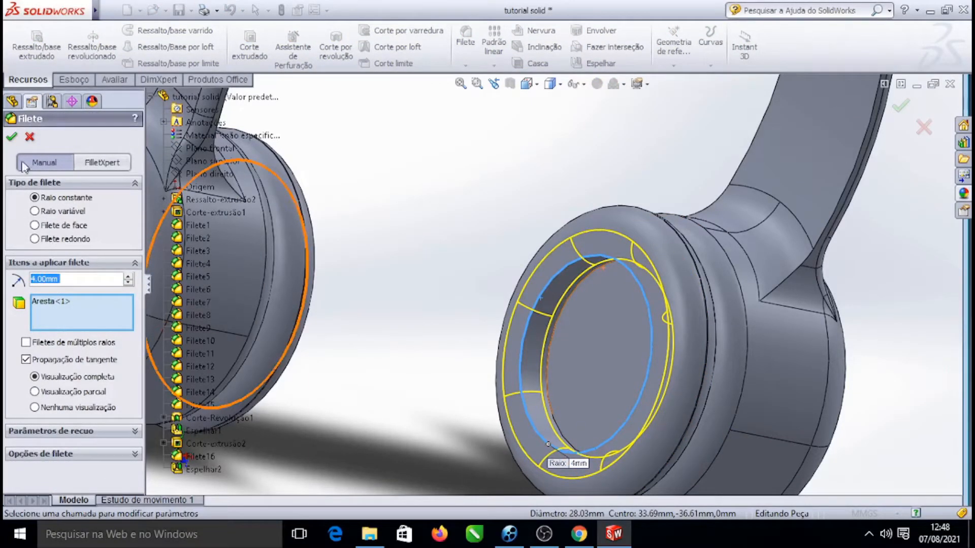
click(10, 141)
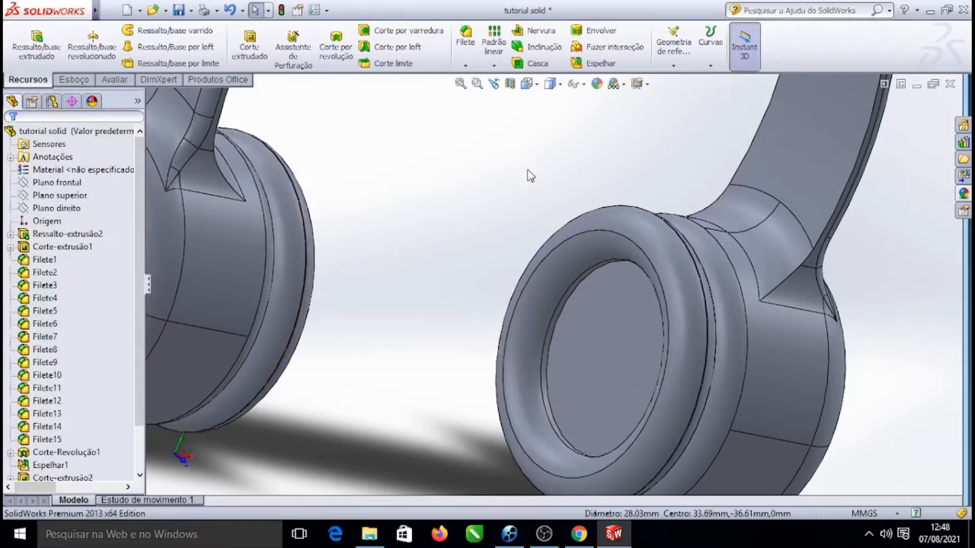
Rotate and zoom around the headphone to inspect both recessed earcups
scroll(577, 175, up, 7)
right_click(790, 224)
mouse_move(843, 245)
click(618, 301)
drag(799, 311, 691, 263)
scroll(526, 209, down, 3)
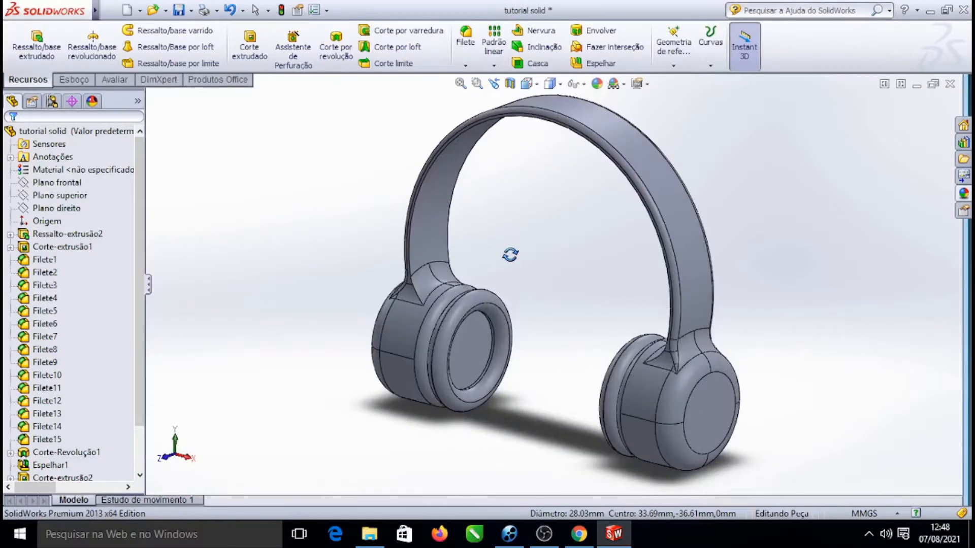
scroll(555, 352, up, 3)
scroll(616, 254, down, 3)
scroll(588, 226, up, 4)
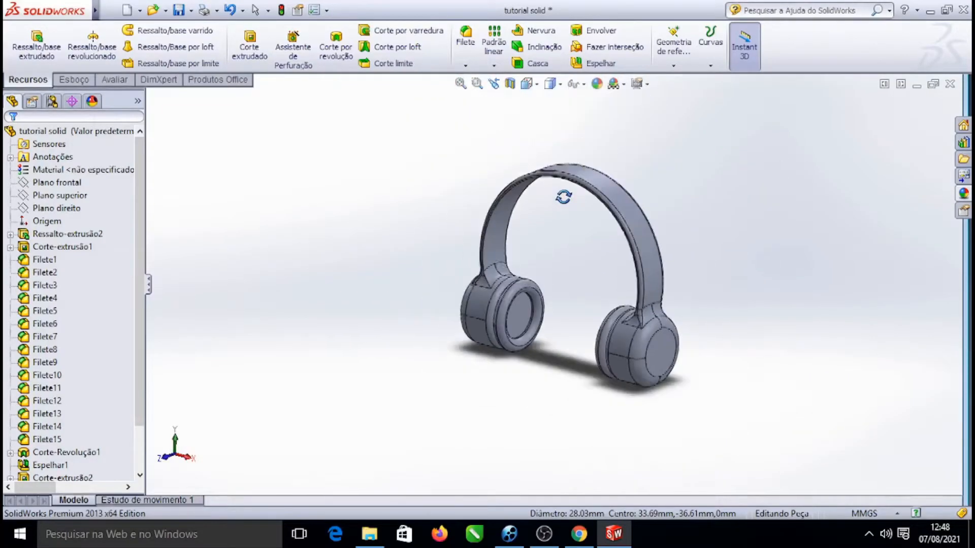
Orbit and zoom the view to examine both earcups of the headphone from different angles
mouse_move(568, 244)
mouse_down()
mouse_move(792, 233)
mouse_move(899, 213)
mouse_move(778, 219)
mouse_move(807, 257)
mouse_move(848, 248)
mouse_move(826, 254)
mouse_move(846, 261)
mouse_up()
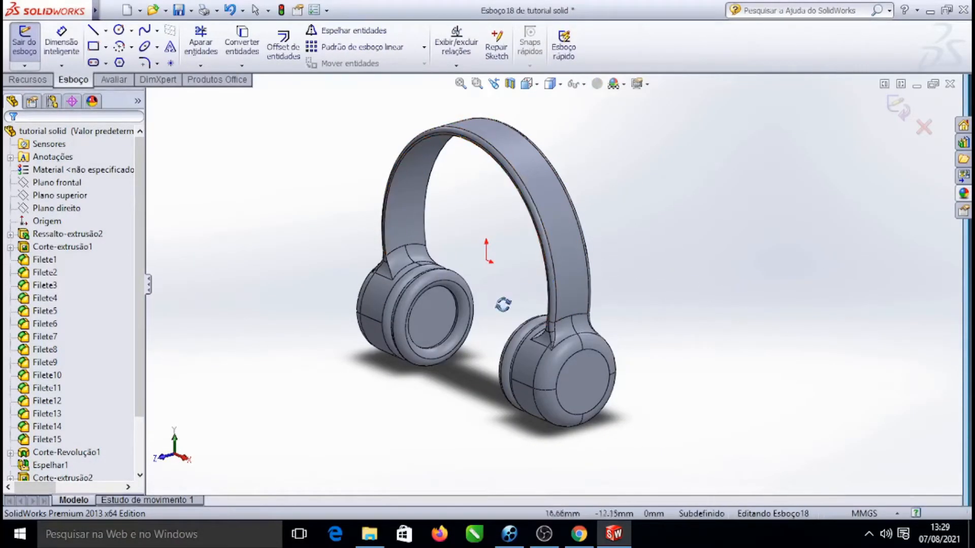
drag(604, 286, 441, 272)
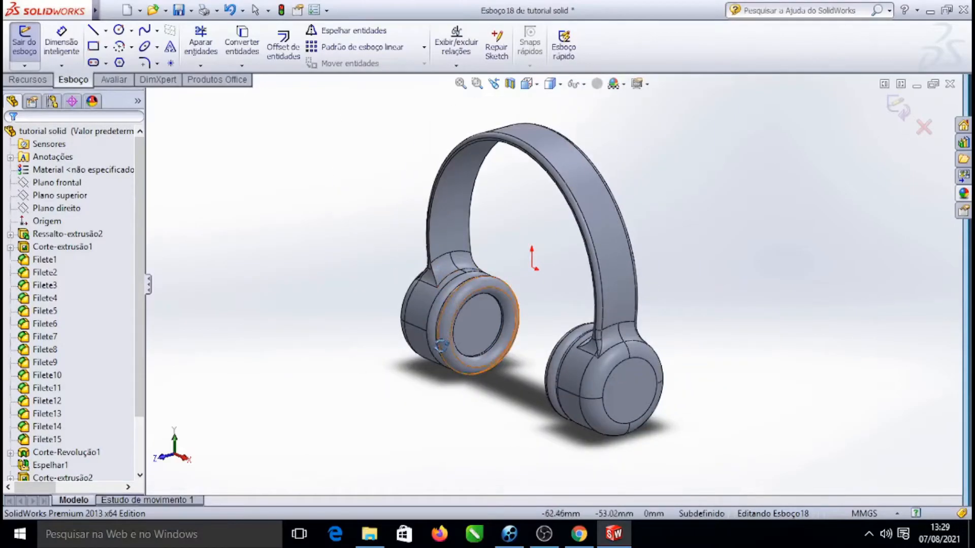
scroll(441, 345, down, 5)
scroll(507, 284, up, 6)
scroll(558, 264, down, 4)
scroll(508, 256, up, 5)
drag(508, 255, 611, 337)
scroll(814, 322, up, 4)
drag(814, 322, 833, 309)
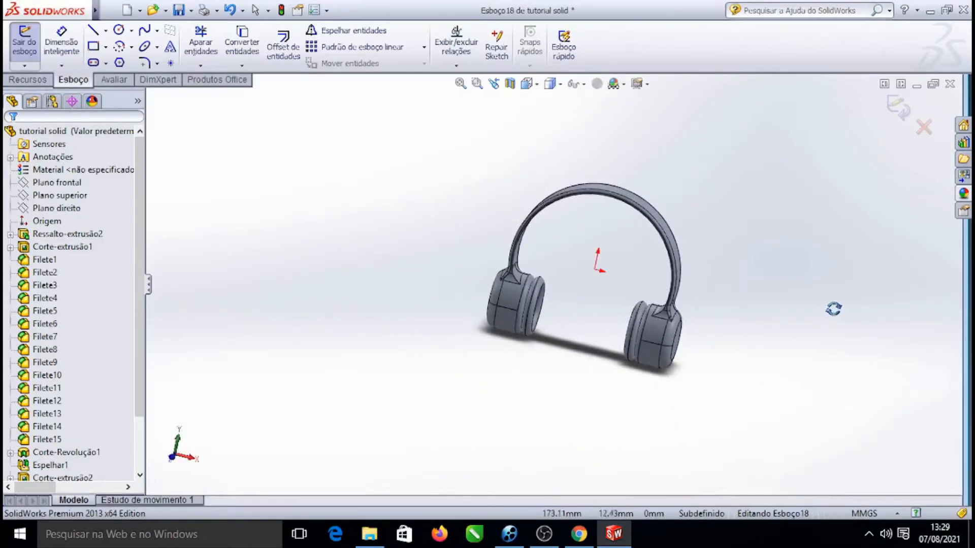
scroll(563, 278, down, 5)
scroll(590, 273, up, 5)
drag(790, 306, 870, 352)
scroll(704, 308, down, 3)
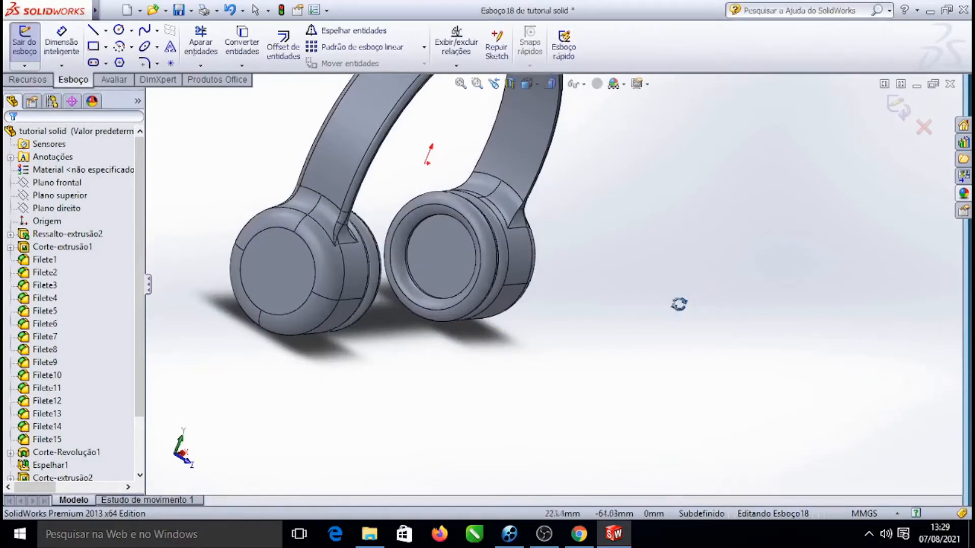
scroll(539, 248, up, 3)
scroll(393, 193, down, 3)
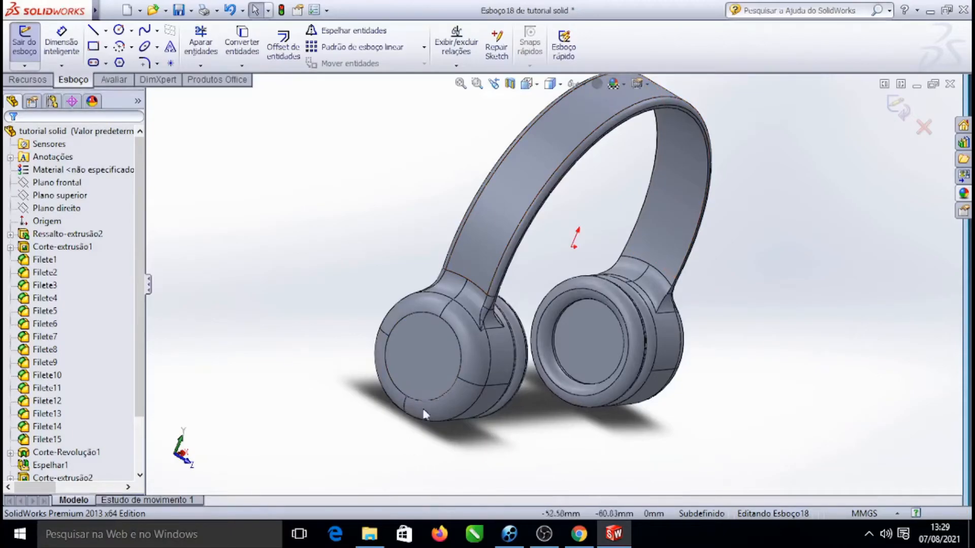
Exit the open empty sketch without adding geometry
click(414, 334)
click(301, 121)
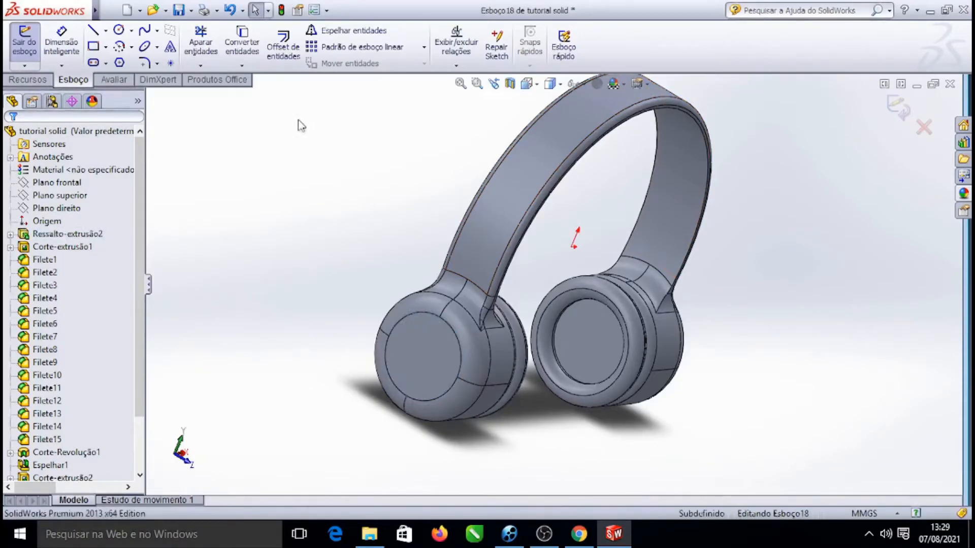
click(28, 50)
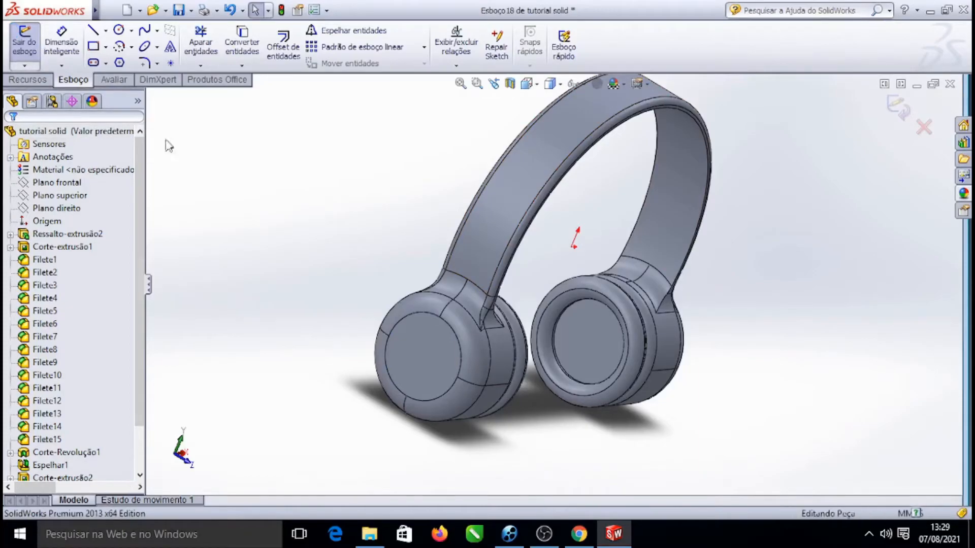
Sketch a circle about 22.8 mm in diameter centred on the outer face of the left earcup
click(420, 349)
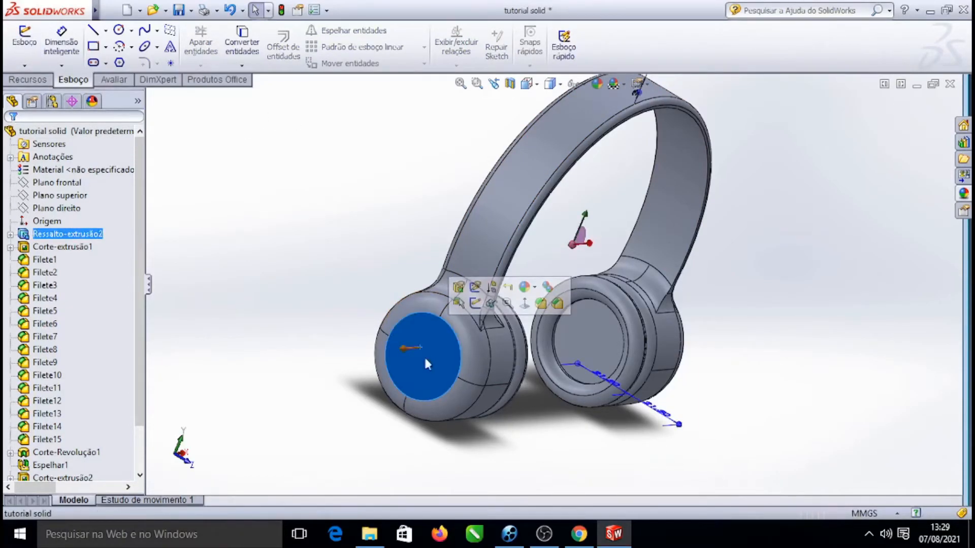
click(524, 309)
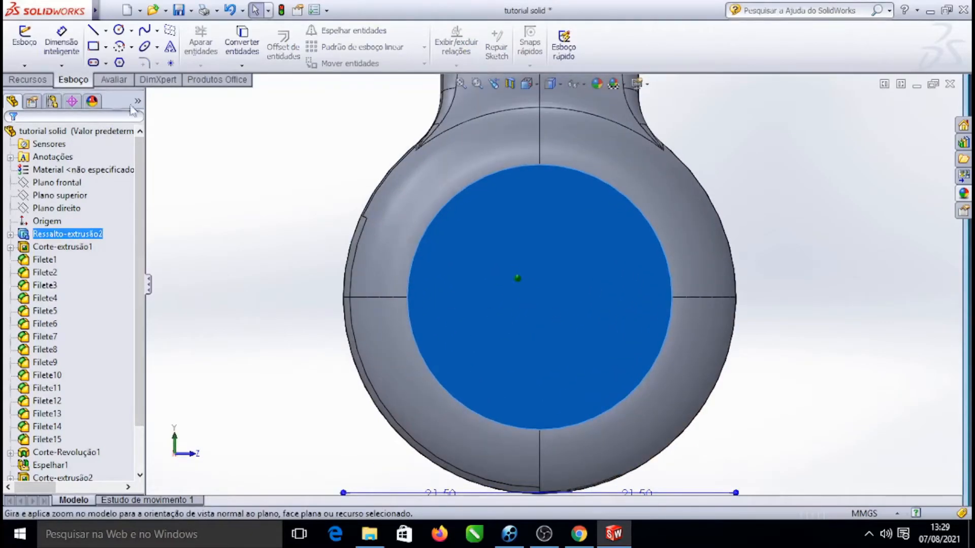
click(118, 30)
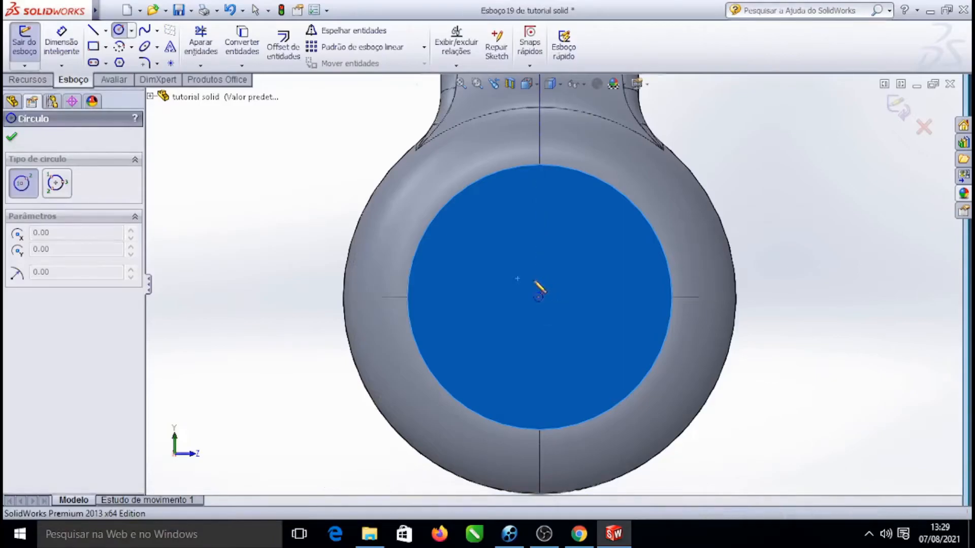
scroll(528, 282, down, 2)
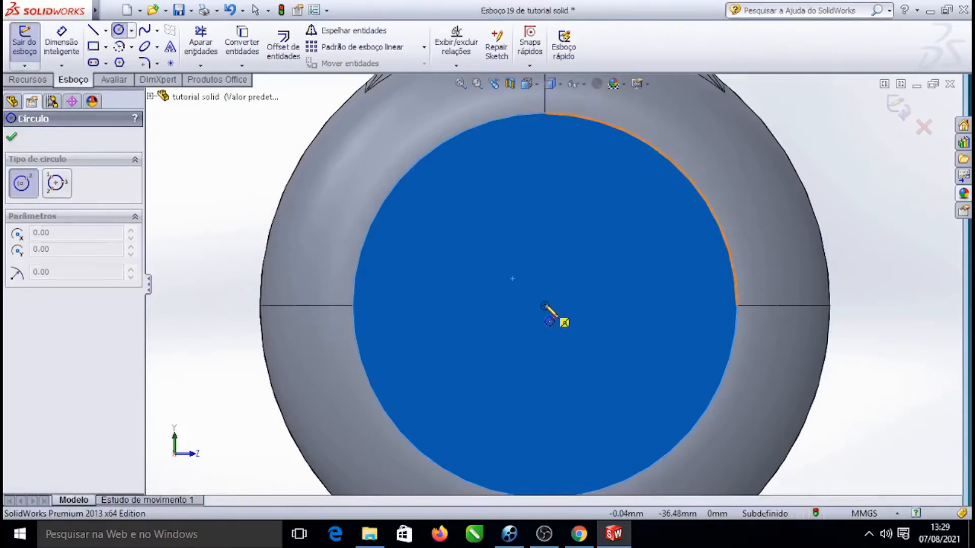
click(544, 307)
click(683, 361)
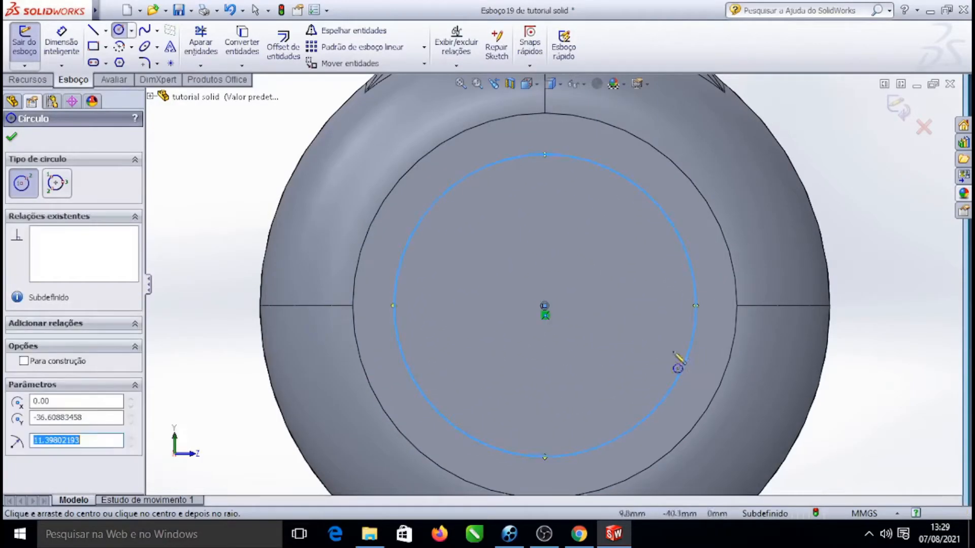
scroll(552, 285, up, 5)
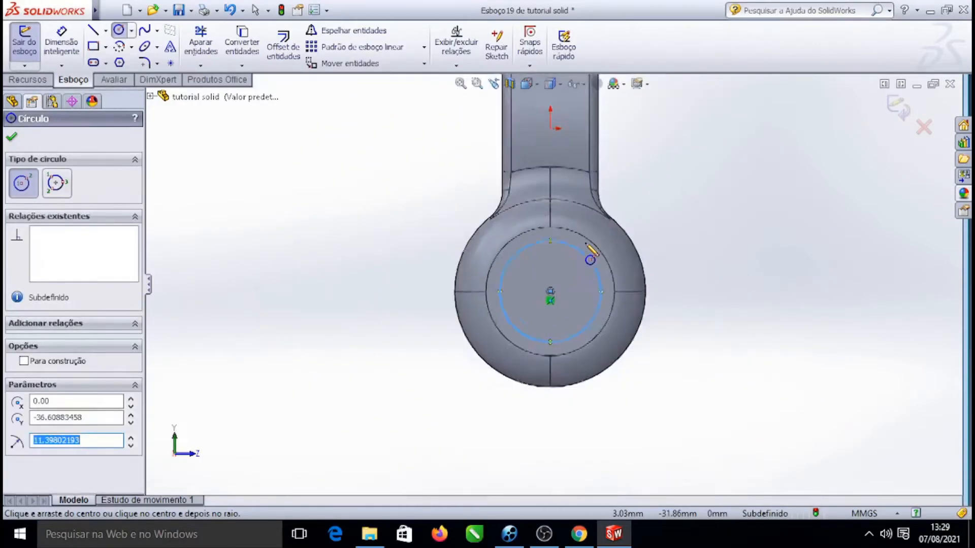
click(10, 140)
Extrude the circle outward from the earcup face as a 3 mm boss
scroll(660, 276, up, 3)
right_click(715, 190)
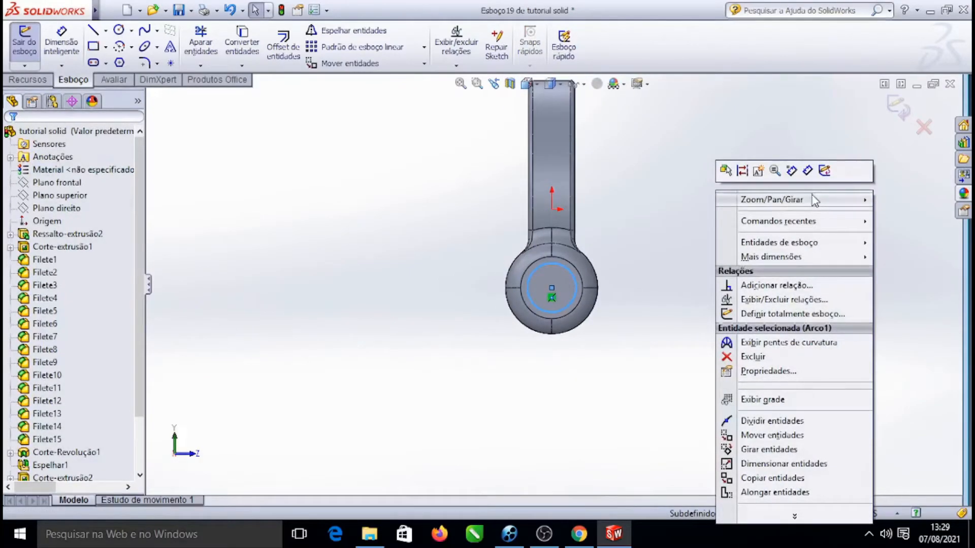
mouse_move(815, 201)
click(695, 248)
drag(703, 246, 670, 268)
scroll(431, 285, up, 3)
mouse_move(827, 254)
mouse_down()
mouse_move(828, 266)
mouse_move(820, 243)
mouse_move(809, 253)
mouse_up()
scroll(519, 269, down, 5)
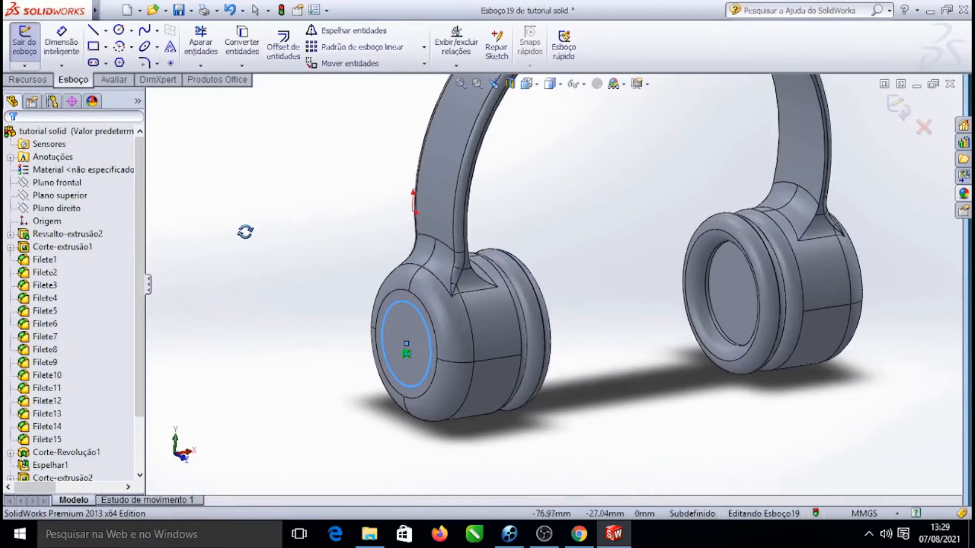
click(26, 79)
click(37, 45)
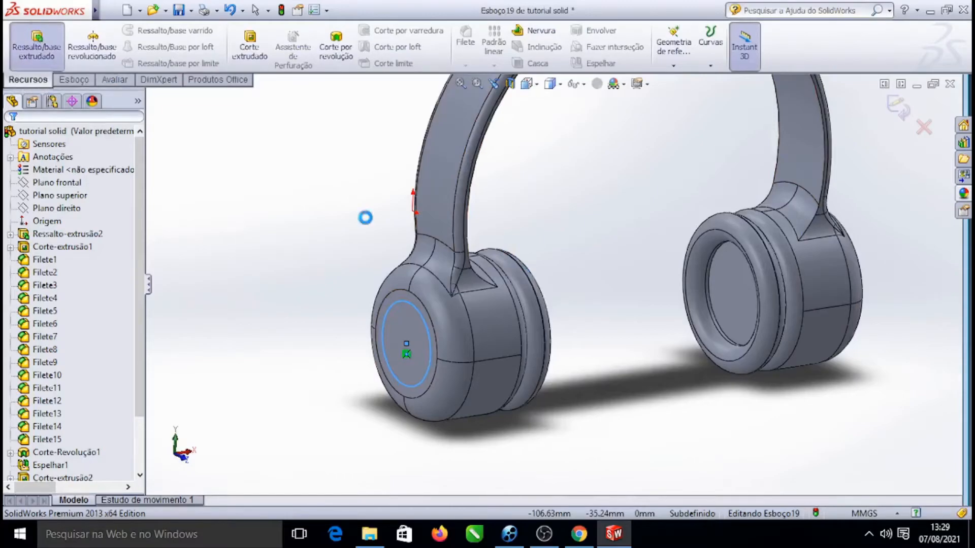
scroll(400, 353, down, 3)
click(428, 330)
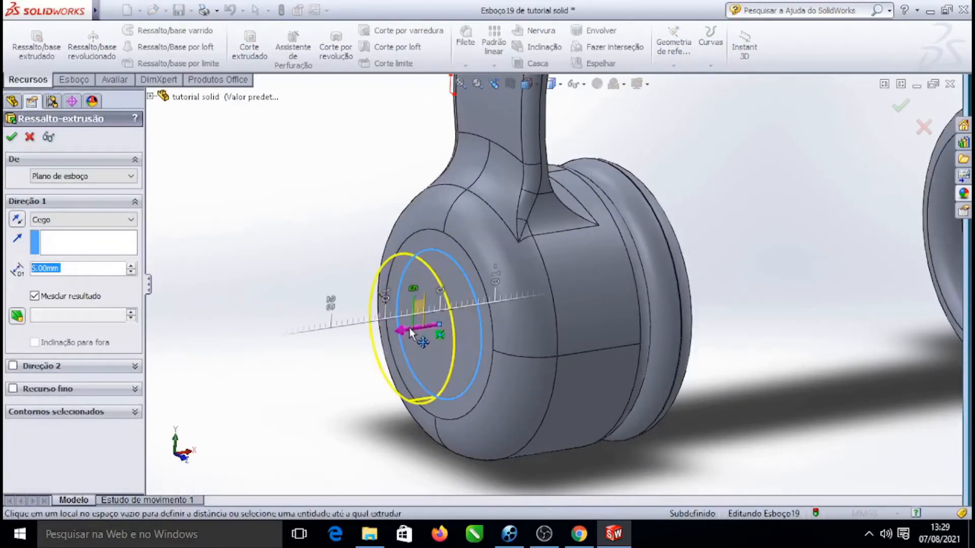
click(427, 330)
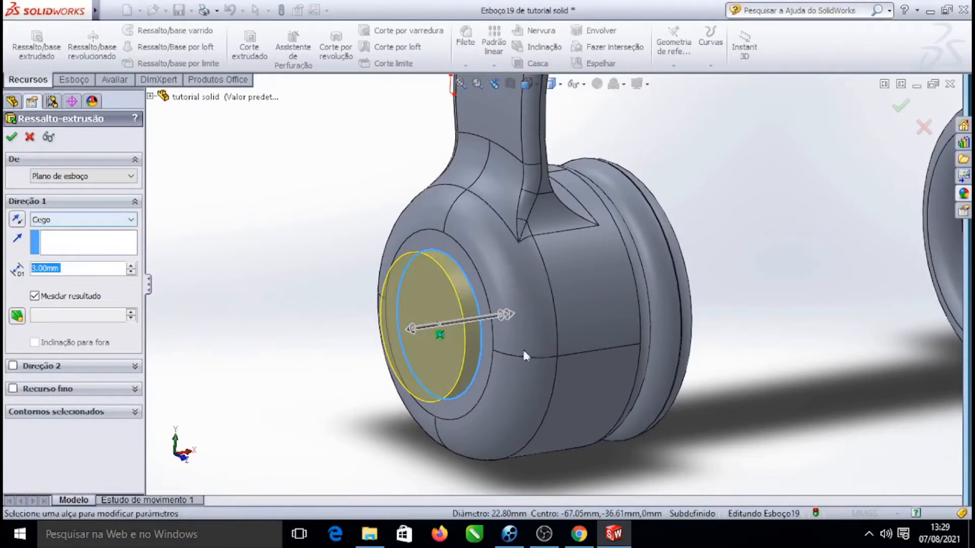
scroll(503, 343, down, 2)
scroll(506, 279, up, 5)
scroll(538, 281, down, 3)
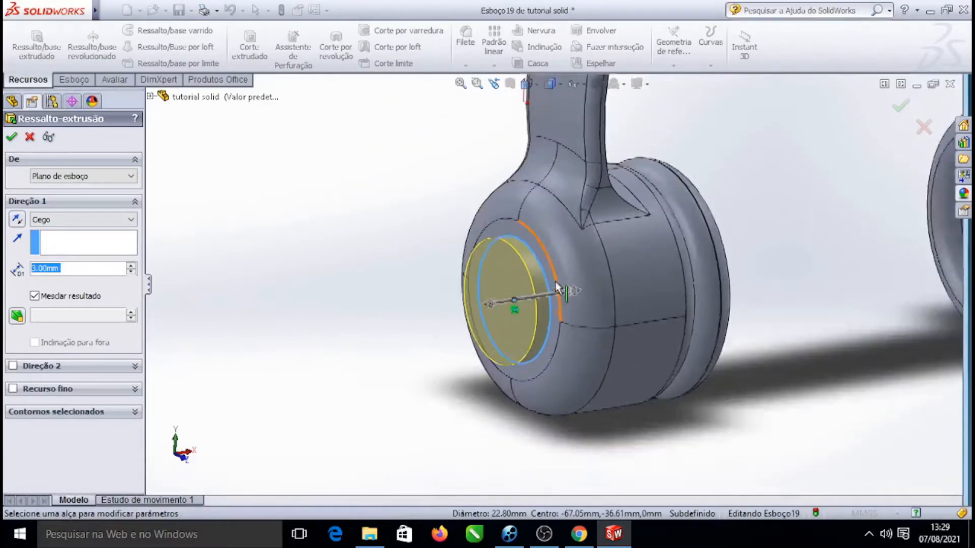
scroll(555, 282, down, 1)
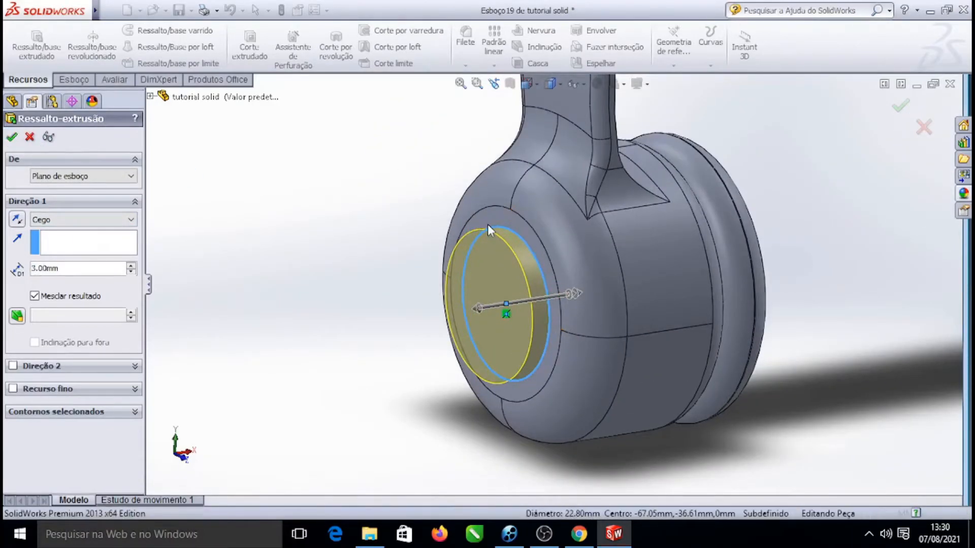
click(11, 138)
Zoom out and back in to inspect the new boss on the earcup
scroll(475, 208, up, 4)
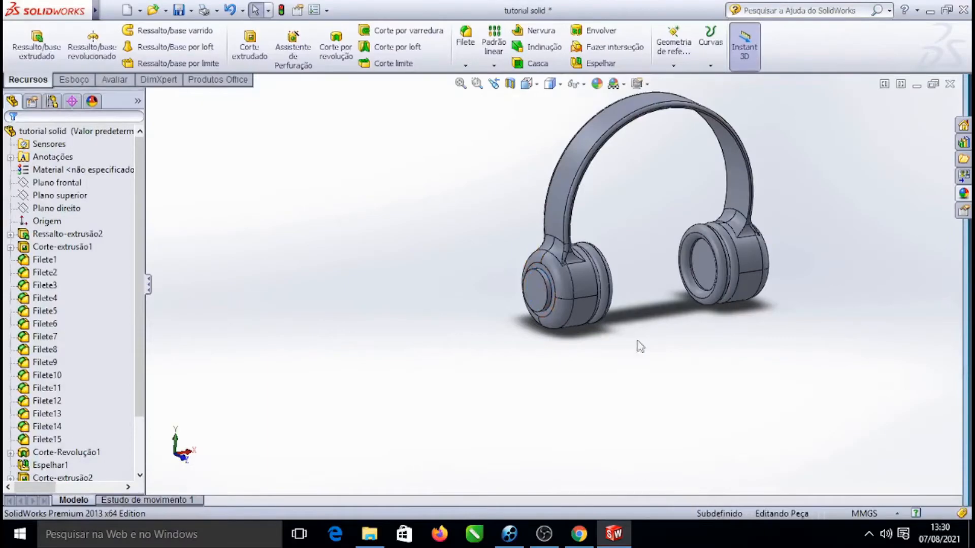
scroll(574, 287, down, 3)
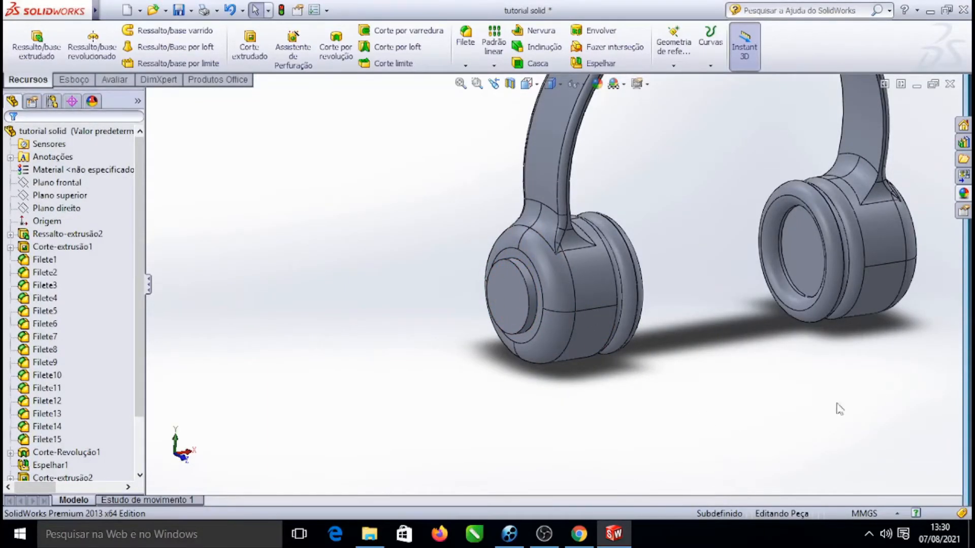
scroll(626, 315, up, 3)
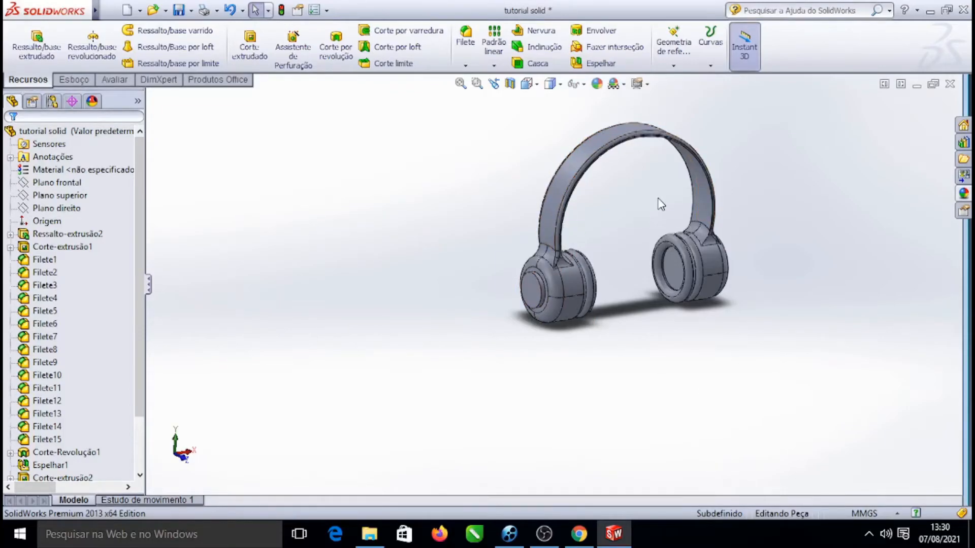
scroll(493, 325, down, 1)
Select the top plane, view it normal, then rotate and zoom to examine its position relative to the earcups
click(61, 195)
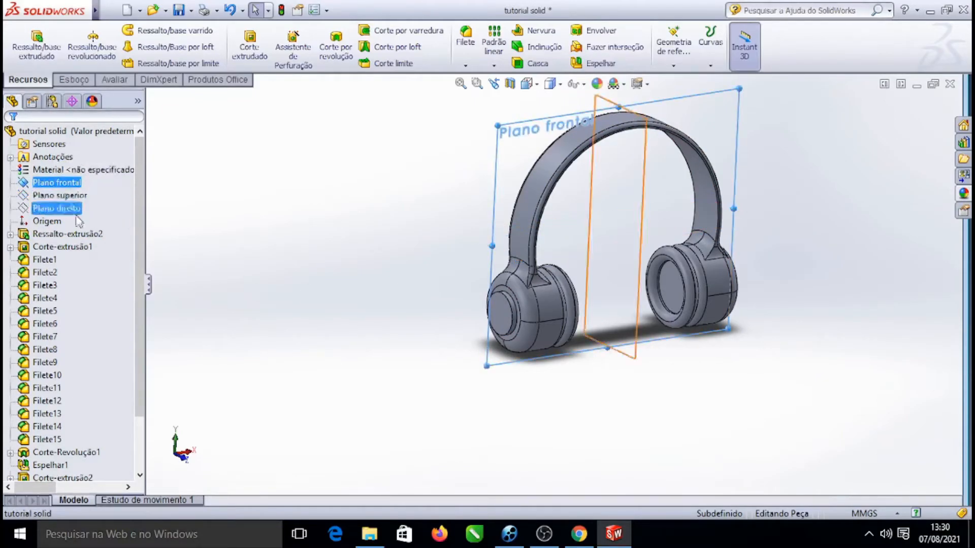
click(88, 197)
click(137, 180)
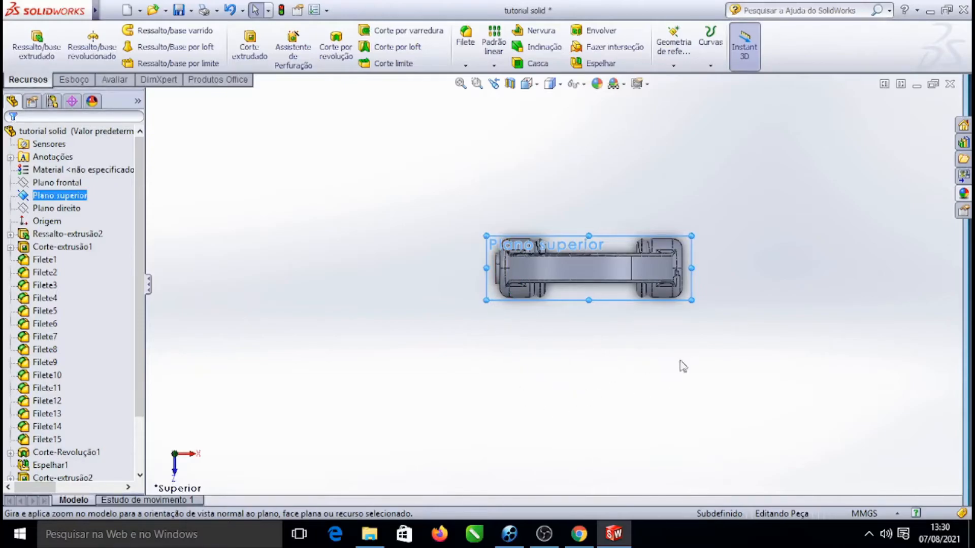
right_click(788, 172)
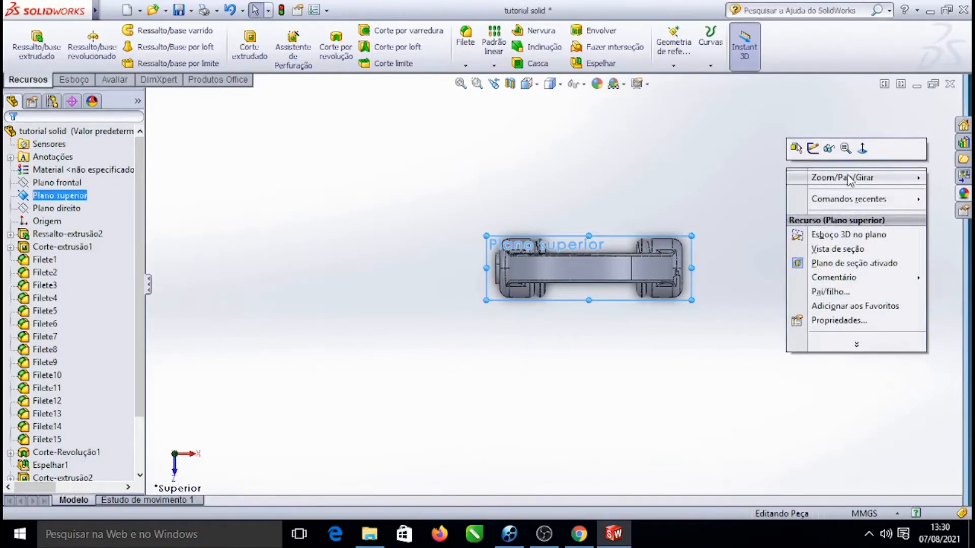
mouse_move(799, 179)
click(739, 220)
drag(739, 220, 831, 133)
scroll(639, 282, down, 5)
drag(808, 212, 670, 309)
scroll(558, 294, up, 5)
scroll(487, 396, down, 6)
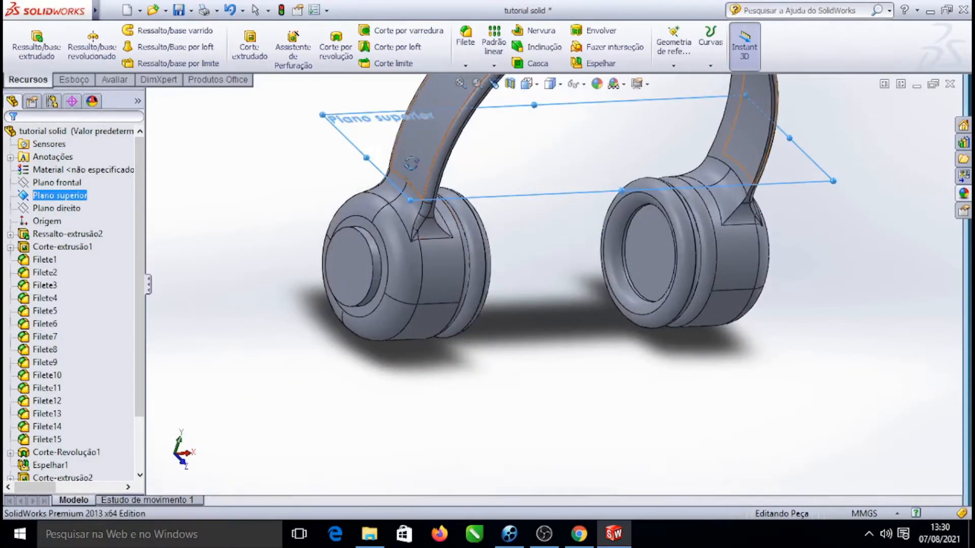
scroll(385, 224, down, 5)
scroll(409, 233, up, 5)
scroll(439, 281, down, 4)
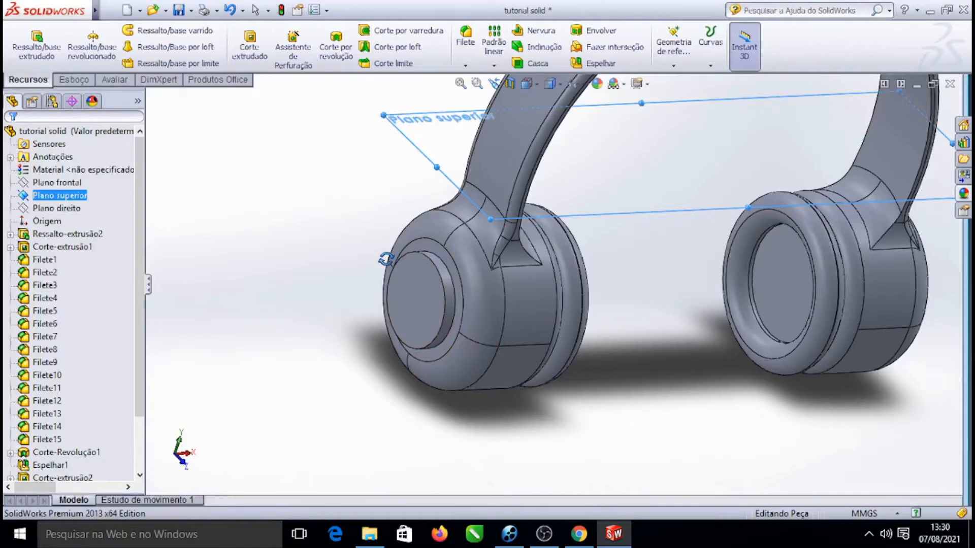
scroll(455, 274, up, 2)
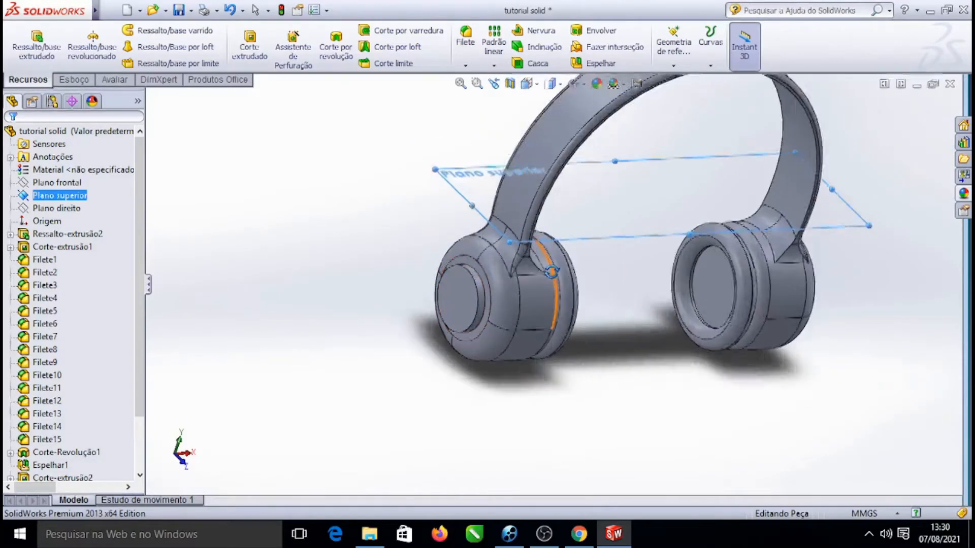
scroll(547, 266, down, 2)
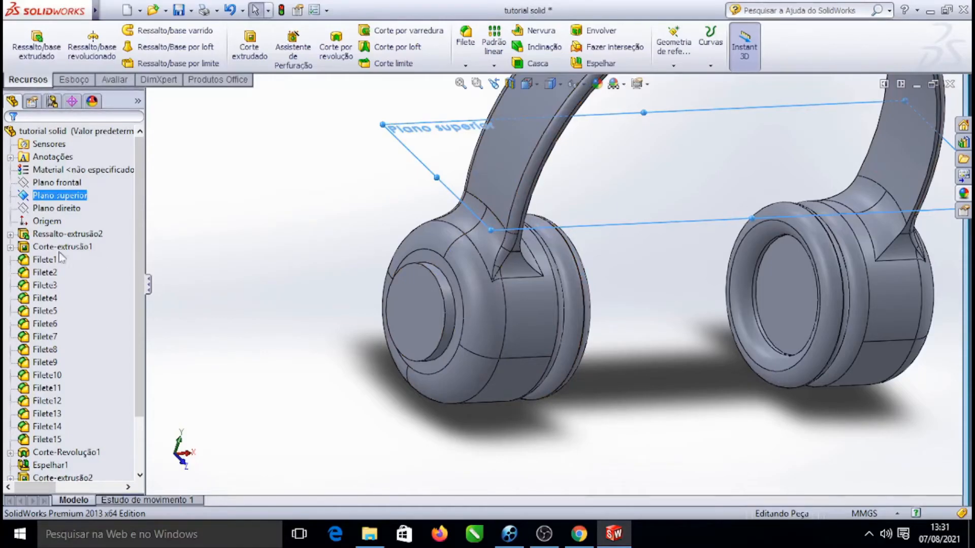
Start a new reference plane based on the top plane and reverse its offset direction
click(74, 80)
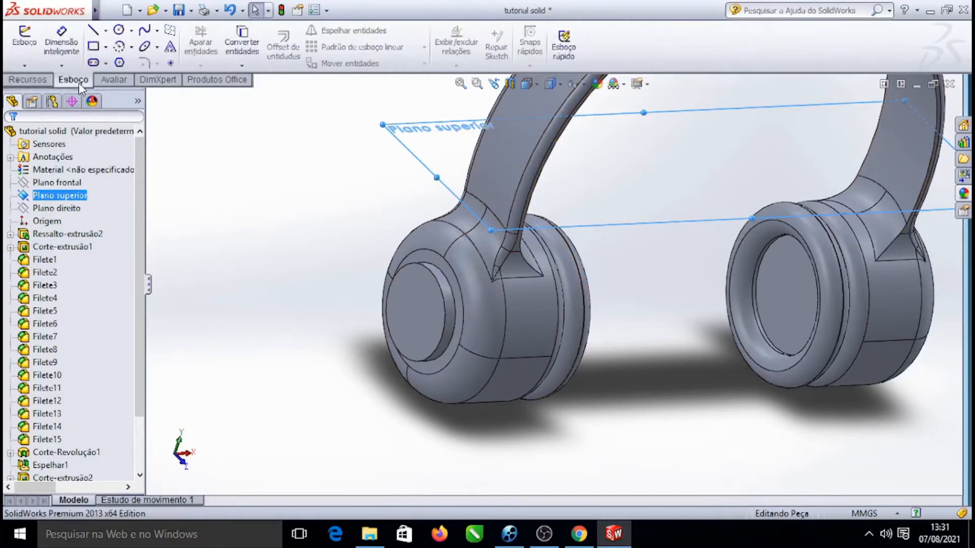
click(41, 83)
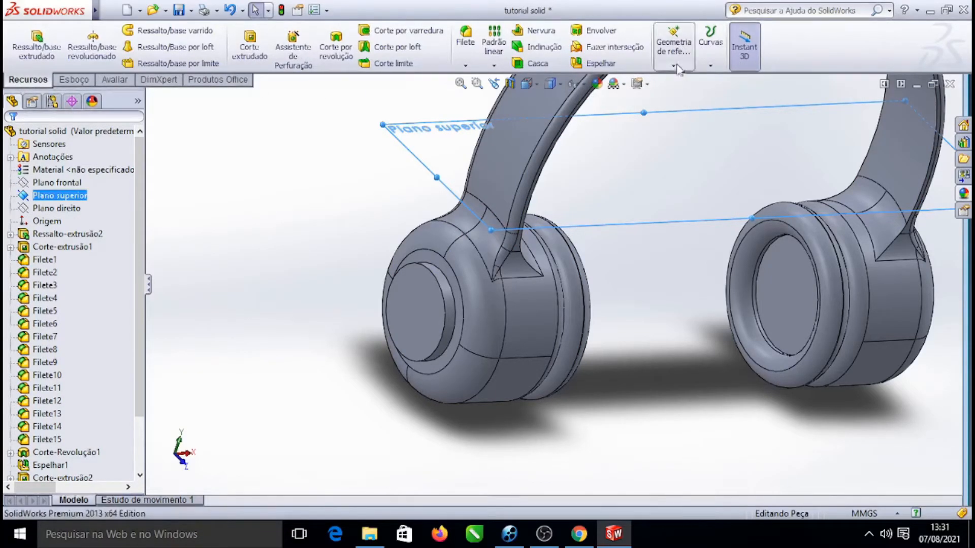
click(674, 48)
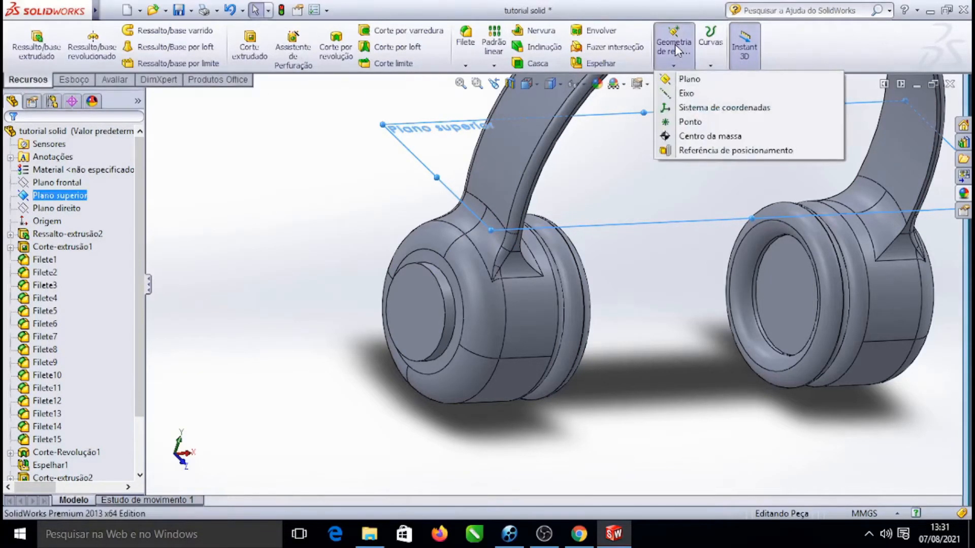
click(695, 82)
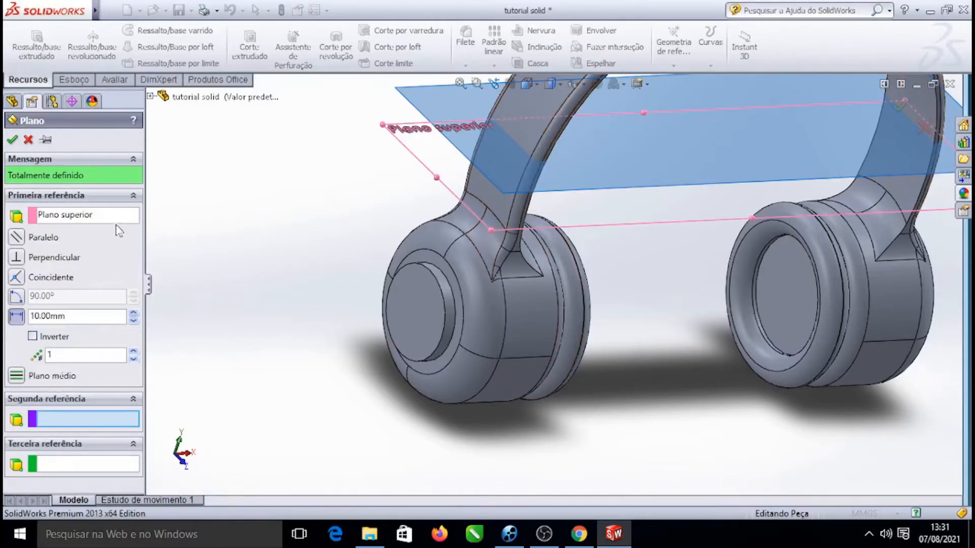
click(33, 336)
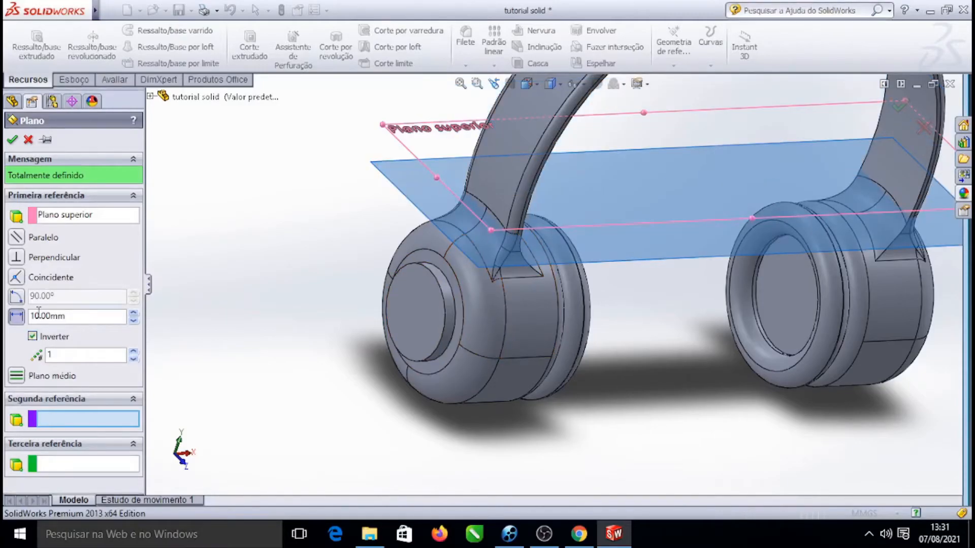
Set the reference plane's offset distance from the top plane to 36.5 mm
click(136, 314)
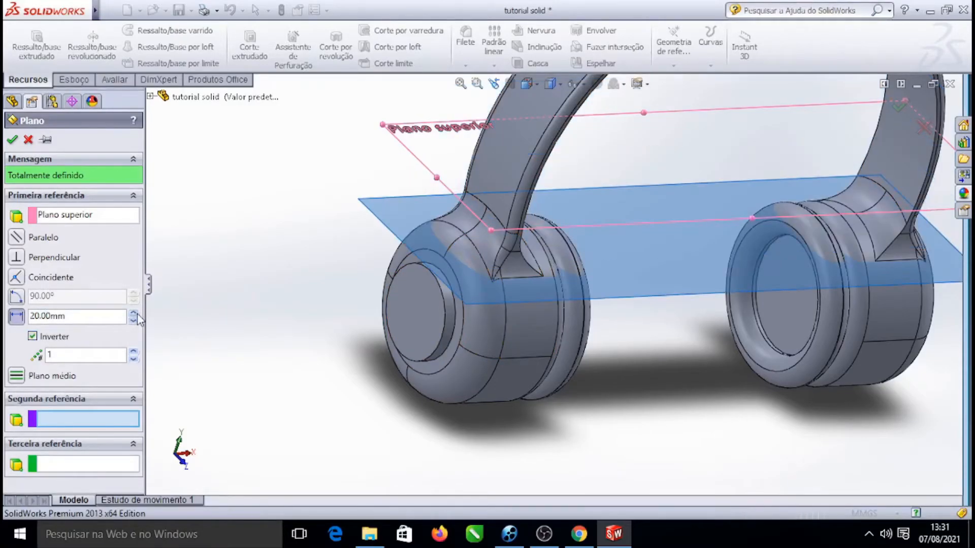
click(136, 314)
click(136, 314)
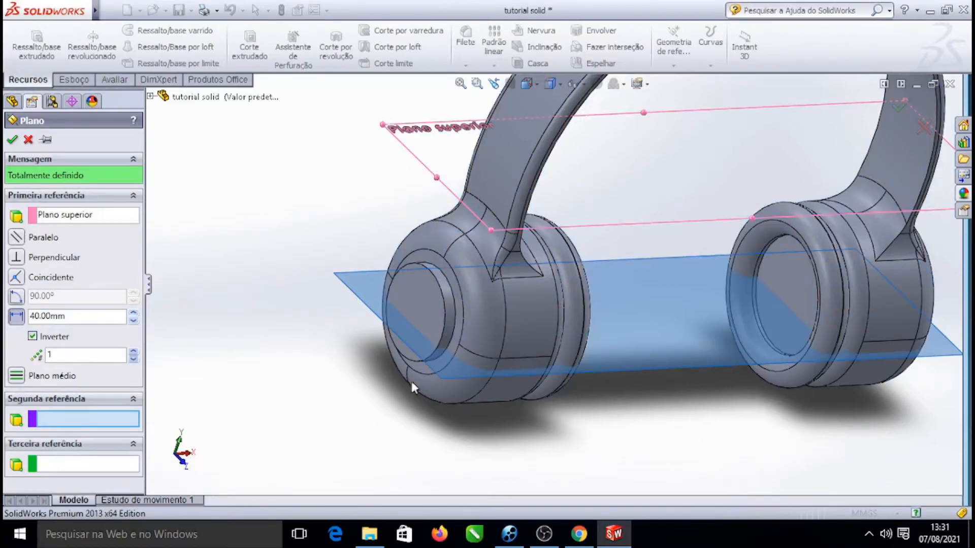
scroll(566, 337, down, 5)
scroll(409, 319, up, 4)
right_click(349, 220)
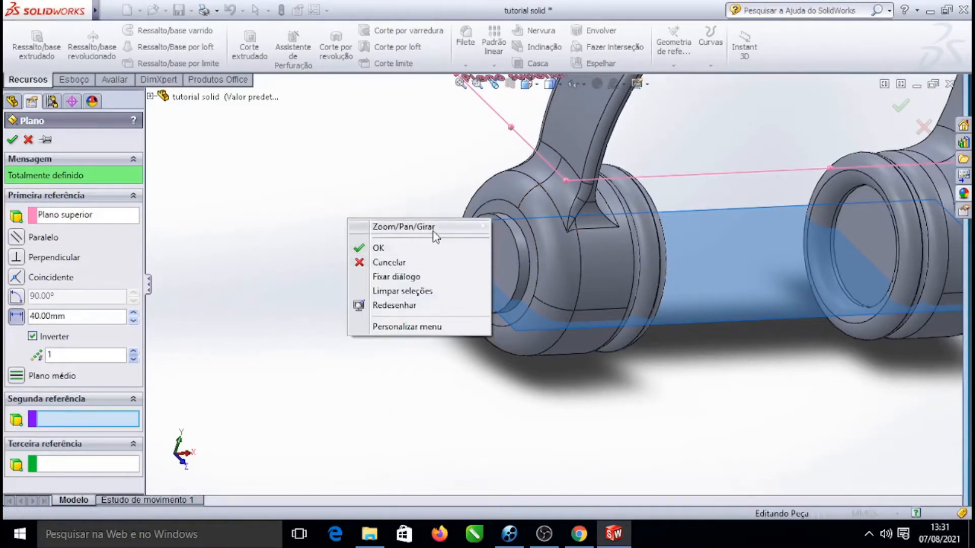
mouse_move(434, 227)
click(554, 293)
drag(685, 398, 759, 381)
scroll(765, 221, down, 3)
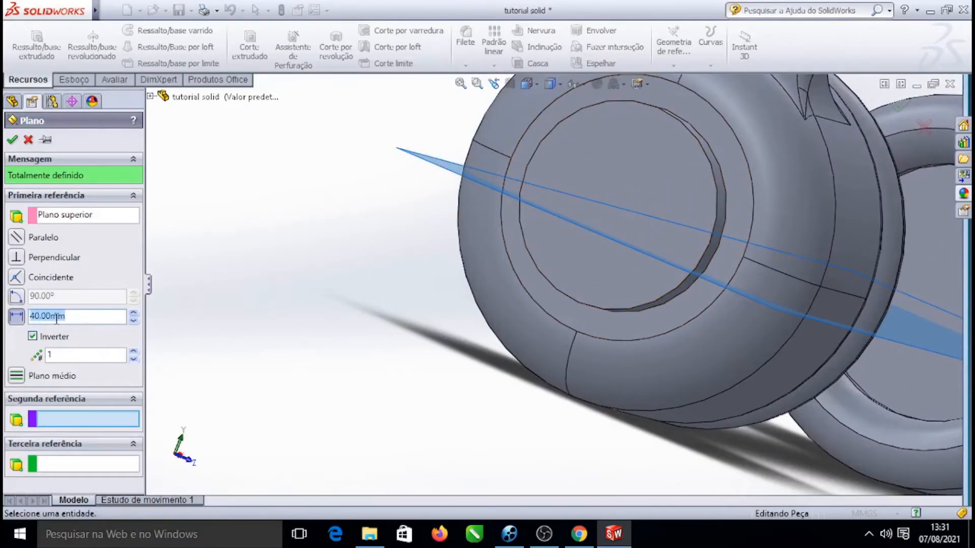
drag(305, 296, 300, 328)
drag(369, 341, 309, 335)
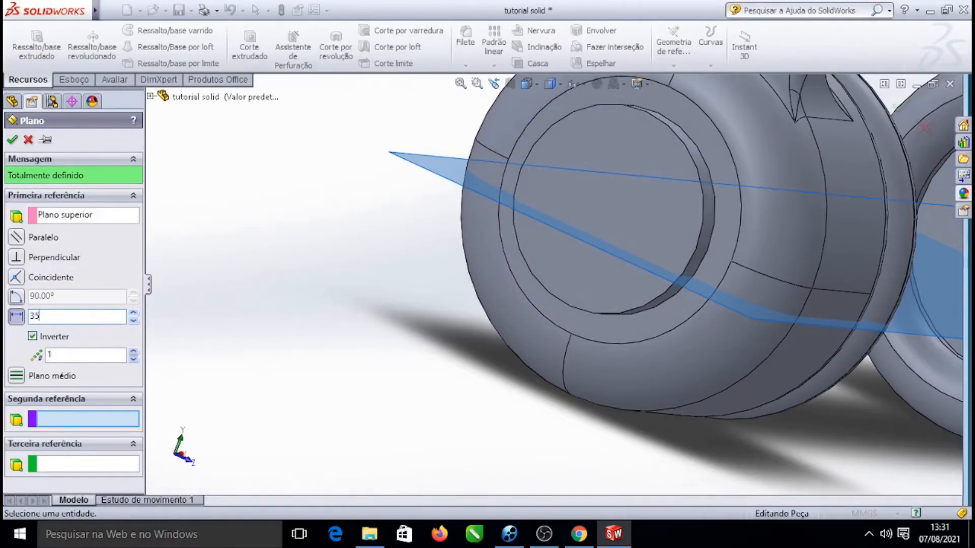
click(110, 219)
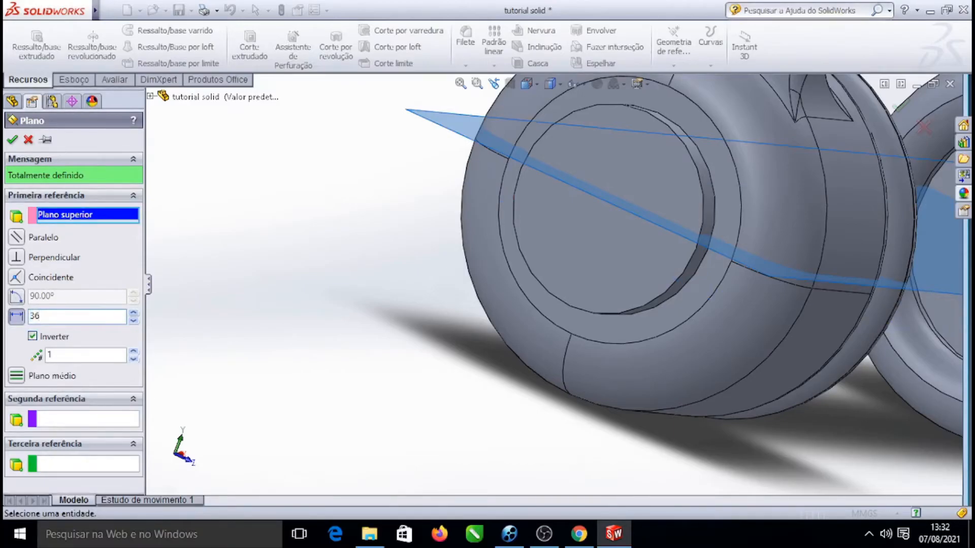
key(Return)
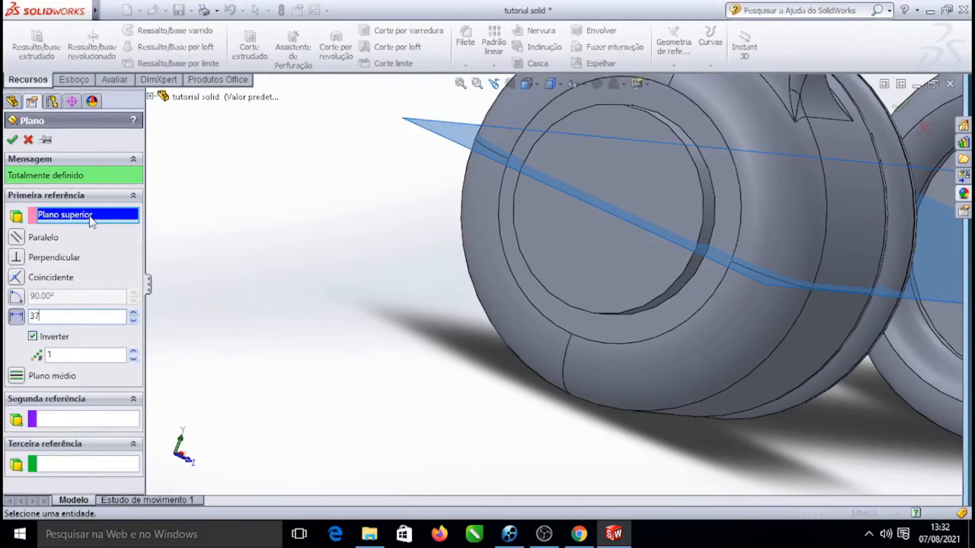
key(Return)
scroll(625, 270, up, 4)
middle_drag(842, 455, 203, 407)
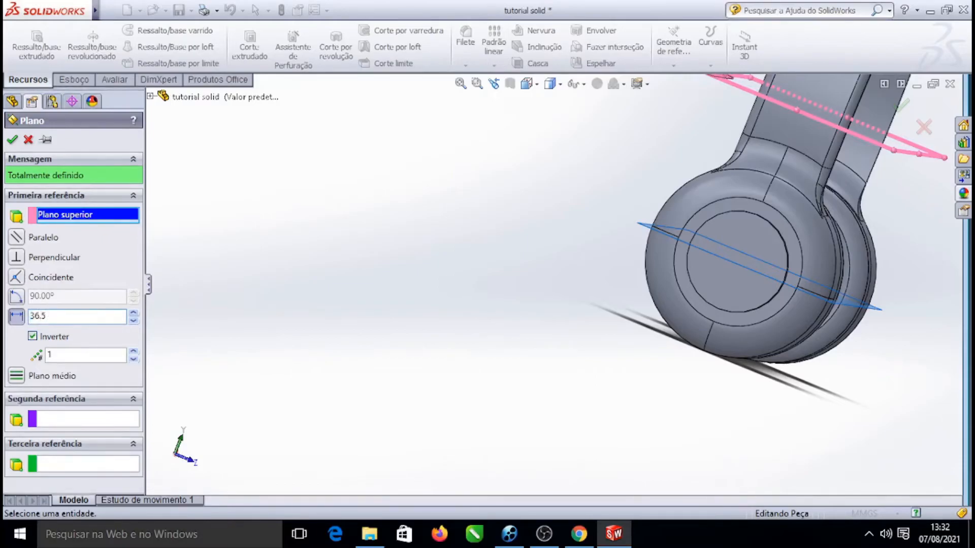
key(Return)
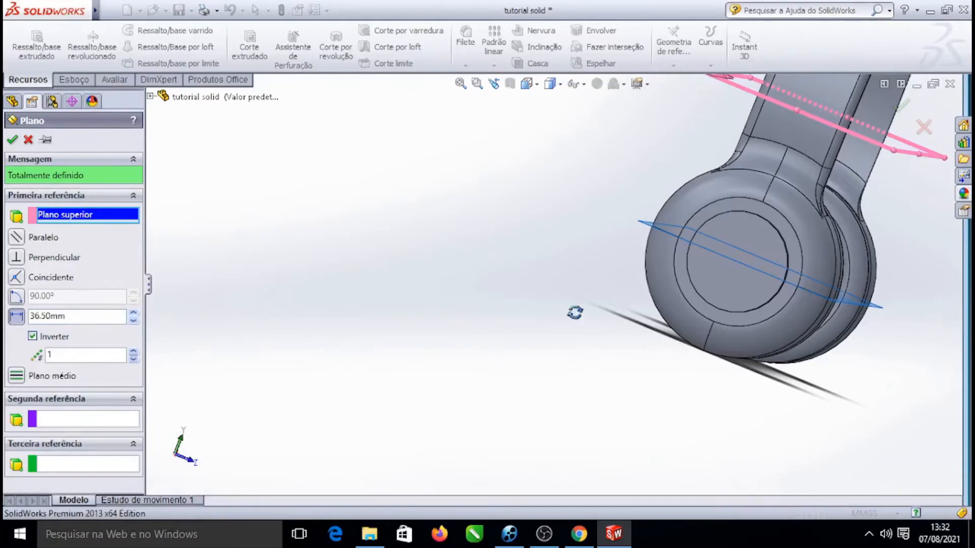
Inspect the plane's position through the left earcup's boss, then confirm the new reference plane
drag(929, 392, 818, 398)
middle_drag(818, 399, 877, 386)
scroll(612, 375, up, 3)
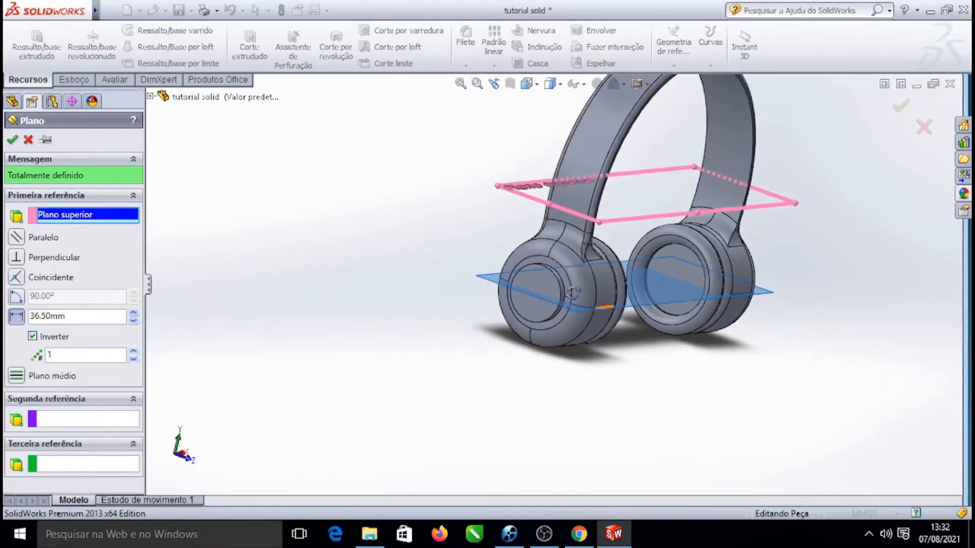
scroll(572, 293, down, 3)
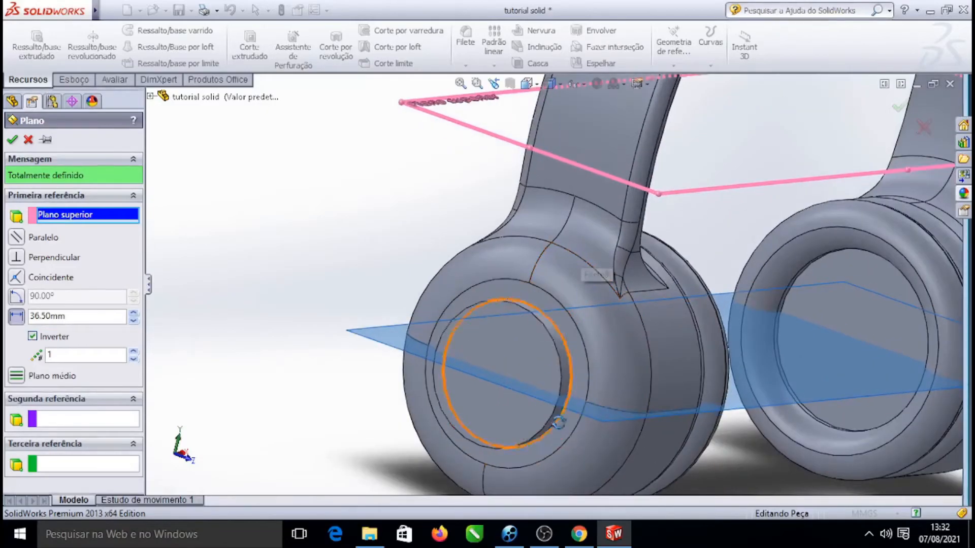
scroll(699, 417, down, 5)
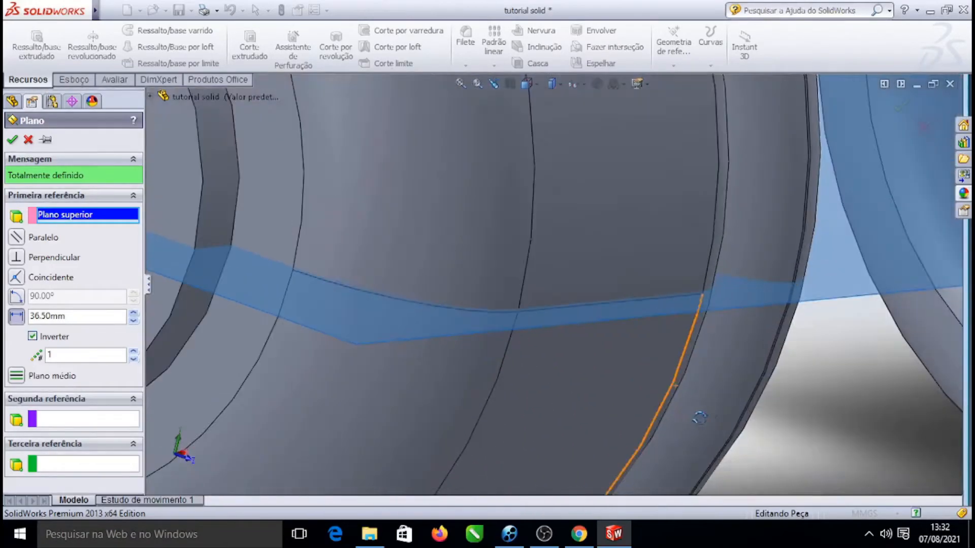
scroll(374, 296, up, 5)
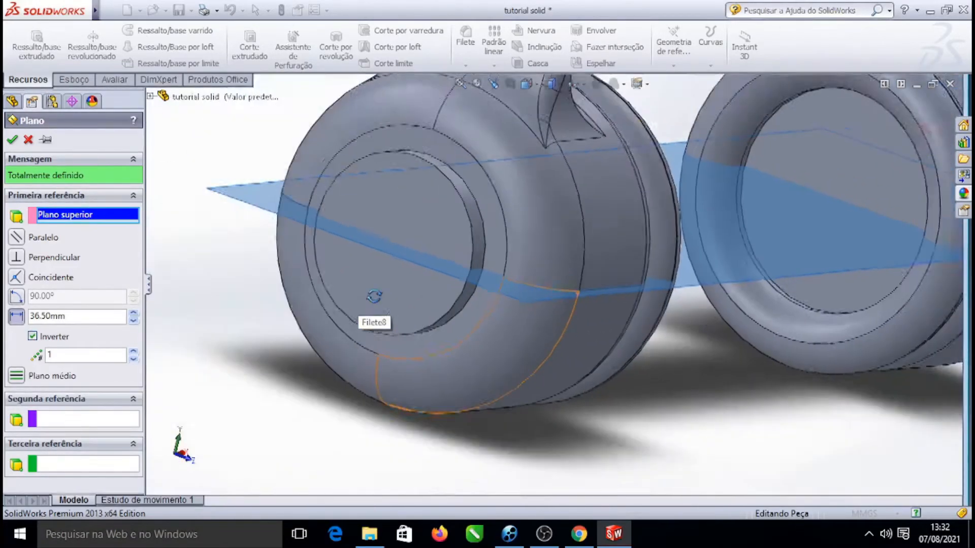
scroll(374, 297, up, 5)
scroll(522, 428, down, 5)
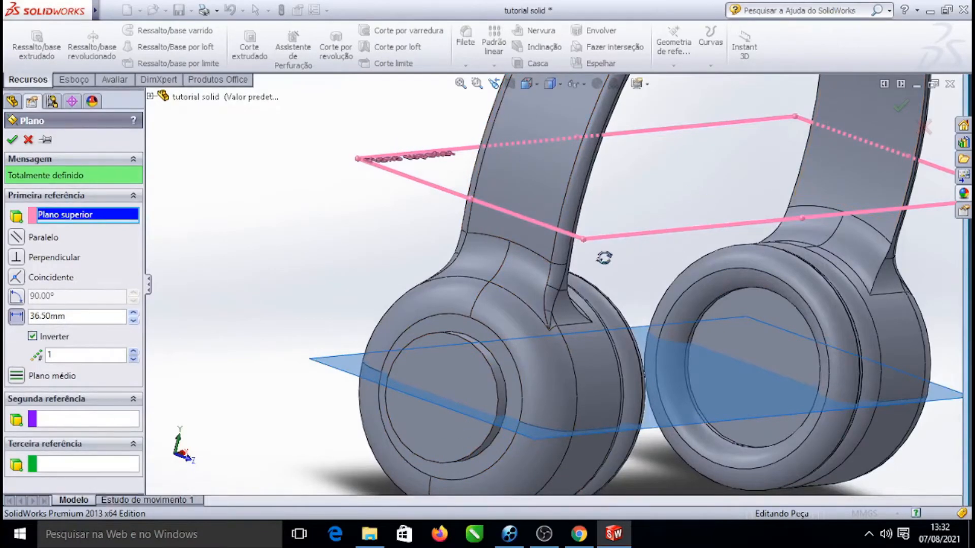
scroll(553, 269, down, 5)
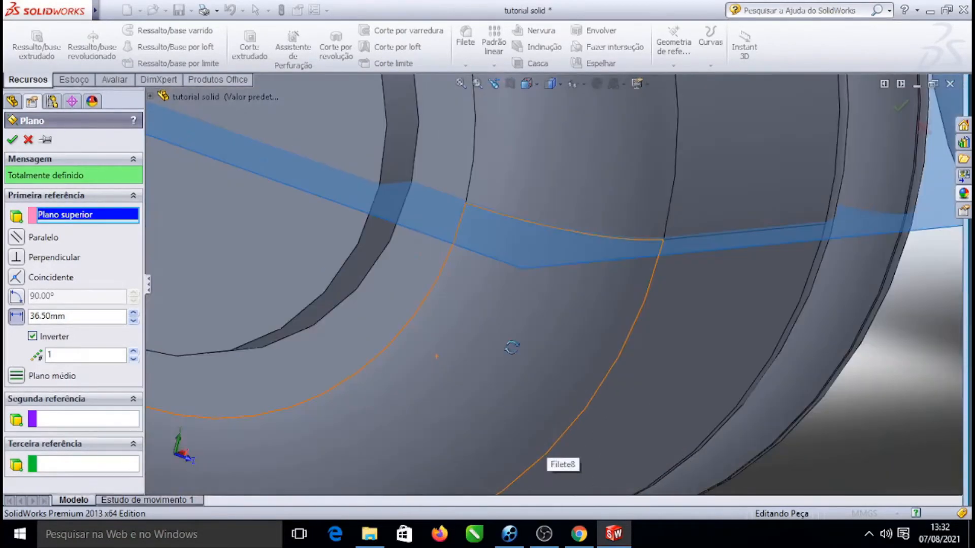
scroll(546, 254, down, 2)
scroll(548, 283, up, 5)
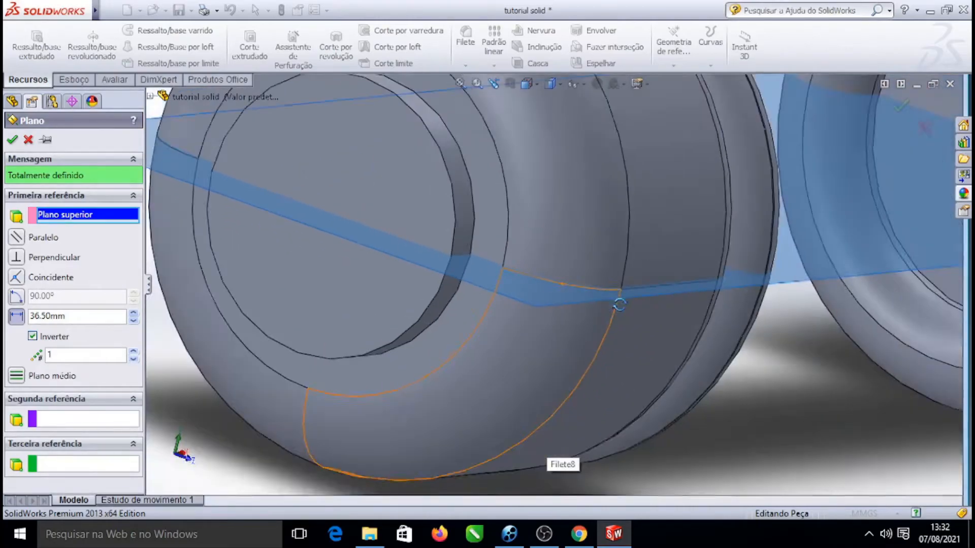
scroll(549, 283, up, 3)
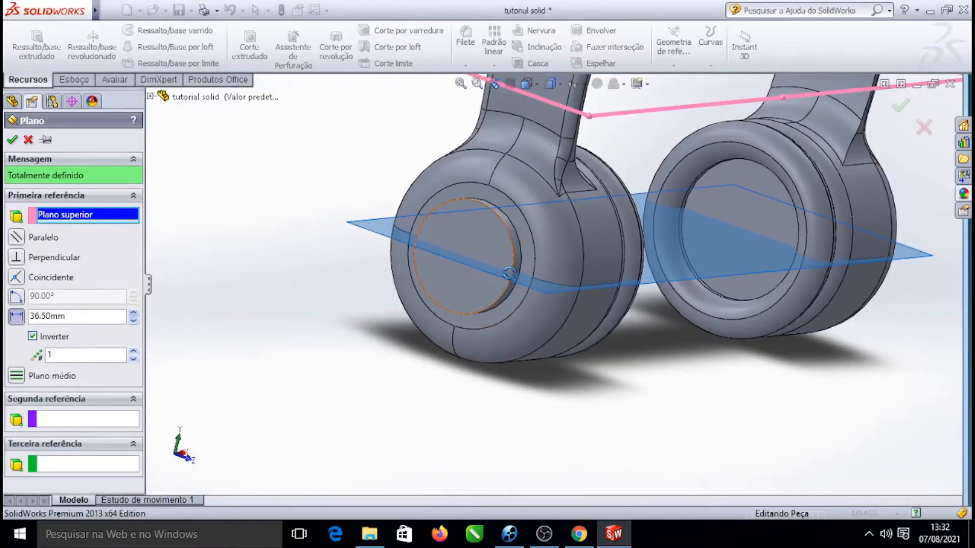
scroll(591, 200, up, 4)
scroll(599, 178, down, 3)
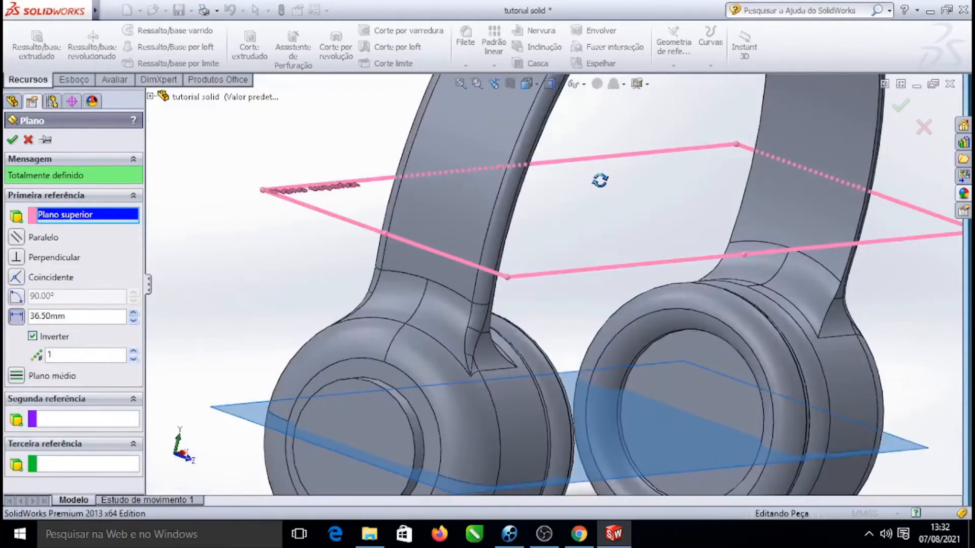
scroll(576, 320, up, 2)
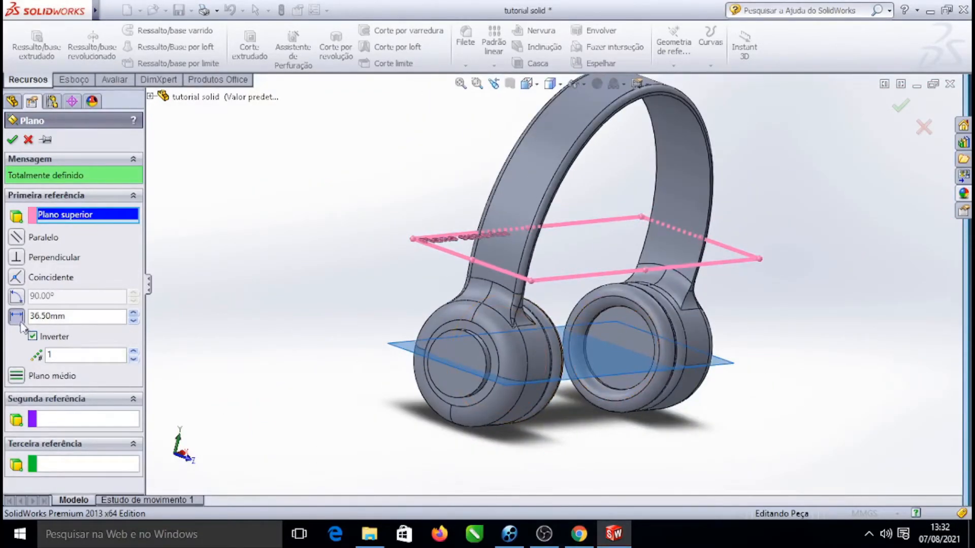
click(13, 139)
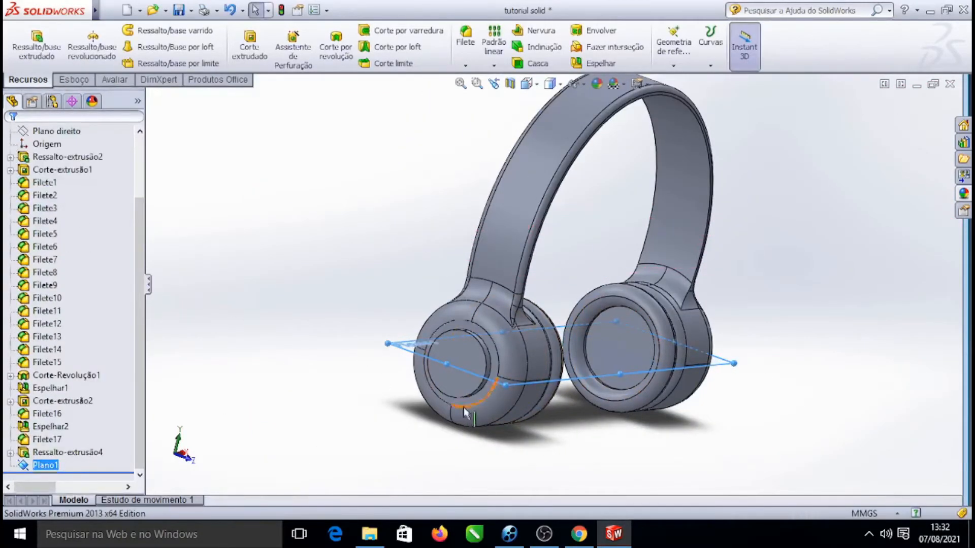
Rotate and zoom the view to examine the new plane across both earcups
scroll(528, 373, down, 3)
right_click(337, 305)
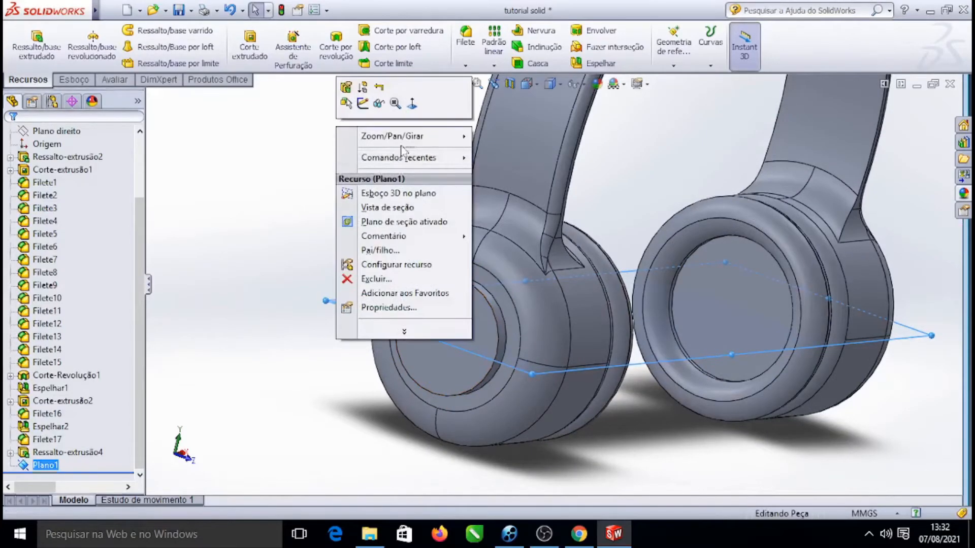
mouse_move(410, 139)
click(502, 179)
drag(386, 172, 368, 208)
scroll(368, 207, up, 6)
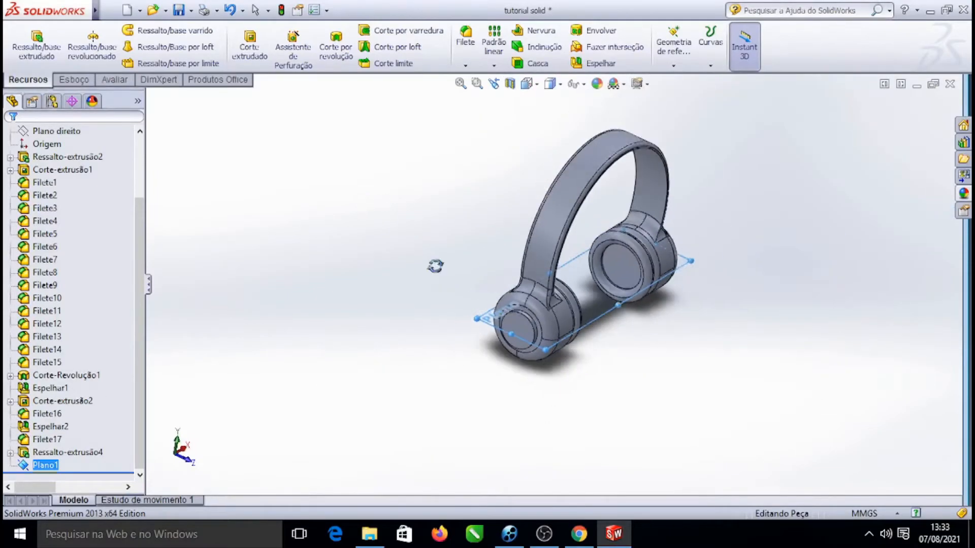
scroll(559, 376, down, 4)
key(Escape)
click(74, 79)
click(29, 80)
click(75, 81)
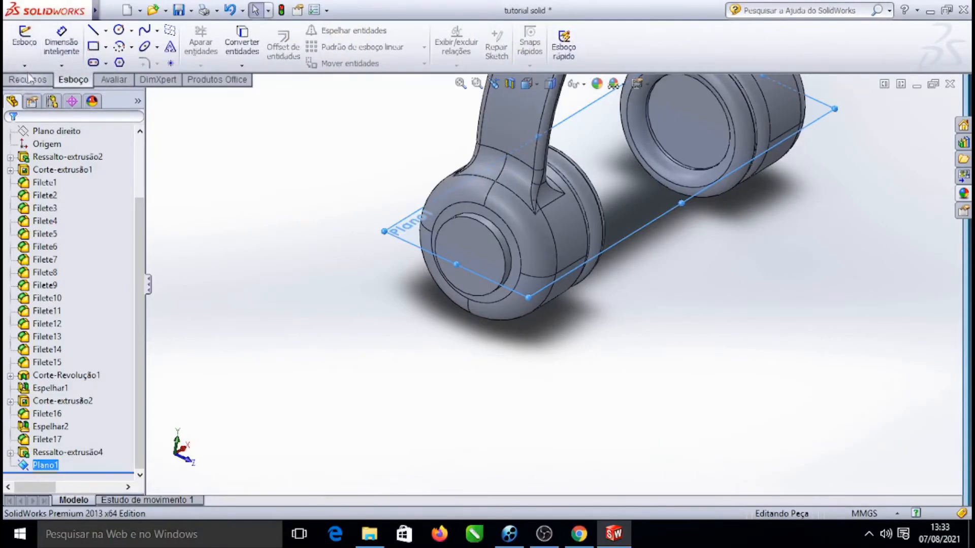
View Plano1 normal to the screen and open a new sketch on it
right_click(401, 228)
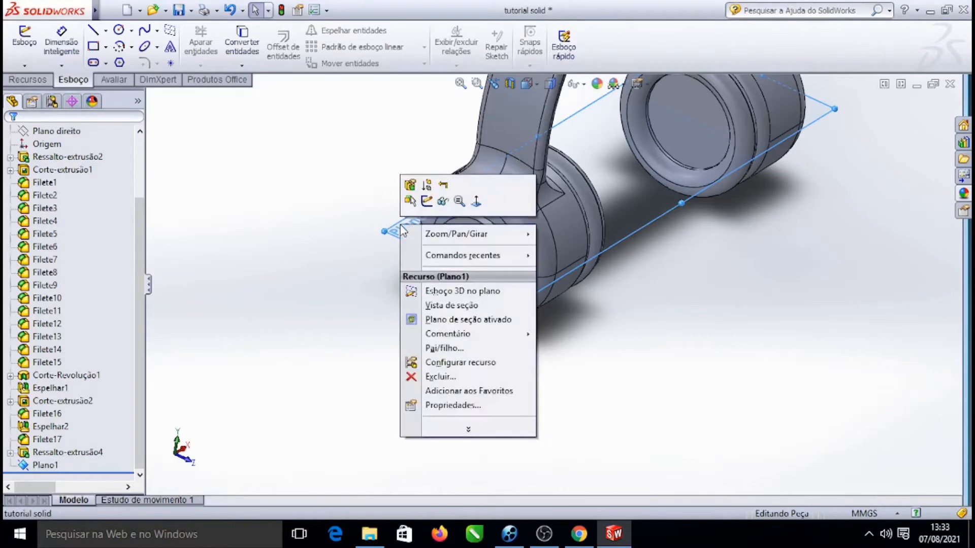
click(476, 201)
scroll(515, 399, down, 2)
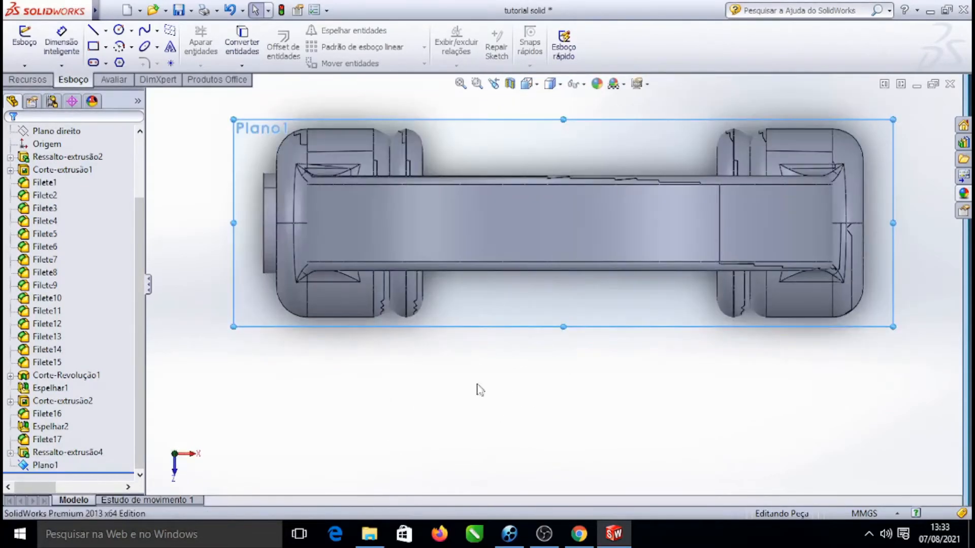
click(145, 30)
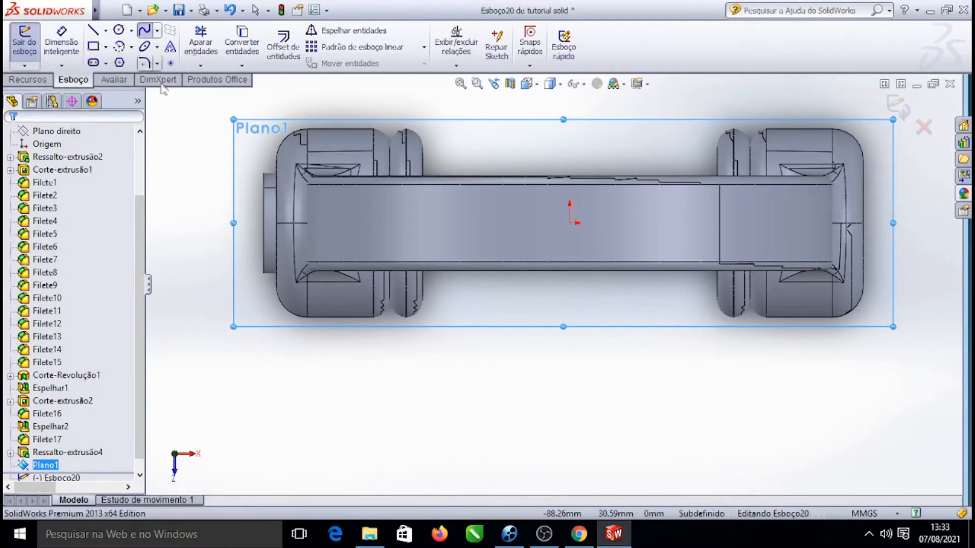
click(247, 128)
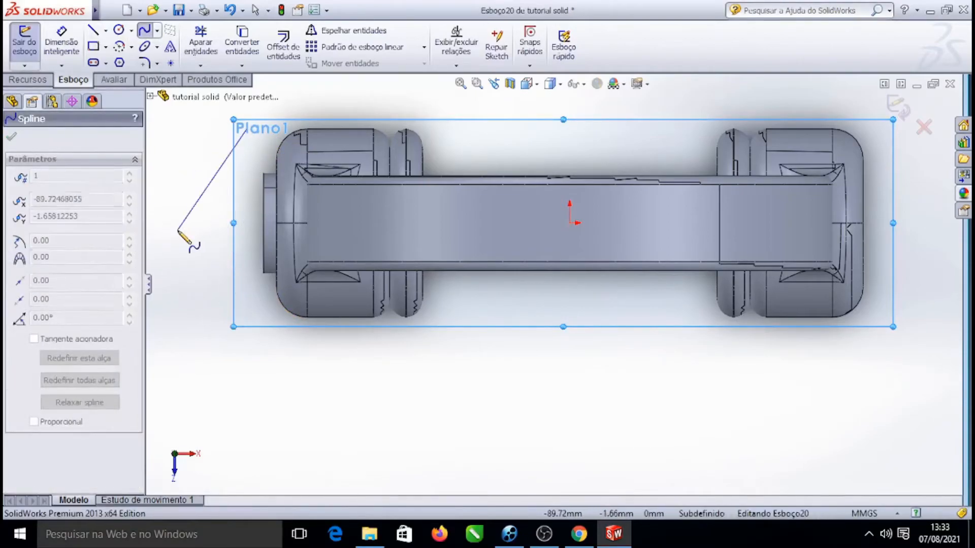
key(Escape)
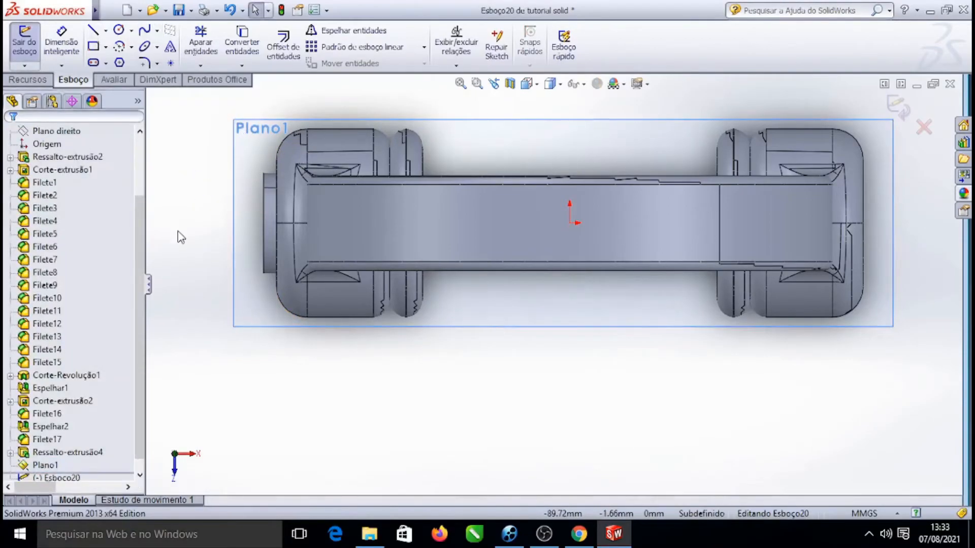
Draw a spline from the left earcup's lower corner to a point below the headphone
click(146, 31)
scroll(269, 280, down, 6)
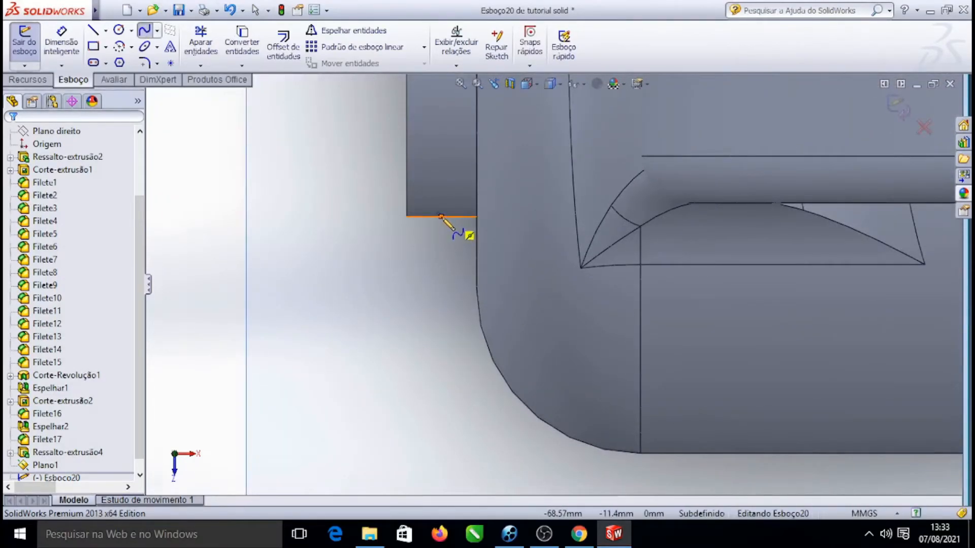
click(441, 218)
scroll(445, 224, up, 6)
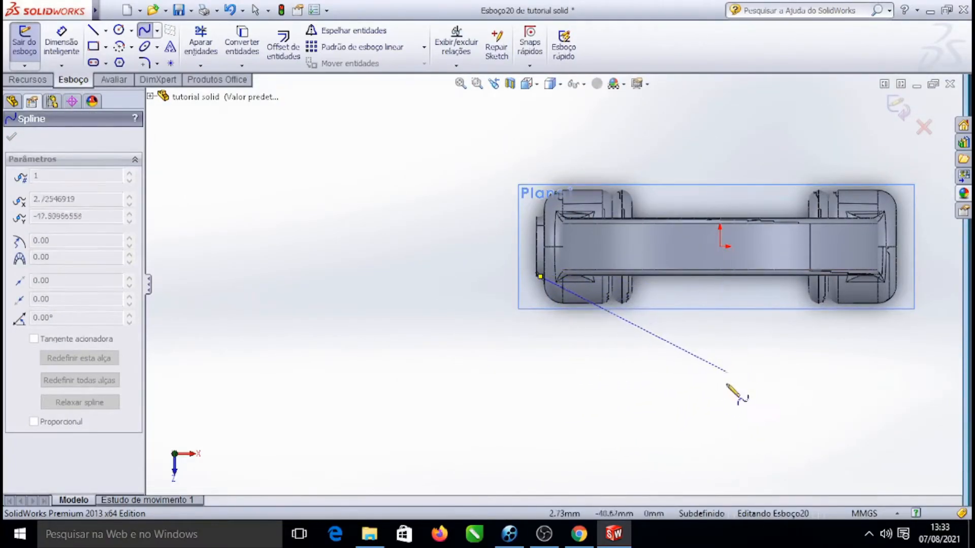
click(719, 435)
key(Escape)
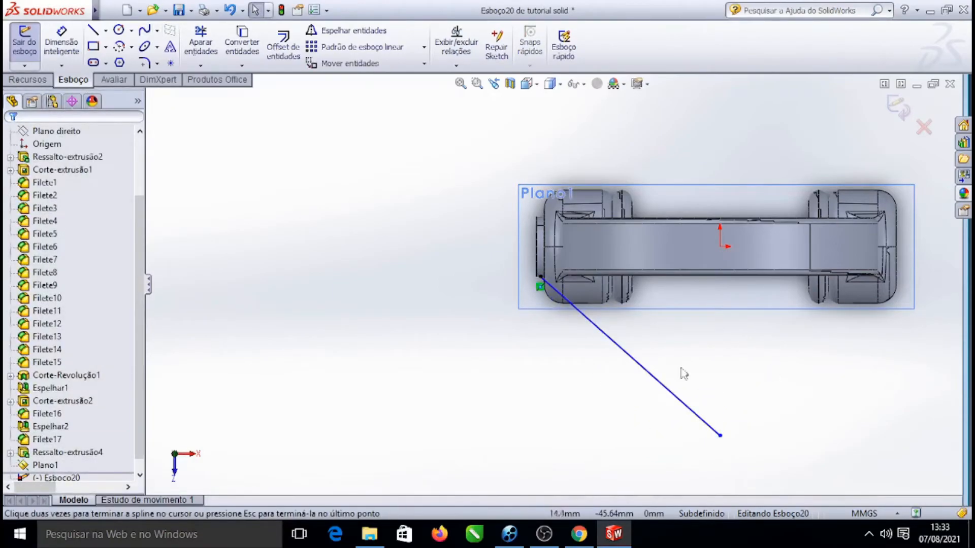
Bend the spline into a curve by dragging its tangent handle, then confirm it
drag(612, 339, 557, 404)
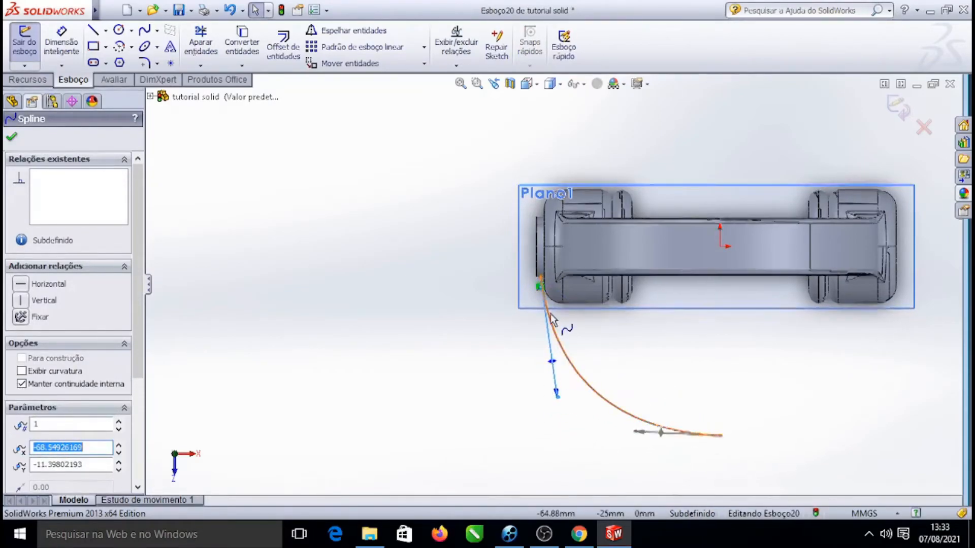
scroll(554, 321, down, 5)
scroll(546, 285, up, 4)
drag(561, 395, 555, 401)
scroll(632, 349, down, 3)
scroll(632, 350, up, 6)
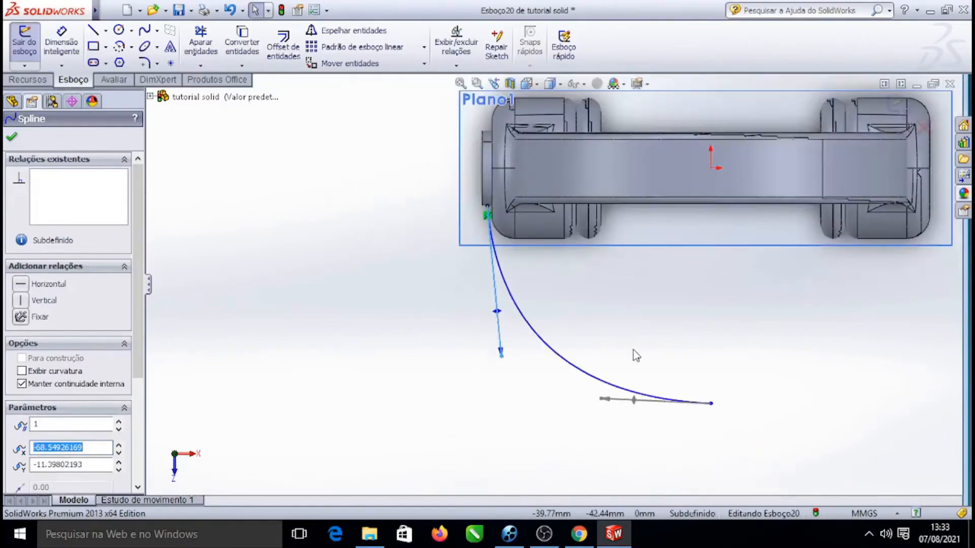
click(12, 140)
Rotate and zoom the view to examine the spline against the earcups
right_click(808, 97)
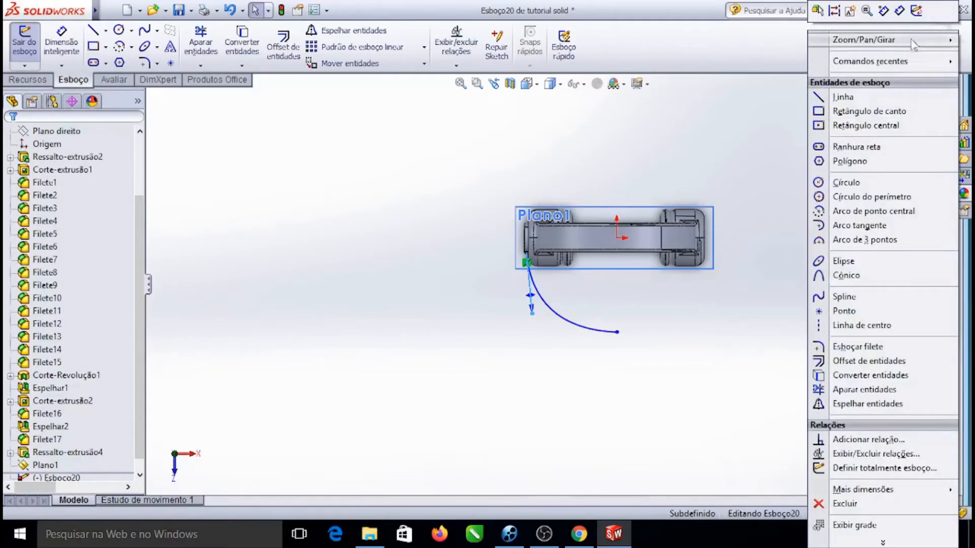
mouse_move(916, 43)
click(695, 81)
drag(729, 344, 736, 204)
scroll(543, 322, down, 6)
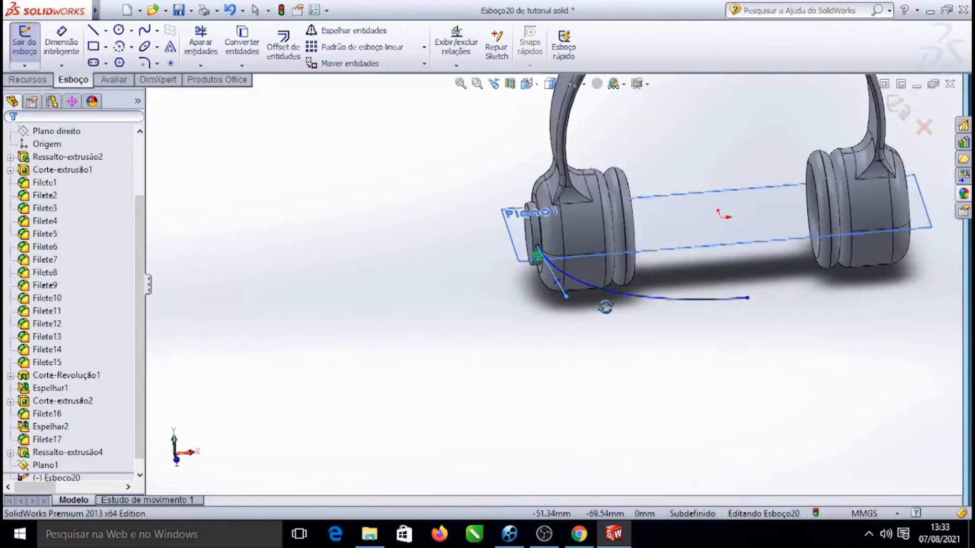
scroll(736, 365, up, 6)
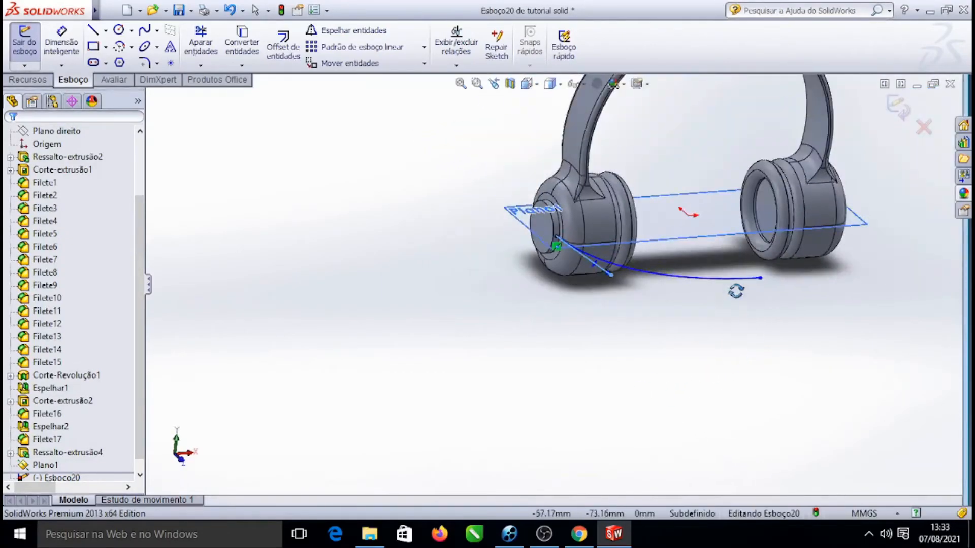
drag(773, 265, 797, 196)
scroll(552, 377, down, 4)
scroll(552, 376, down, 4)
scroll(463, 390, up, 2)
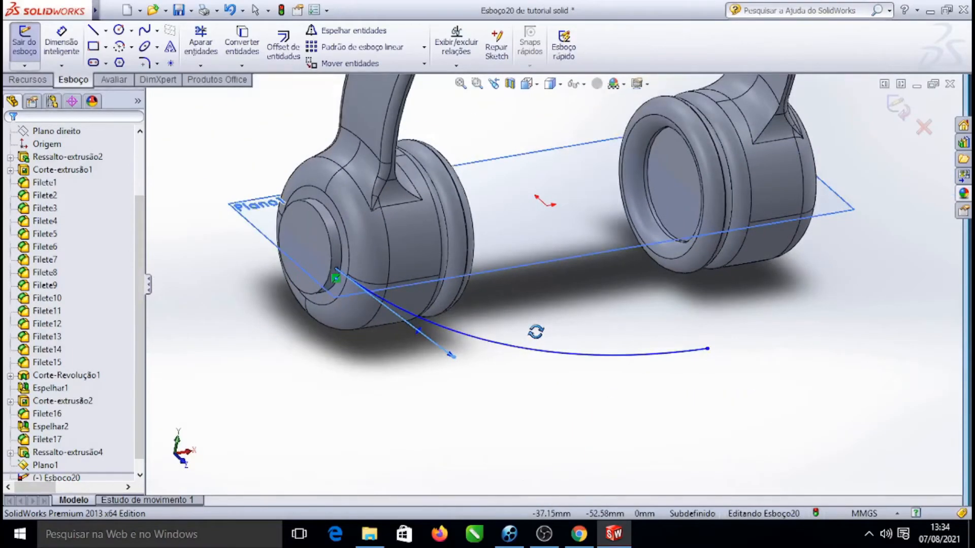
Exit the sketch
right_click(269, 206)
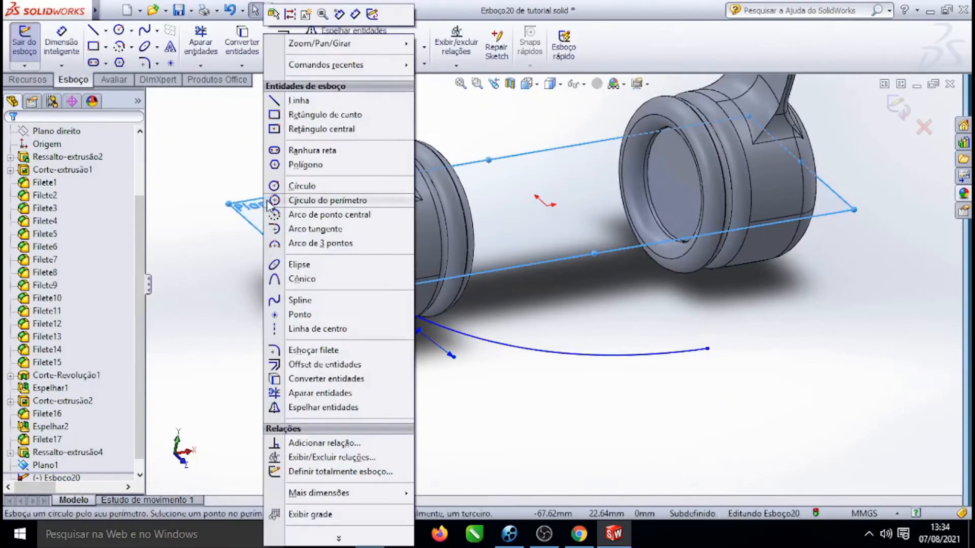
click(167, 261)
click(264, 209)
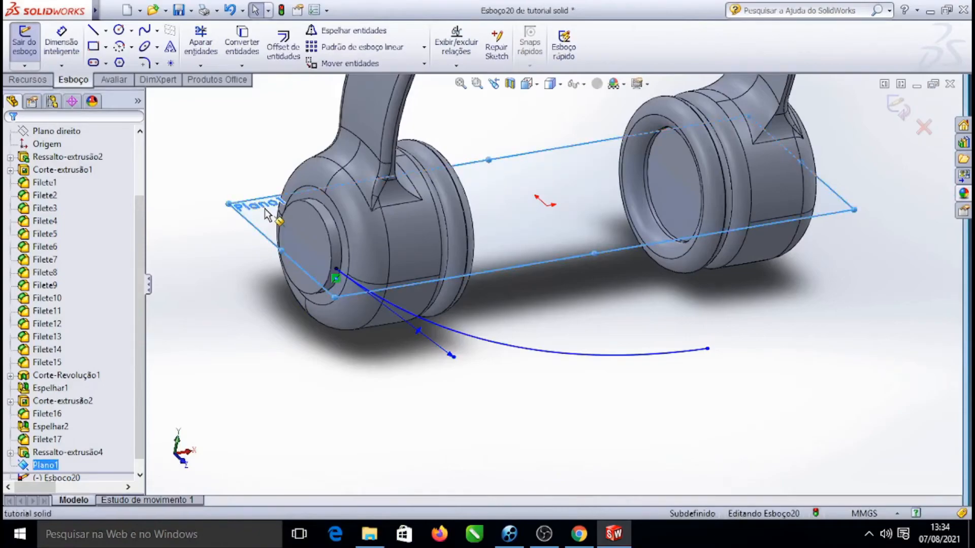
click(216, 157)
click(25, 42)
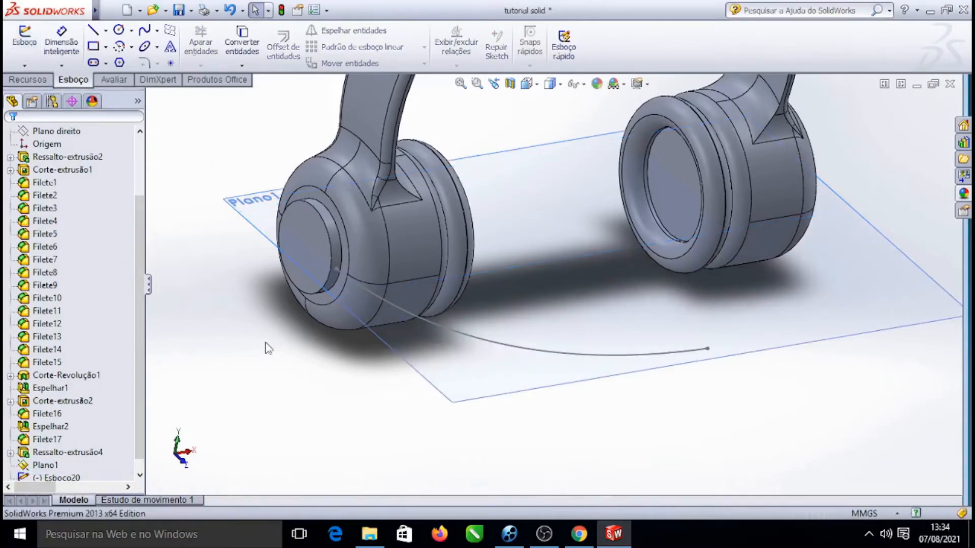
Reopen the spline's sketch with the view normal to Plano1
click(262, 220)
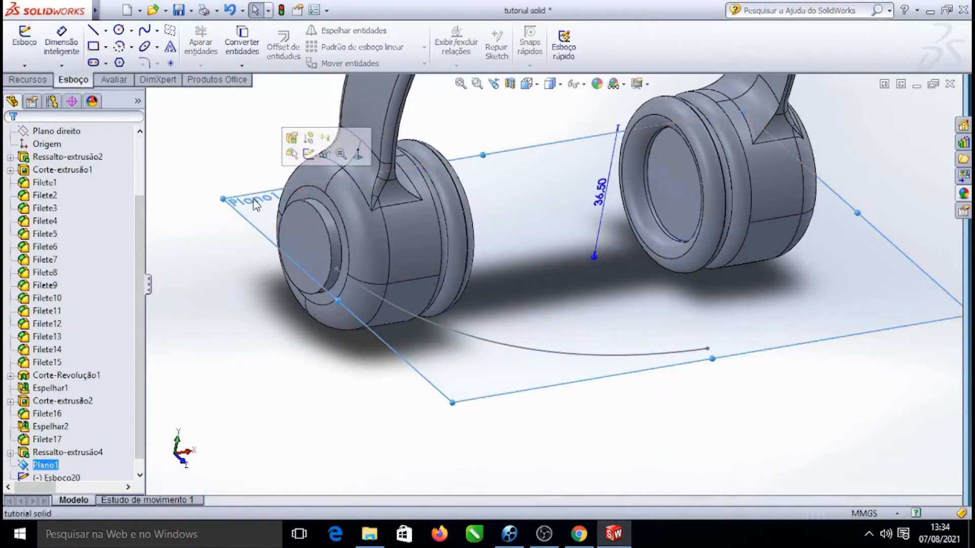
click(359, 154)
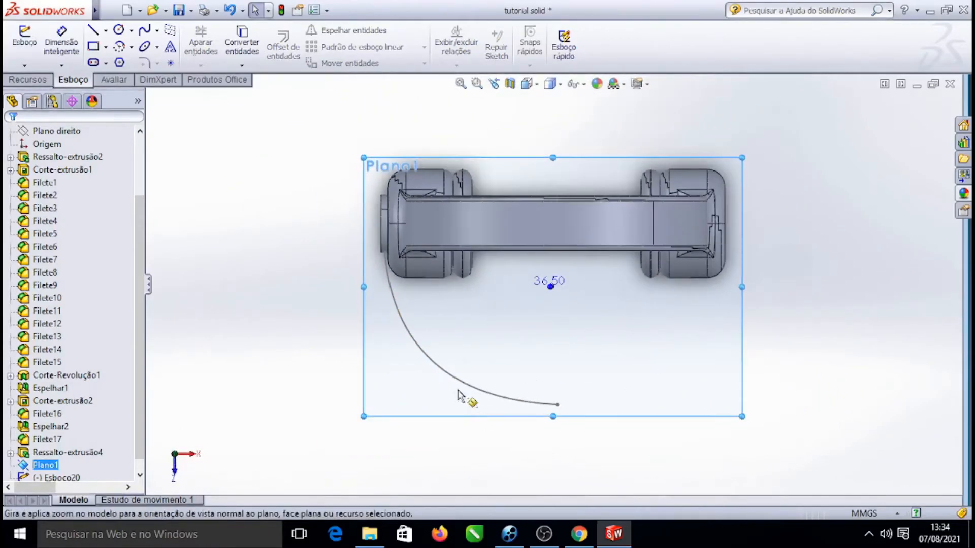
double_click(464, 390)
scroll(577, 414, down, 3)
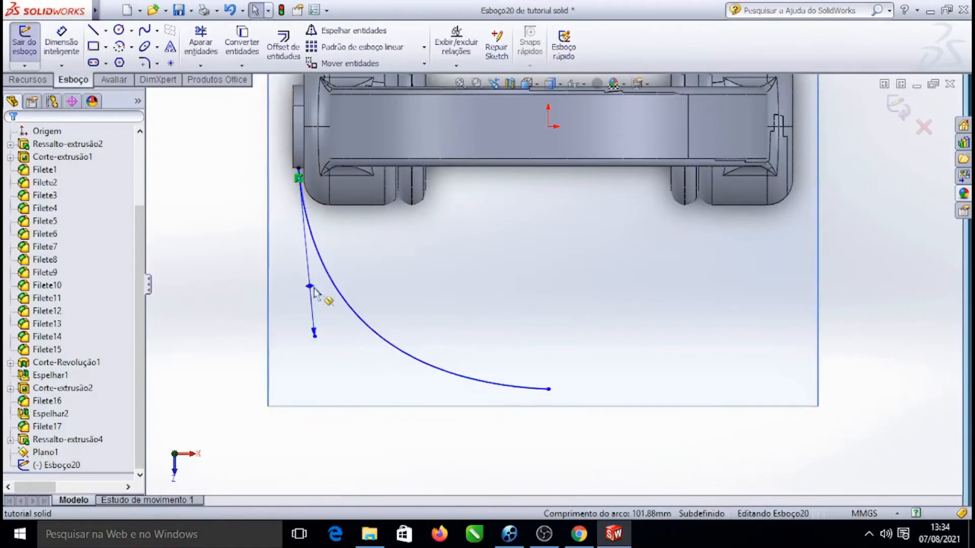
Start an Offset Entities of the spline and make it bidirectional
click(283, 46)
click(370, 330)
scroll(313, 322, down, 2)
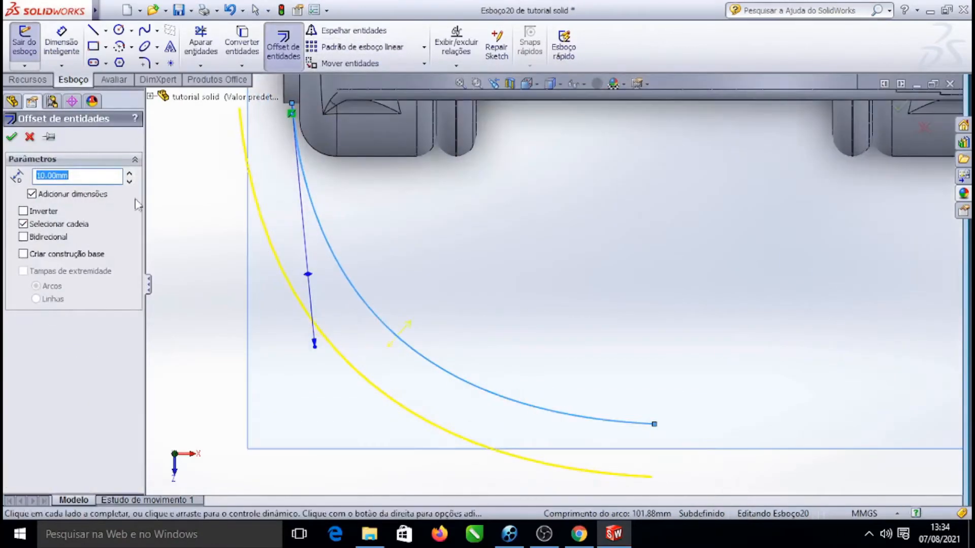
scroll(243, 171, up, 2)
scroll(470, 223, down, 2)
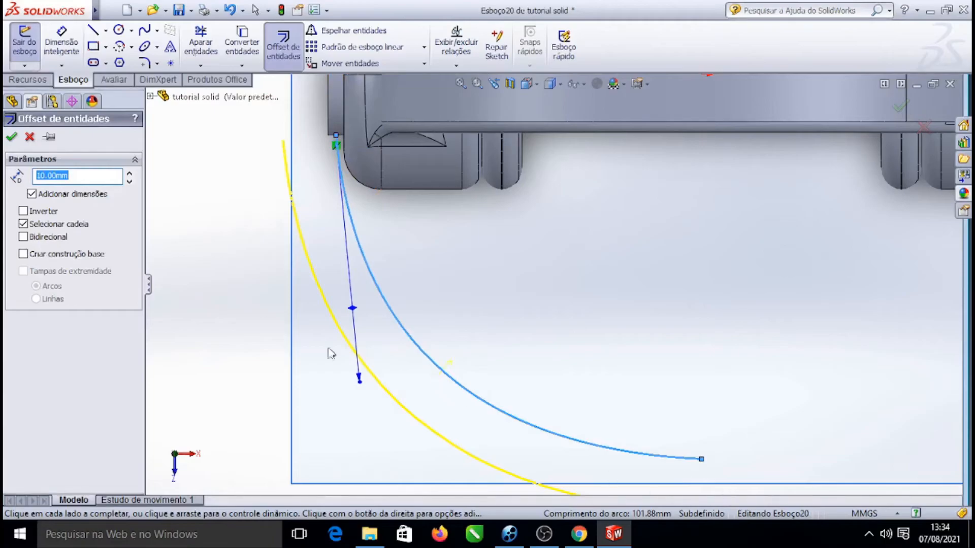
click(23, 237)
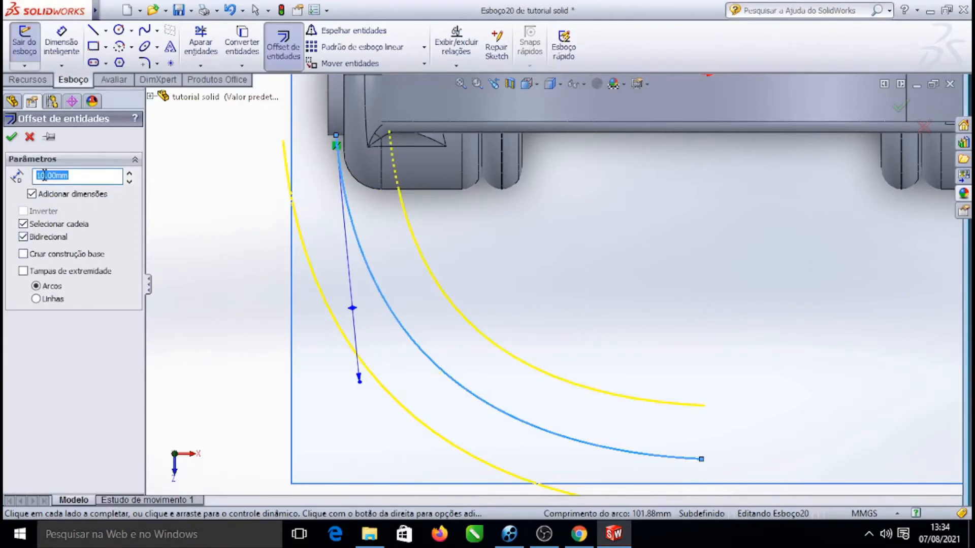
Set the offset distance to 0.5 mm
text(2)
key(Return)
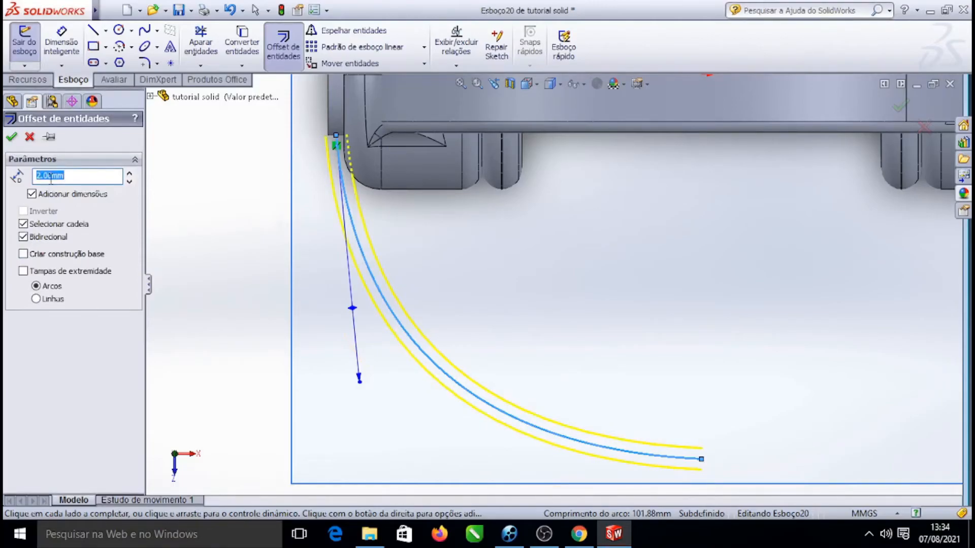
key(Return)
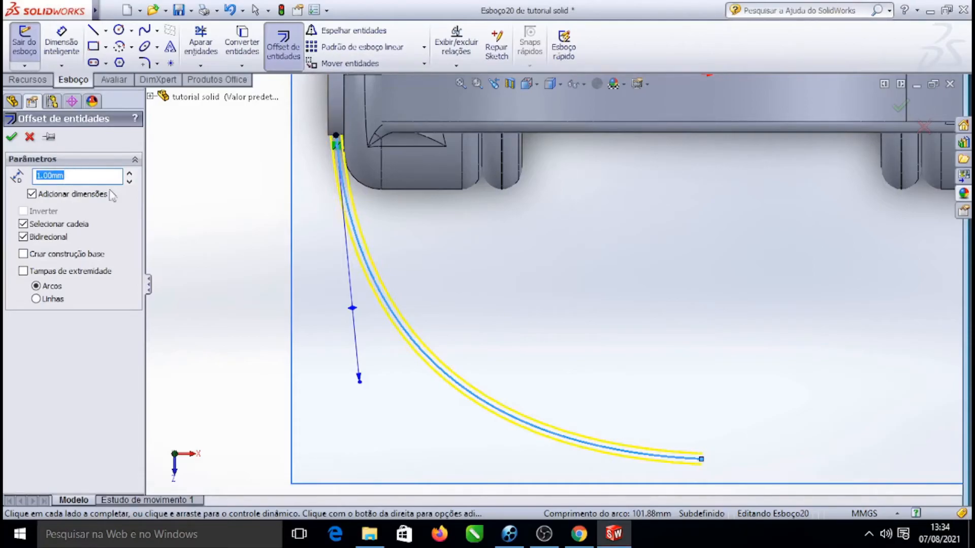
scroll(334, 142, down, 8)
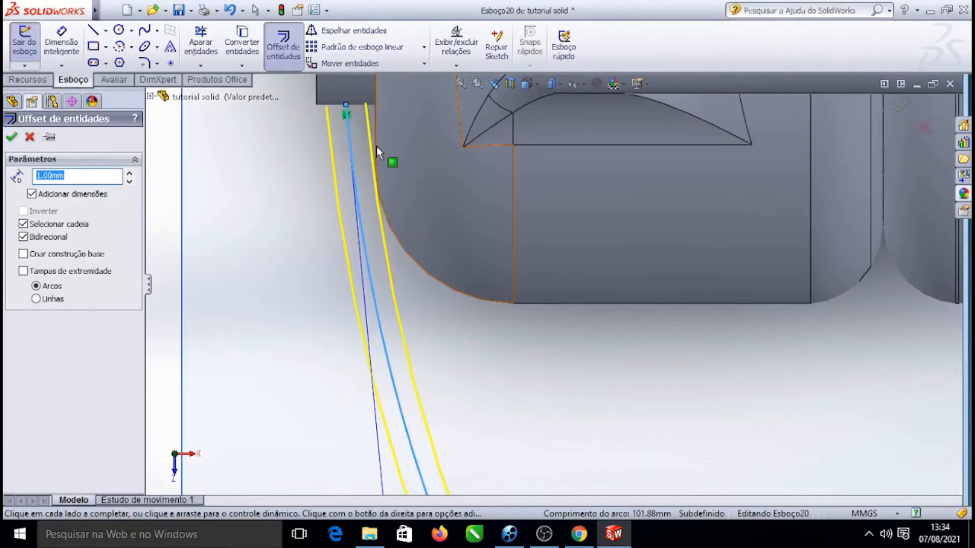
click(45, 176)
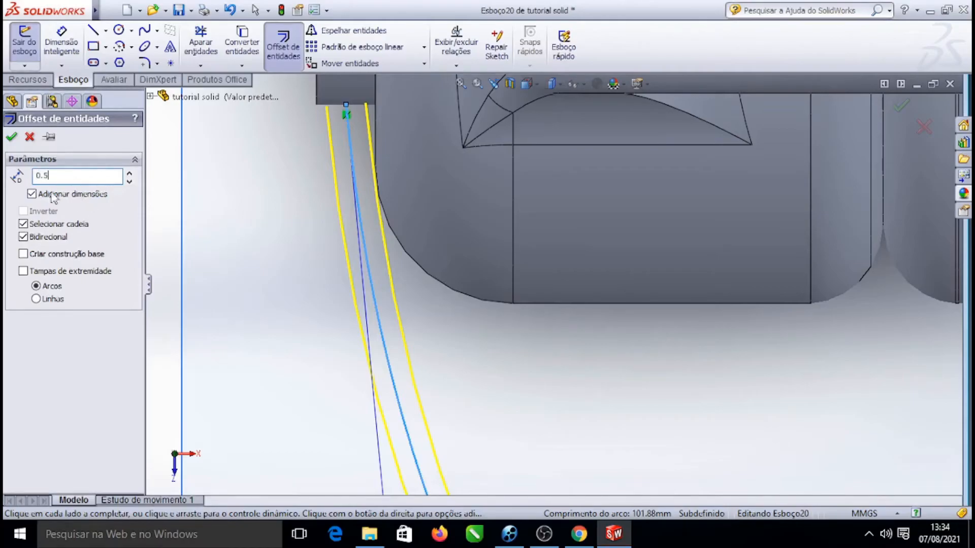
key(Return)
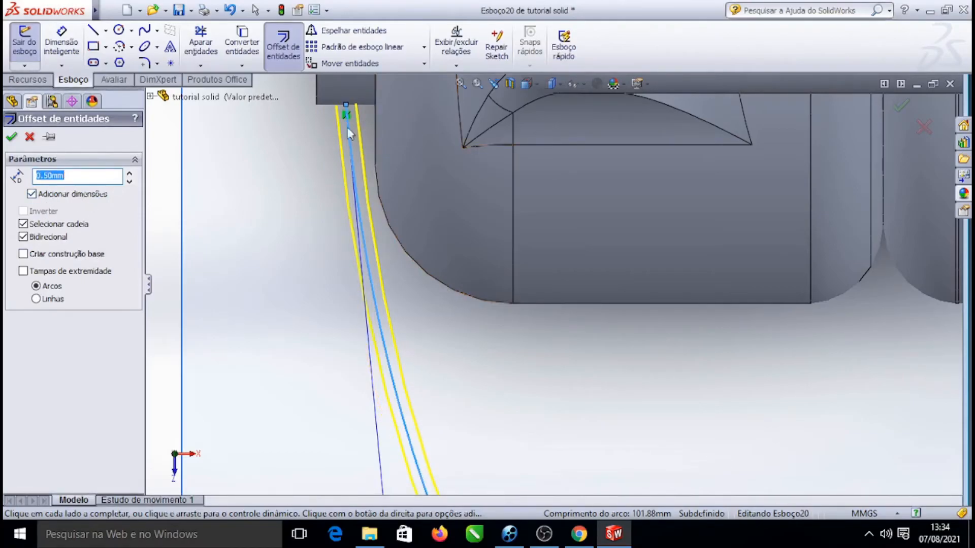
Enable arc end caps on the bidirectional offset and confirm the closed outline around the spline
scroll(363, 136, down, 3)
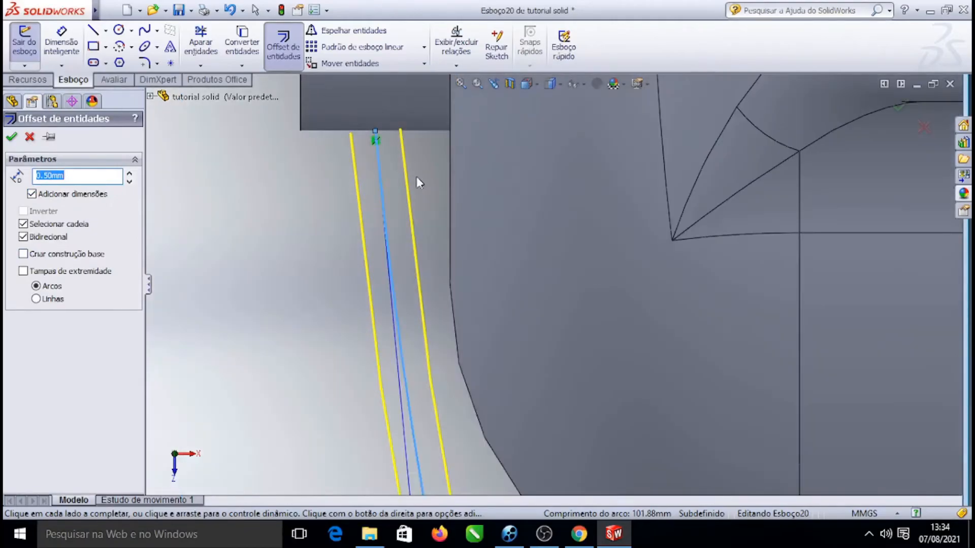
scroll(353, 125, up, 3)
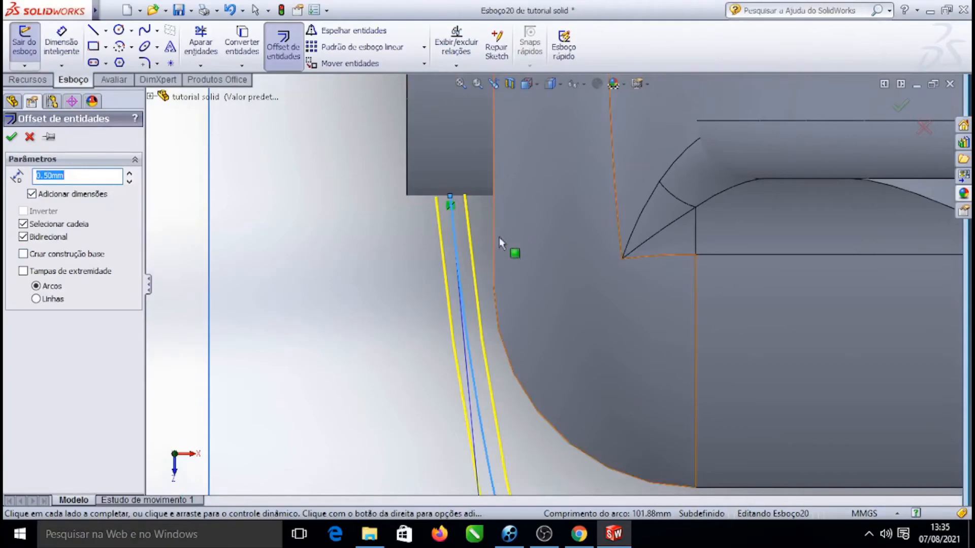
scroll(477, 250, down, 3)
scroll(382, 231, up, 6)
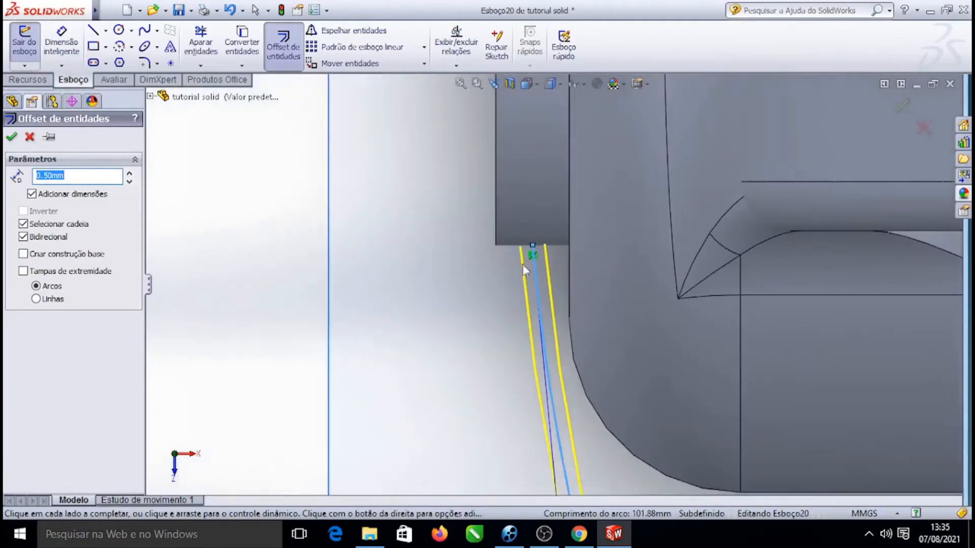
scroll(722, 454, down, 5)
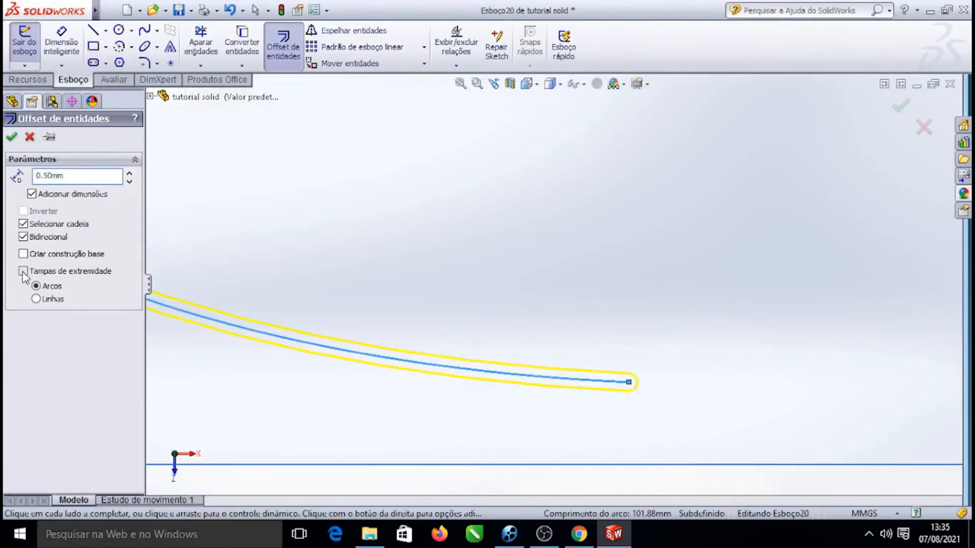
scroll(727, 333, down, 4)
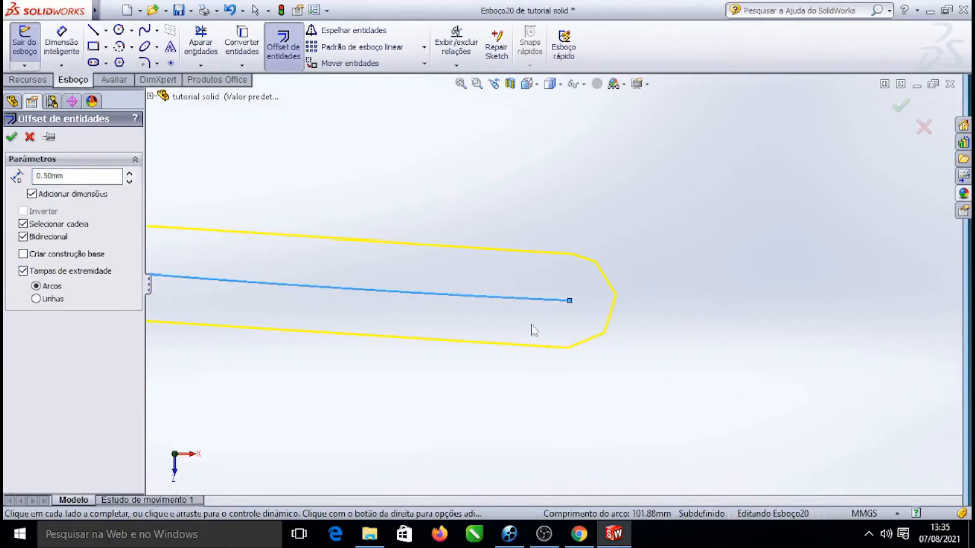
scroll(548, 329, up, 7)
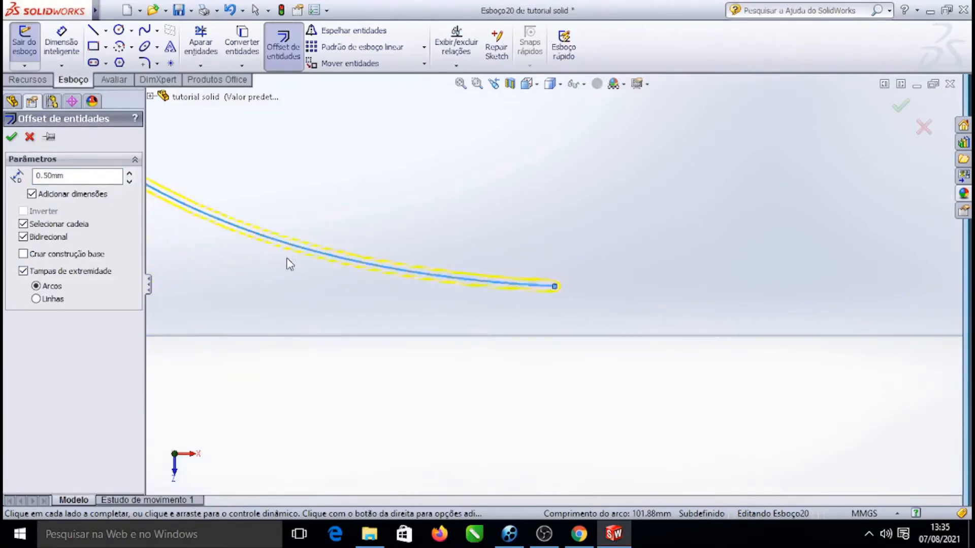
scroll(351, 114, down, 6)
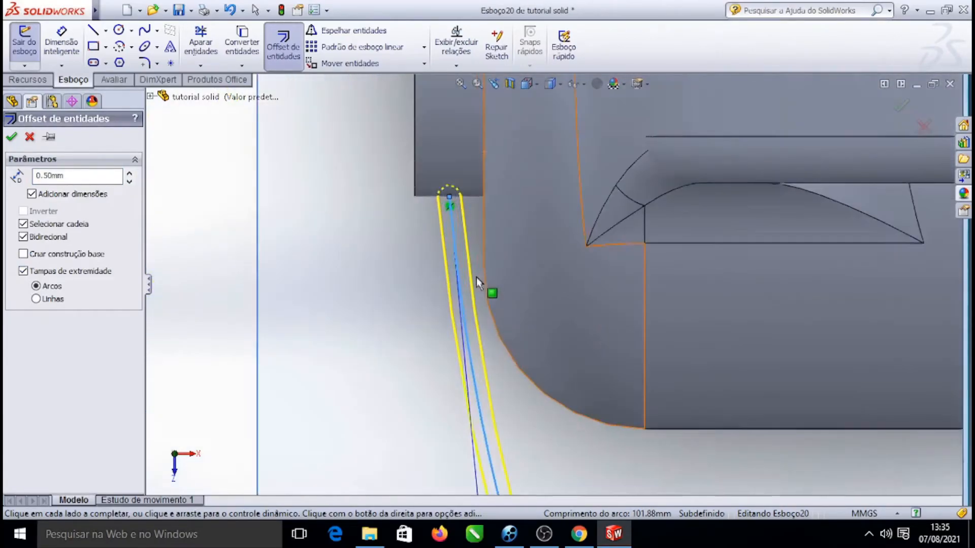
scroll(485, 184, up, 10)
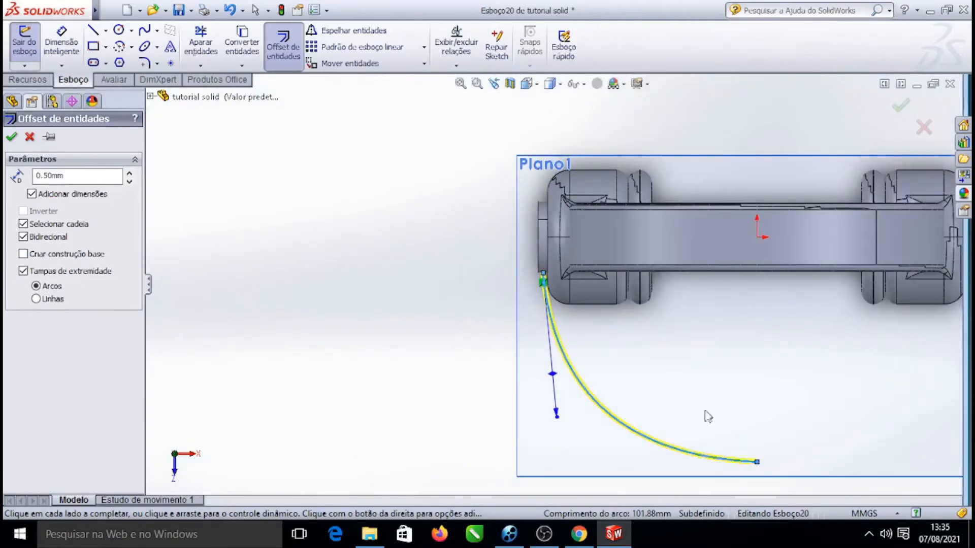
scroll(655, 401, down, 5)
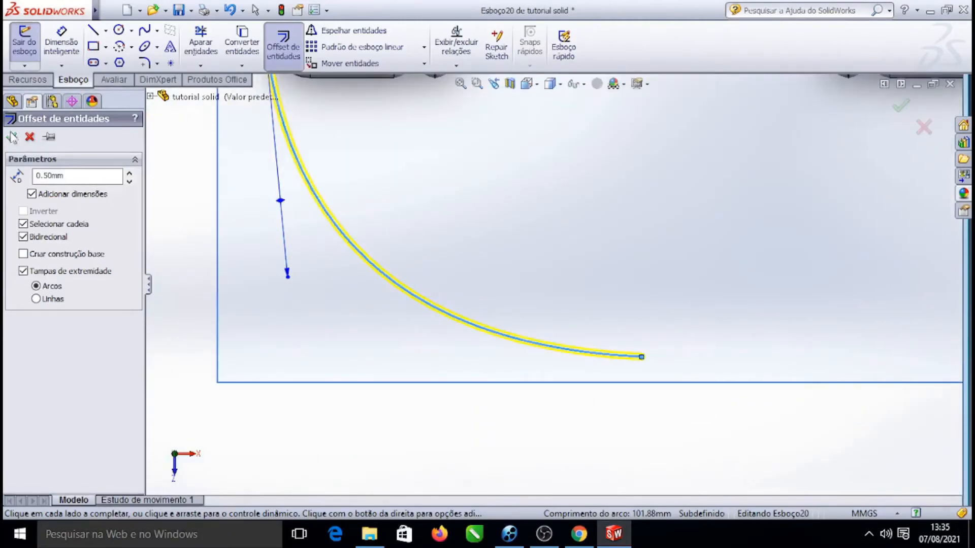
click(371, 264)
Zoom along the offset outline to inspect the closed cable profile
scroll(370, 266, down, 4)
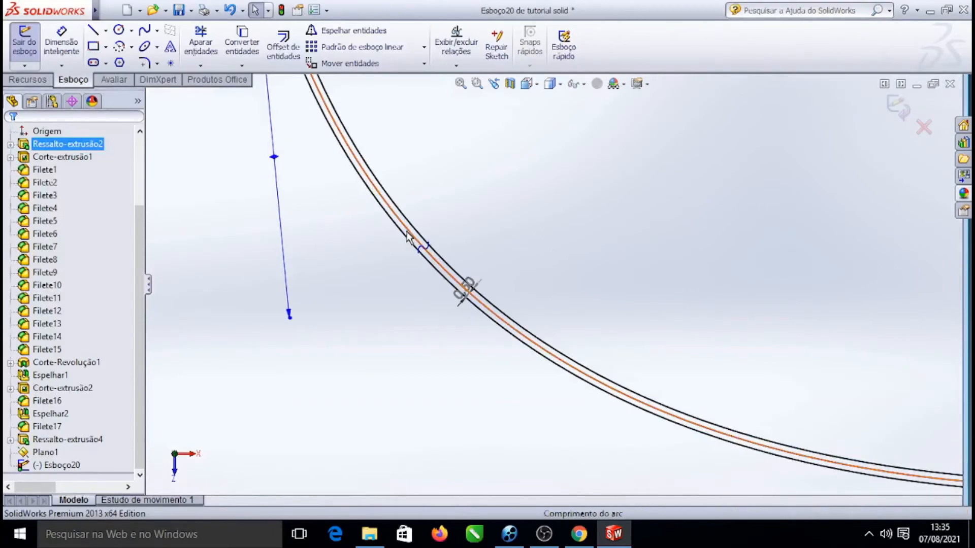
click(407, 234)
key(Escape)
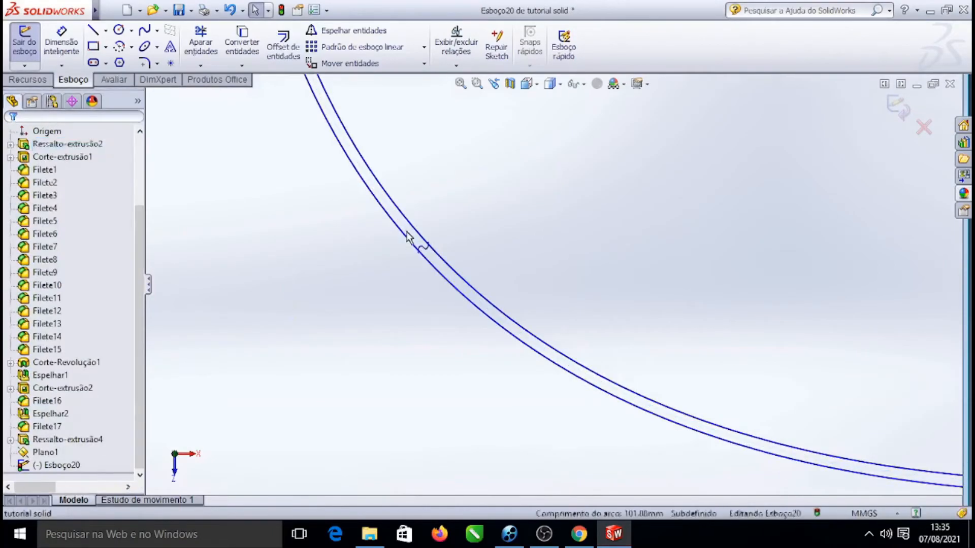
scroll(482, 222, up, 6)
scroll(550, 260, down, 2)
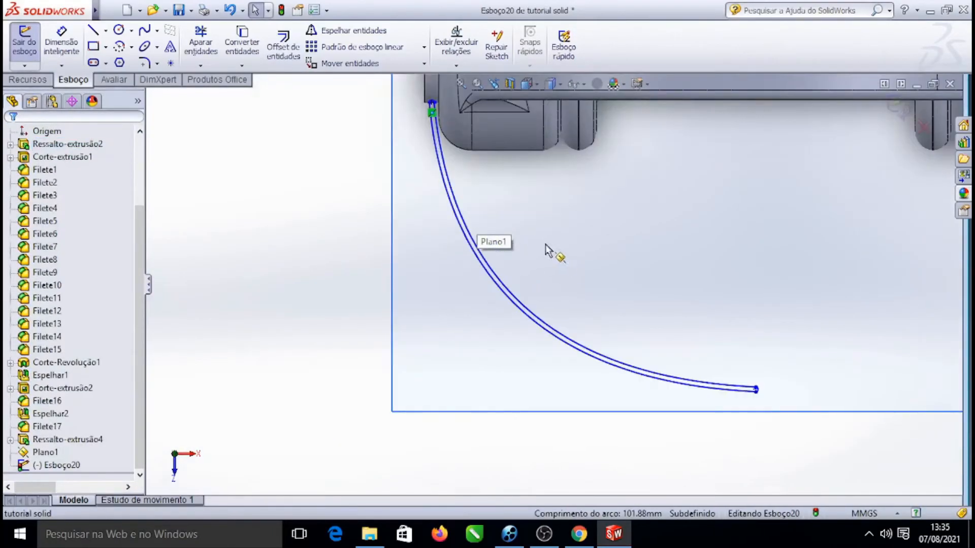
scroll(469, 213, down, 5)
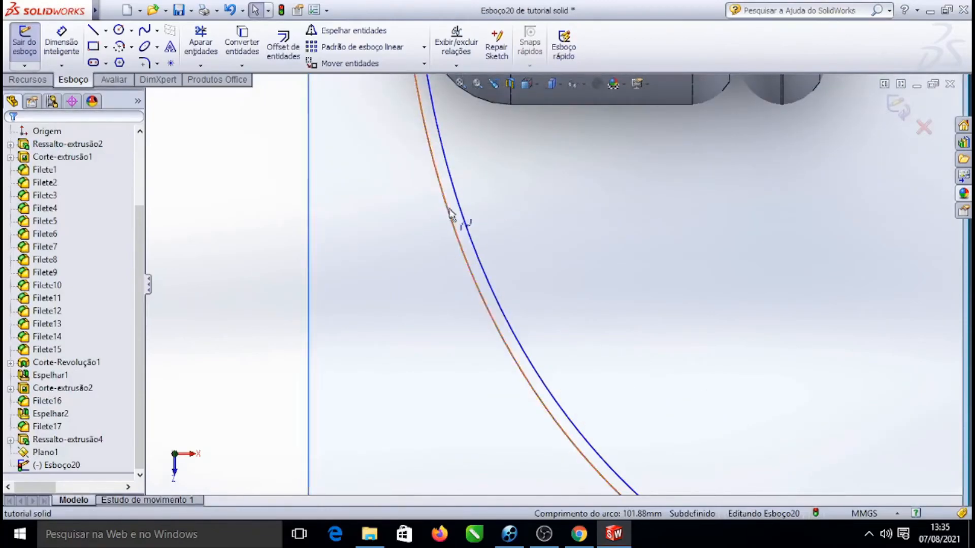
scroll(453, 188, up, 6)
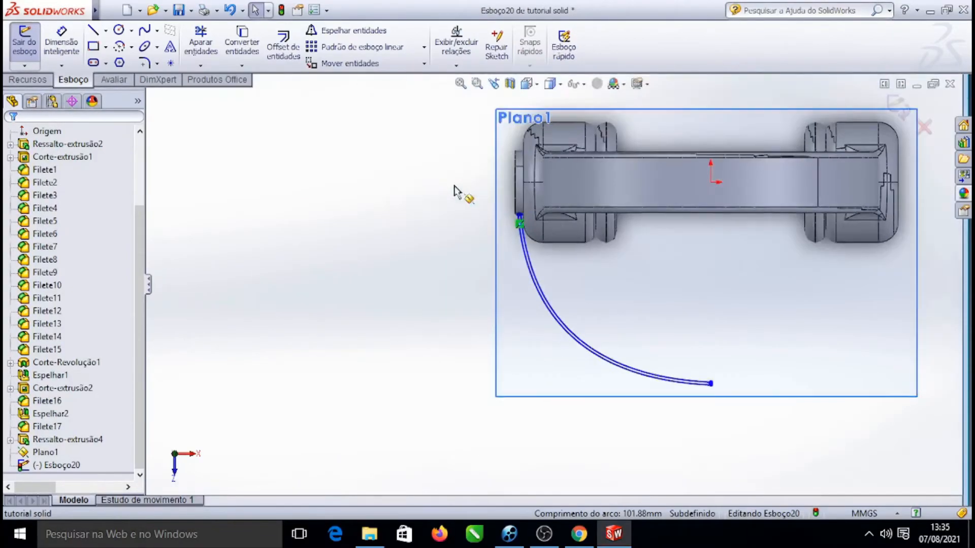
Start an Extruded Boss on the offset cable sketch with a blind depth of 0.5 mm
right_click(398, 174)
mouse_move(514, 45)
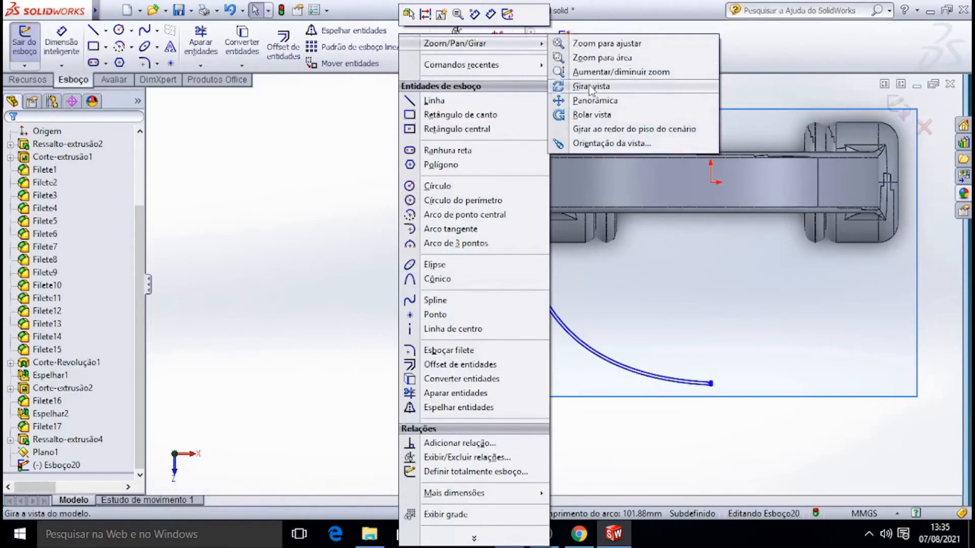
click(604, 88)
mouse_move(759, 429)
mouse_down()
mouse_move(758, 288)
mouse_move(779, 213)
mouse_move(862, 219)
mouse_move(798, 226)
mouse_move(764, 303)
mouse_up()
scroll(481, 465, down, 9)
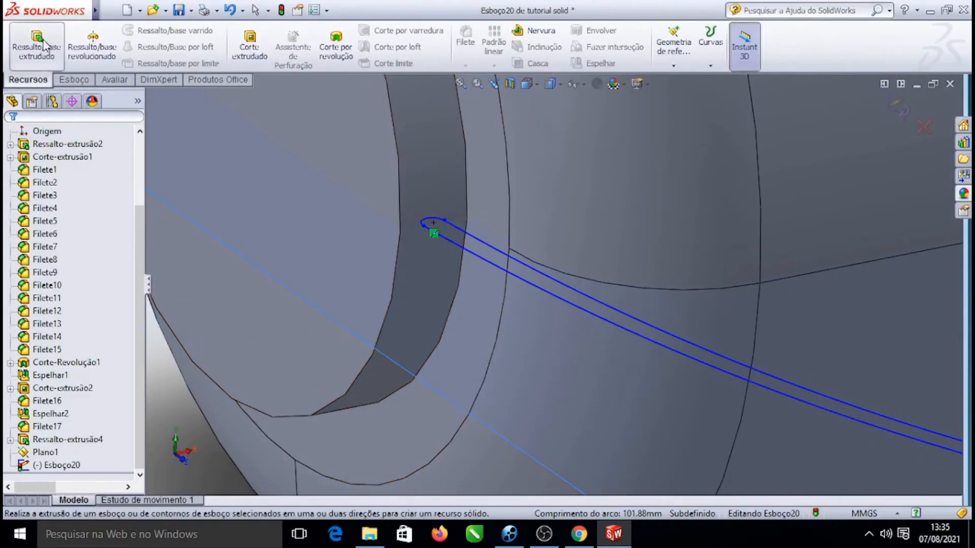
click(36, 51)
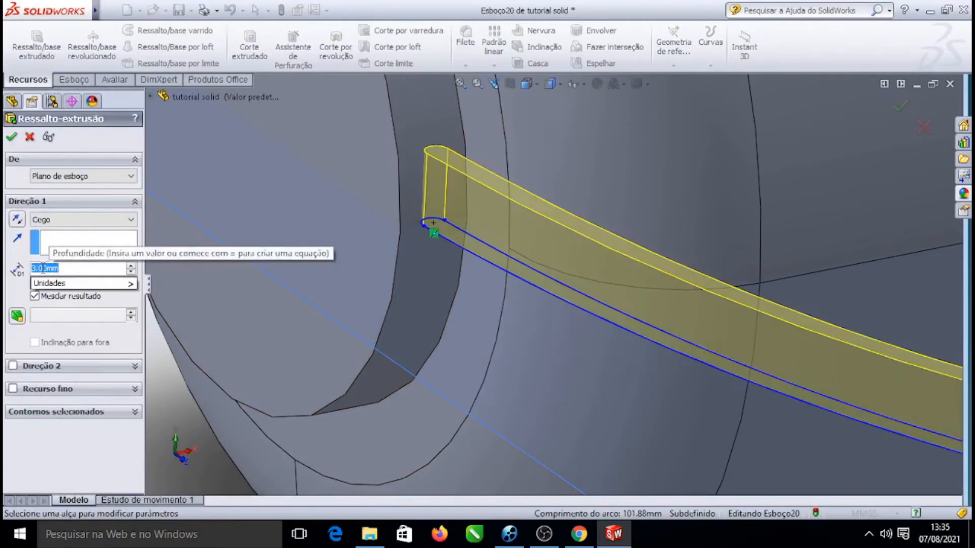
text(0)
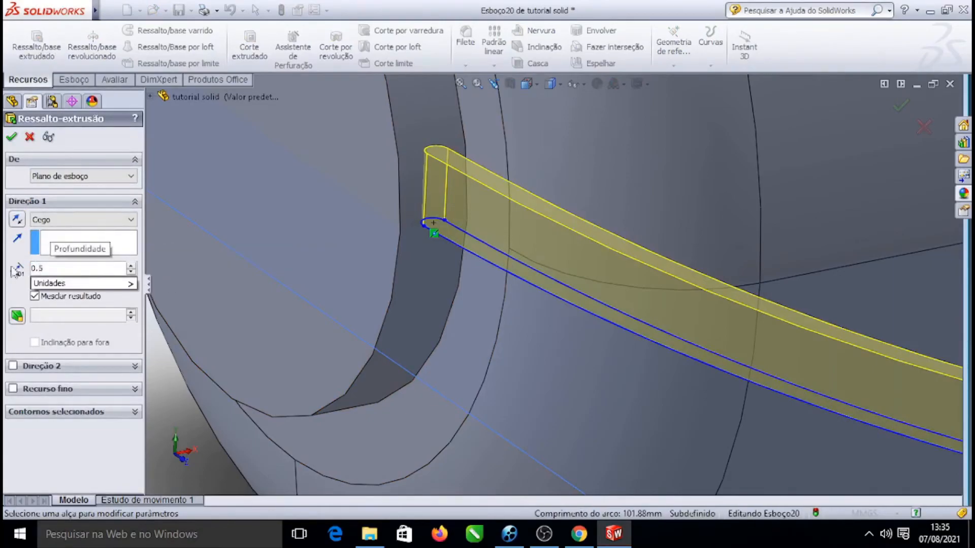
text(.5)
key(Return)
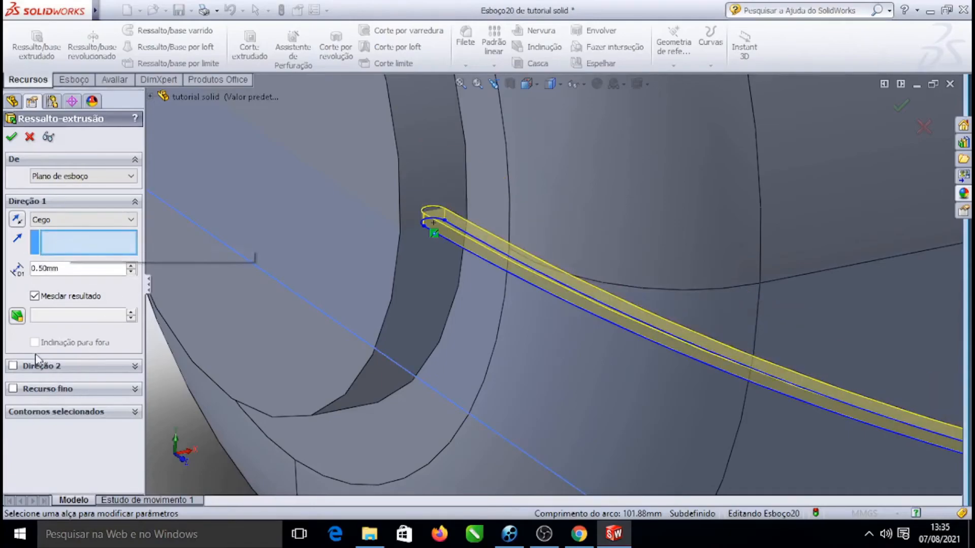
Enable Direction 2 with a blind depth of 0.5 mm and confirm the cable extrusion
click(13, 365)
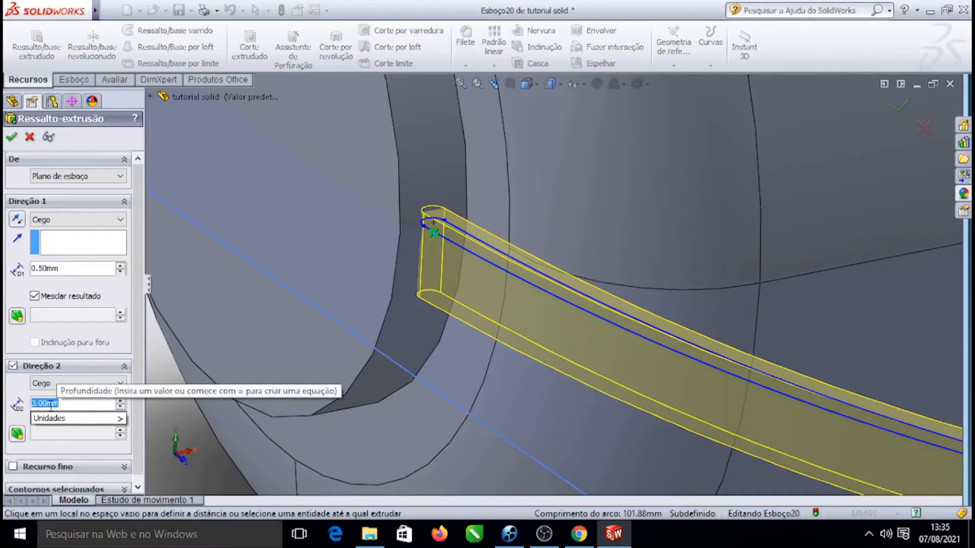
text(0)
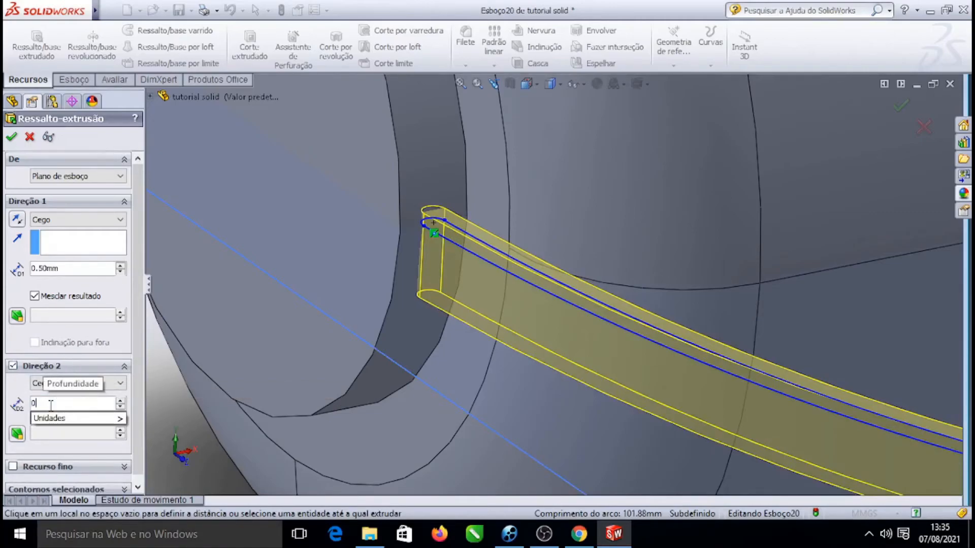
text(.5)
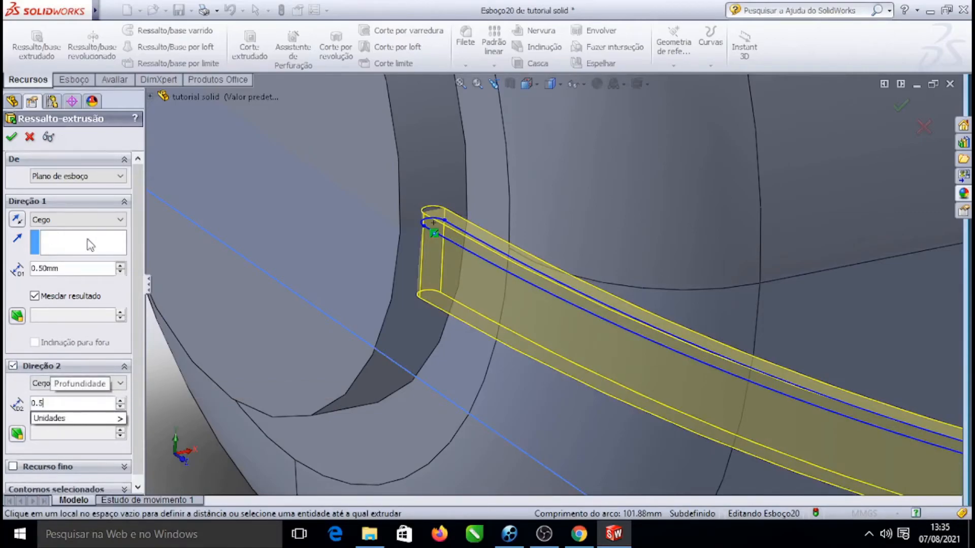
click(90, 245)
scroll(491, 234, down, 4)
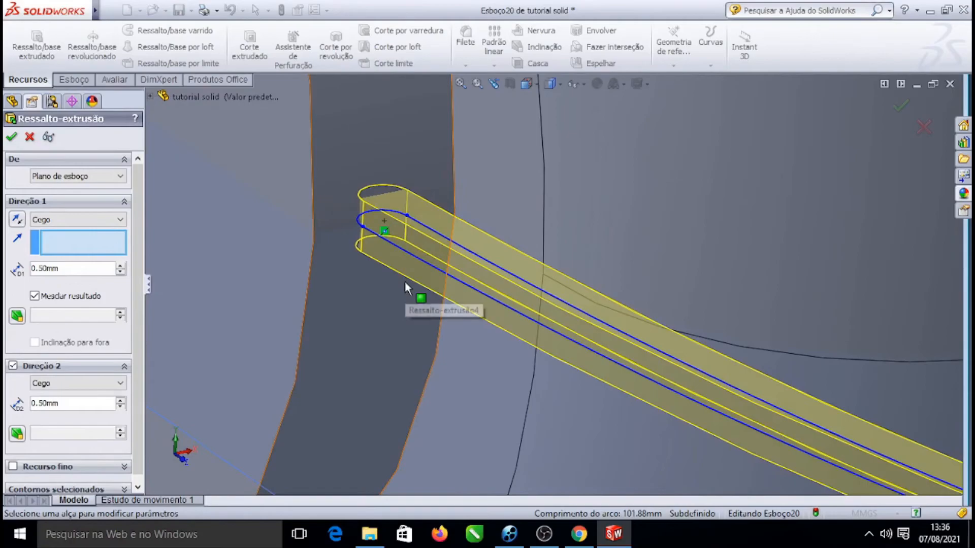
click(407, 261)
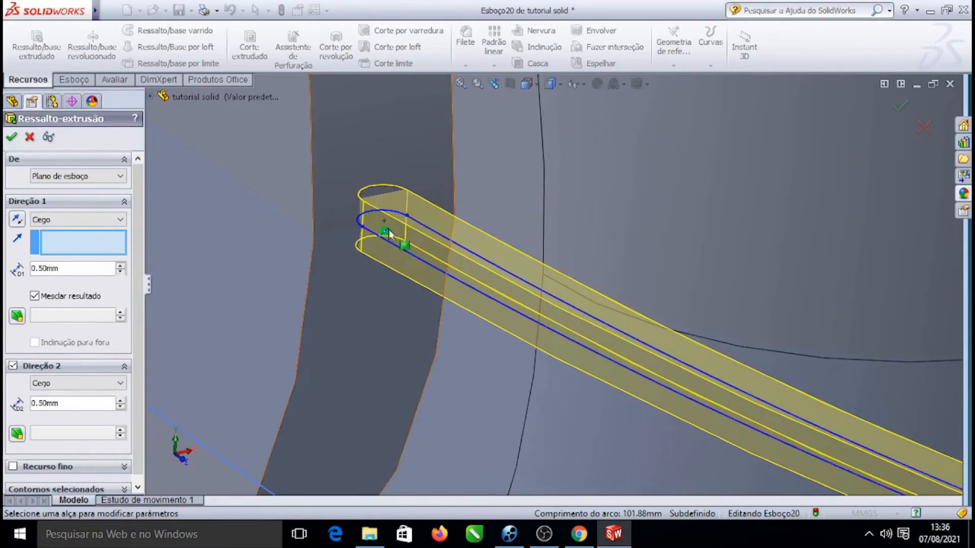
scroll(447, 226, up, 5)
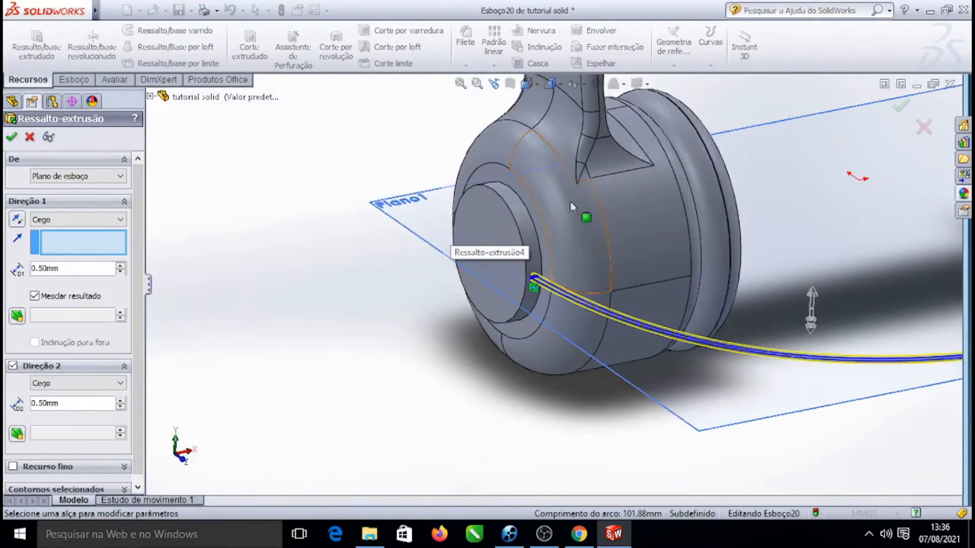
scroll(633, 273, down, 3)
scroll(571, 266, up, 3)
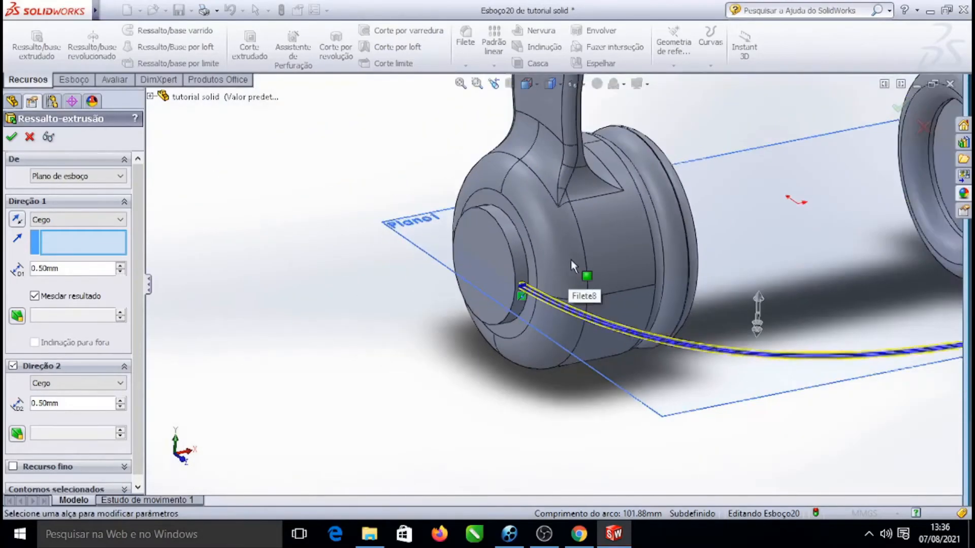
scroll(522, 292, down, 6)
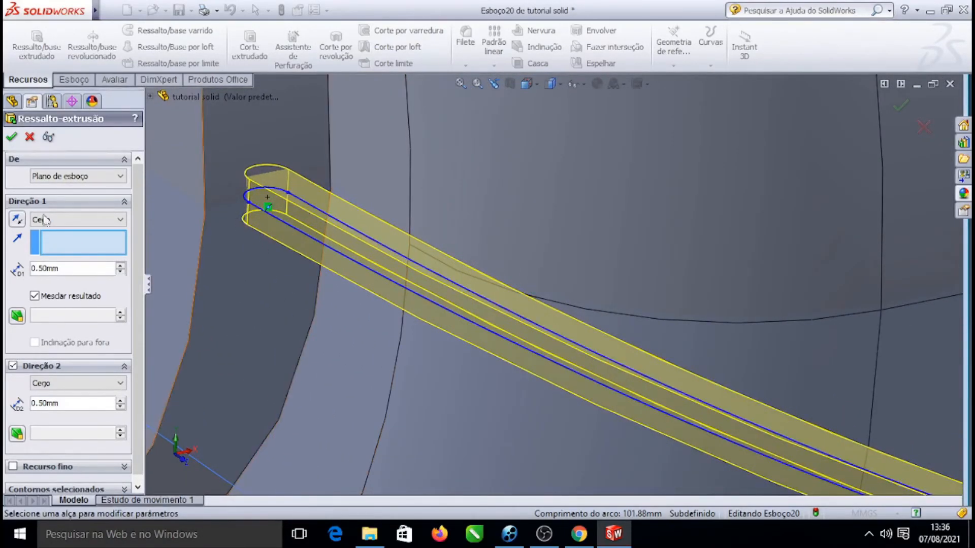
click(12, 138)
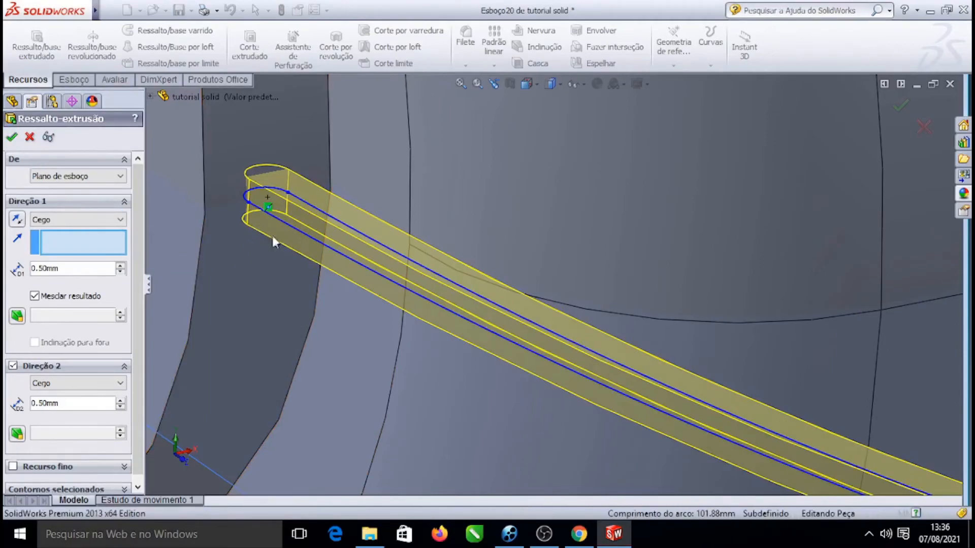
middle_drag(305, 220, 309, 283)
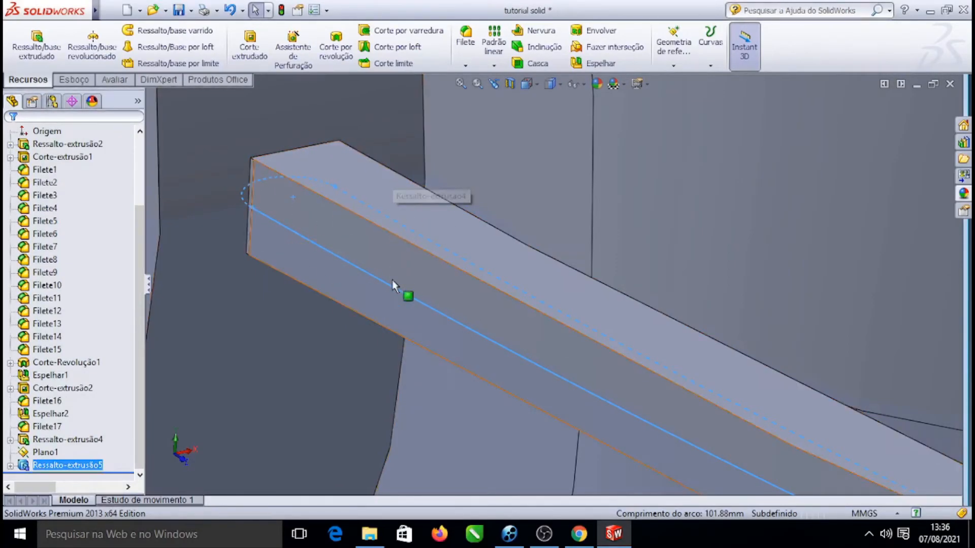
Hide the cable's sketch on the extruded boss
scroll(324, 278, up, 10)
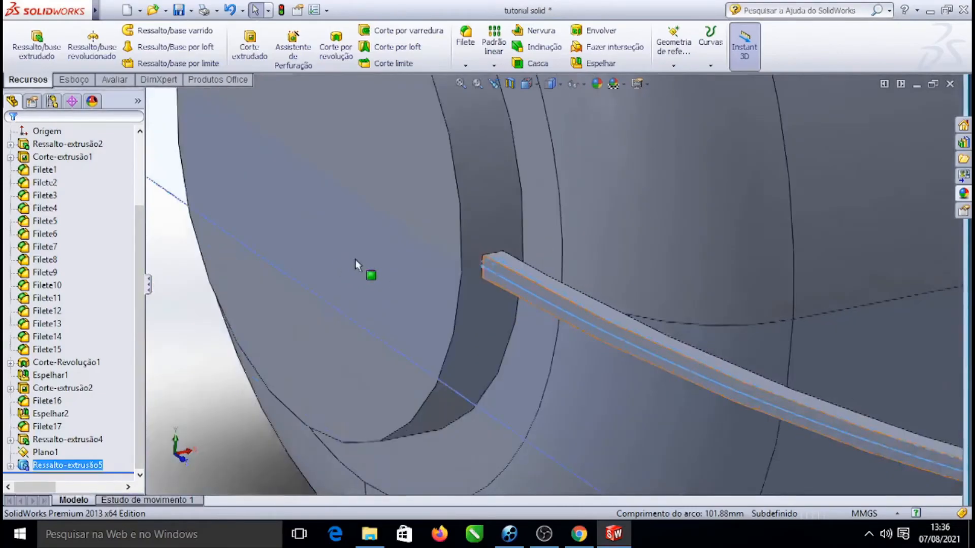
scroll(441, 288, down, 12)
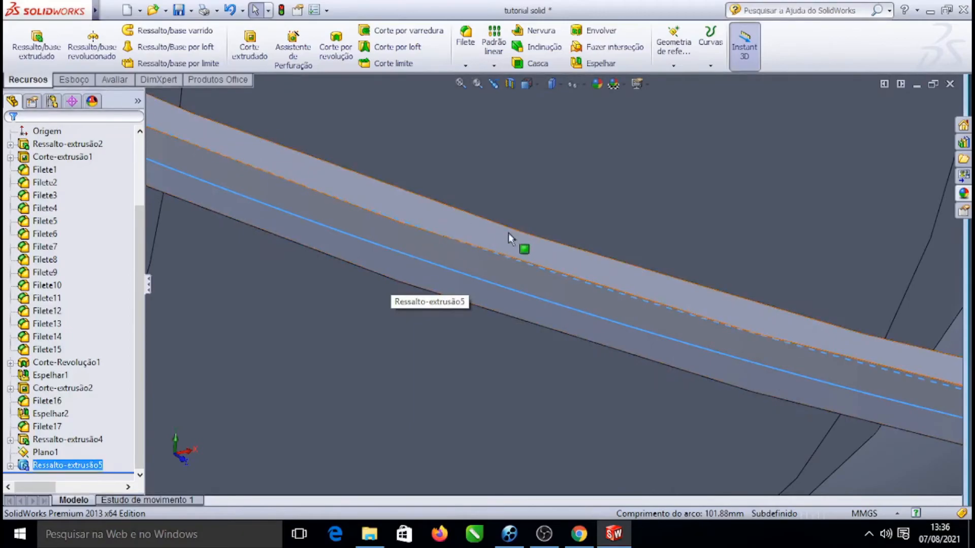
click(394, 221)
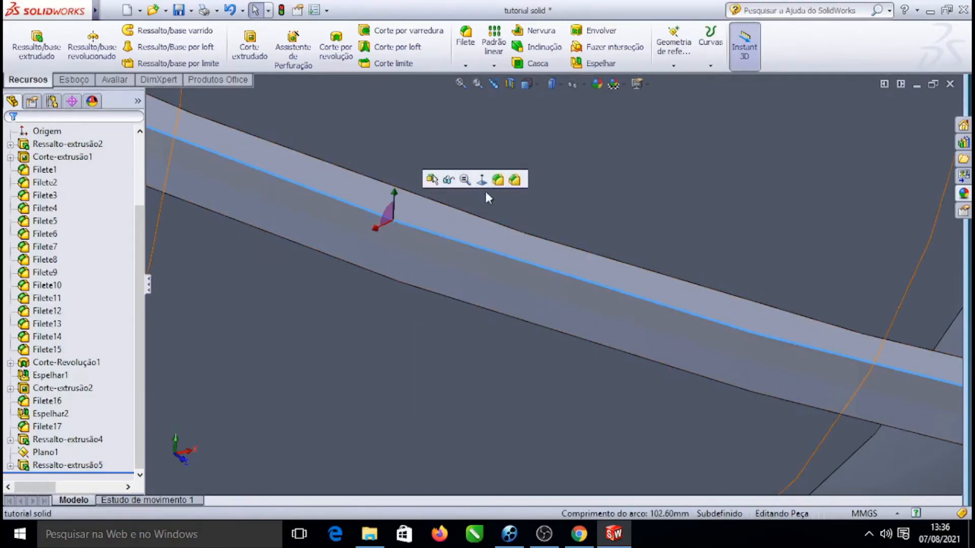
click(498, 184)
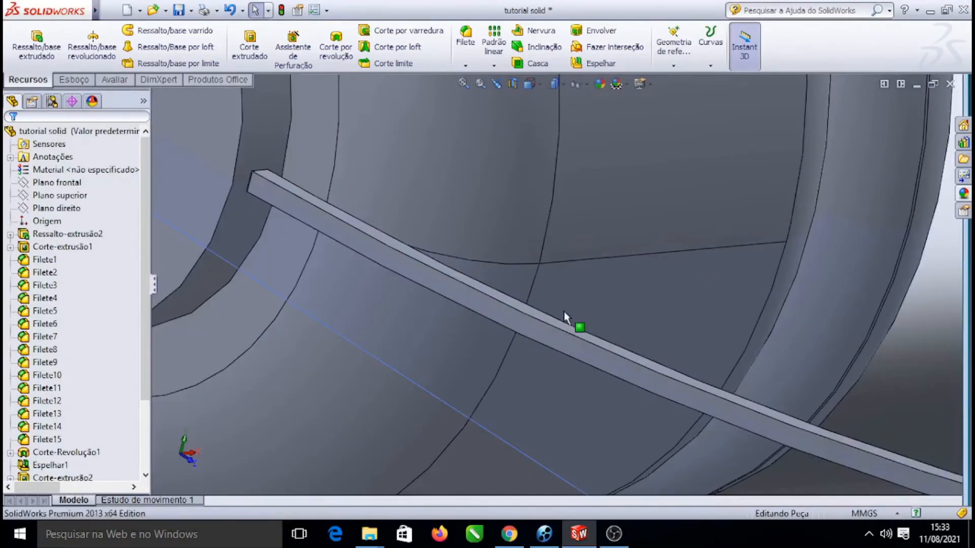
Zoom around the cable's end to inspect where it meets the earcup
scroll(576, 321, up, 8)
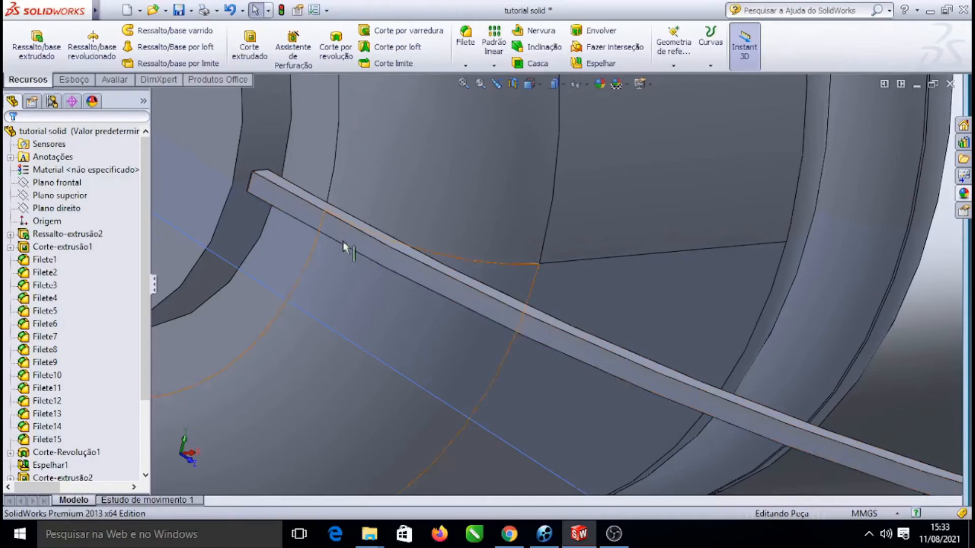
scroll(522, 279, down, 10)
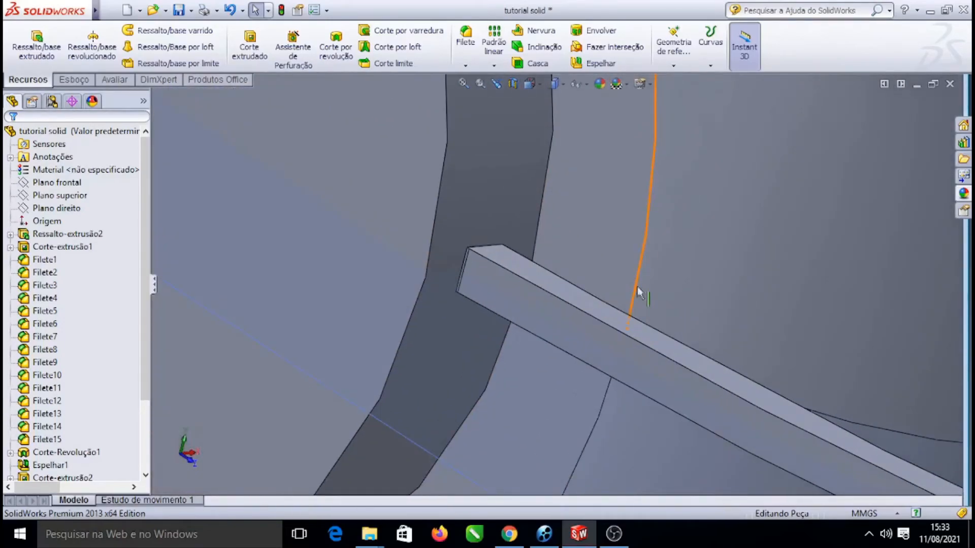
scroll(451, 234, down, 3)
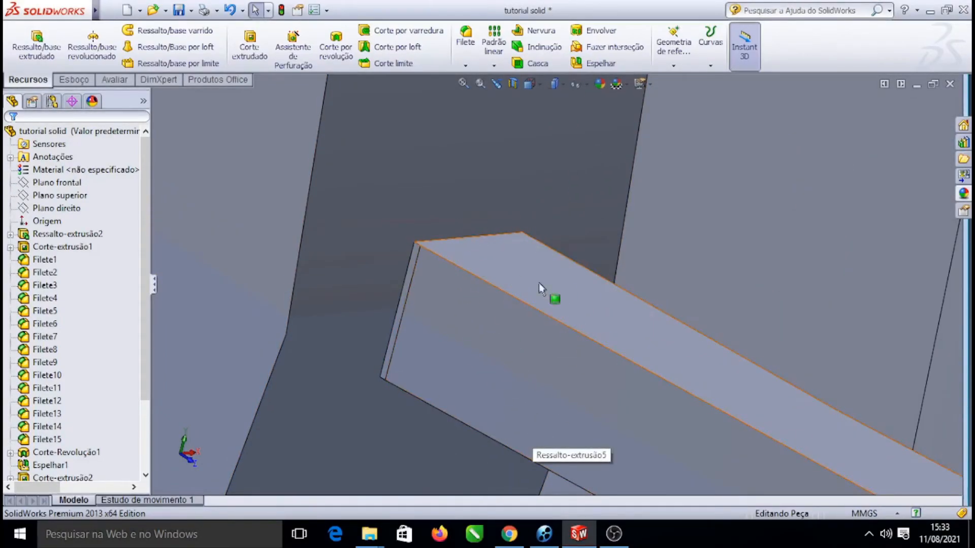
scroll(569, 293, up, 3)
scroll(548, 299, up, 4)
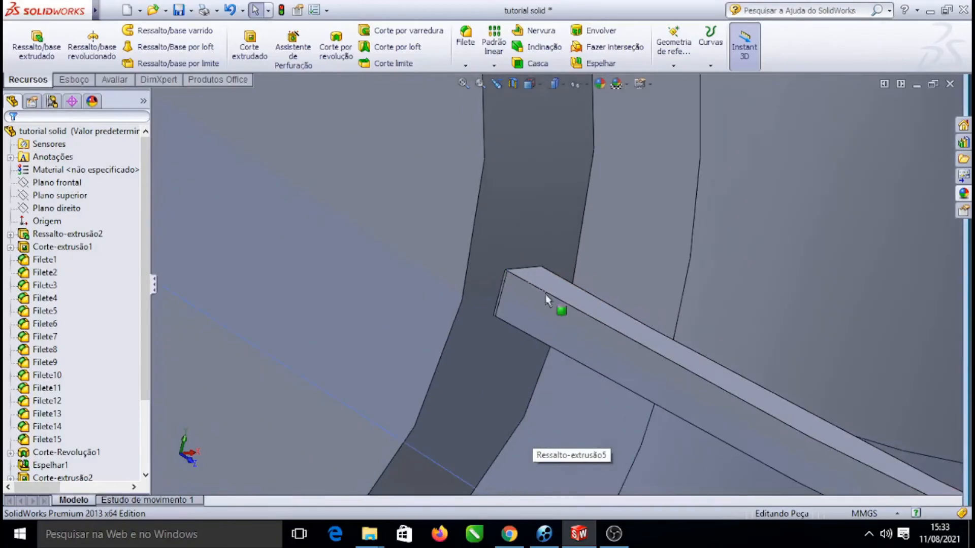
scroll(563, 301, down, 4)
scroll(566, 302, up, 3)
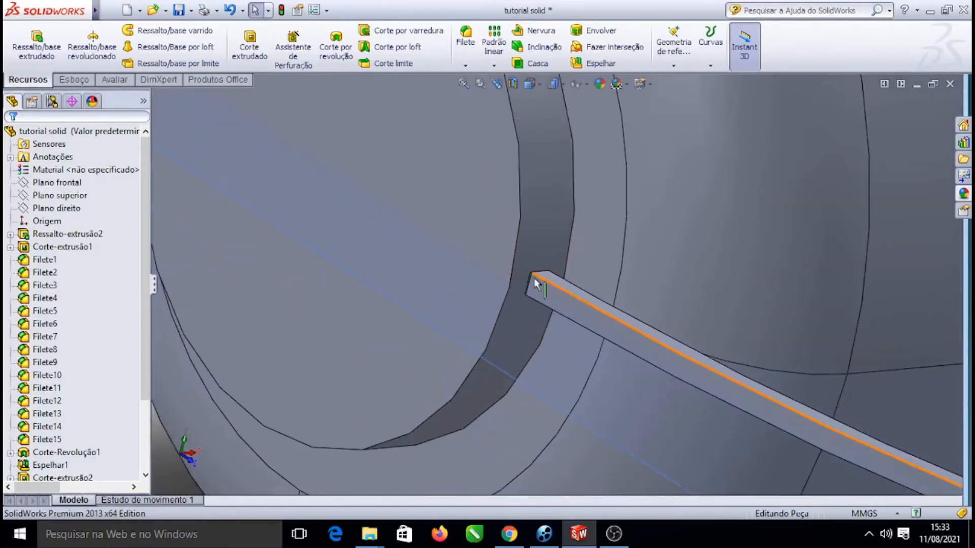
scroll(565, 296, down, 6)
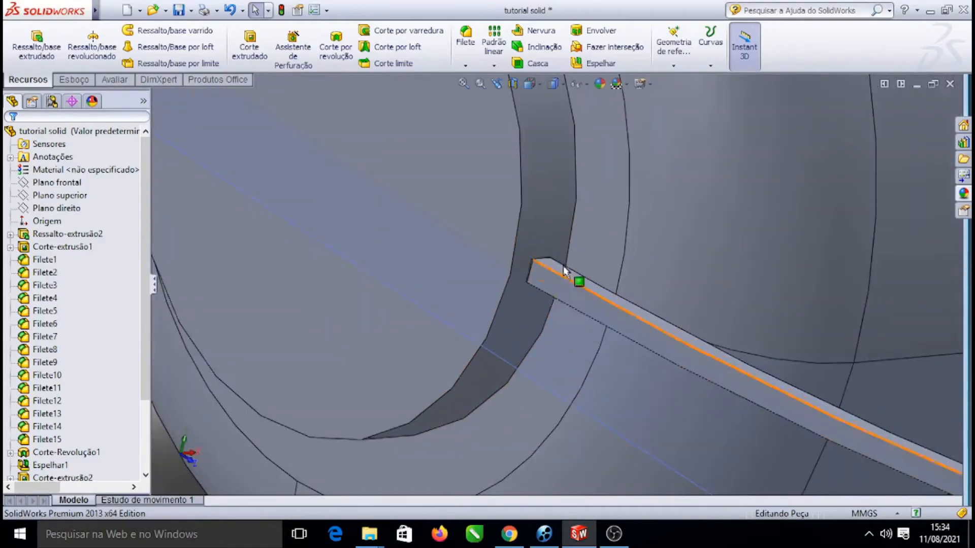
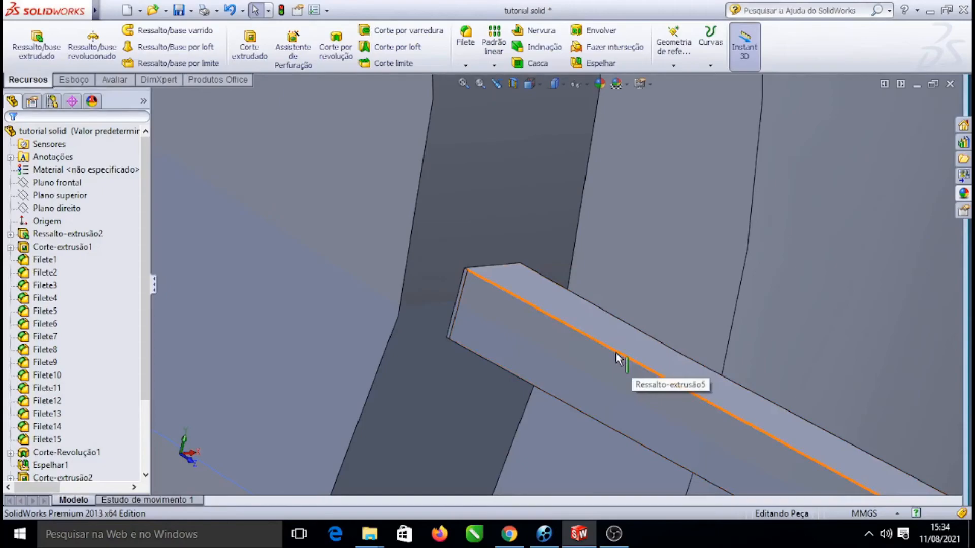
scroll(616, 358, up, 3)
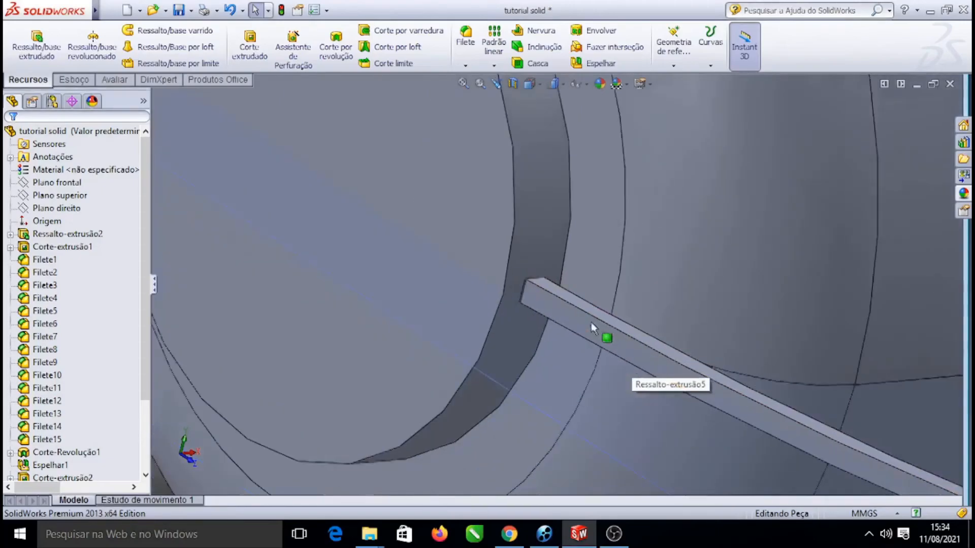
click(643, 346)
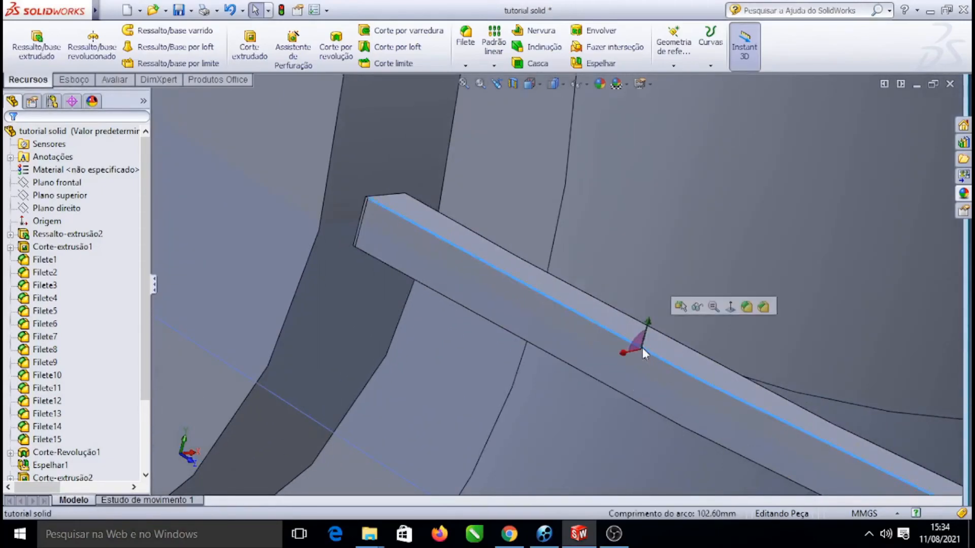
click(745, 306)
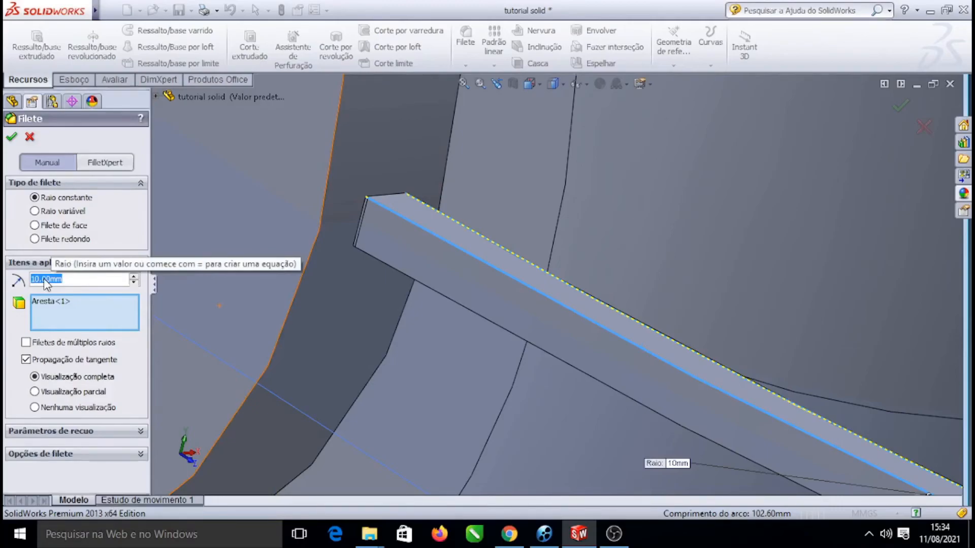
text(0.49)
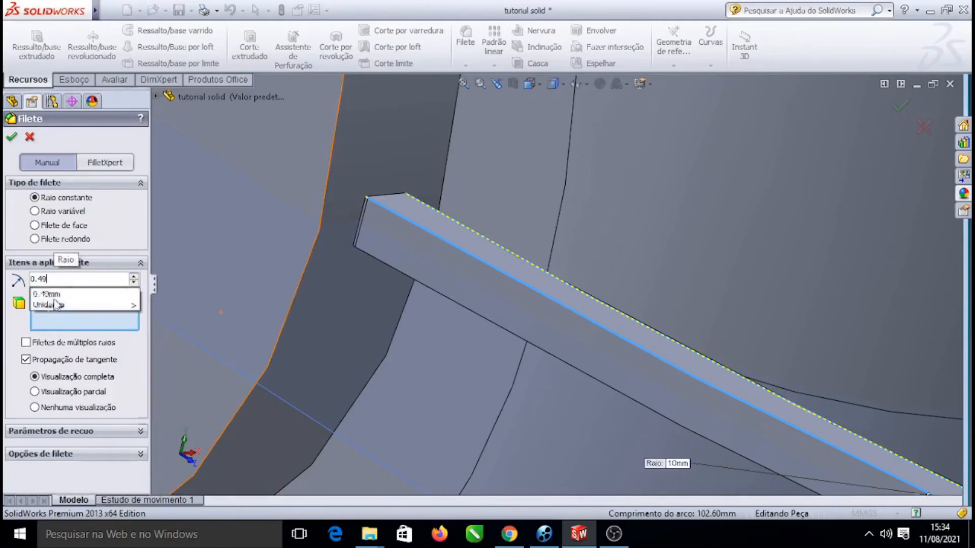
click(57, 295)
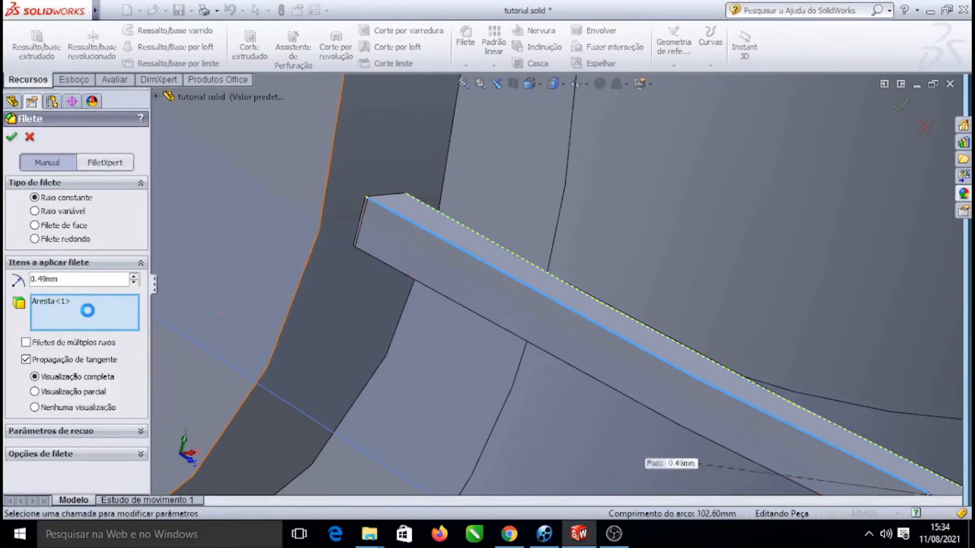
click(421, 283)
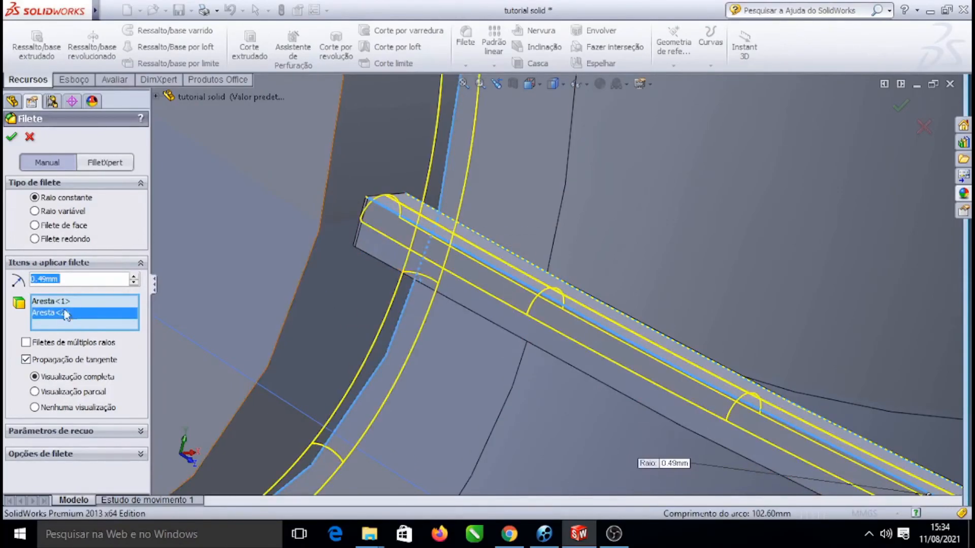
click(29, 137)
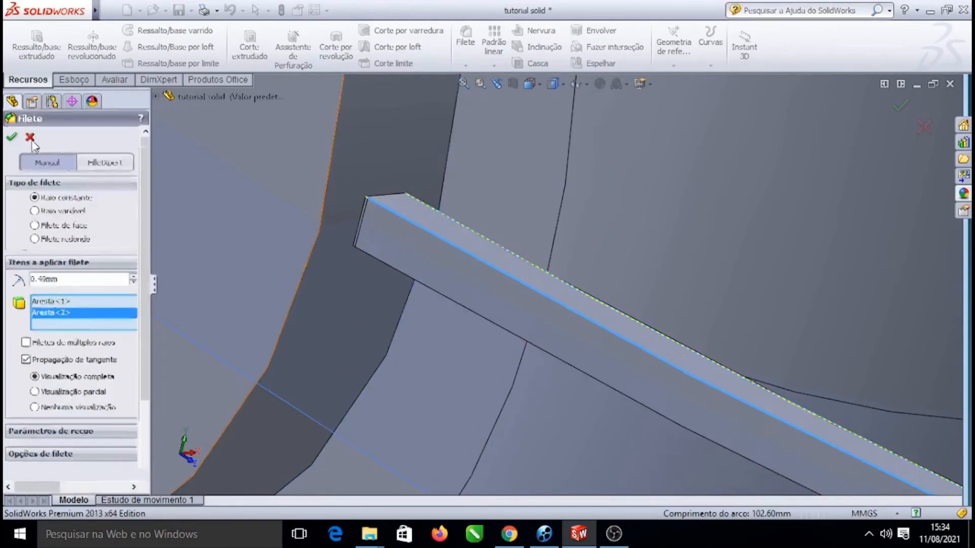
Fillet the cable's edges with a 0.49 mm radius
click(460, 247)
click(434, 355)
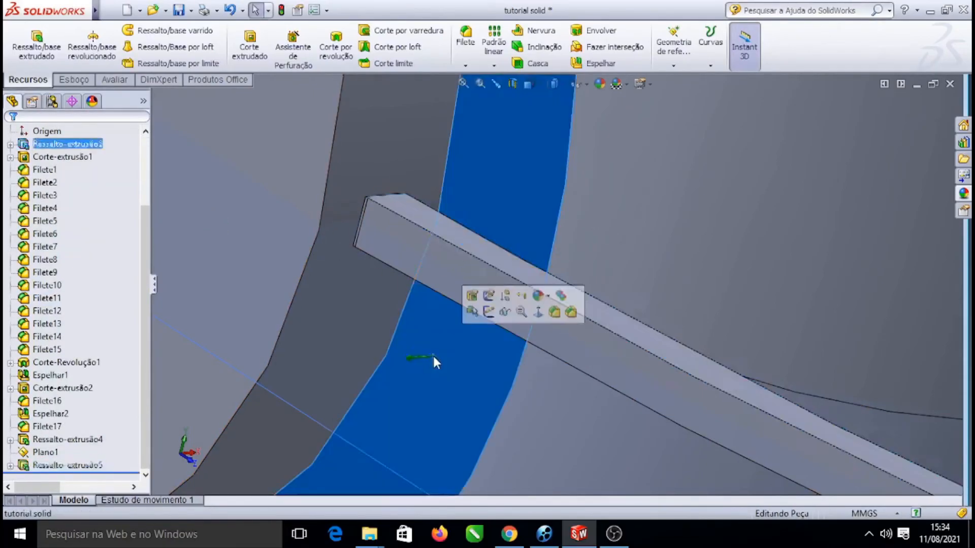
click(482, 260)
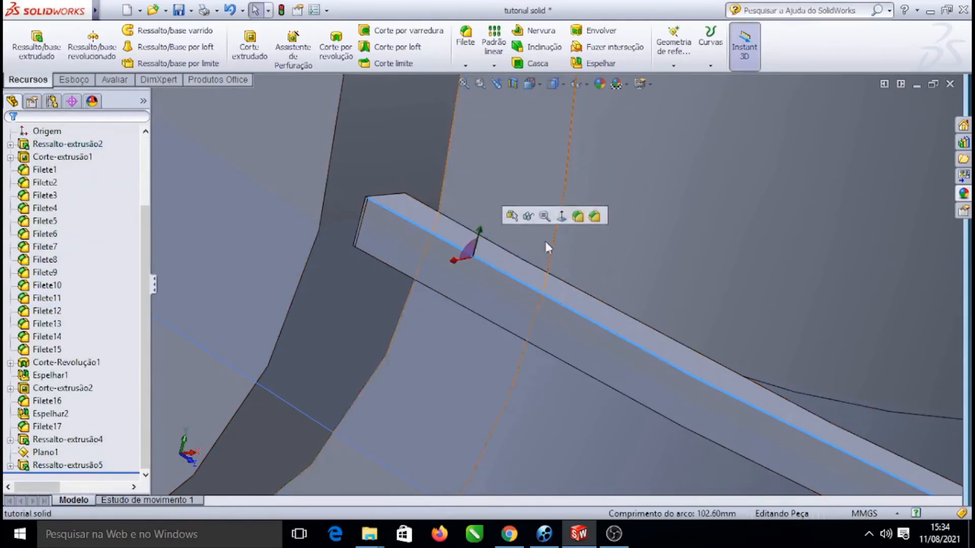
click(578, 217)
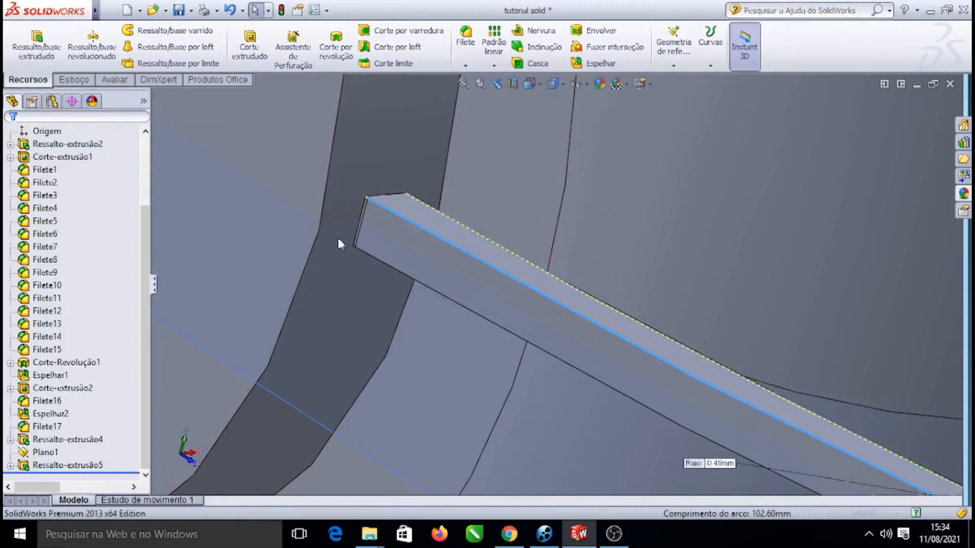
click(444, 296)
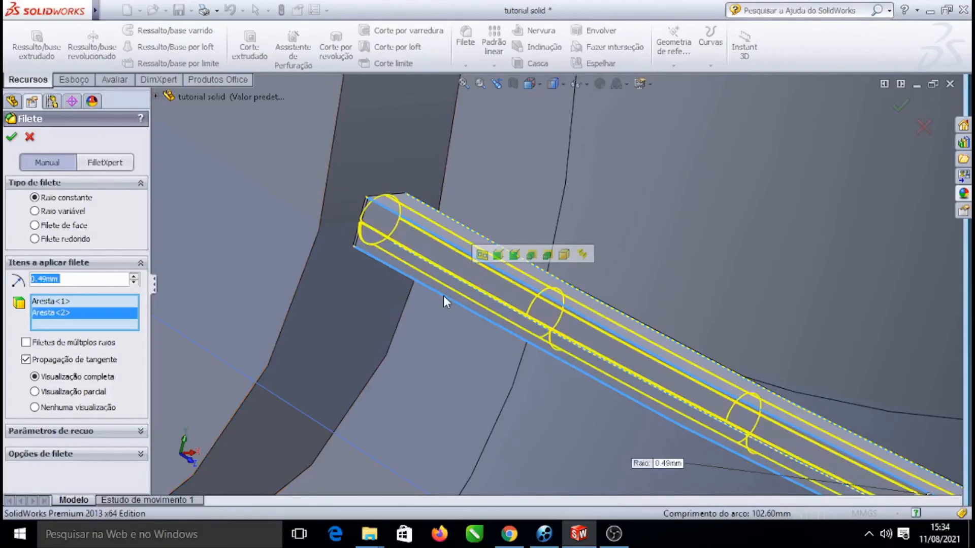
click(454, 224)
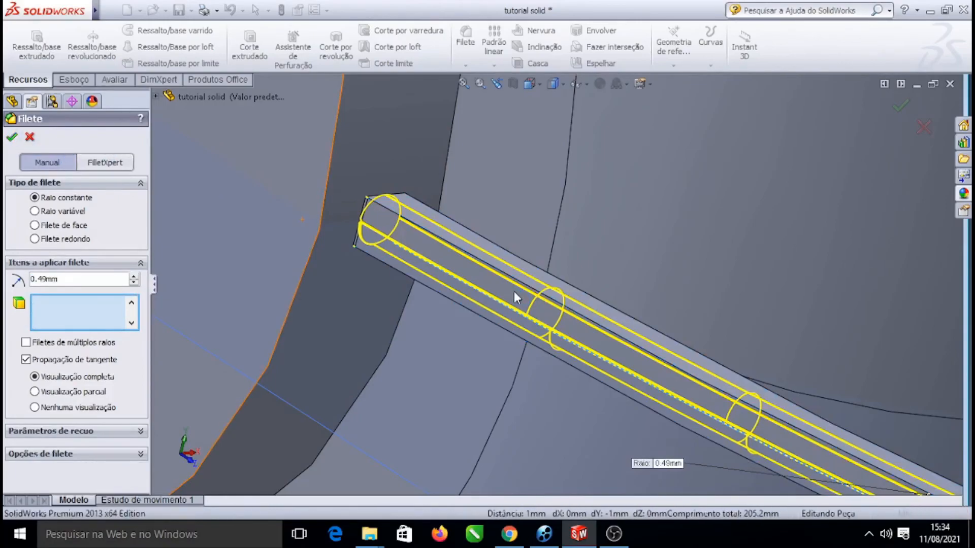
key(Return)
Rotate the view to inspect the rounded end of the cable
scroll(540, 284, up, 5)
scroll(539, 284, up, 3)
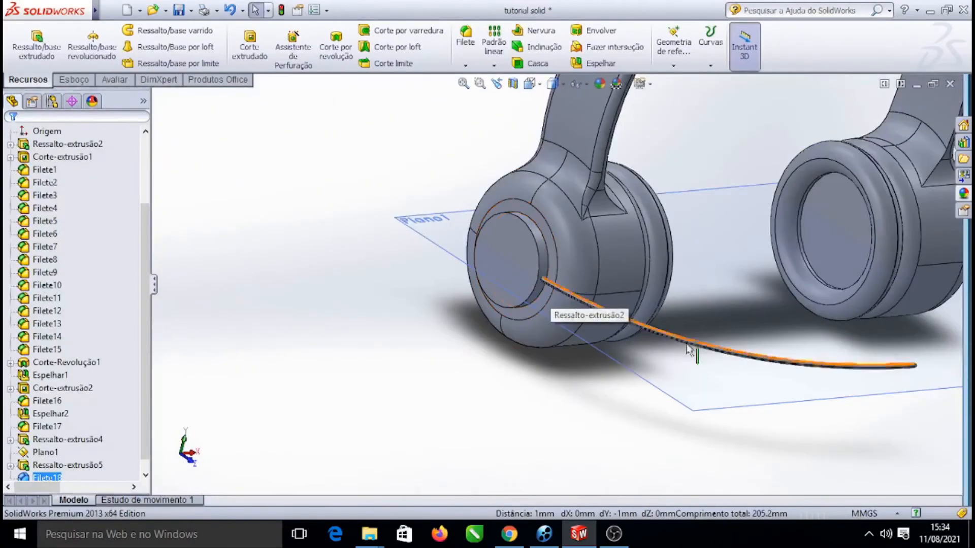
right_click(755, 428)
mouse_move(876, 214)
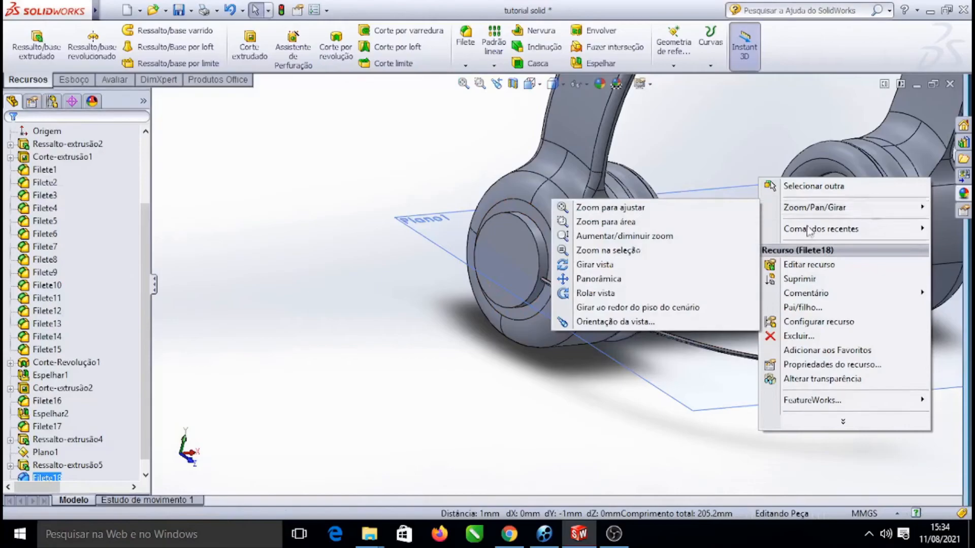
click(599, 266)
drag(599, 267, 566, 273)
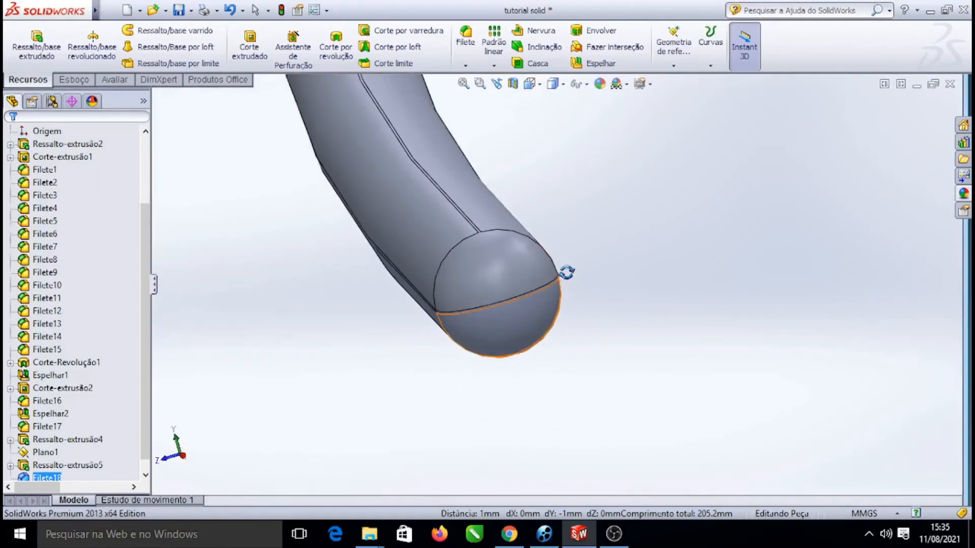
drag(667, 339, 664, 291)
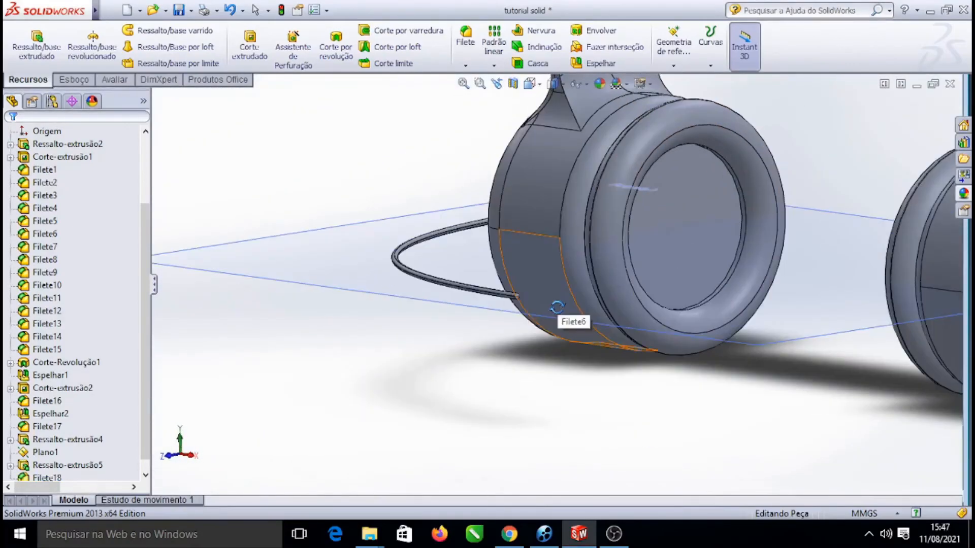
drag(726, 426, 679, 218)
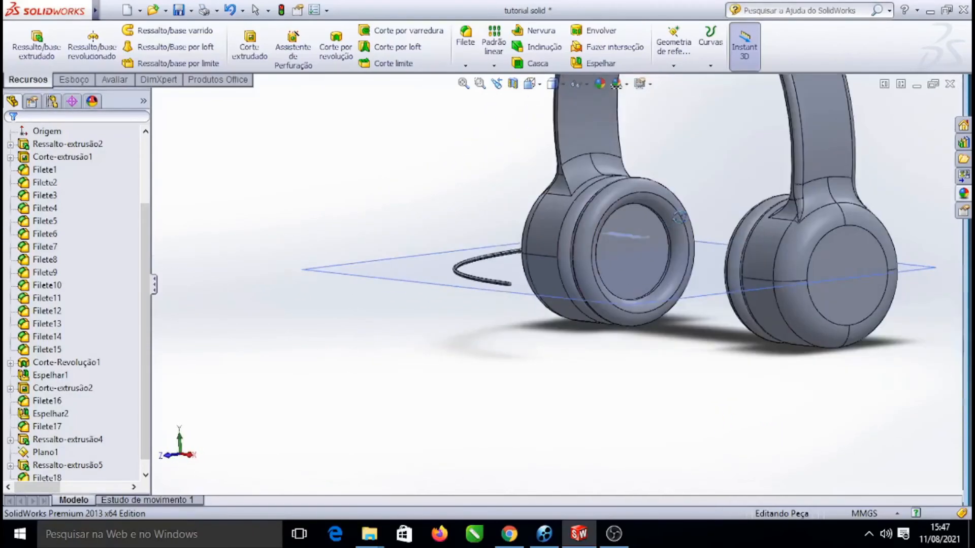
Zoom and orbit around both earcups to examine the cable's path between them
scroll(660, 219, up, 5)
scroll(640, 224, down, 4)
drag(800, 171, 865, 181)
drag(571, 199, 596, 220)
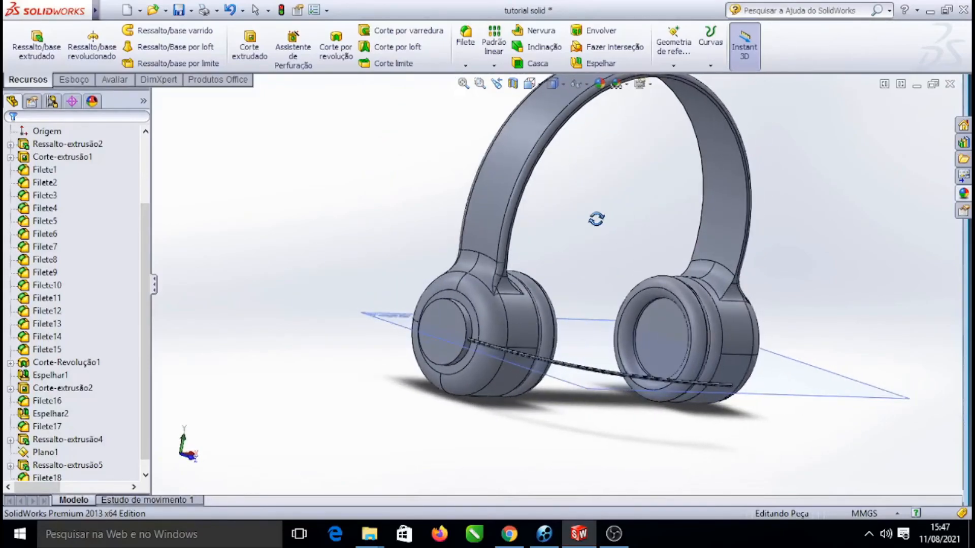
scroll(526, 406, down, 3)
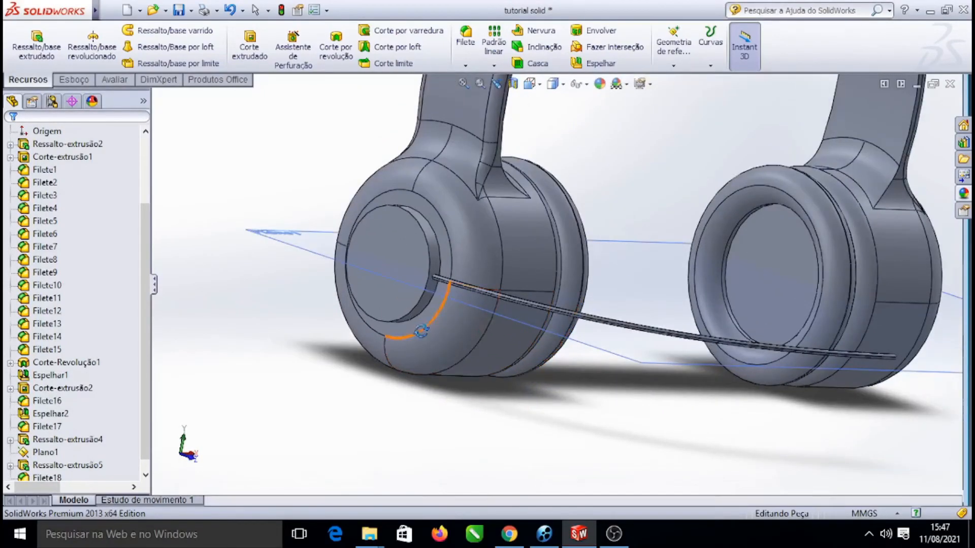
scroll(426, 325, down, 3)
scroll(445, 314, up, 3)
scroll(650, 208, down, 2)
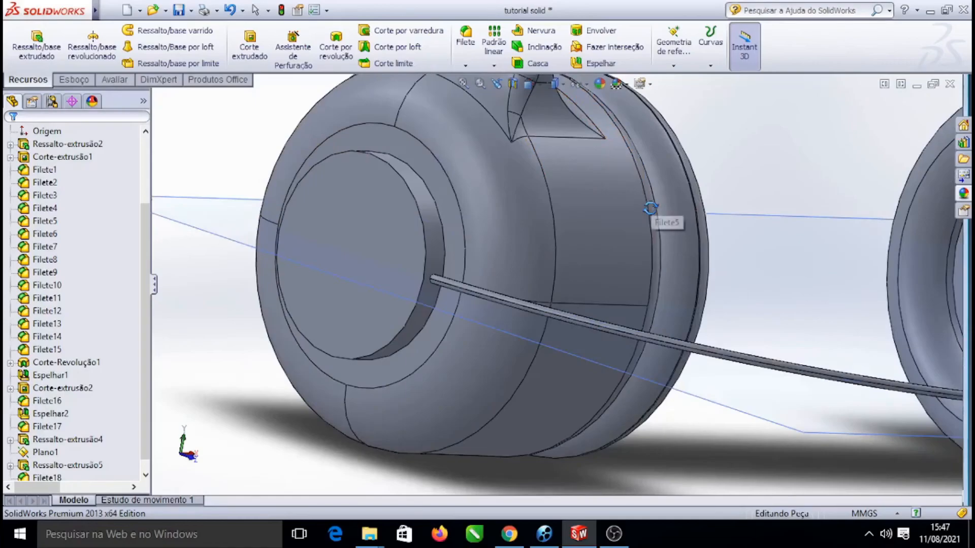
scroll(660, 217, up, 5)
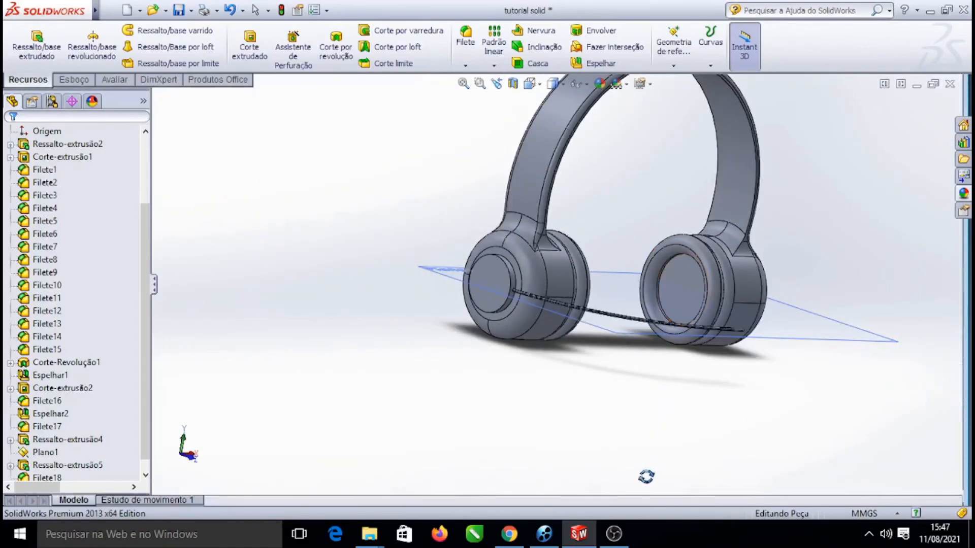
scroll(685, 355, down, 4)
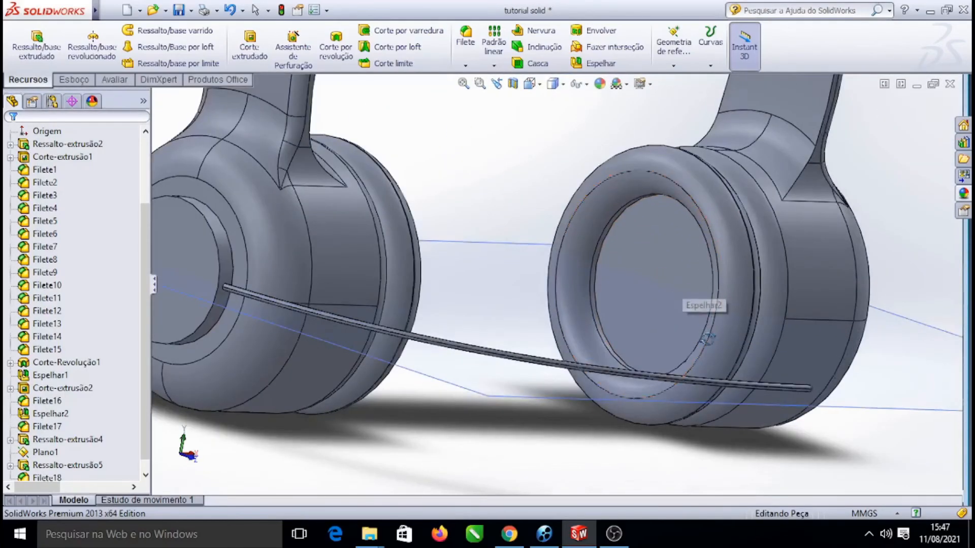
scroll(500, 272, up, 5)
scroll(521, 277, down, 5)
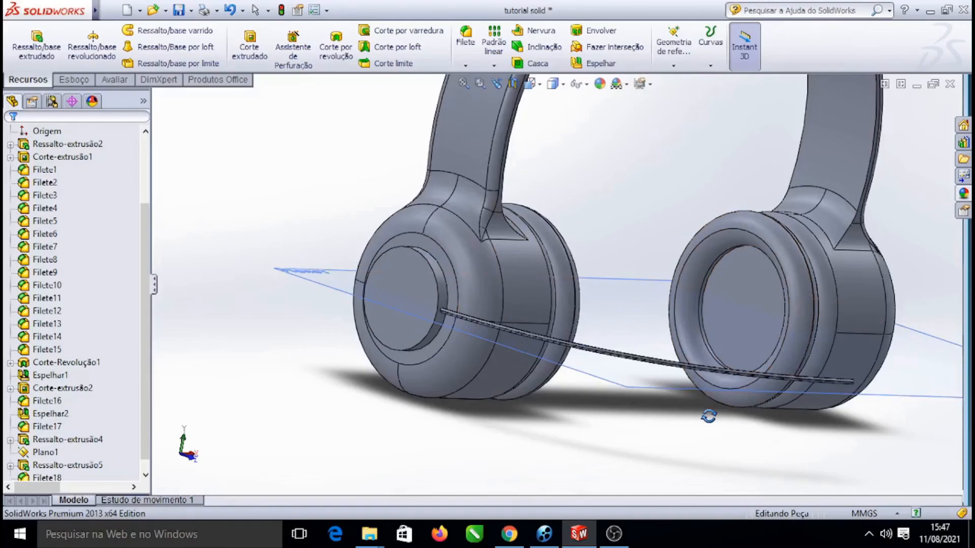
scroll(663, 121, up, 5)
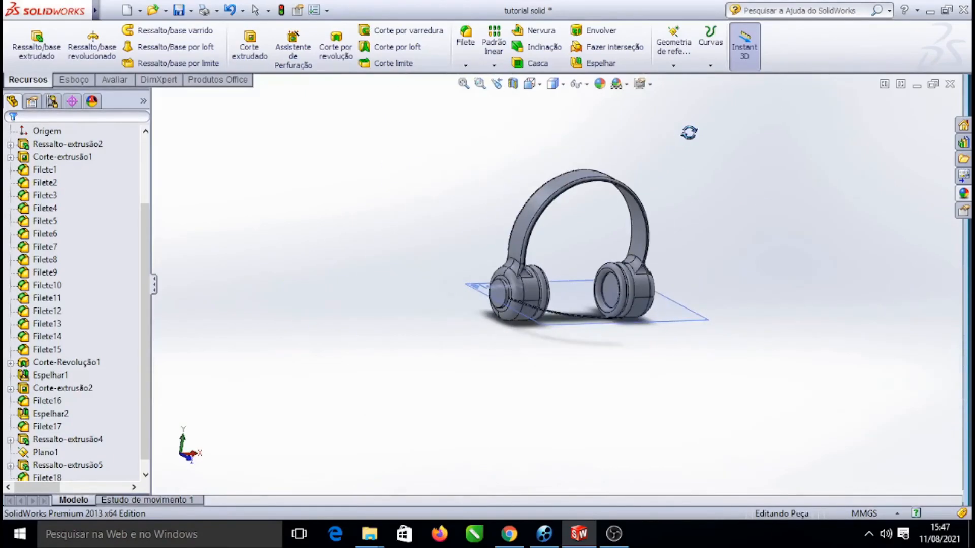
scroll(574, 274, down, 2)
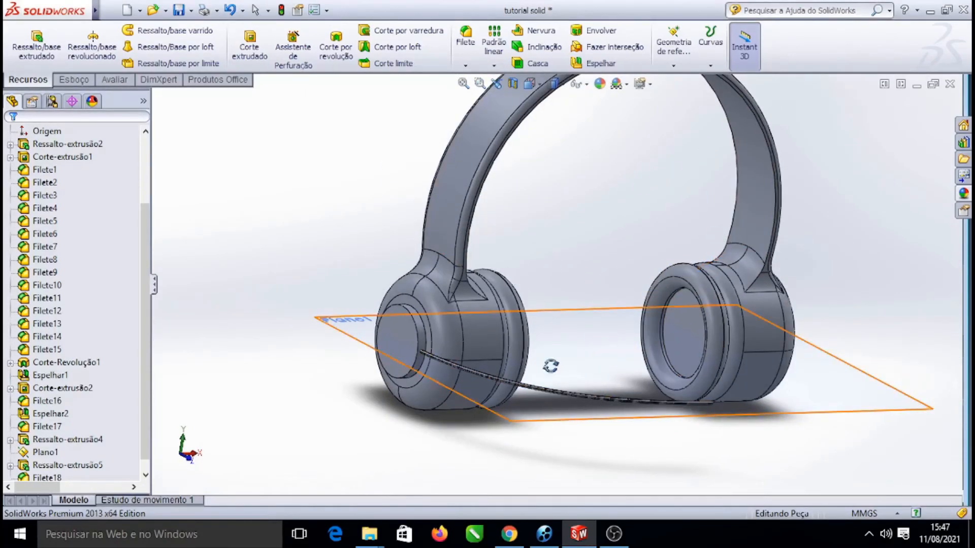
scroll(543, 362, down, 5)
scroll(531, 354, up, 7)
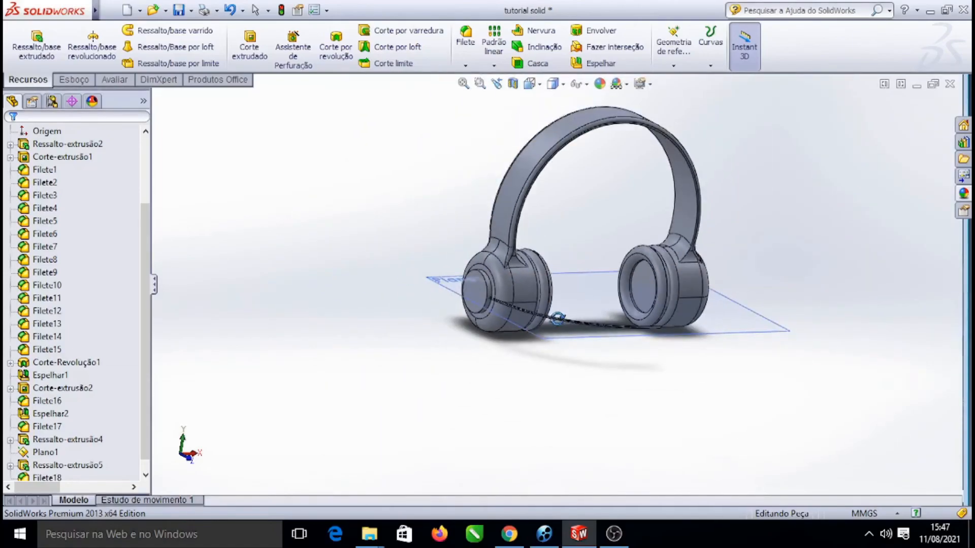
scroll(564, 303, down, 4)
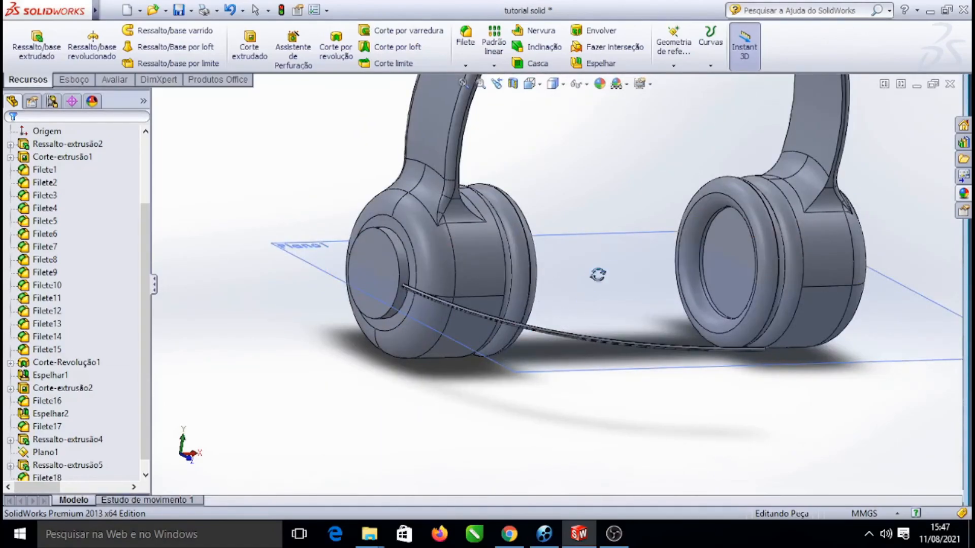
scroll(587, 299, down, 4)
scroll(587, 341, up, 4)
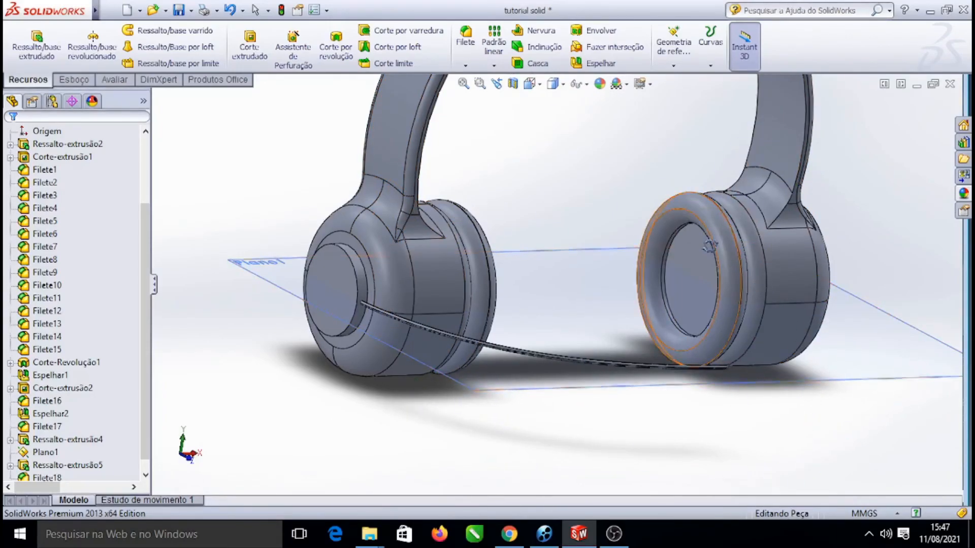
scroll(709, 247, down, 3)
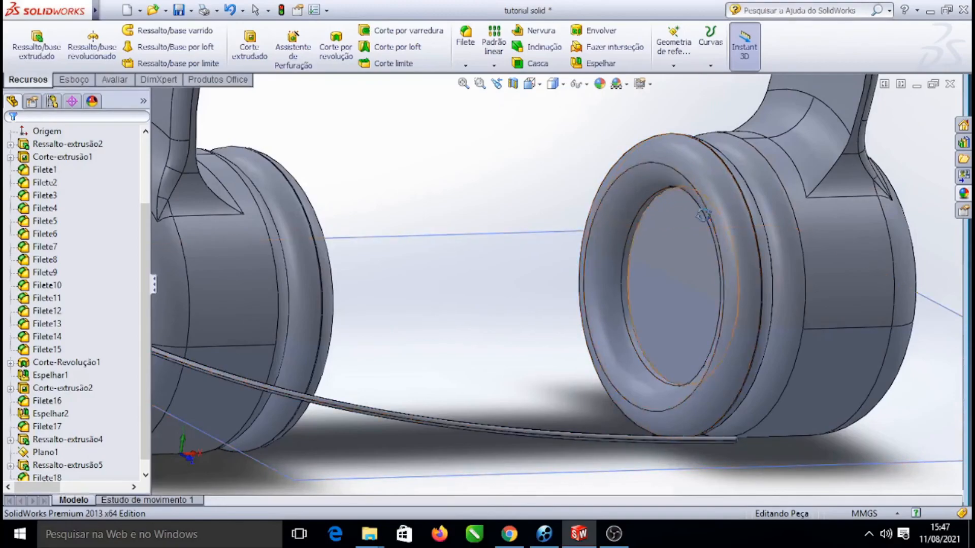
scroll(704, 215, up, 5)
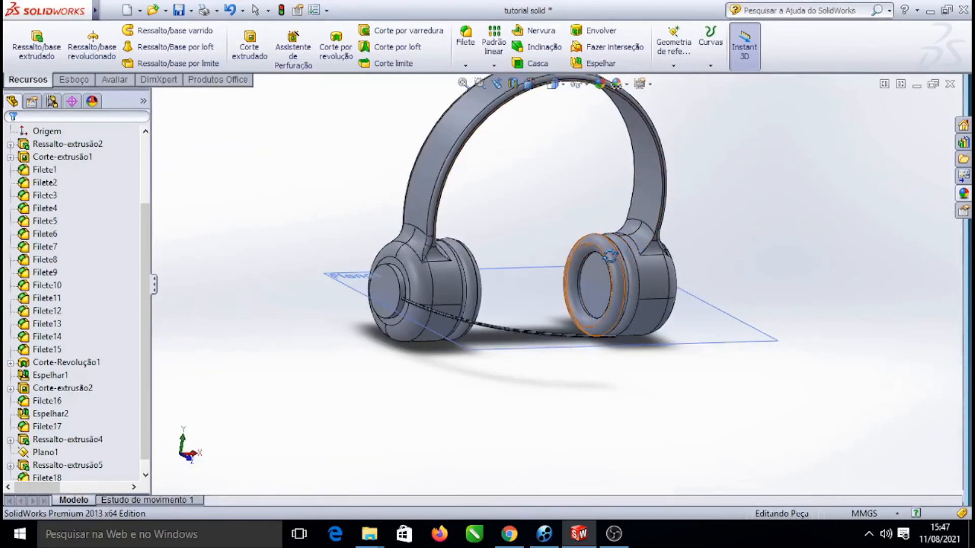
scroll(373, 279, down, 3)
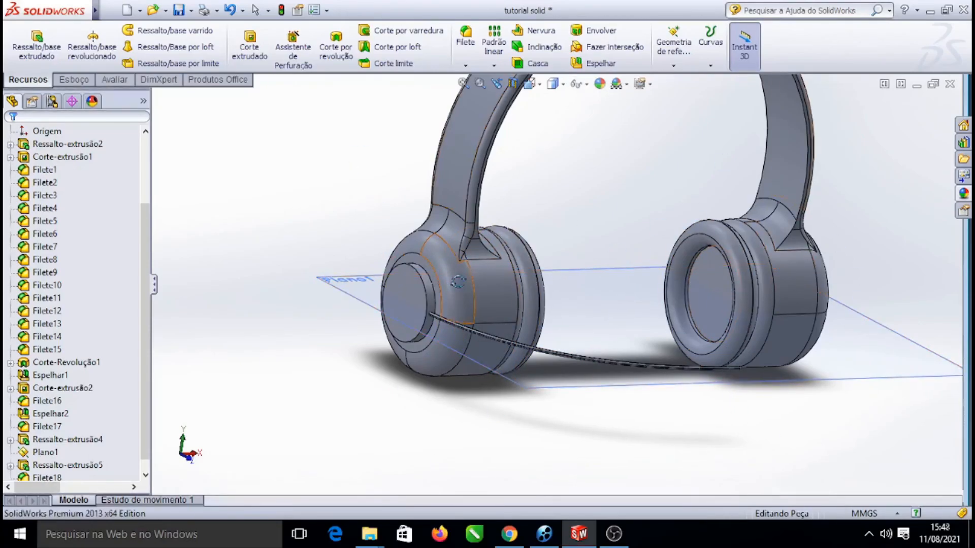
scroll(401, 282, down, 5)
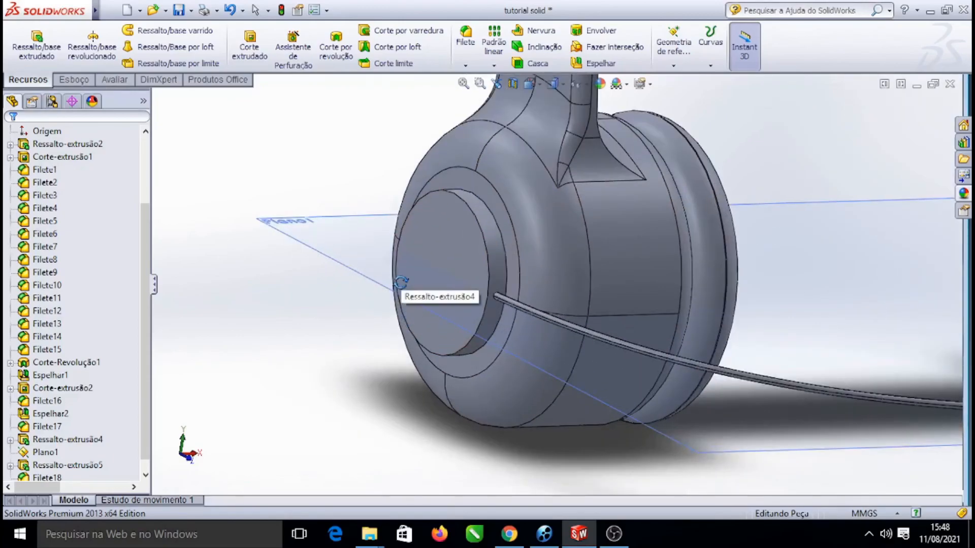
Try to fillet the outer circular edge of the earcup's front face
click(444, 249)
click(290, 385)
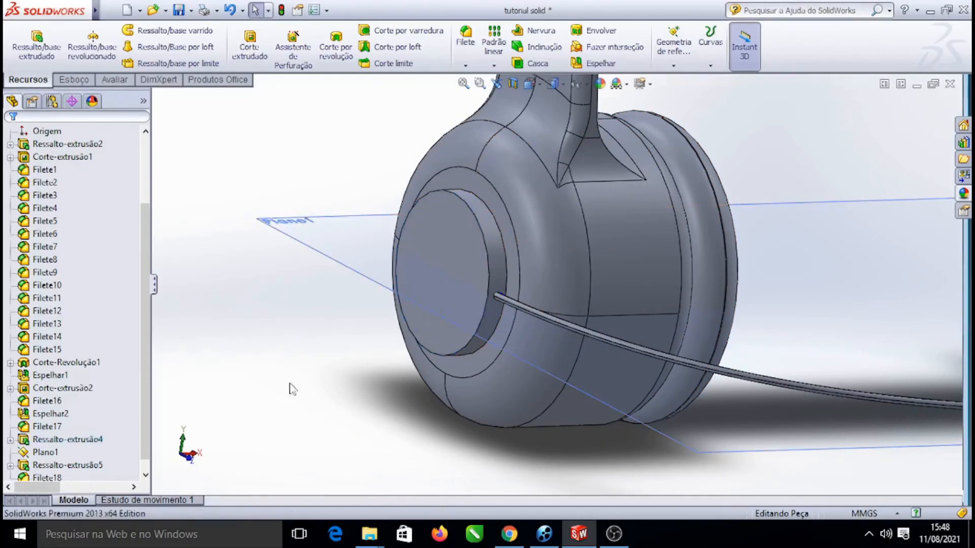
click(458, 225)
click(243, 355)
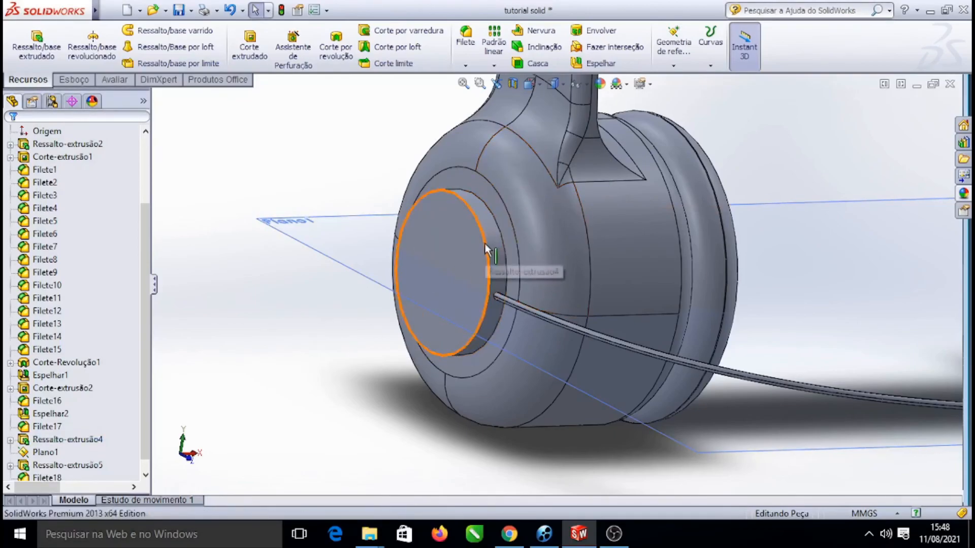
click(485, 243)
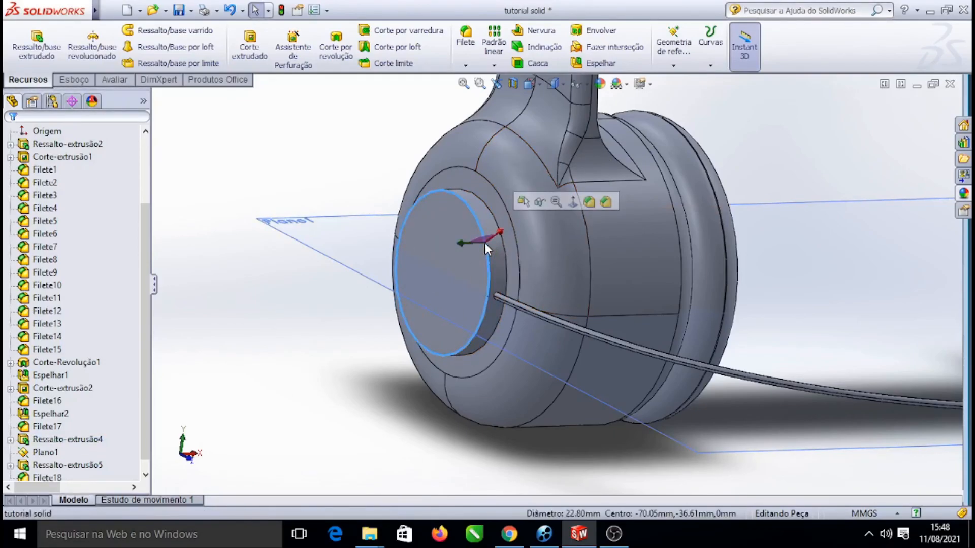
click(588, 203)
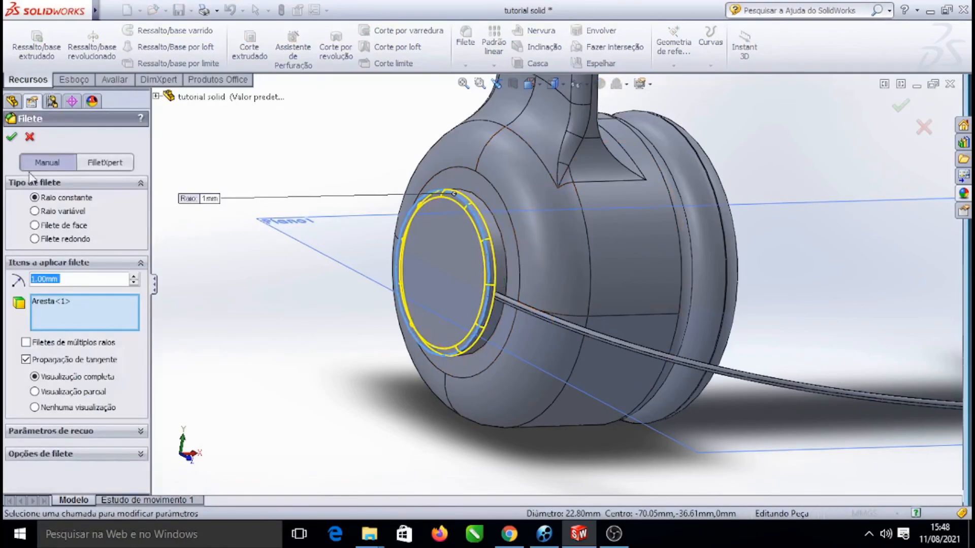
click(29, 139)
Try to fillet the entire front circular face of the earcup
click(442, 231)
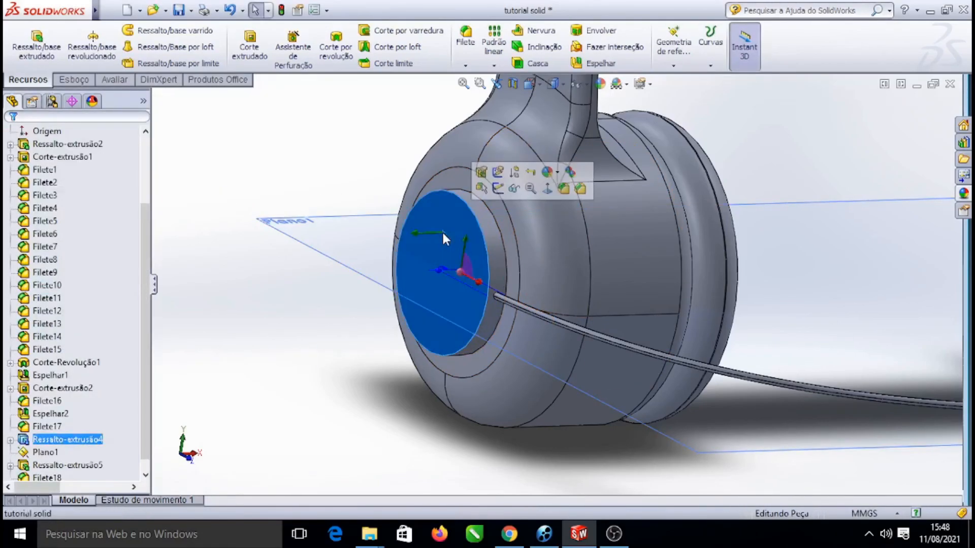
click(564, 190)
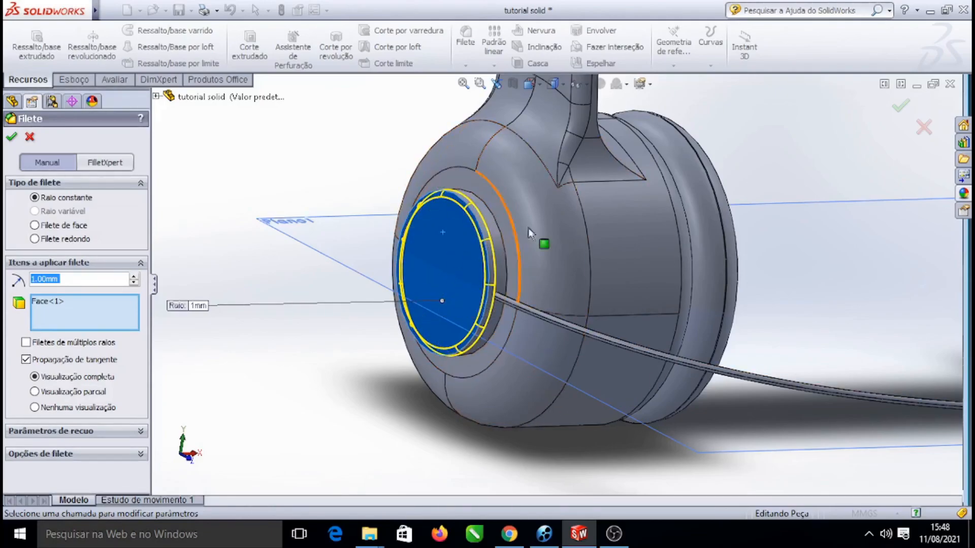
click(29, 137)
click(432, 221)
click(563, 180)
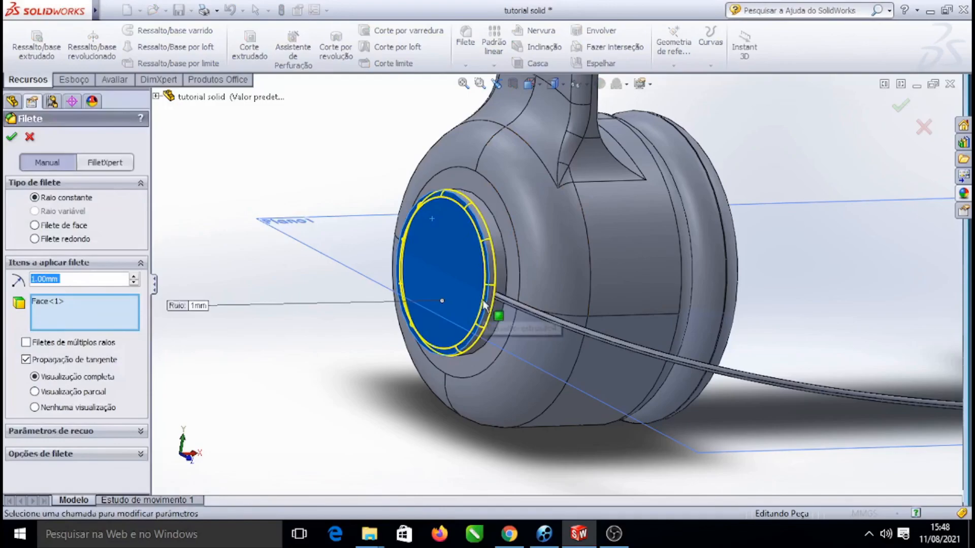
scroll(483, 305, down, 5)
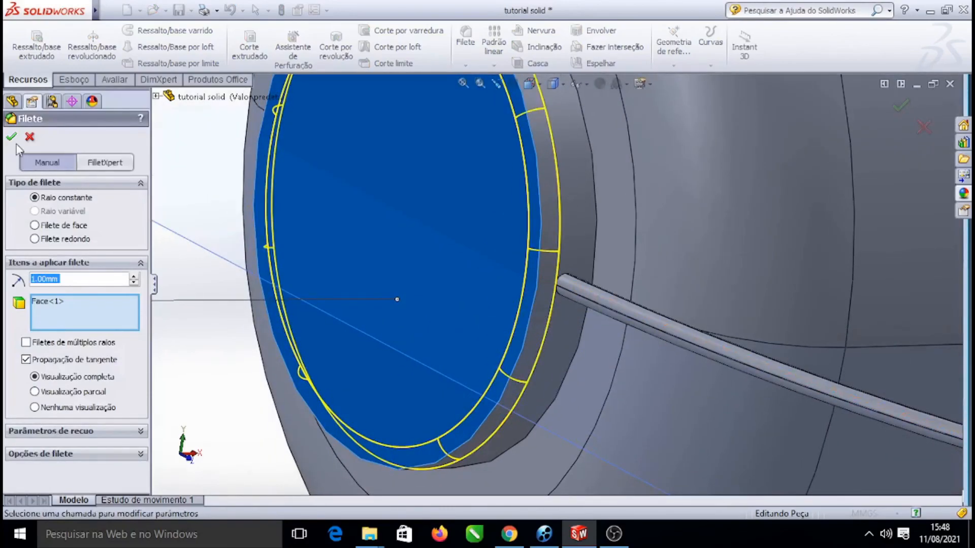
scroll(577, 269, up, 8)
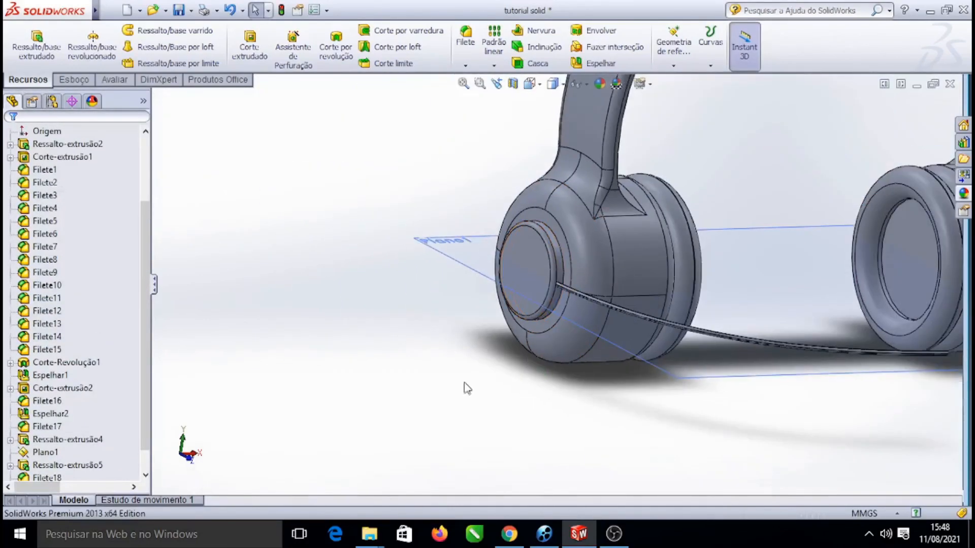
Fillet the inner circular edge of the earcup's front recess with a 1 mm radius
scroll(561, 251, down, 5)
click(553, 303)
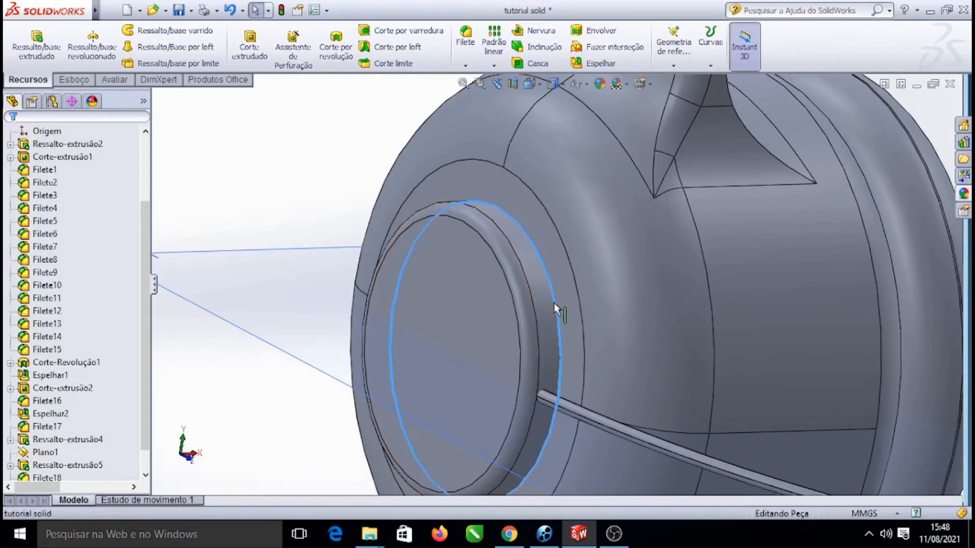
click(659, 261)
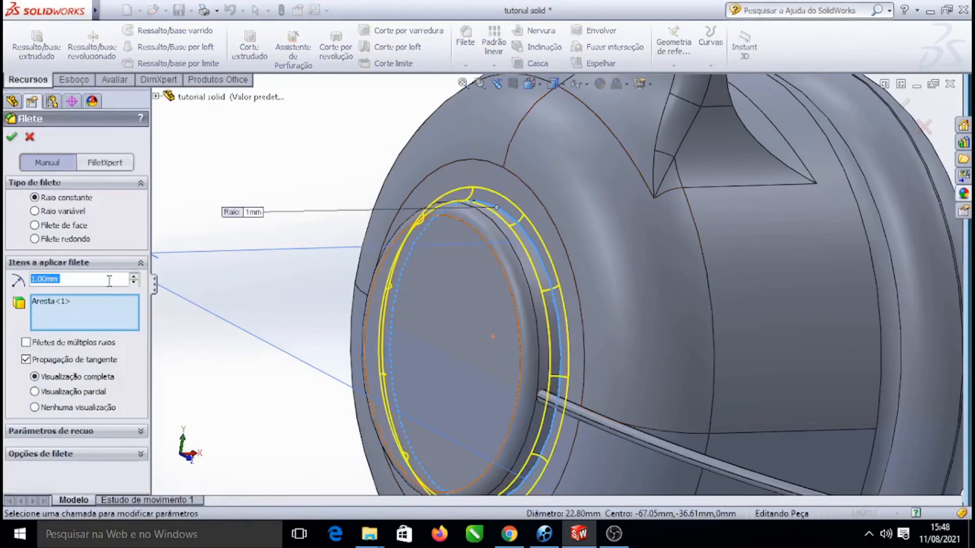
key(Return)
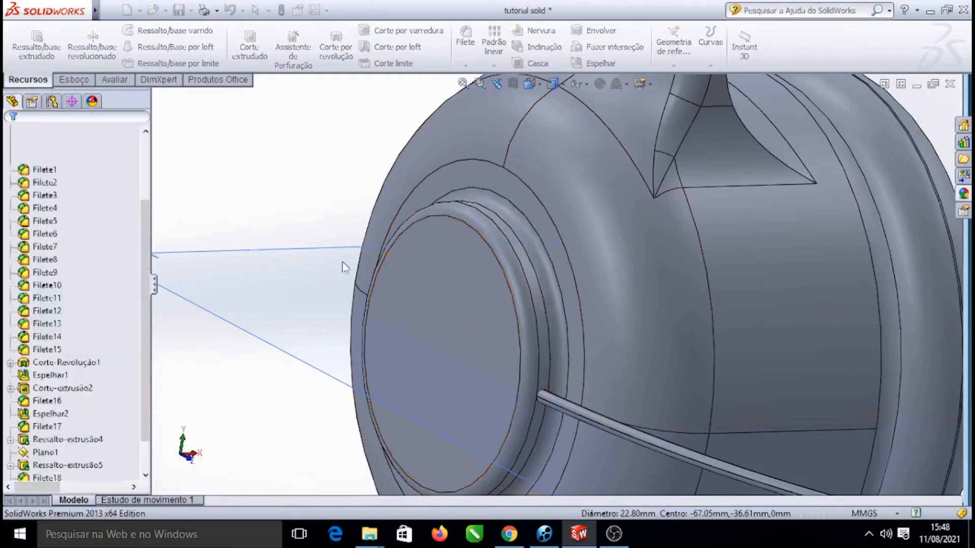
Zoom out to view the whole headphone and start picking a view command for the new fillet
scroll(645, 321, up, 8)
scroll(640, 318, up, 4)
scroll(687, 298, down, 3)
scroll(695, 309, up, 4)
scroll(766, 279, down, 5)
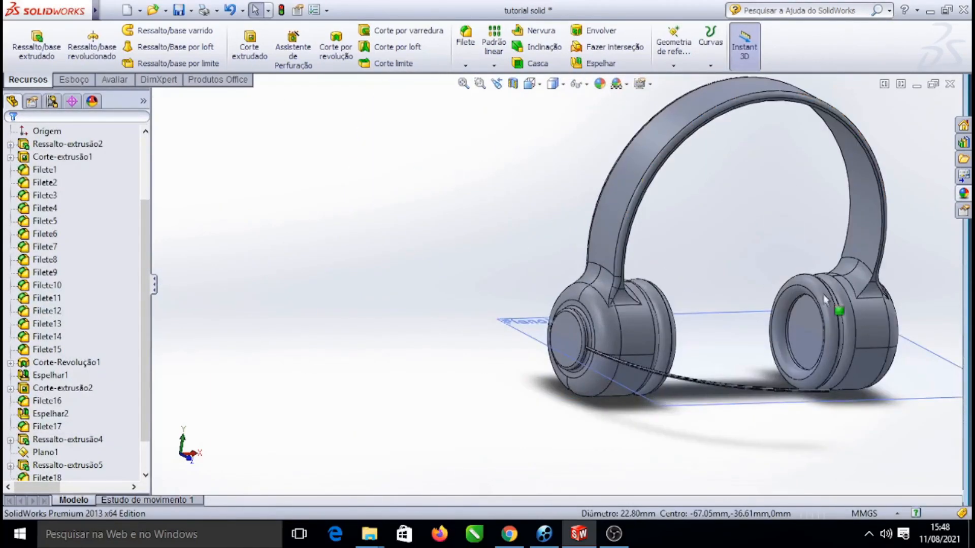
scroll(666, 277, up, 3)
right_click(848, 157)
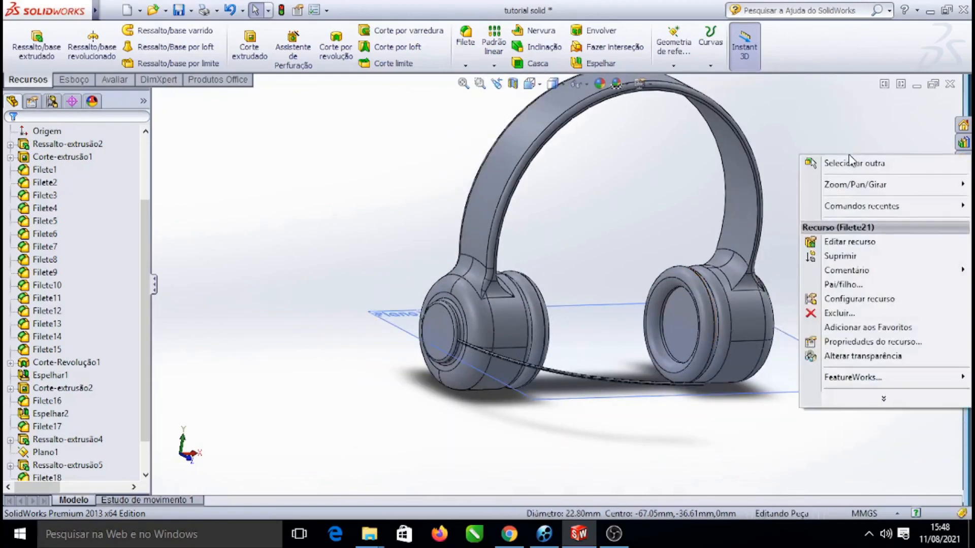
mouse_move(857, 184)
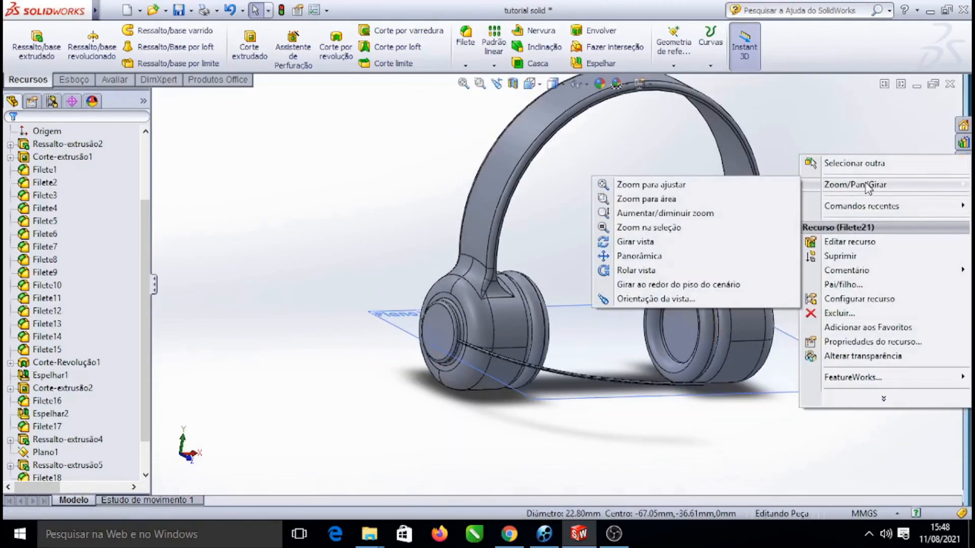